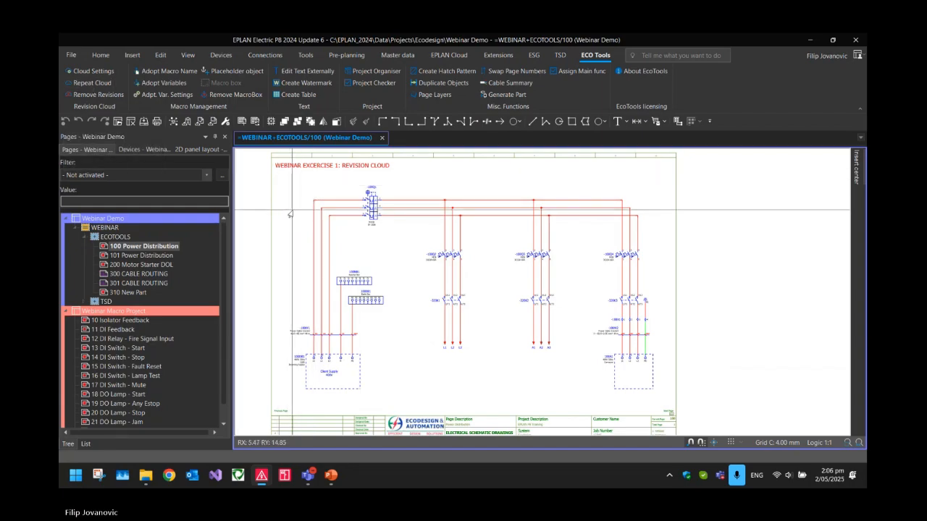
# Draw a rectangle about 96 by 116 mm around the -320K3 contactor, cable and conveyor connections
pyautogui.scroll(2, 657, 414)
pyautogui.scroll(1, 605, 371)
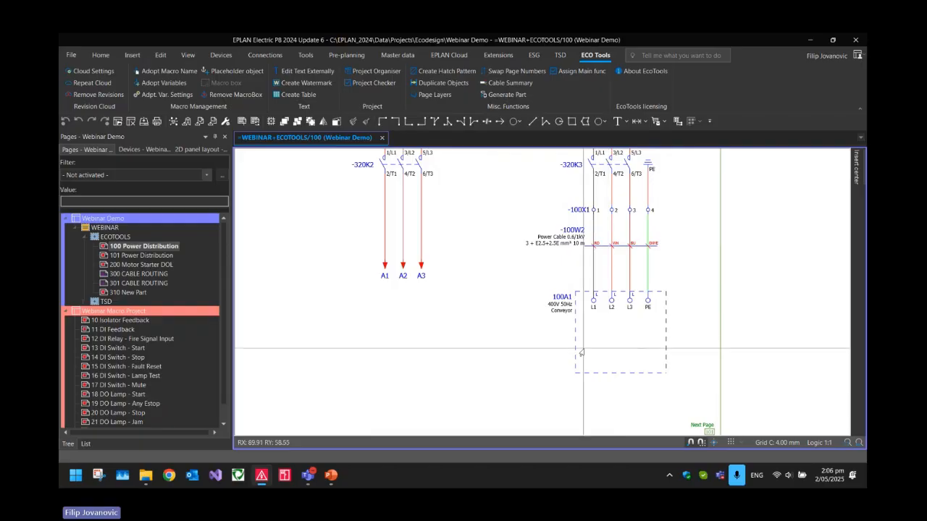
pyautogui.scroll(-2, 580, 347)
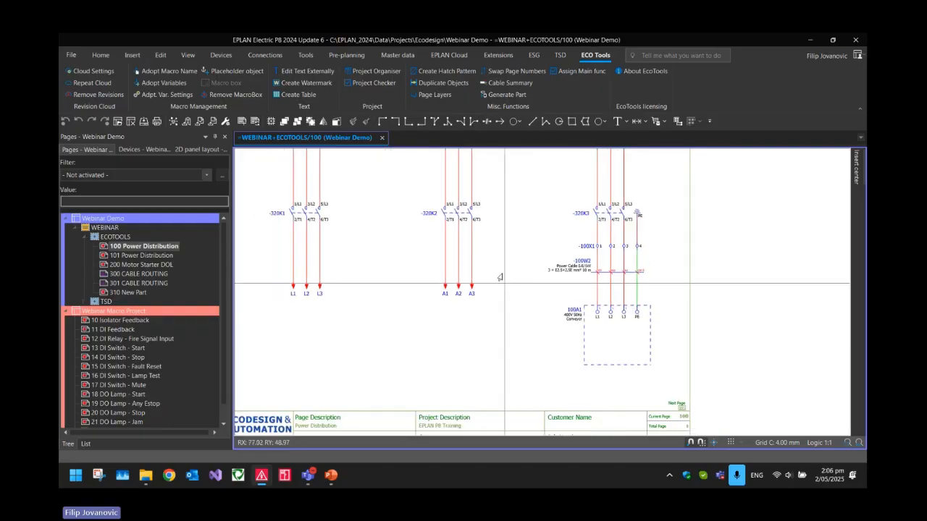
pyautogui.scroll(3, 575, 343)
pyautogui.scroll(-2, 575, 343)
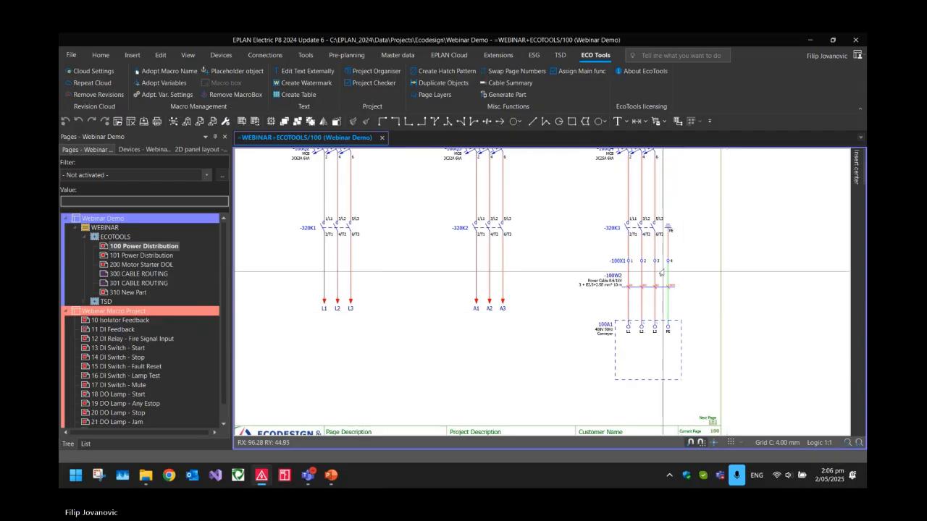
pyautogui.click(571, 122)
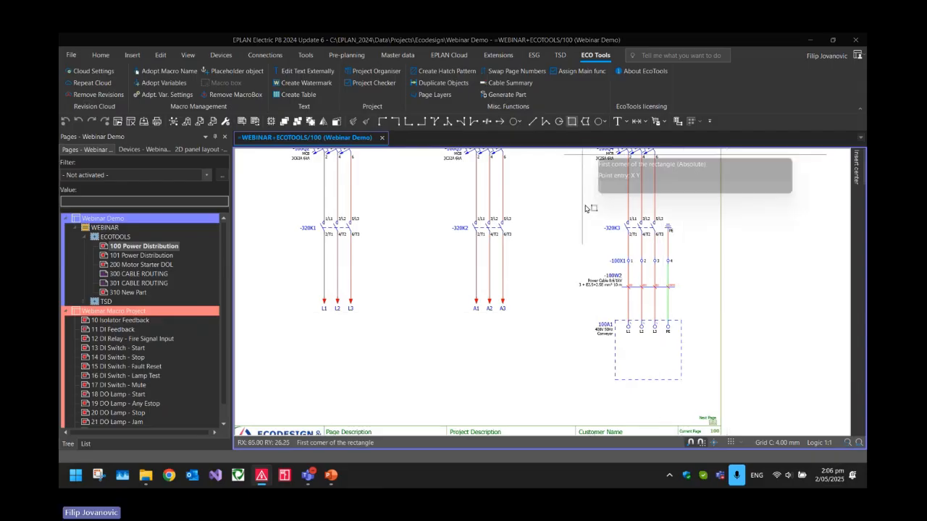
pyautogui.click(542, 201)
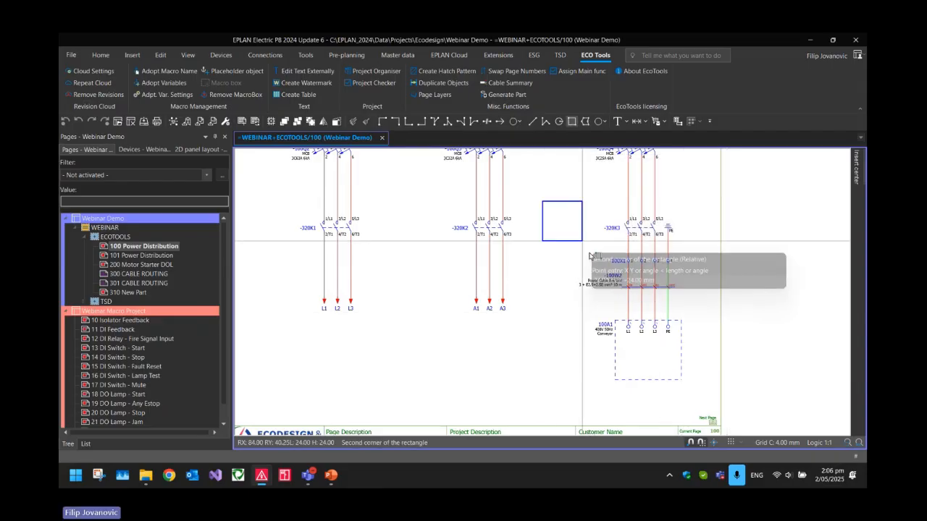
pyautogui.click(701, 393)
pyautogui.press('Escape')
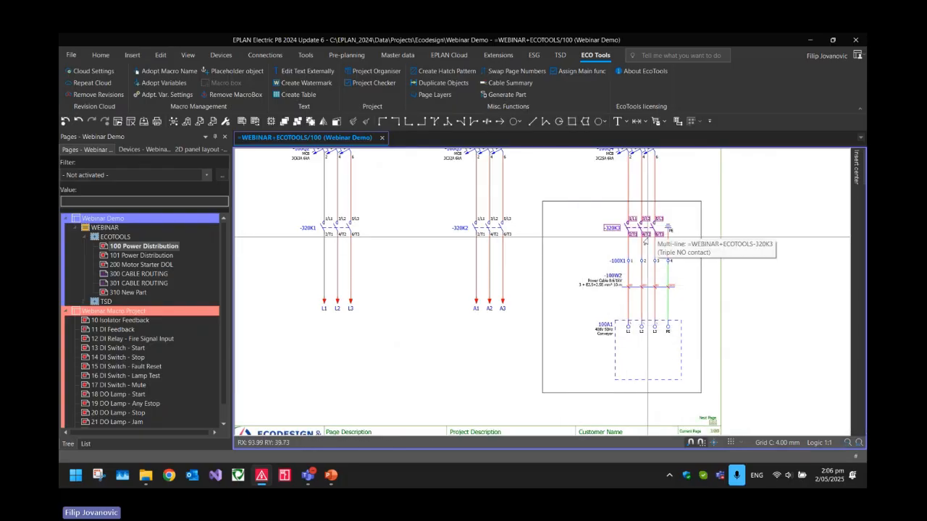
# Convert the rectangle around the conveyor circuit into a revision cloud with 4 mm pattern length and Half bulge
pyautogui.click(543, 217)
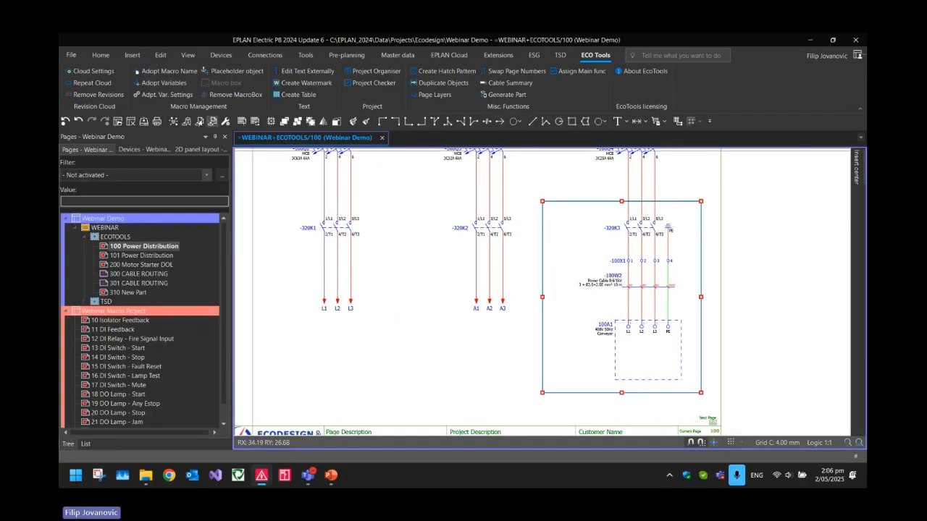
pyautogui.click(76, 75)
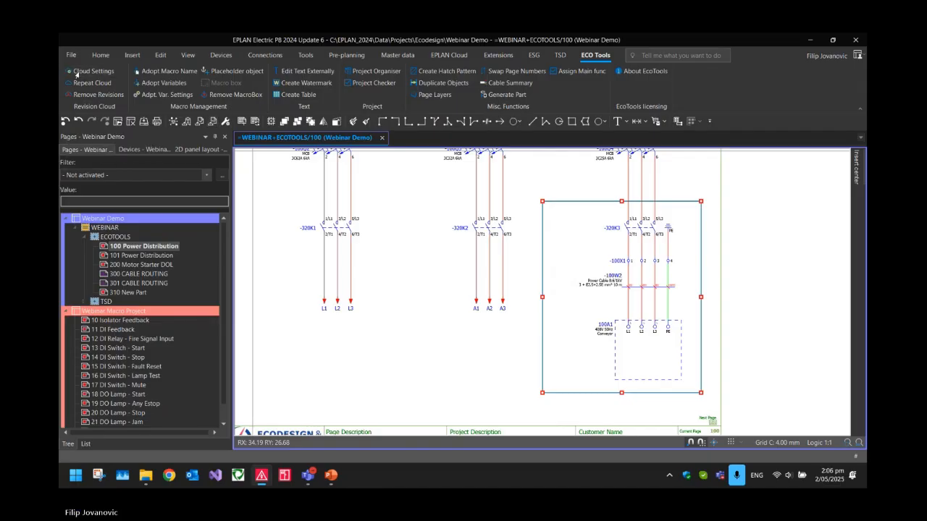
pyautogui.moveTo(422, 188); pyautogui.dragTo(412, 208)
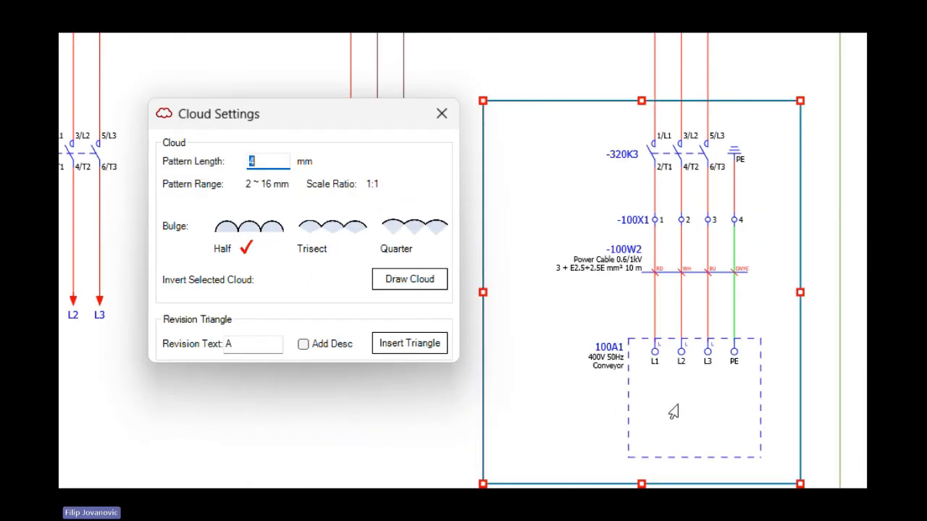
pyautogui.click(278, 160)
pyautogui.click(322, 230)
pyautogui.click(402, 231)
pyautogui.click(332, 236)
pyautogui.click(390, 236)
pyautogui.click(314, 236)
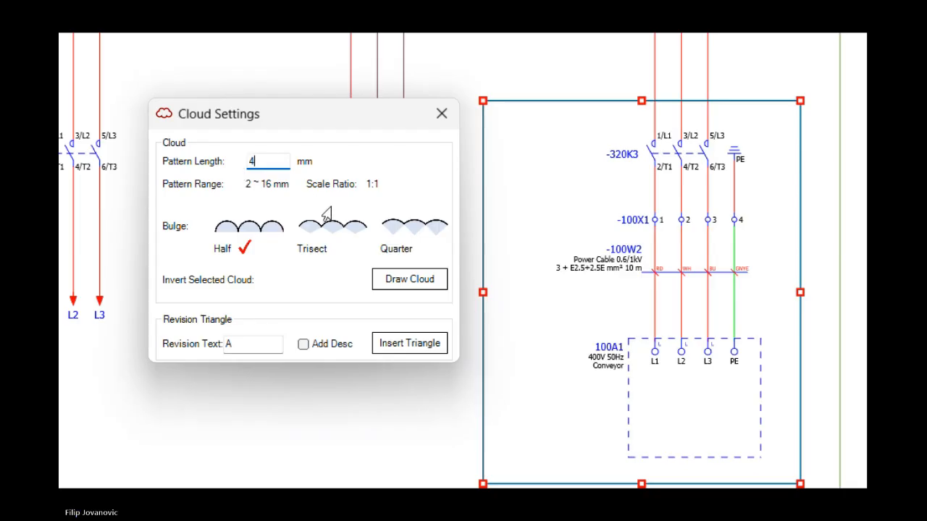
pyautogui.click(404, 282)
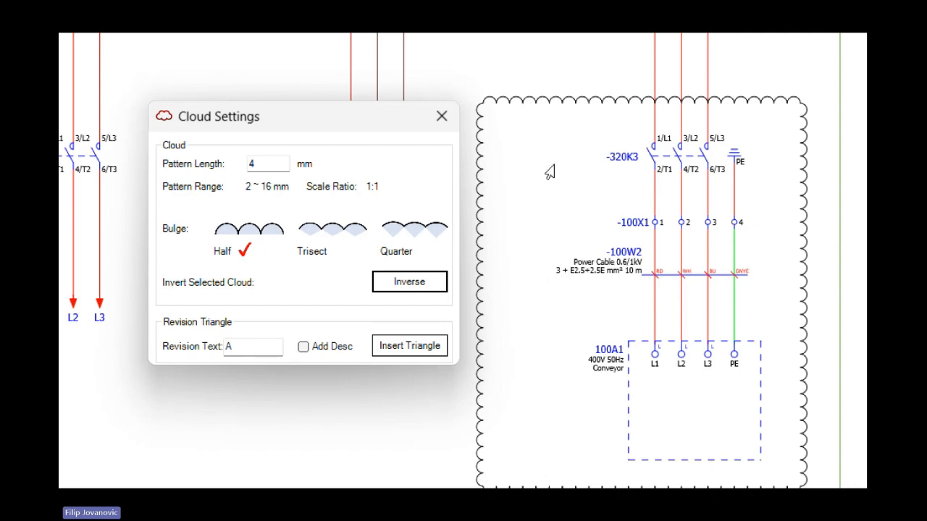
# Invert the conveyor circuit's revision cloud so its arcs face inward, and invert it back outward
pyautogui.click(427, 286)
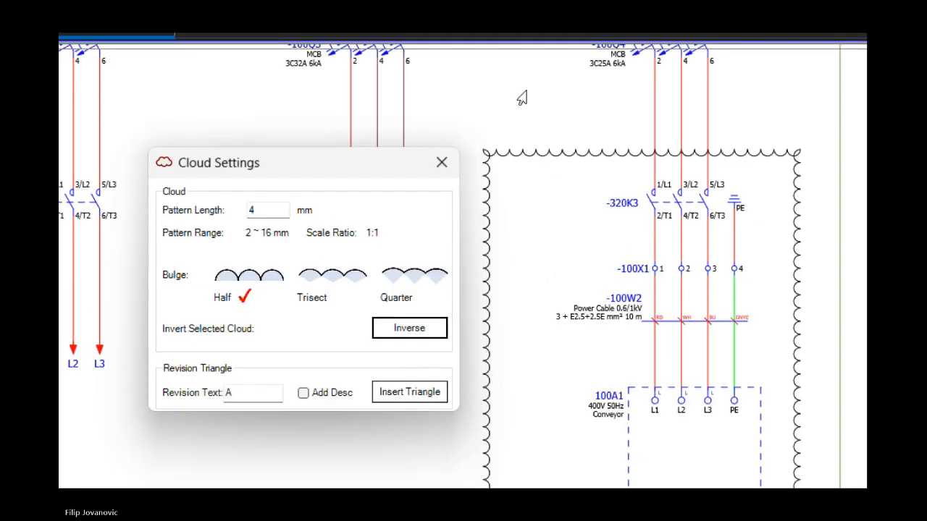
pyautogui.click(411, 331)
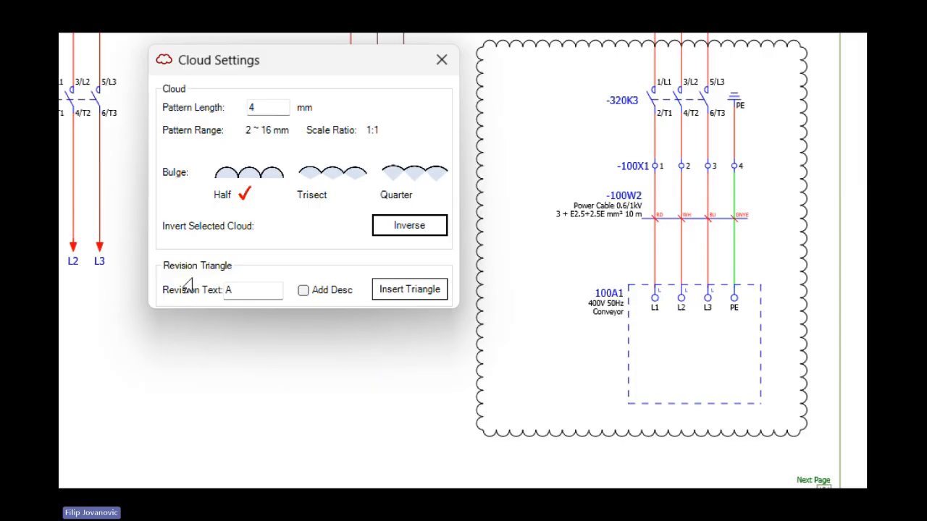
# Insert a revision triangle A with the description "Wrong Size" on the cloud and close the cloud settings
pyautogui.click(317, 291)
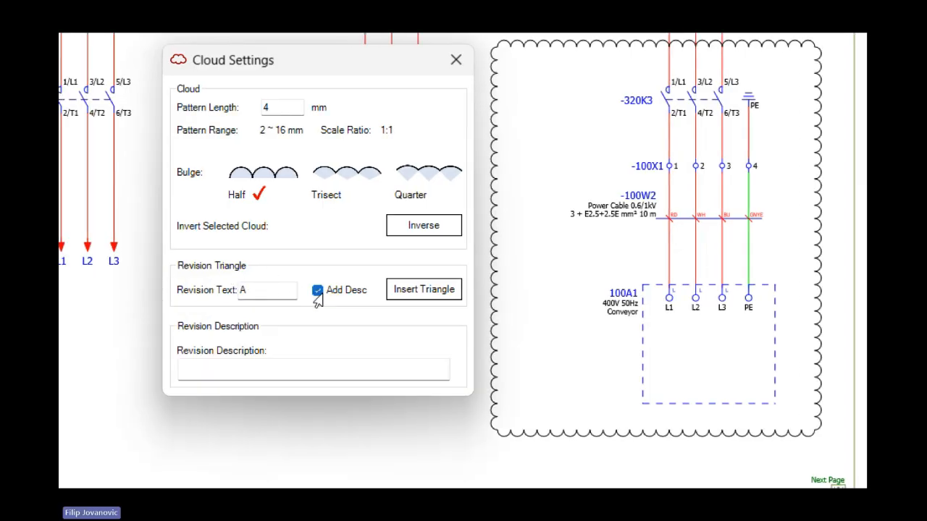
pyautogui.click(250, 375)
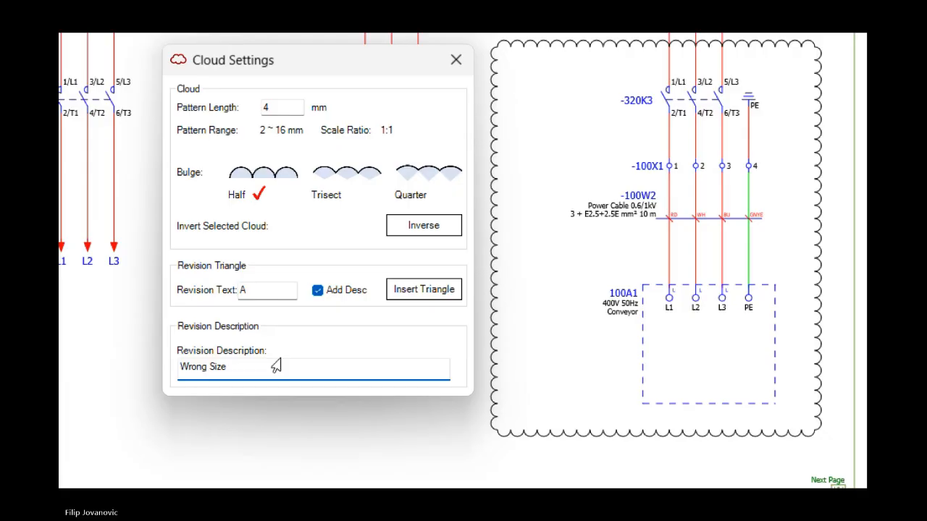
pyautogui.click(425, 290)
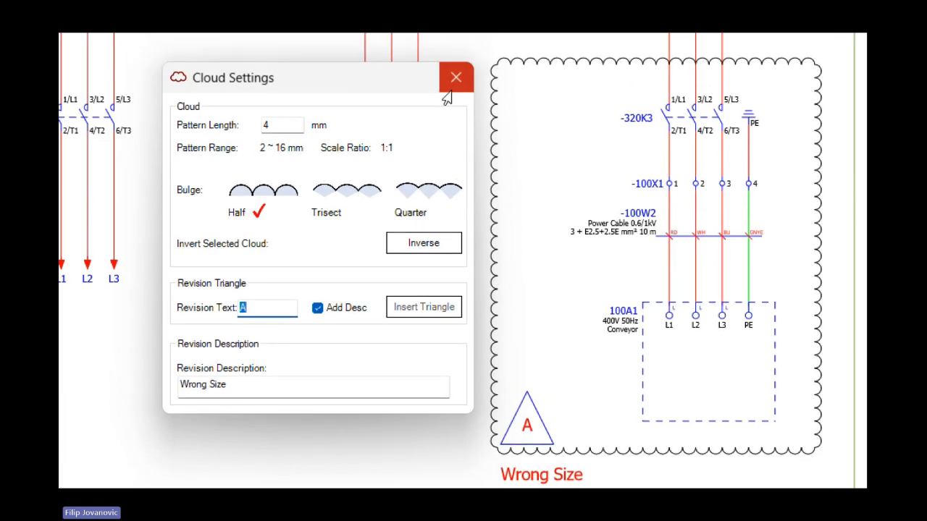
pyautogui.click(456, 45)
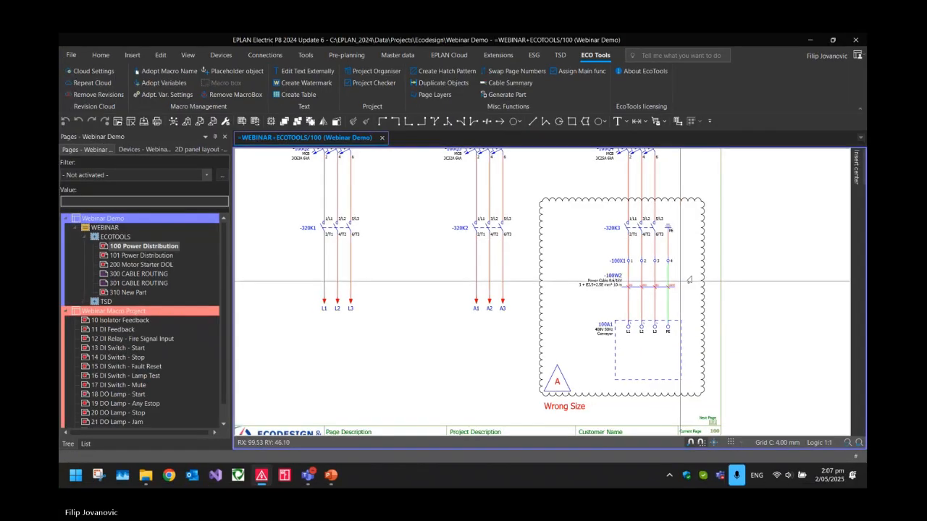
# Move the "Wrong Size" text up inside the revision cloud, directly beneath the triangle
pyautogui.click(563, 201)
pyautogui.scroll(4, 572, 349)
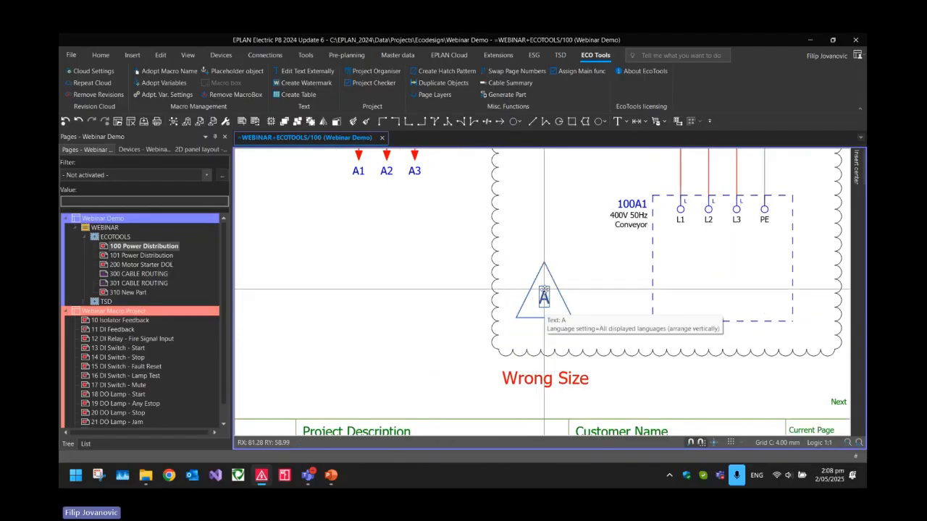
pyautogui.moveTo(540, 379); pyautogui.dragTo(548, 336)
pyautogui.click(548, 336)
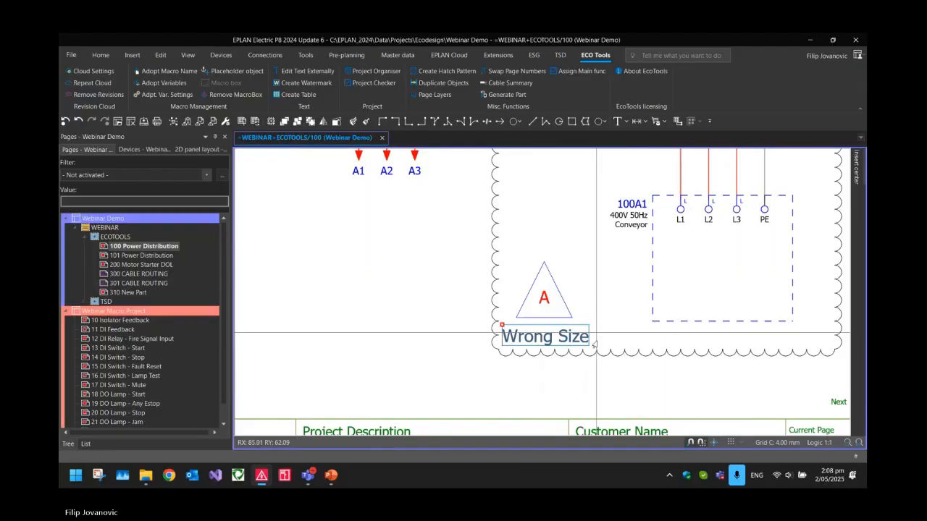
# Draw a rectangle about 28 mm high around the L1–L3 and A1–A3 line ends below -320K1 and -320K2
pyautogui.scroll(-3, 543, 362)
pyautogui.scroll(-2, 540, 394)
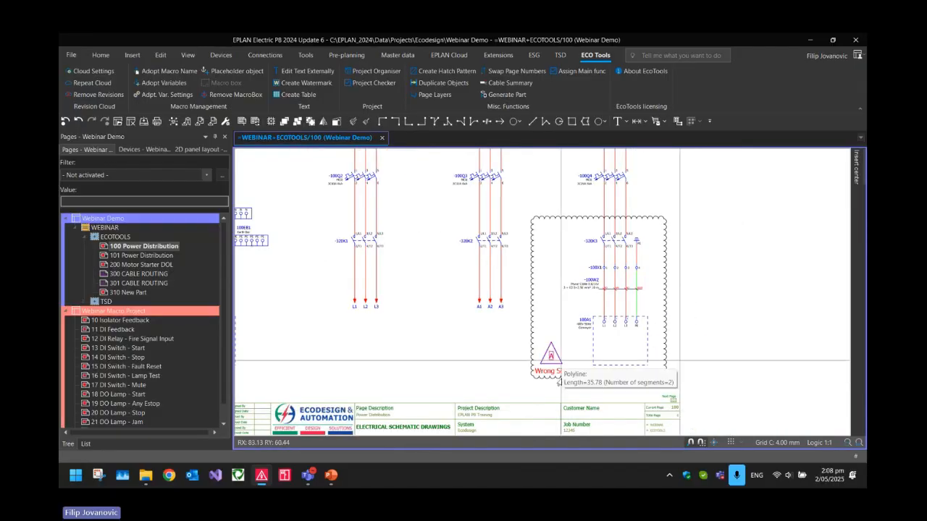
pyautogui.scroll(-2, 667, 375)
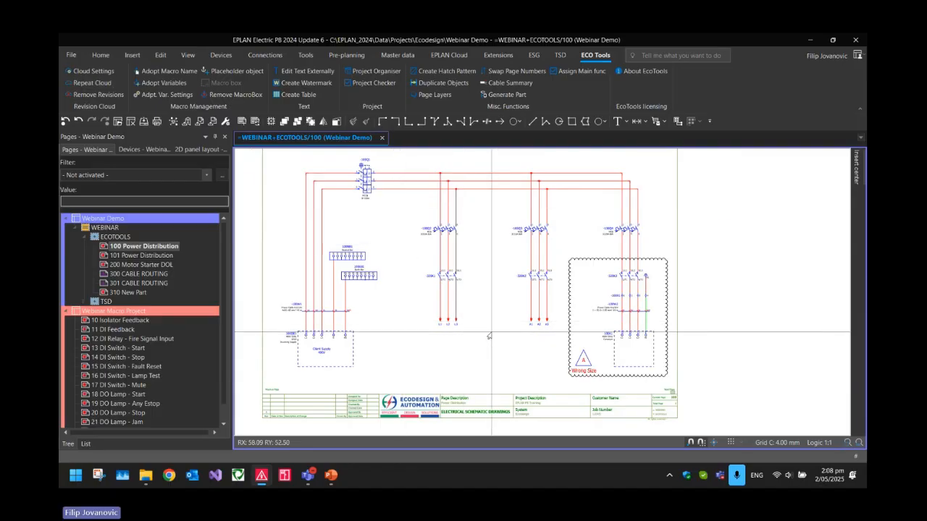
pyautogui.scroll(2, 493, 327)
pyautogui.click(573, 121)
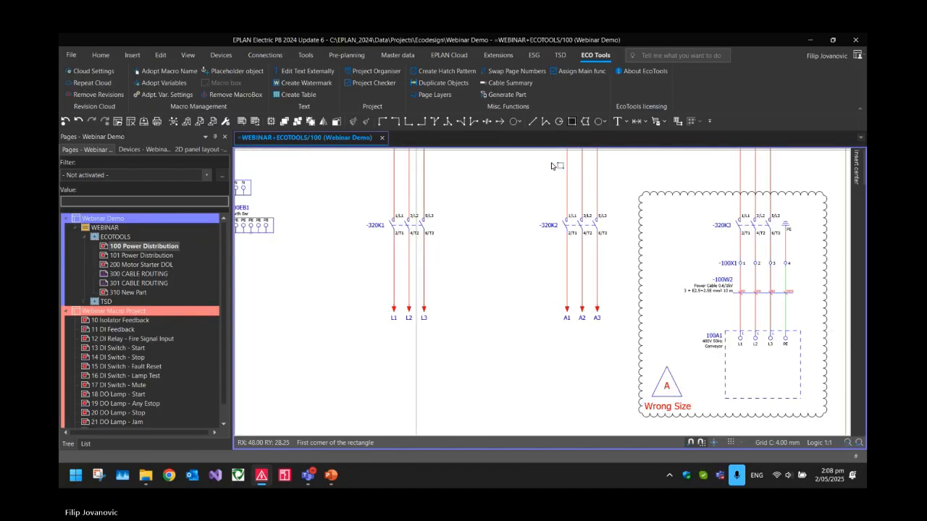
pyautogui.click(364, 286)
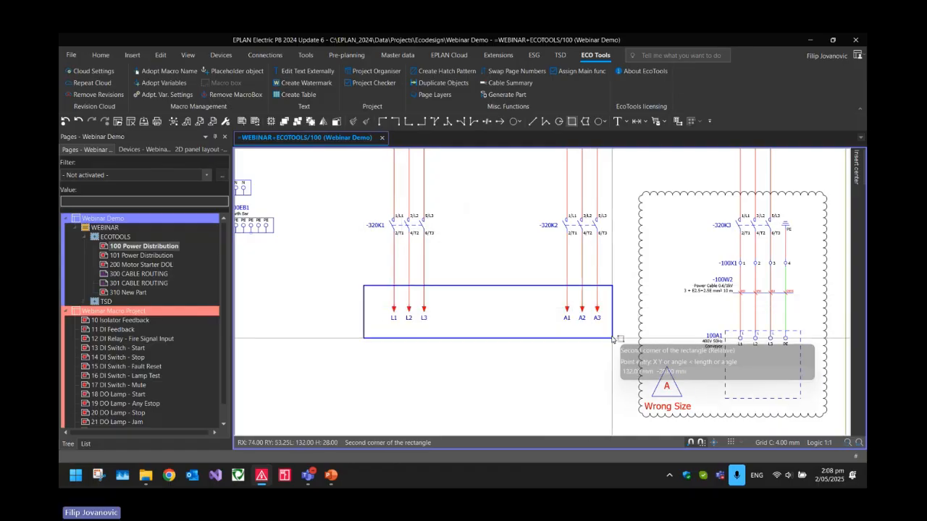
pyautogui.click(619, 338)
pyautogui.press('Escape')
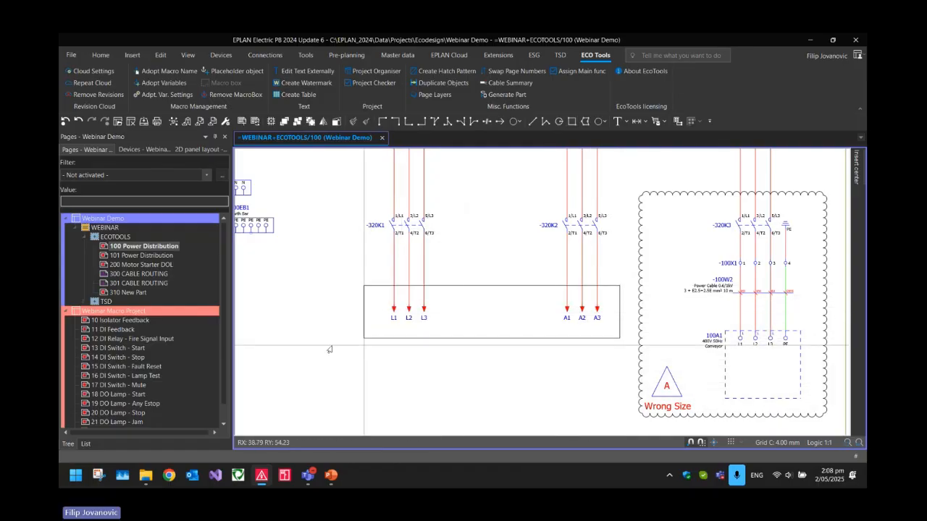
# Repeat the revision cloud on the rectangle around the line ends and move its triangle between L3 and A1
pyautogui.moveTo(524, 372); pyautogui.dragTo(495, 327)
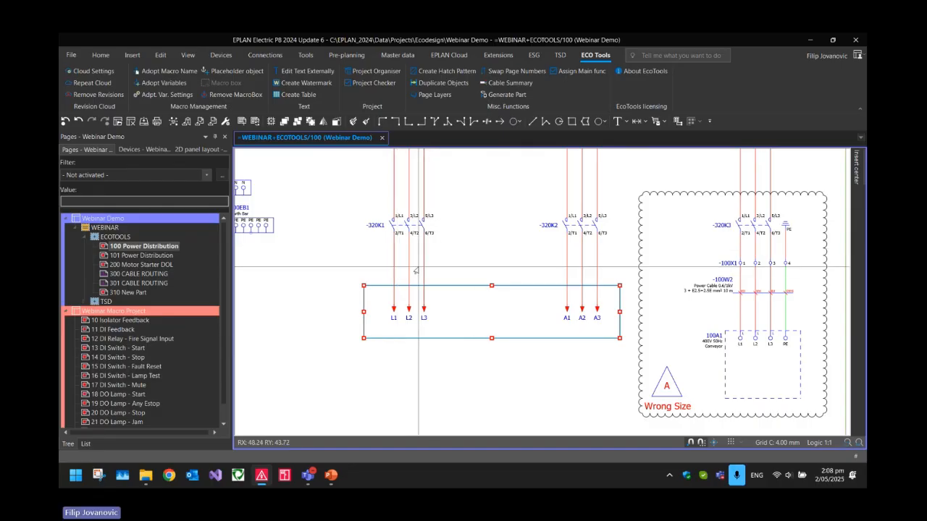
pyautogui.click(80, 84)
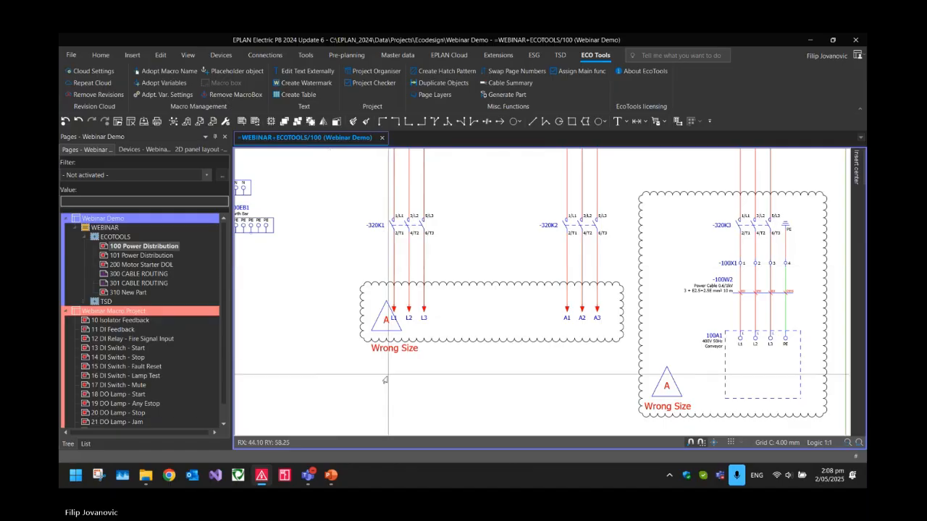
pyautogui.scroll(3, 364, 358)
pyautogui.moveTo(401, 281); pyautogui.dragTo(546, 278)
pyautogui.click(546, 278)
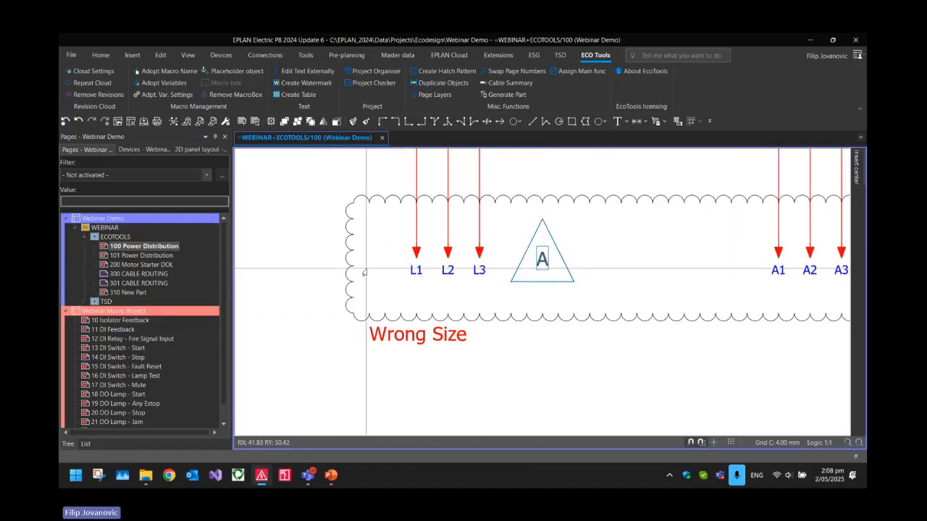
# Remove all revisions from page 100 Power Distribution
pyautogui.scroll(-1, 413, 282)
pyautogui.scroll(-2, 414, 282)
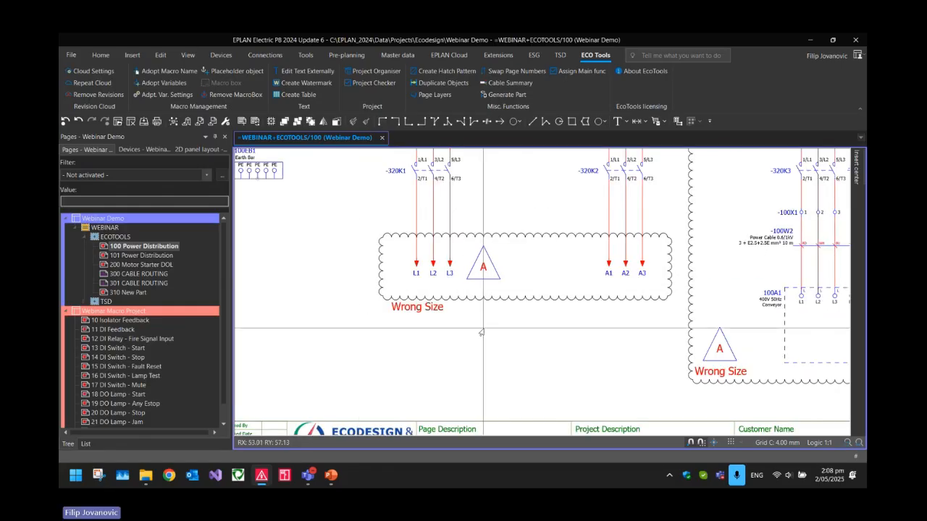
pyautogui.scroll(-4, 481, 333)
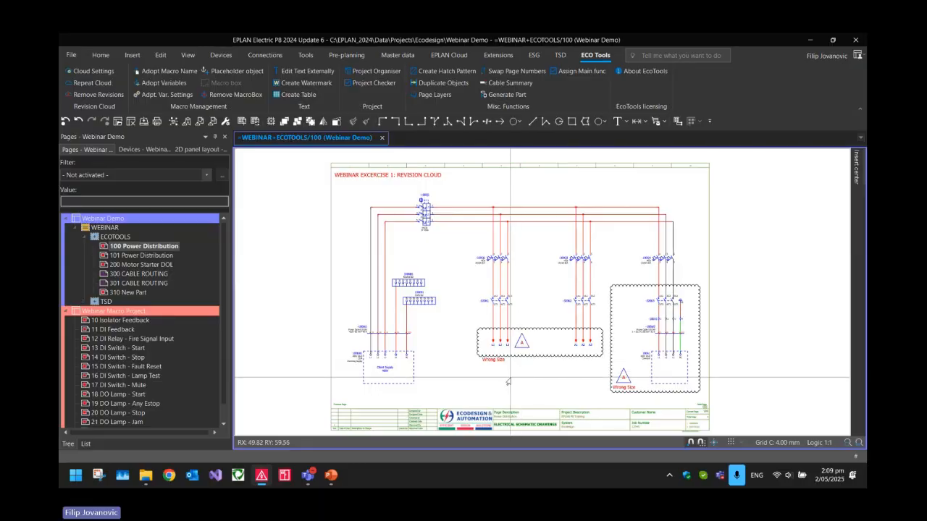
pyautogui.click(118, 247)
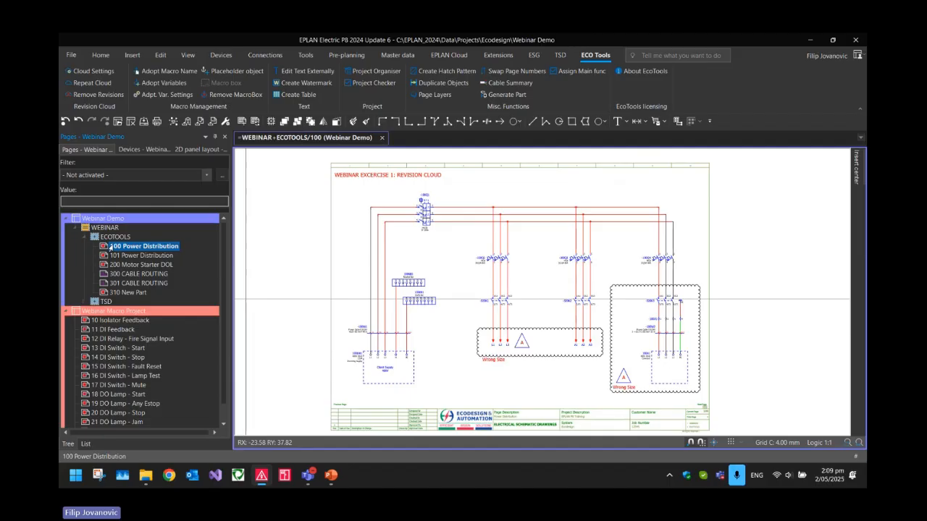
pyautogui.click(93, 96)
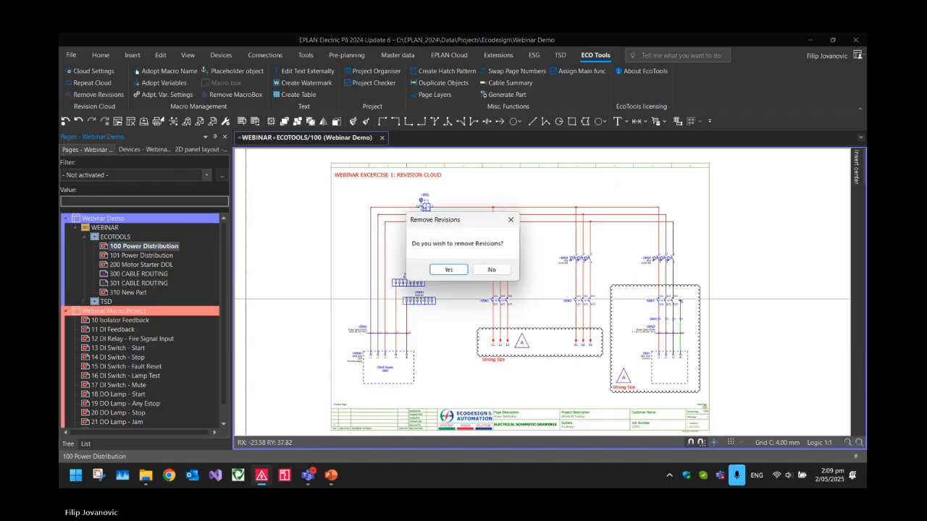
pyautogui.moveTo(428, 223); pyautogui.dragTo(501, 231)
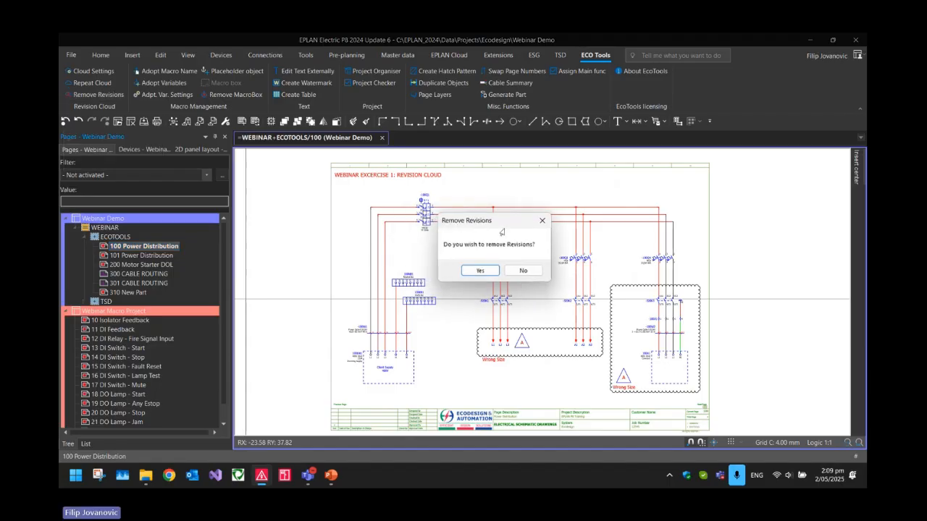
pyautogui.click(481, 271)
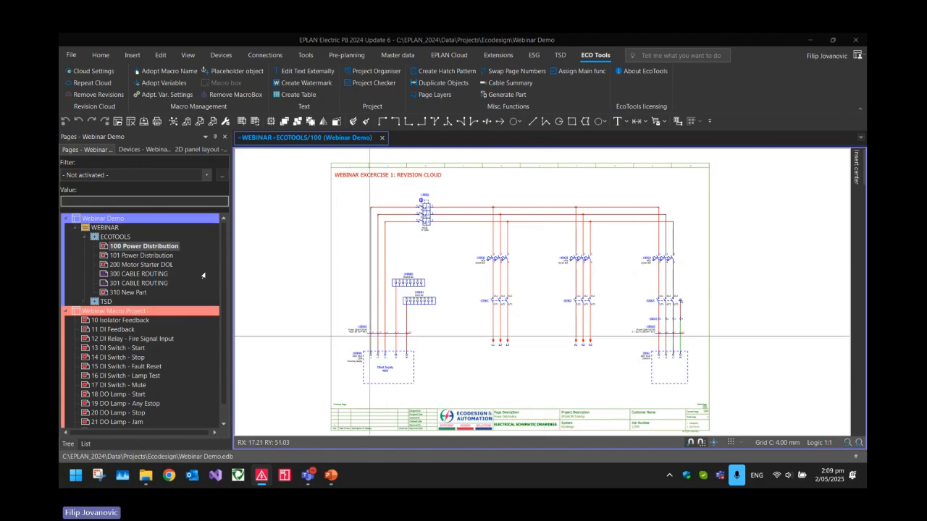
pyautogui.click(77, 84)
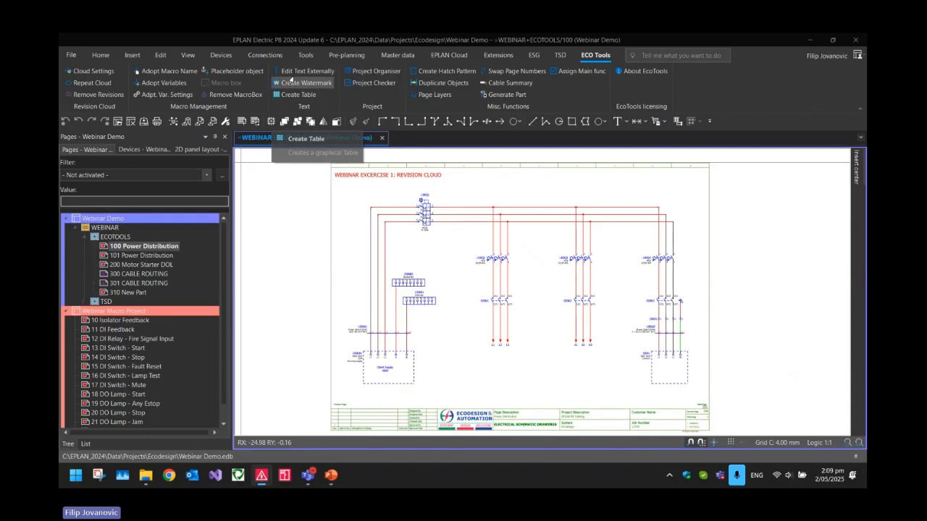
pyautogui.click(284, 124)
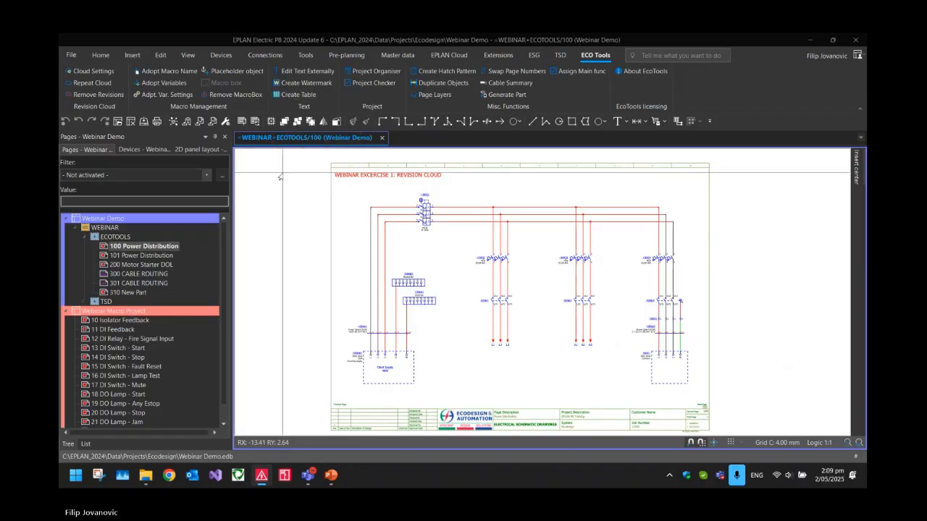
# Open page 101 Power Distribution, which holds the webinar's text exercise
pyautogui.press('pagedown')
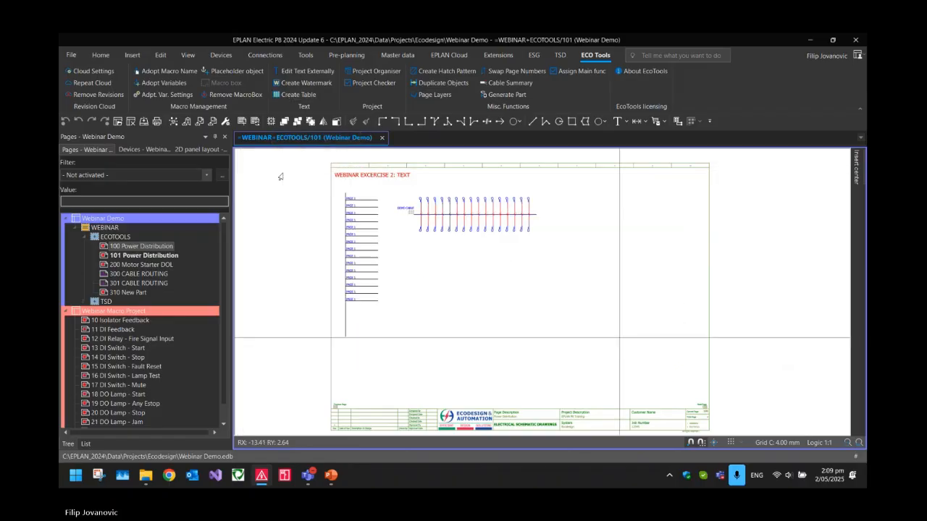
pyautogui.scroll(2, 362, 178)
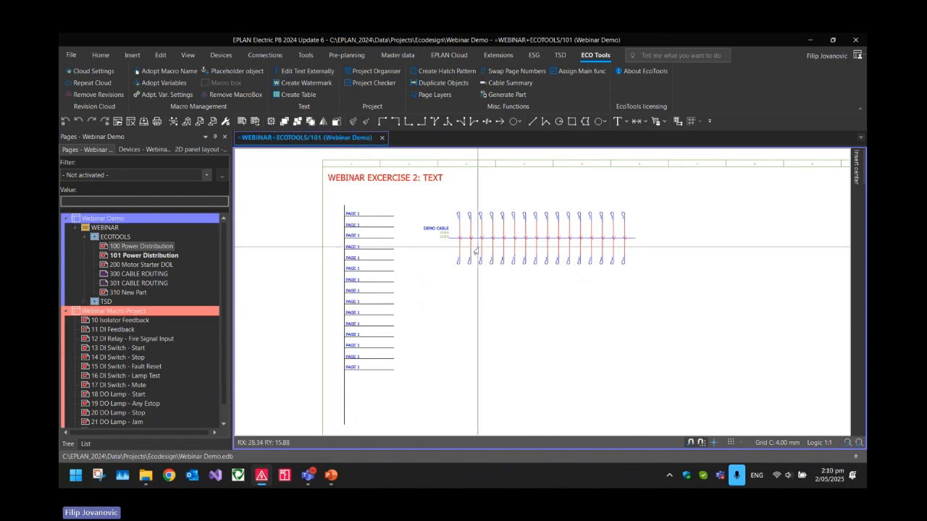
pyautogui.scroll(3, 476, 250)
pyautogui.scroll(-3, 644, 247)
pyautogui.scroll(2, 592, 313)
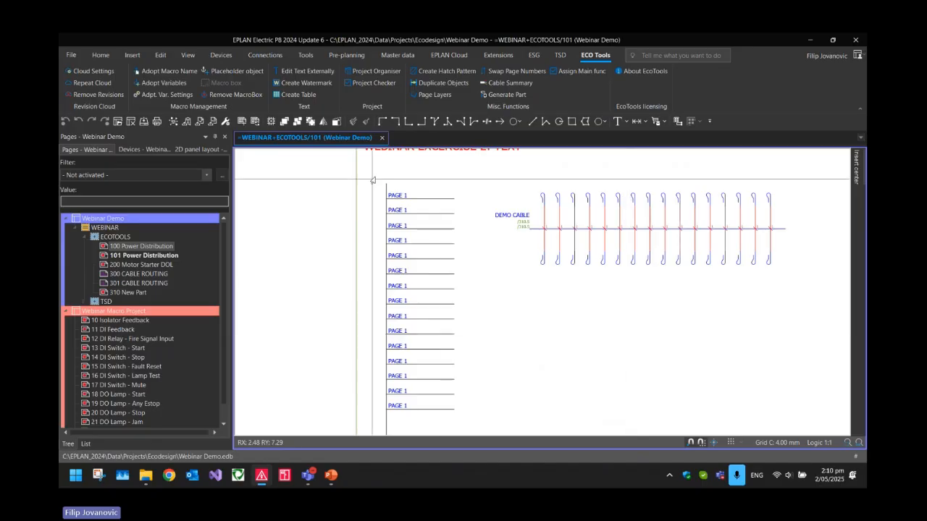
pyautogui.scroll(3, 396, 196)
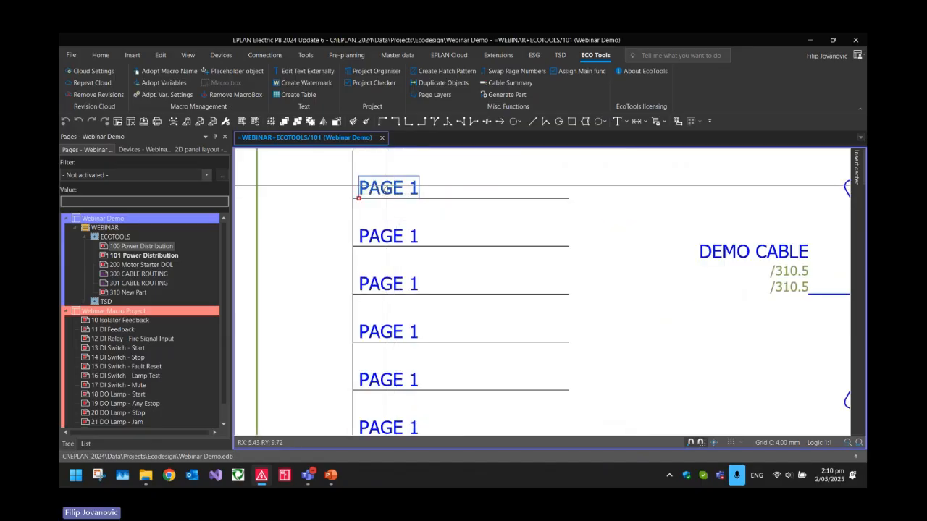
# Change the second PAGE 1 text in the column of page labels to PAGE 2
pyautogui.click(388, 284)
pyautogui.click(437, 212)
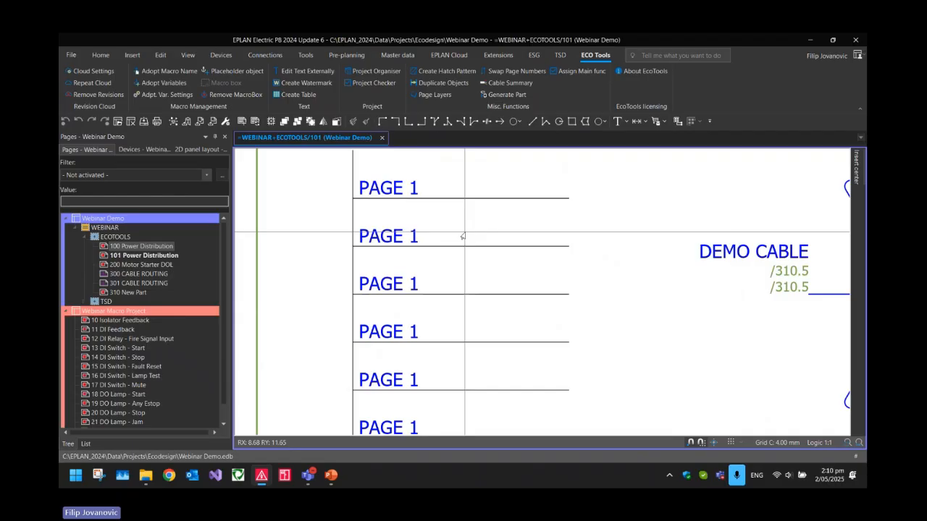
pyautogui.doubleClick(394, 242)
pyautogui.click(391, 265)
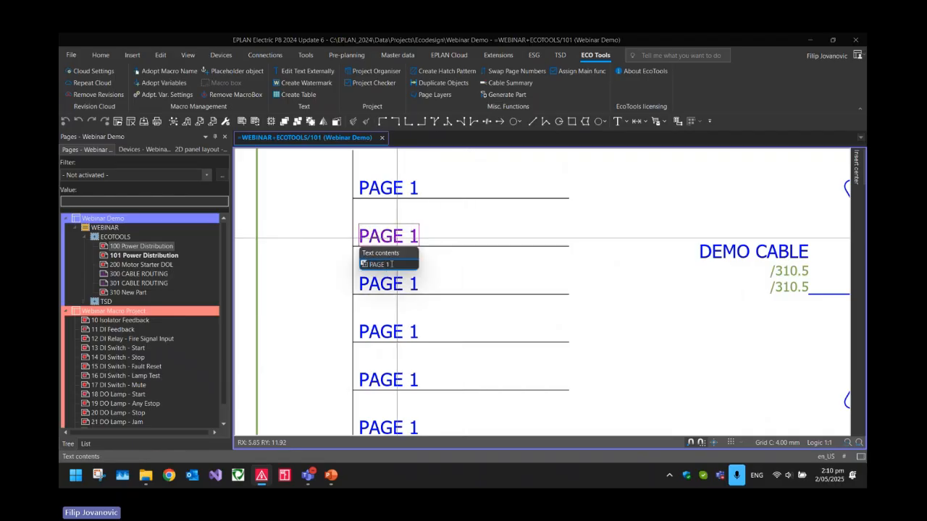
pyautogui.press('Return')
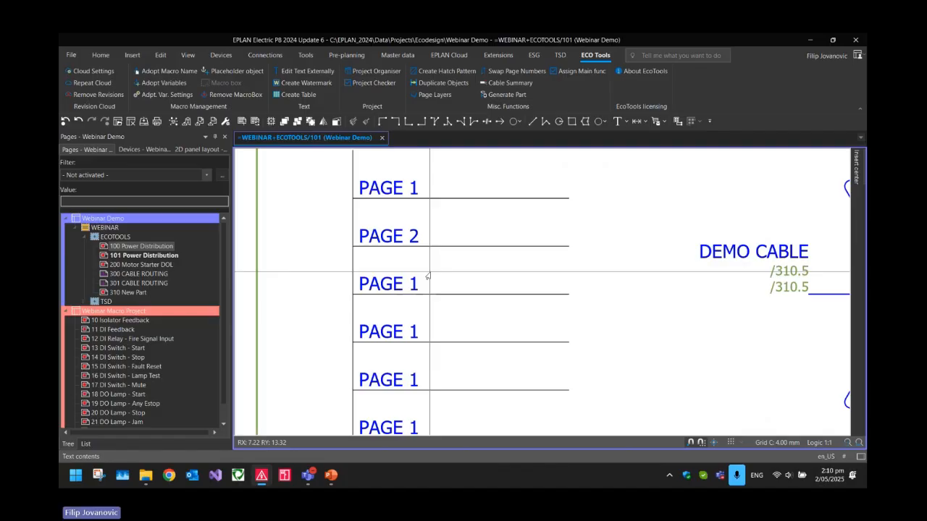
# Select the whole column of page texts and open them in the Edit Text Externally tool
pyautogui.scroll(-5, 406, 218)
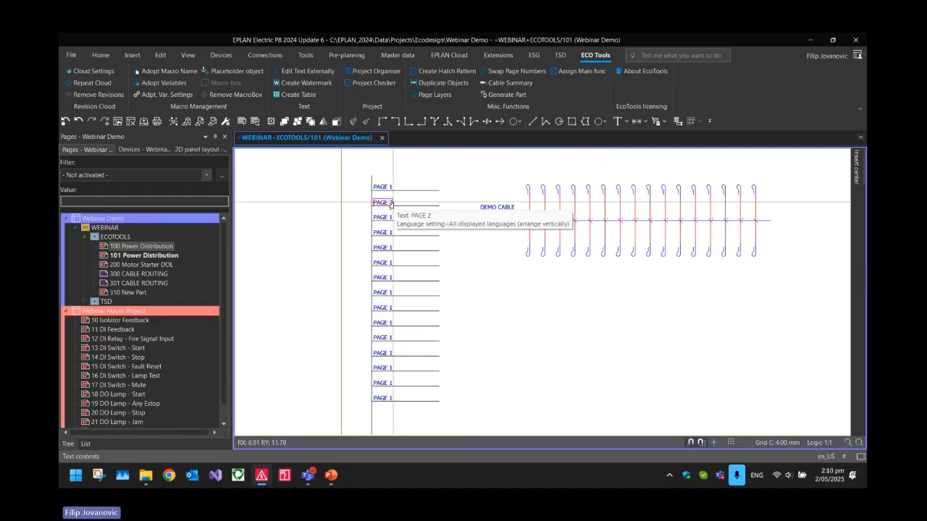
pyautogui.moveTo(343, 181); pyautogui.dragTo(411, 413)
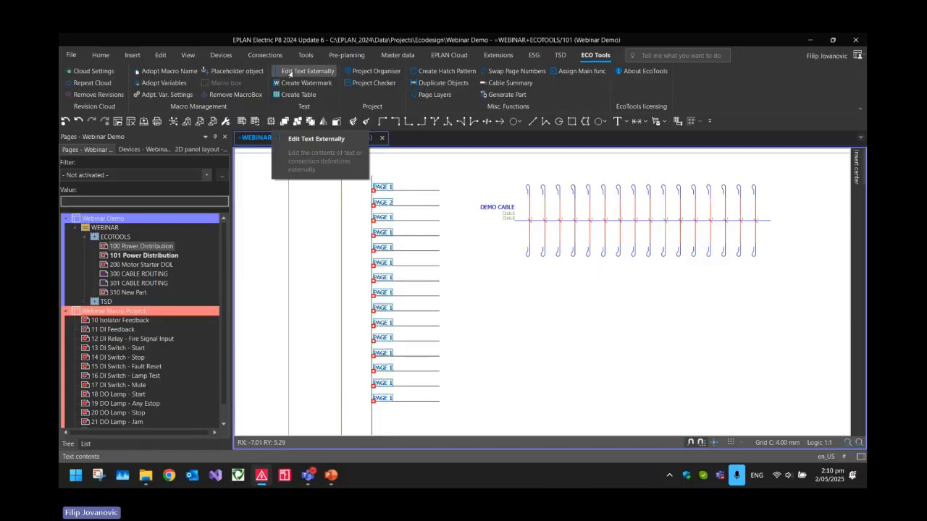
pyautogui.click(290, 74)
pyautogui.moveTo(181, 106); pyautogui.dragTo(504, 140)
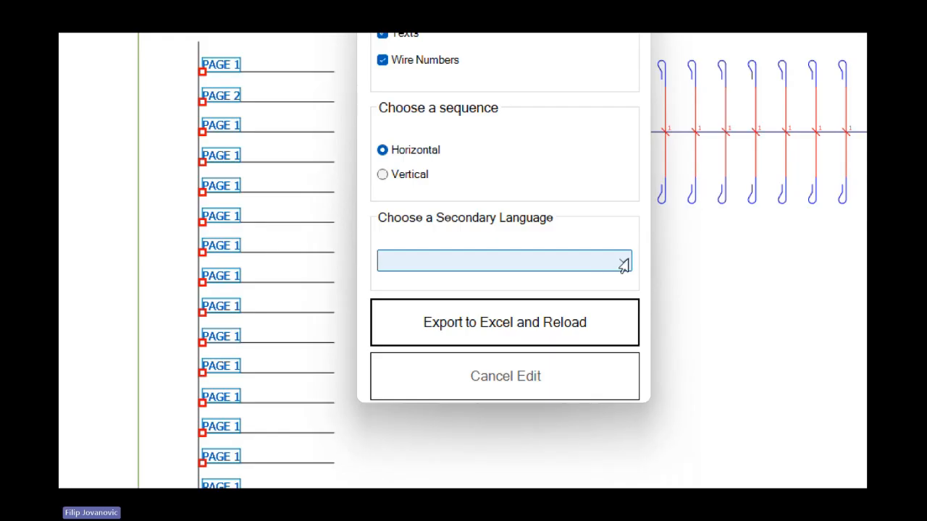
# Export the selected texts to Excel in horizontal sequence without a secondary language, and maximize the workbook
pyautogui.click(623, 262)
pyautogui.scroll(1, 621, 262)
pyautogui.click(623, 262)
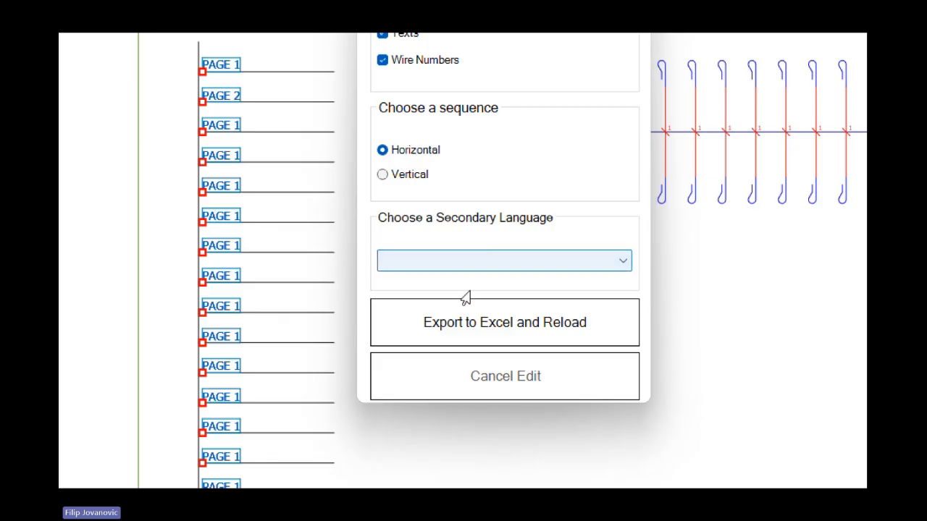
pyautogui.click(471, 320)
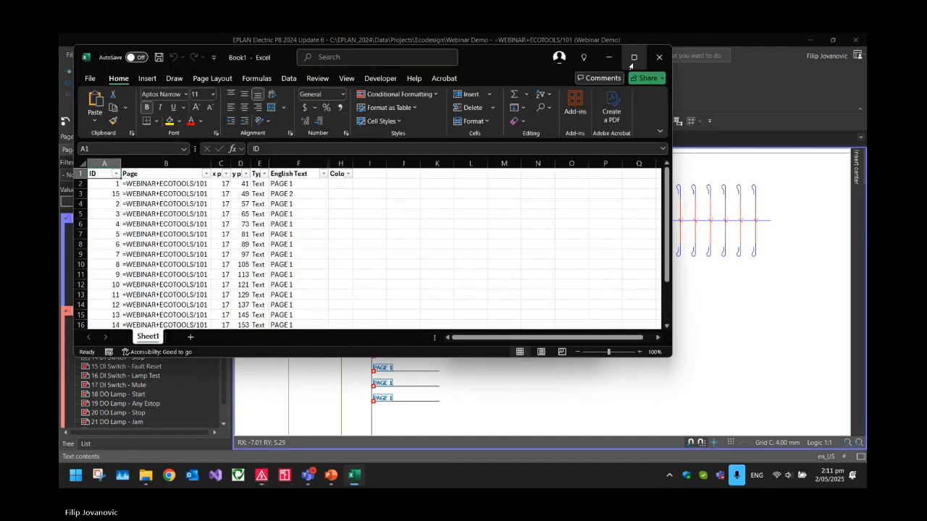
pyautogui.click(631, 66)
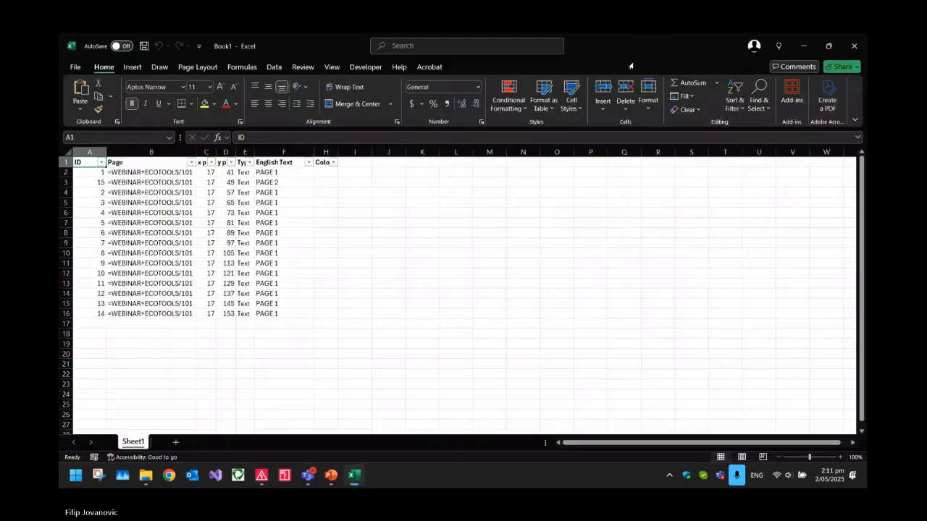
# Widen the x pos, y pos, Type and Colour columns of the exported sheet to fit their full headings
pyautogui.click(460, 201)
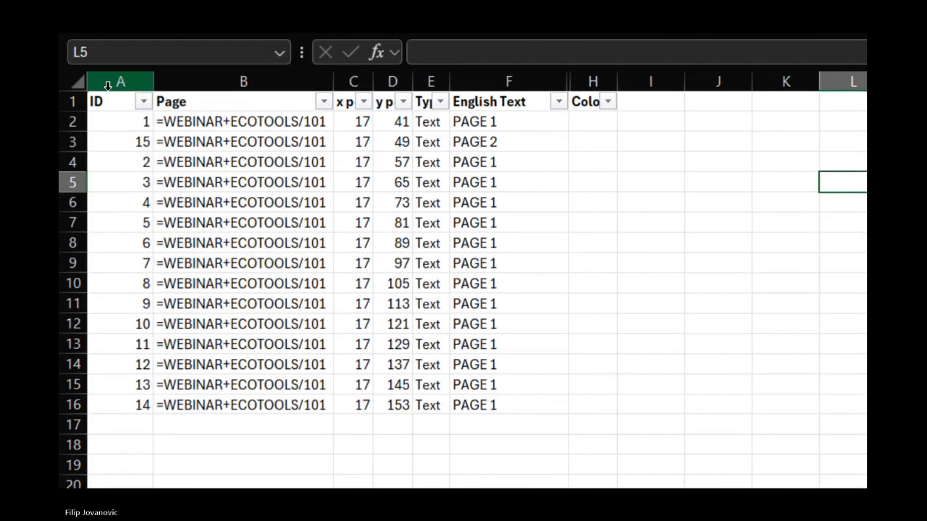
pyautogui.click(430, 162)
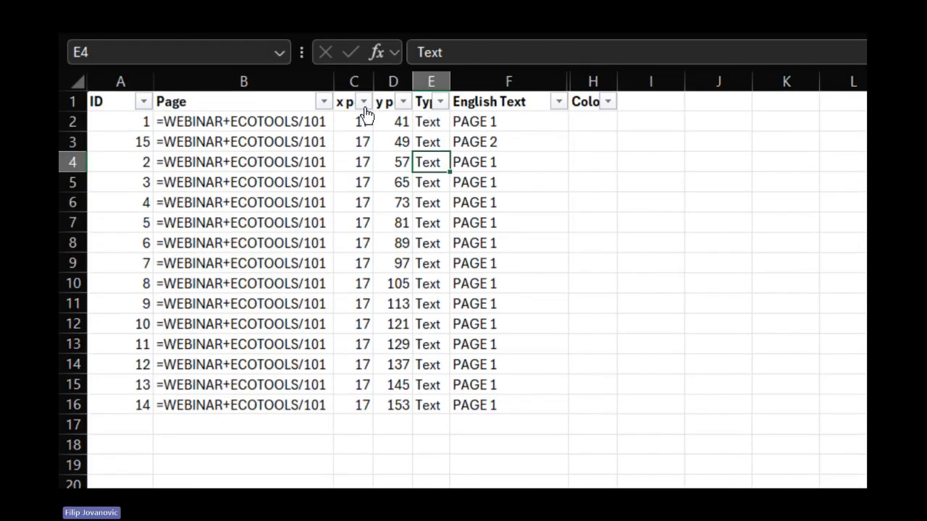
pyautogui.moveTo(381, 91); pyautogui.dragTo(524, 91)
pyautogui.click(716, 270)
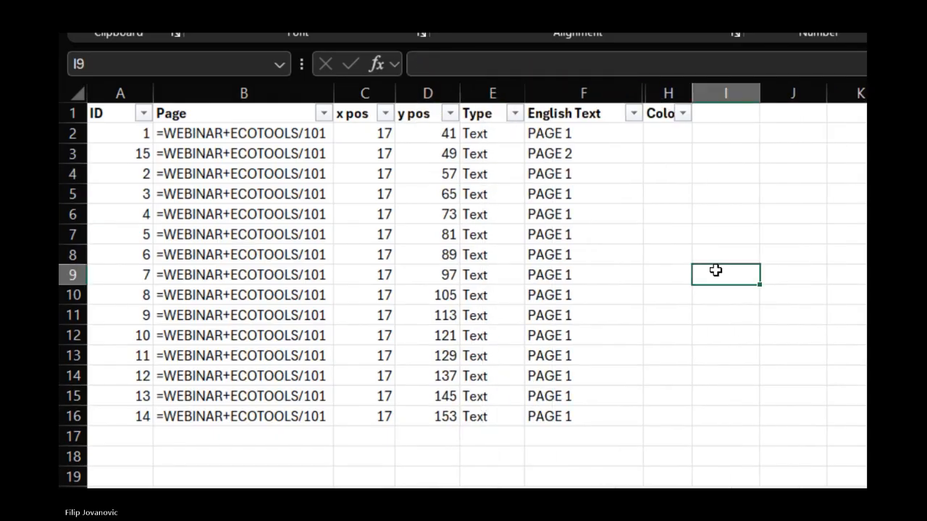
pyautogui.moveTo(693, 92); pyautogui.dragTo(713, 92)
pyautogui.click(730, 252)
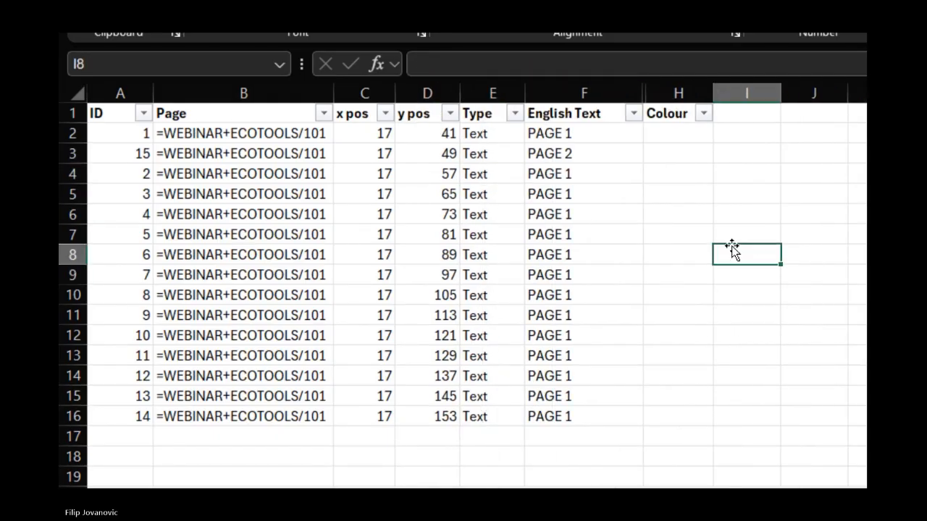
# Examine the page references, x and y positions and types of the exported texts
pyautogui.moveTo(217, 133); pyautogui.dragTo(244, 329)
pyautogui.moveTo(385, 134); pyautogui.dragTo(435, 398)
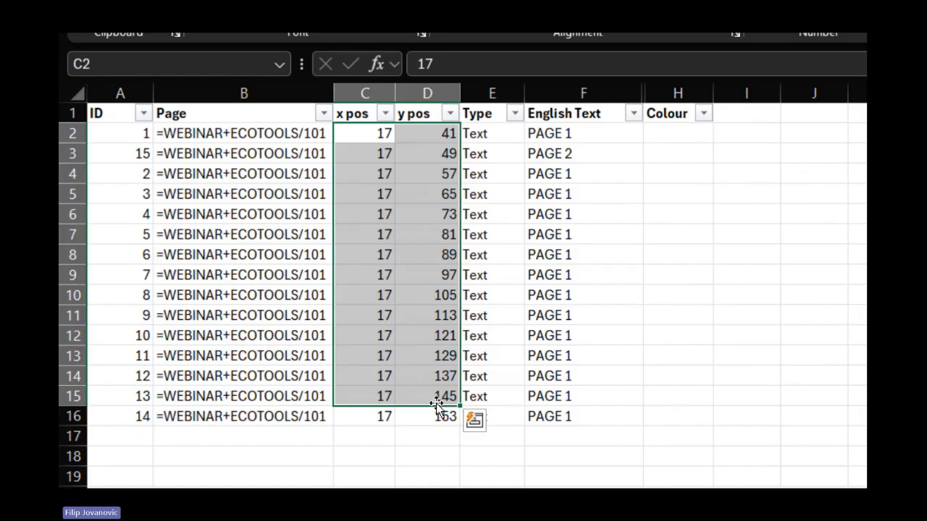
pyautogui.click(488, 180)
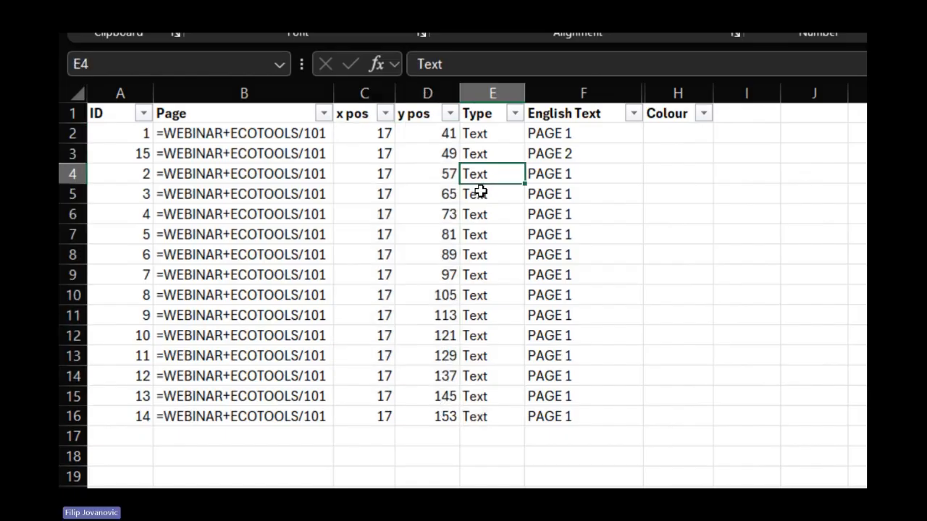
# Fill the English Text column down from the PAGE 1 and PAGE 2 cells as a series up to PAGE 15
pyautogui.click(572, 158)
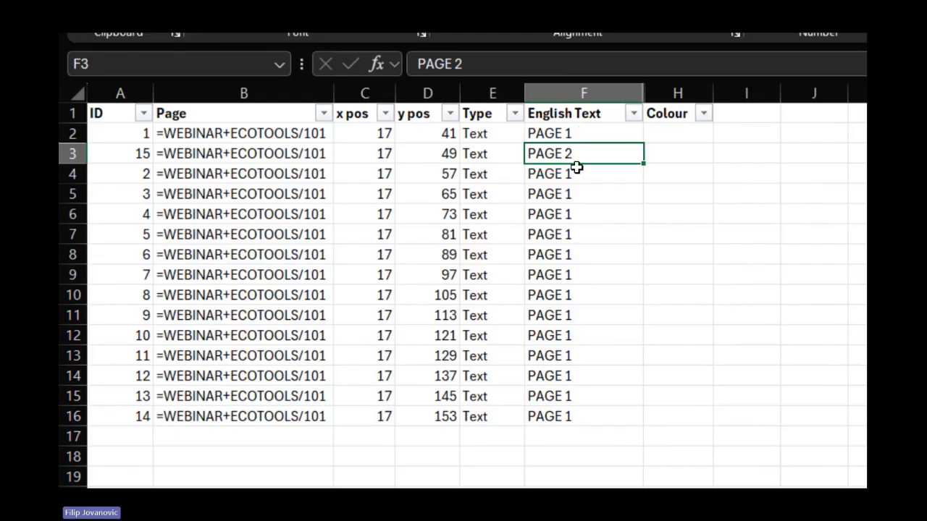
pyautogui.moveTo(572, 133); pyautogui.dragTo(573, 153)
pyautogui.moveTo(643, 163); pyautogui.dragTo(637, 428)
pyautogui.click(731, 379)
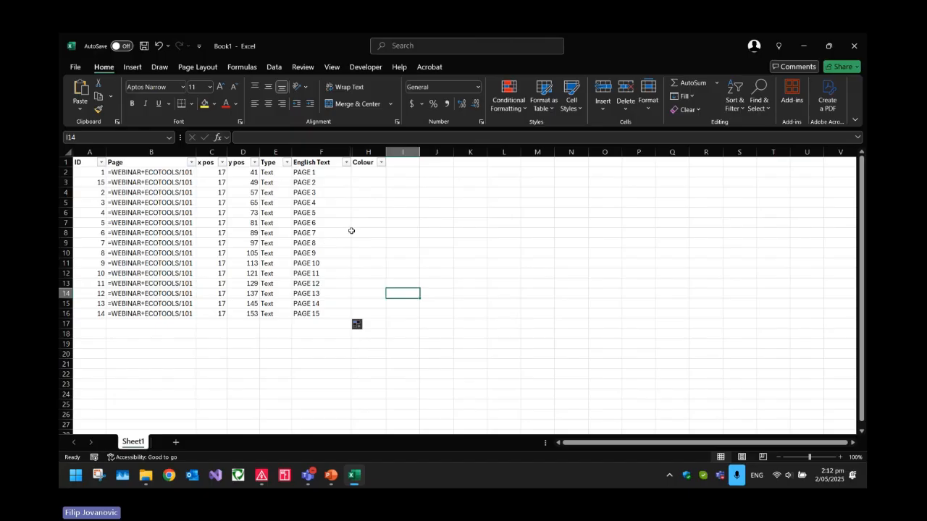
pyautogui.click(678, 234)
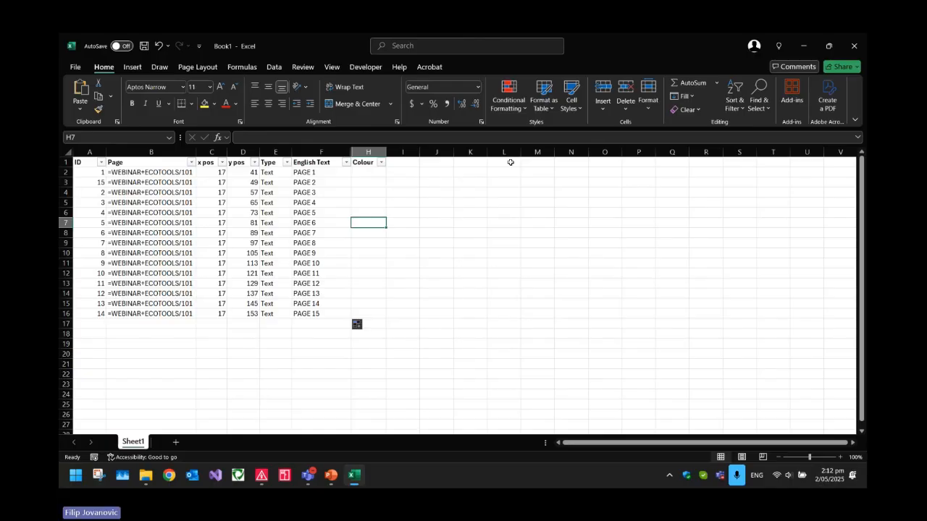
# Close the workbook to reload the renumbered texts into the schematic, and check the labels down to PAGE 15
pyautogui.click(854, 46)
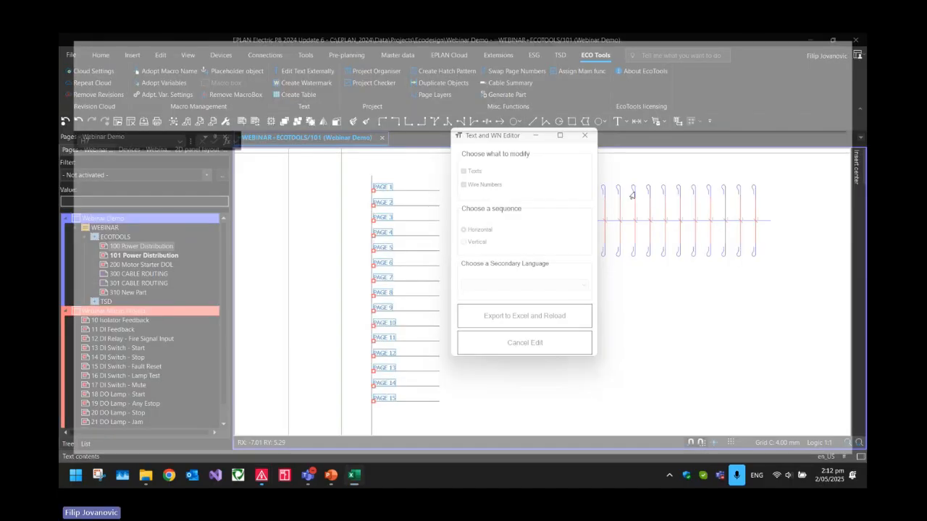
pyautogui.scroll(5, 420, 262)
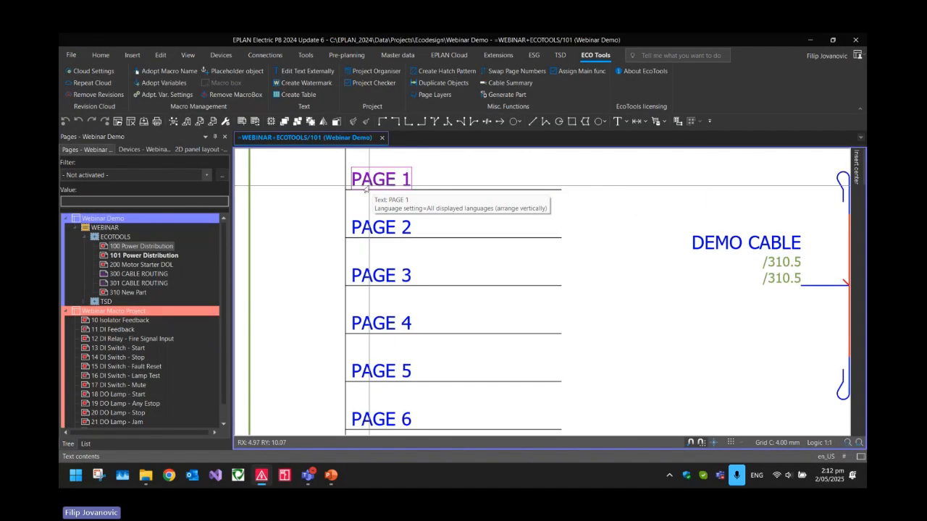
pyautogui.scroll(-6, 421, 261)
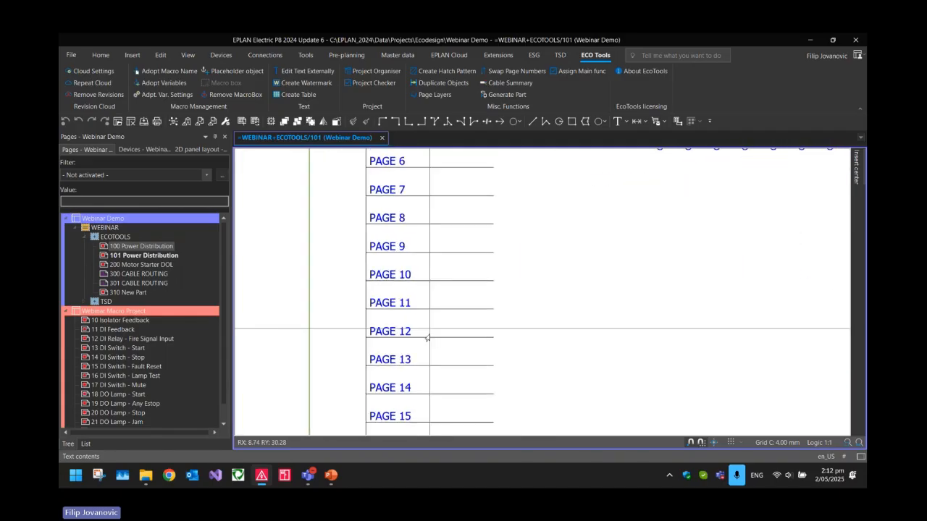
pyautogui.scroll(2, 405, 318)
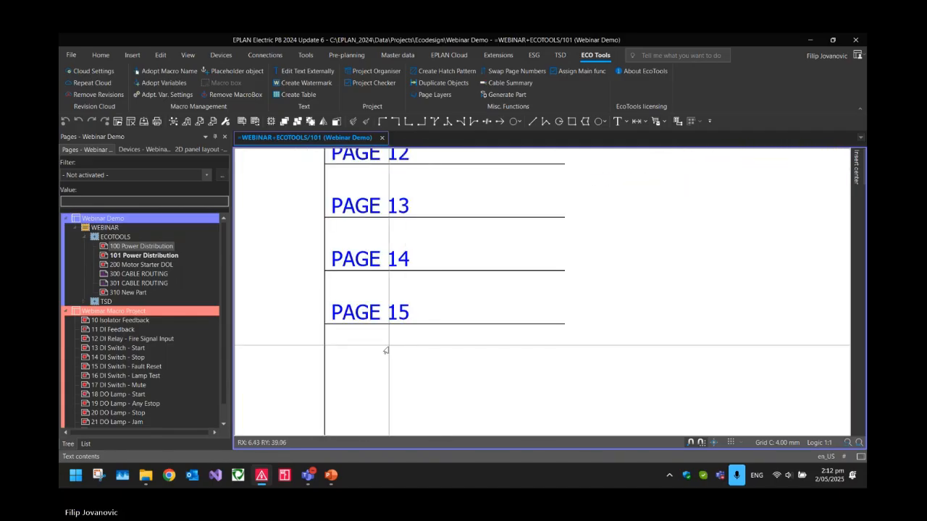
pyautogui.scroll(-5, 381, 372)
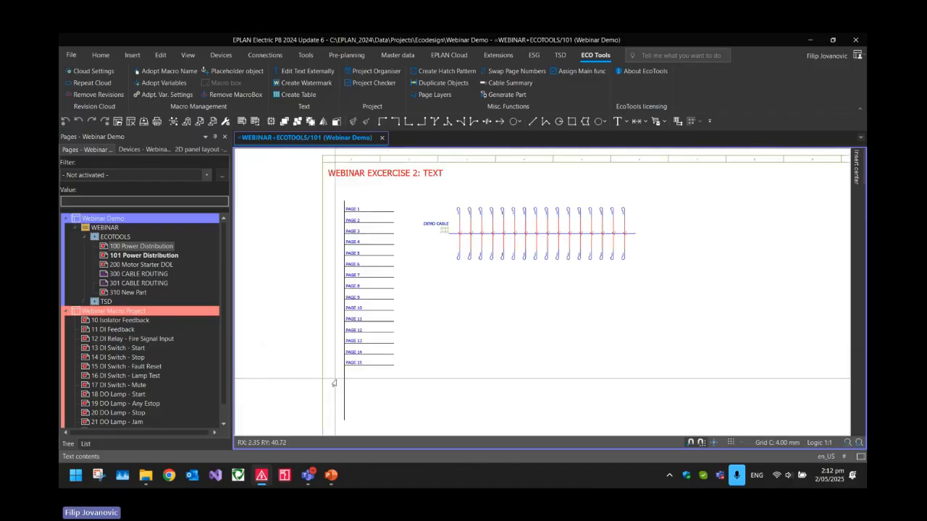
# Select all the conductor definition points along the DEMO CABLE line on page 101
pyautogui.scroll(2, 519, 234)
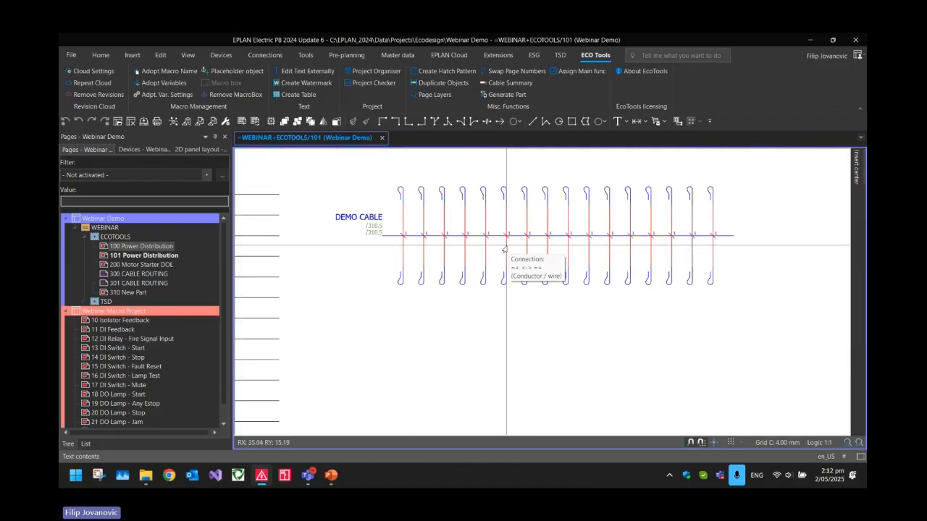
pyautogui.scroll(4, 504, 250)
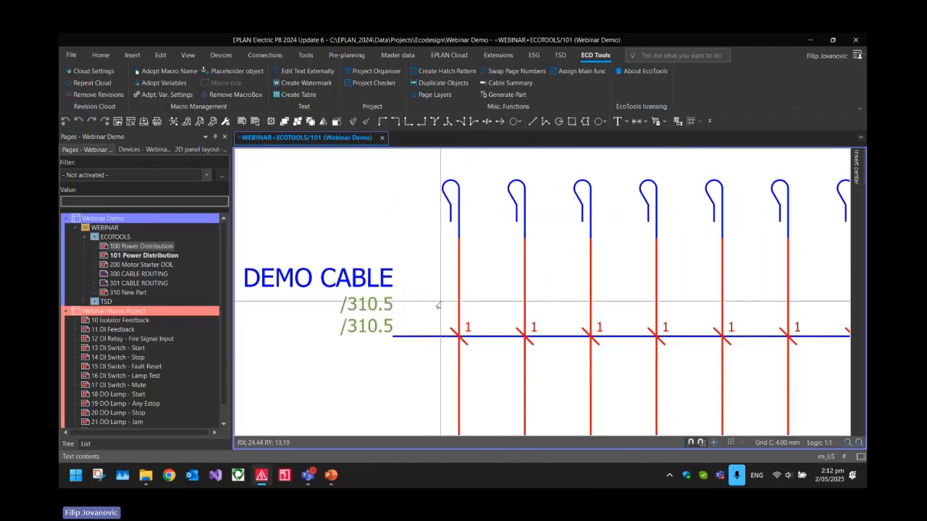
pyautogui.moveTo(441, 306); pyautogui.dragTo(367, 235, button='middle')
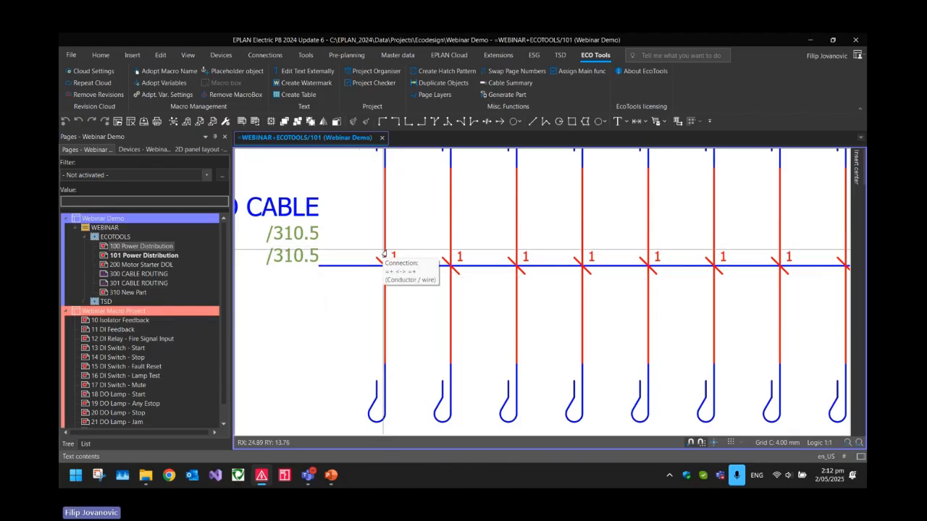
pyautogui.scroll(-3, 420, 335)
pyautogui.scroll(-4, 415, 324)
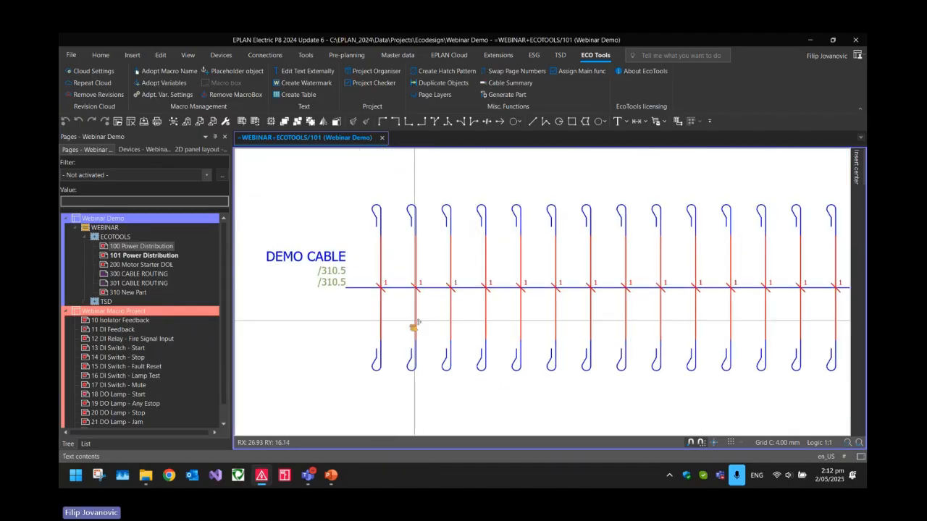
pyautogui.scroll(3, 398, 293)
pyautogui.moveTo(365, 274); pyautogui.dragTo(761, 308)
pyautogui.scroll(-2, 409, 153)
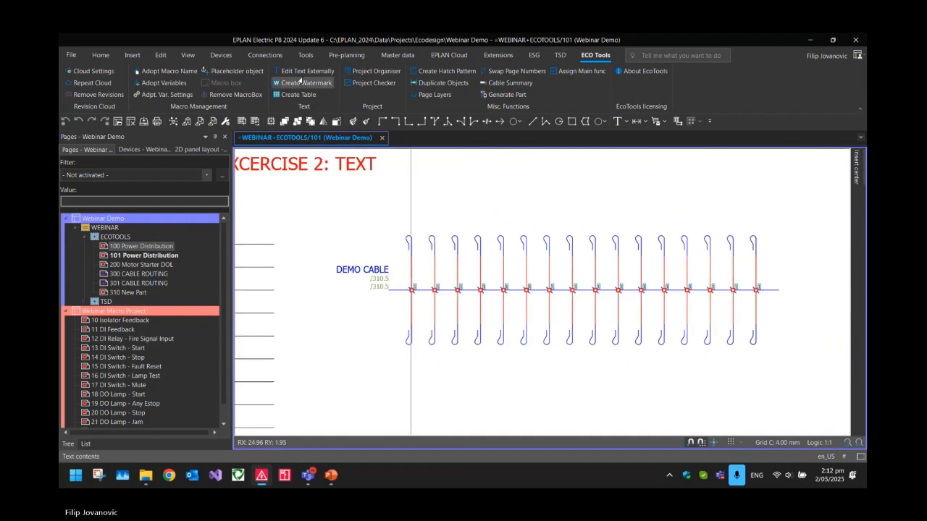
# Export the selected wire numbers to Excel in horizontal sequence with Edit Text Externally, and maximize the workbook
pyautogui.click(301, 71)
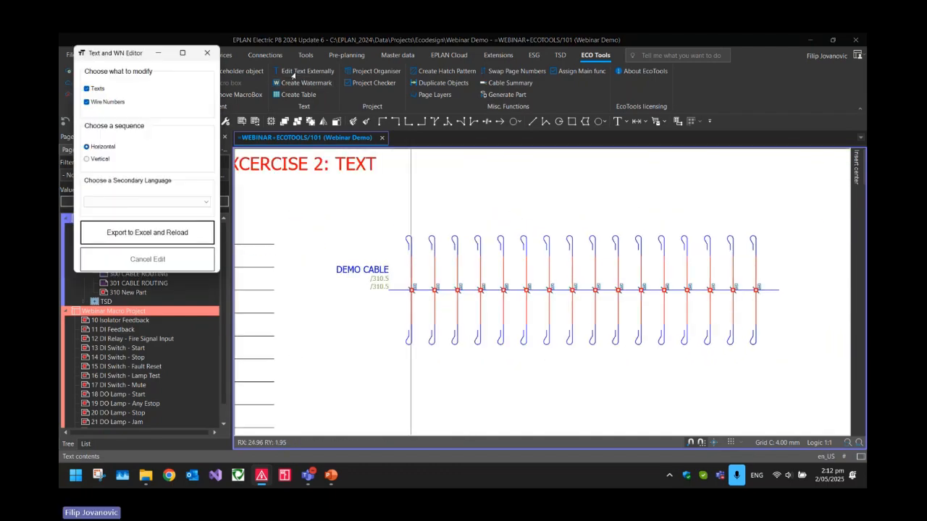
pyautogui.click(143, 232)
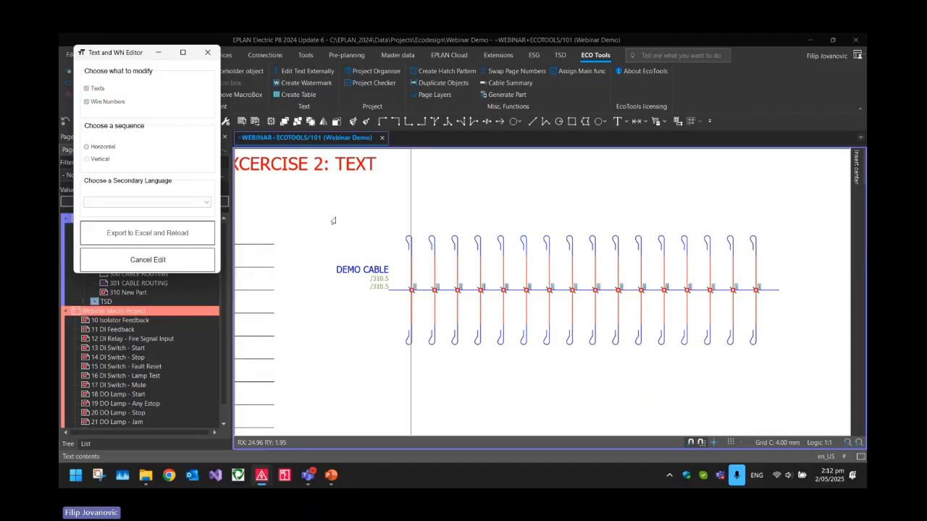
pyautogui.click(635, 57)
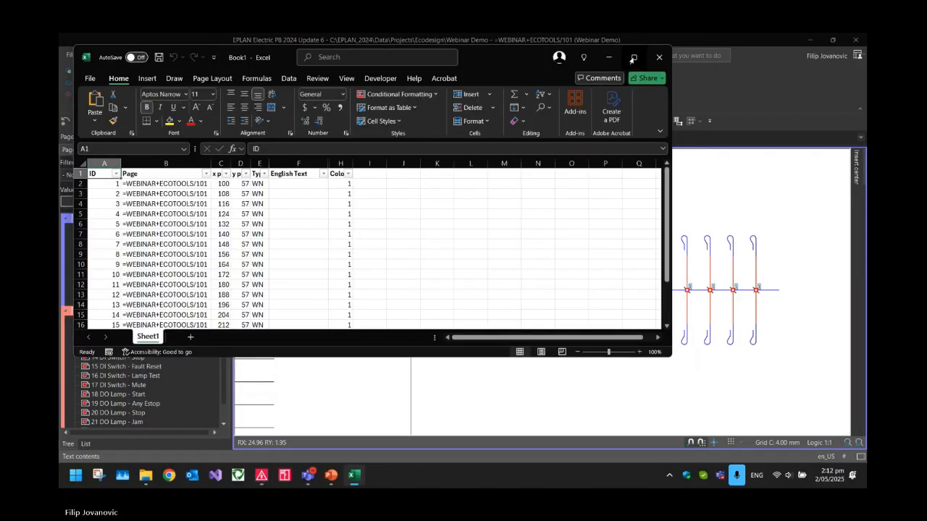
# Widen the Colour column and fill it down as a series from 1 to 16 for all the wire numbers
pyautogui.click(474, 263)
pyautogui.moveTo(338, 154); pyautogui.dragTo(357, 154)
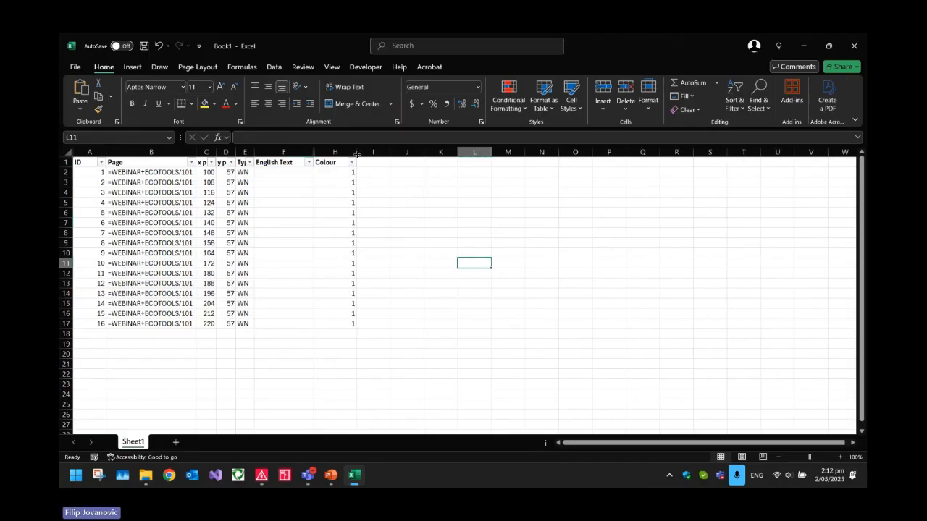
pyautogui.click(335, 163)
pyautogui.click(372, 182)
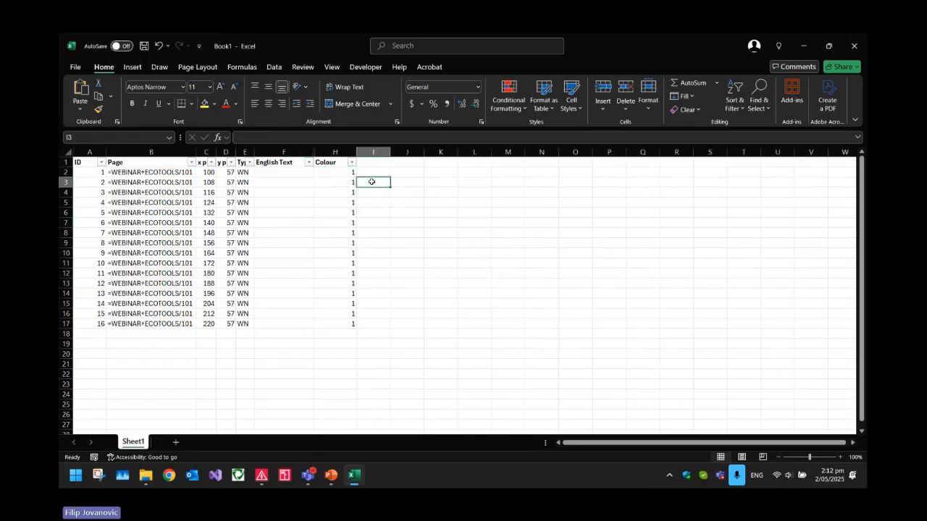
pyautogui.click(342, 174)
pyautogui.moveTo(354, 178); pyautogui.dragTo(348, 324)
pyautogui.click(362, 334)
pyautogui.click(391, 358)
pyautogui.click(389, 246)
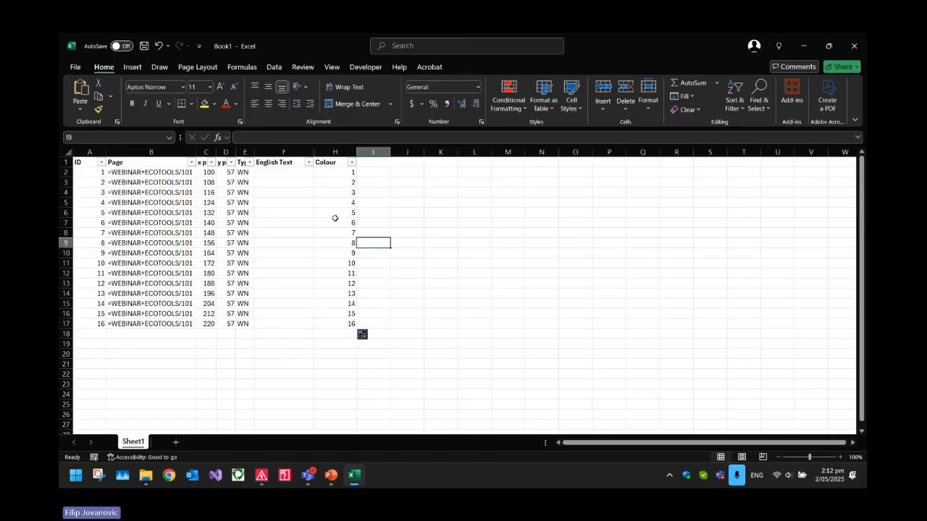
pyautogui.click(406, 206)
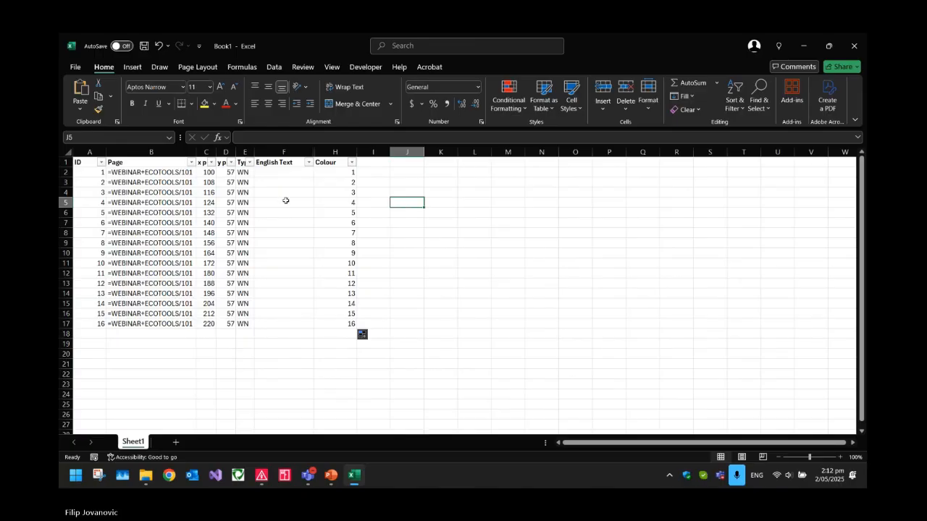
# Enter WN 1 in the first English Text cell and fill the column down as a series up to WN 16
pyautogui.click(281, 173)
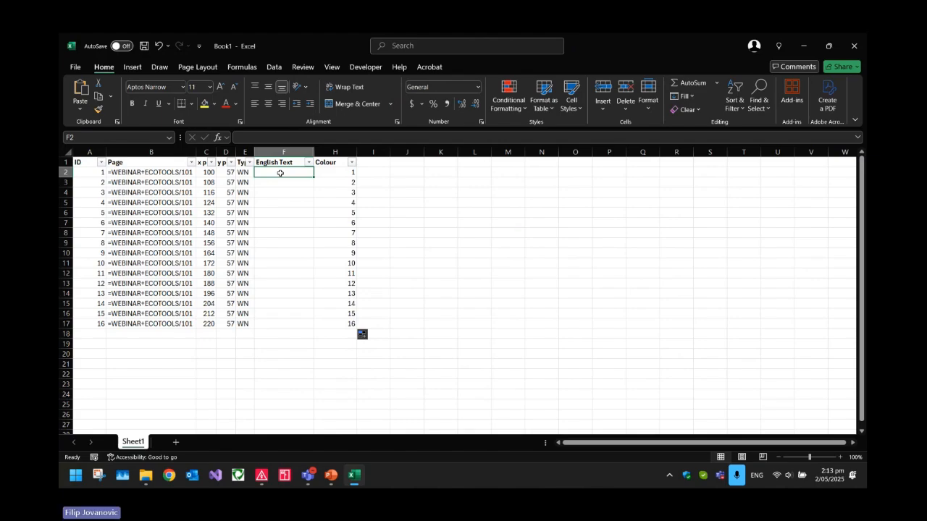
pyautogui.write('WN 1')
pyautogui.hotkey('ctrl', 'Return')
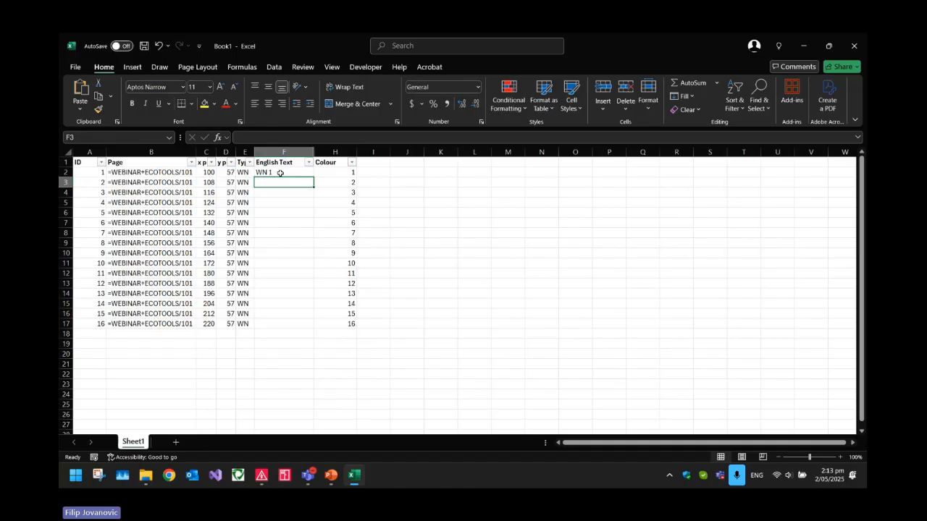
pyautogui.moveTo(316, 174); pyautogui.dragTo(328, 328)
pyautogui.click(400, 314)
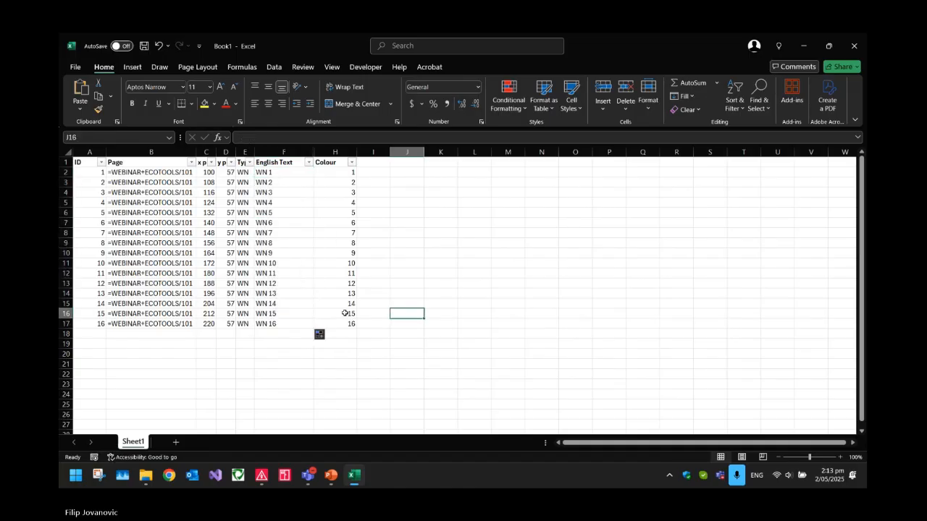
pyautogui.click(304, 344)
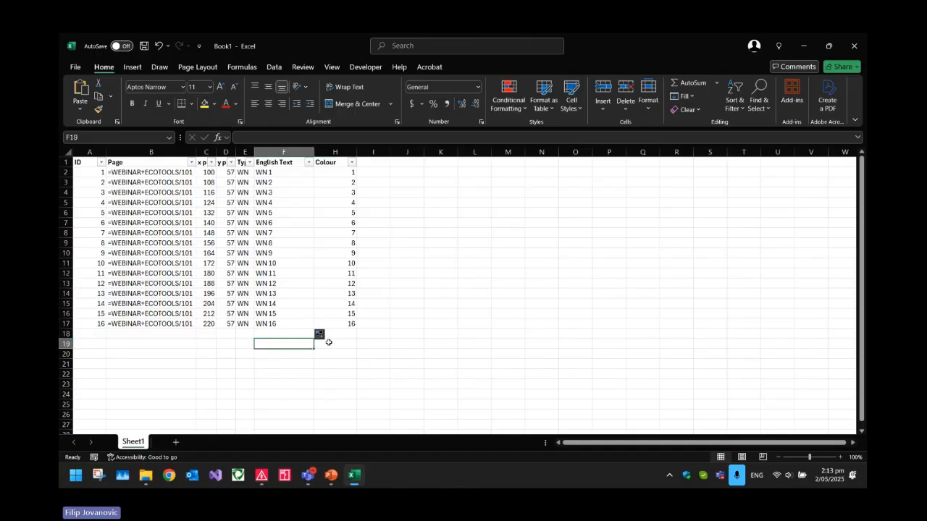
# Close the workbook to load the wire numbers into the schematic, and check the labels along the DEMO CABLE line
pyautogui.click(853, 45)
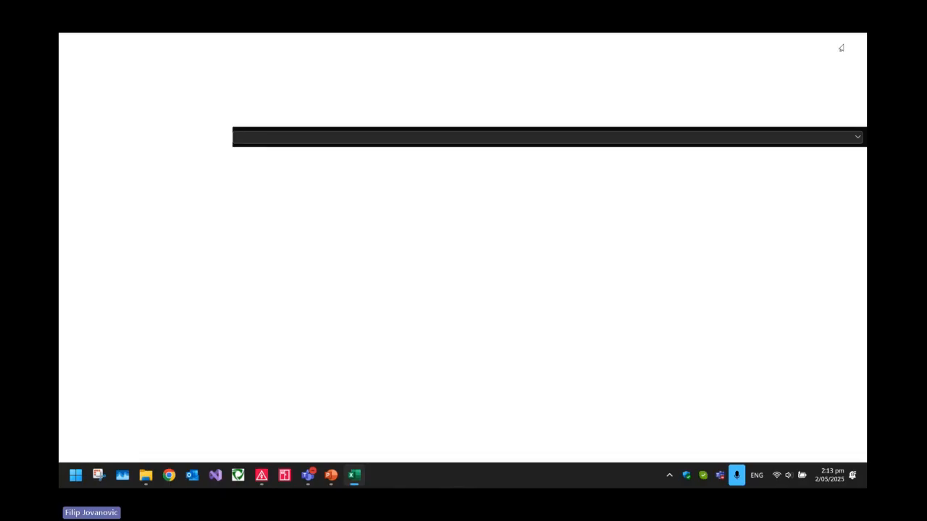
pyautogui.scroll(5, 410, 268)
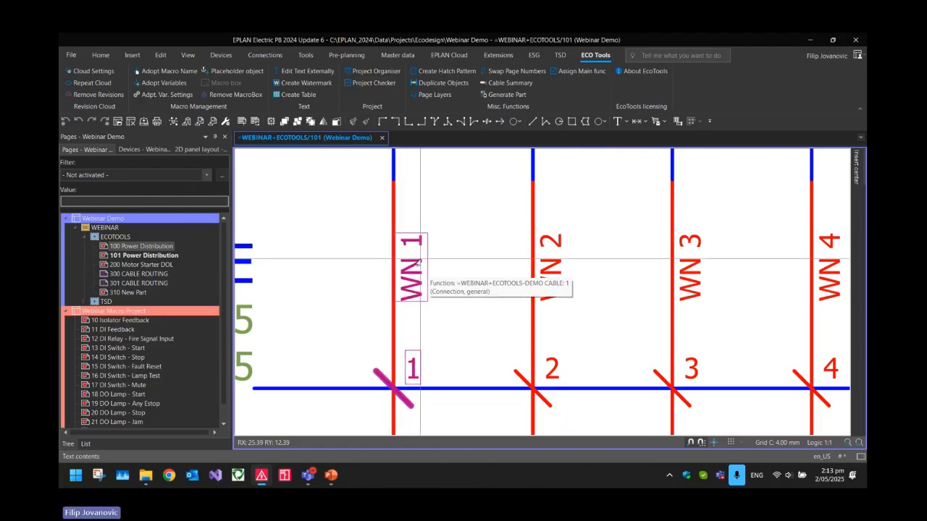
pyautogui.scroll(-4, 415, 384)
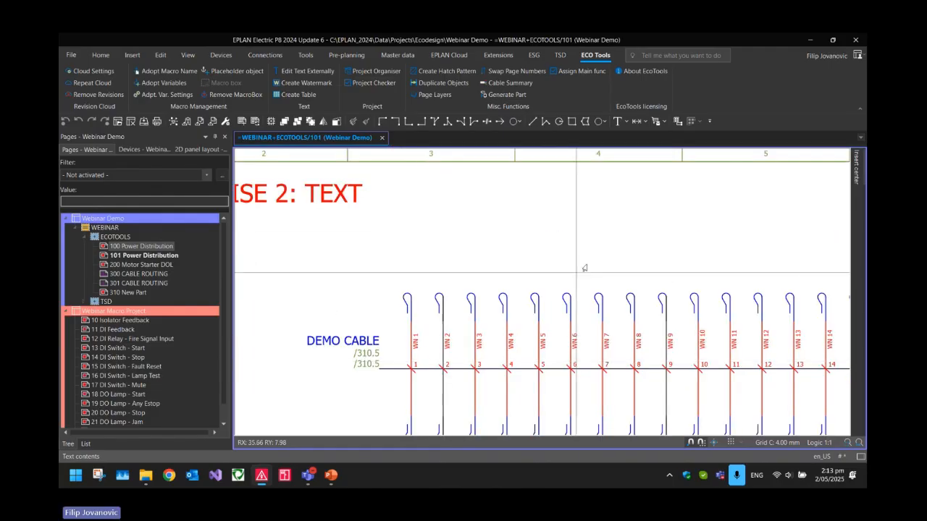
pyautogui.scroll(-4, 572, 237)
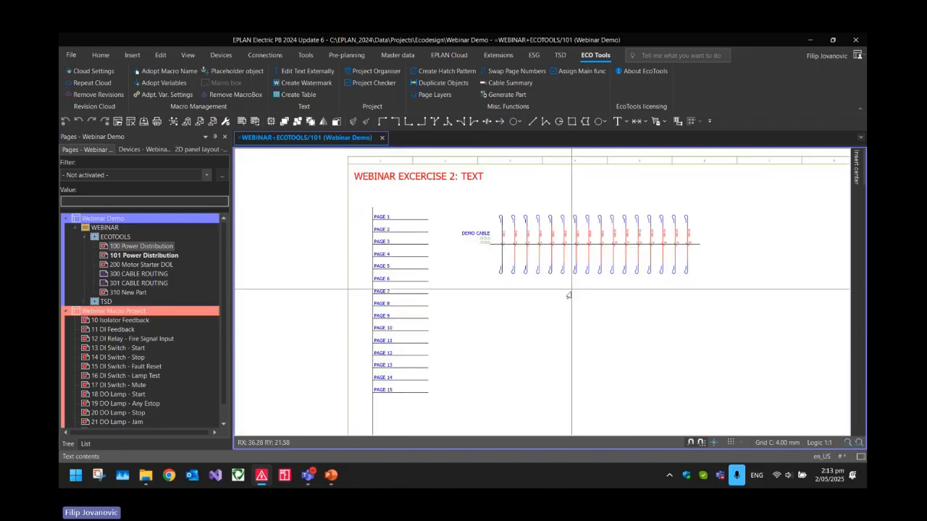
pyautogui.scroll(-4, 503, 260)
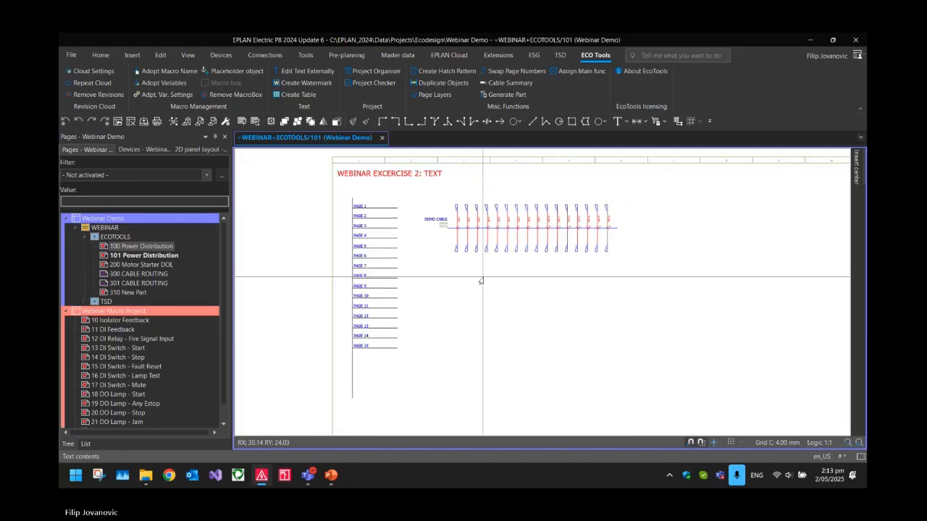
pyautogui.moveTo(464, 279); pyautogui.dragTo(426, 280, button='middle')
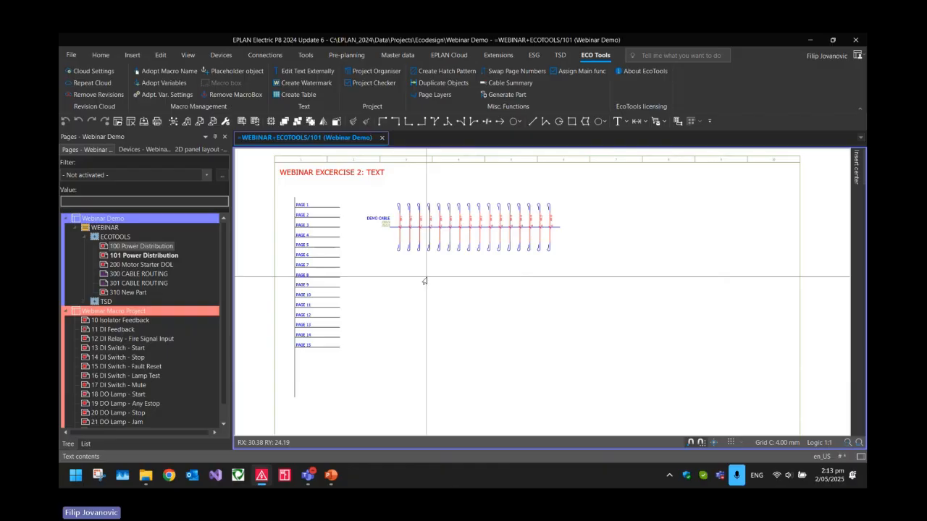
pyautogui.scroll(-2, 435, 261)
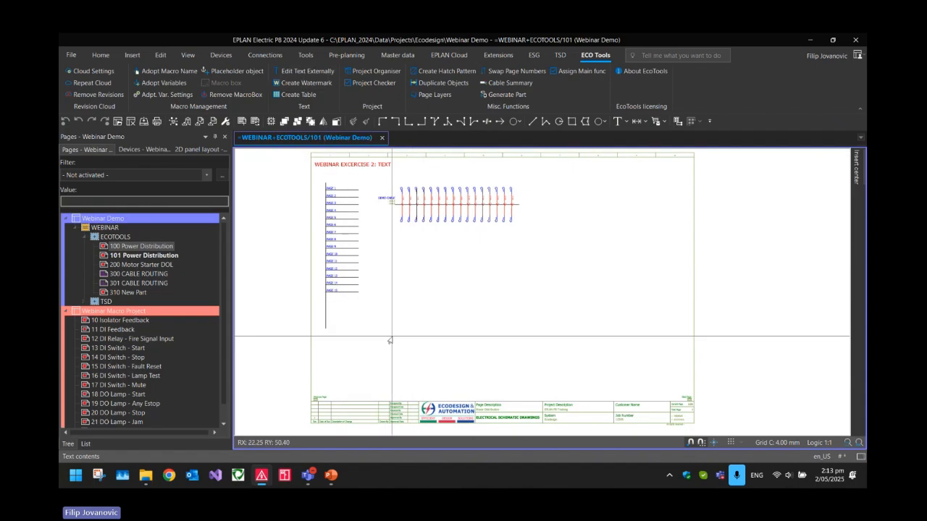
# Start Create Watermark with page 101 selected and set the watermark text to Draft
pyautogui.click(148, 255)
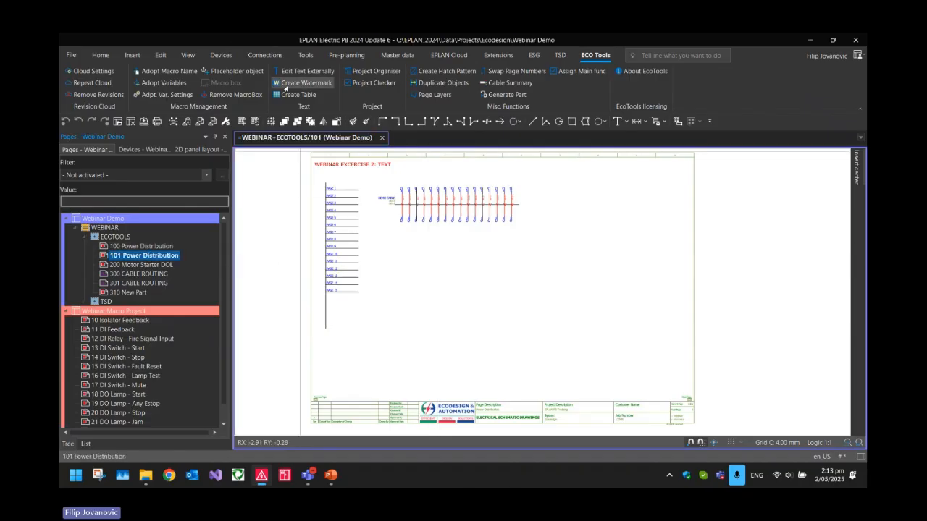
pyautogui.click(300, 82)
pyautogui.moveTo(211, 83); pyautogui.dragTo(391, 159)
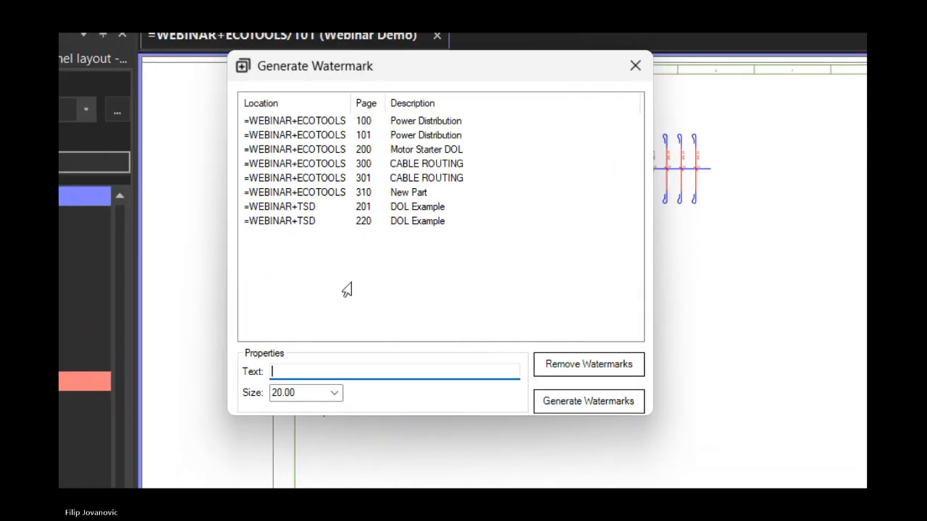
pyautogui.click(362, 284)
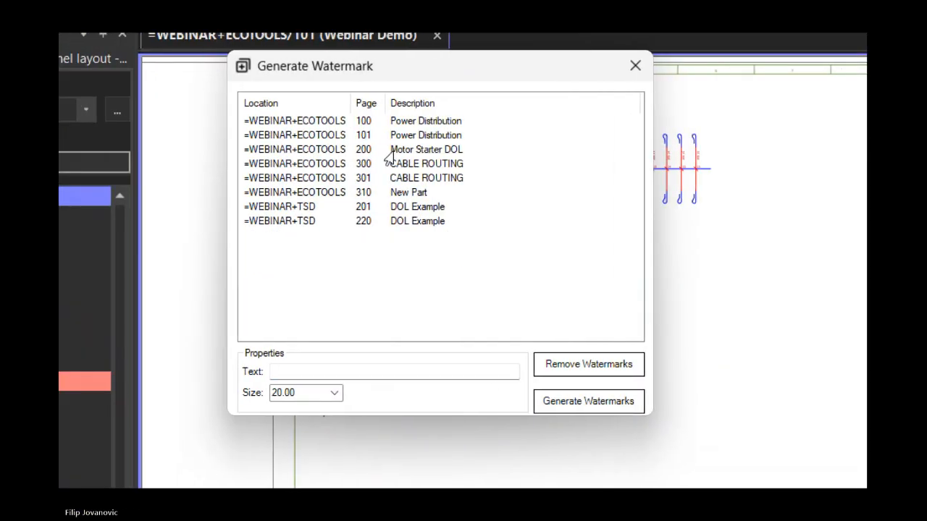
pyautogui.click(337, 371)
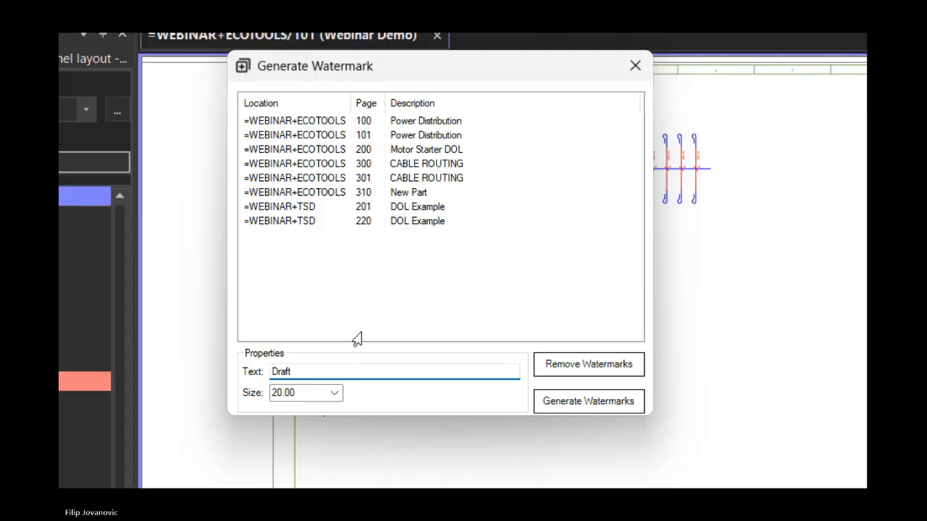
# Generate the Draft watermark at size 20.00 on page 101 only, and close the dialog to view it on the page
pyautogui.click(414, 124)
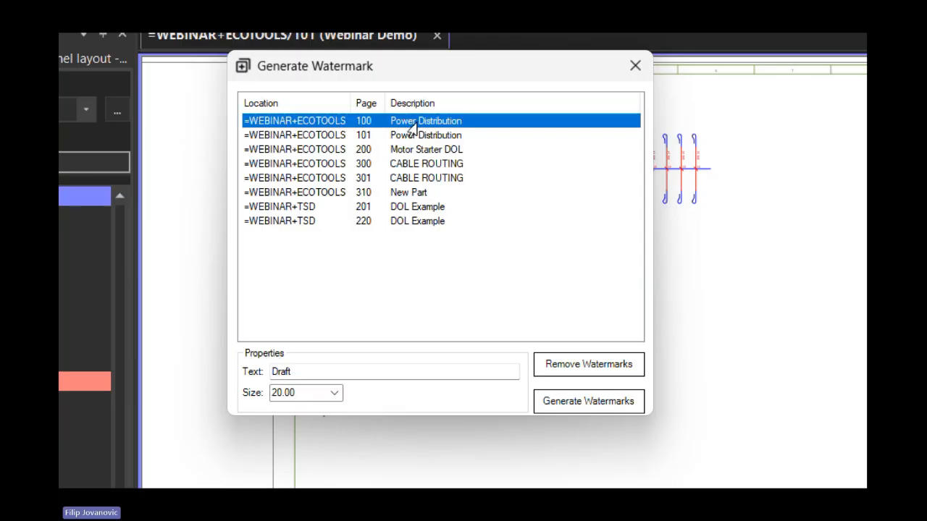
pyautogui.click(349, 138)
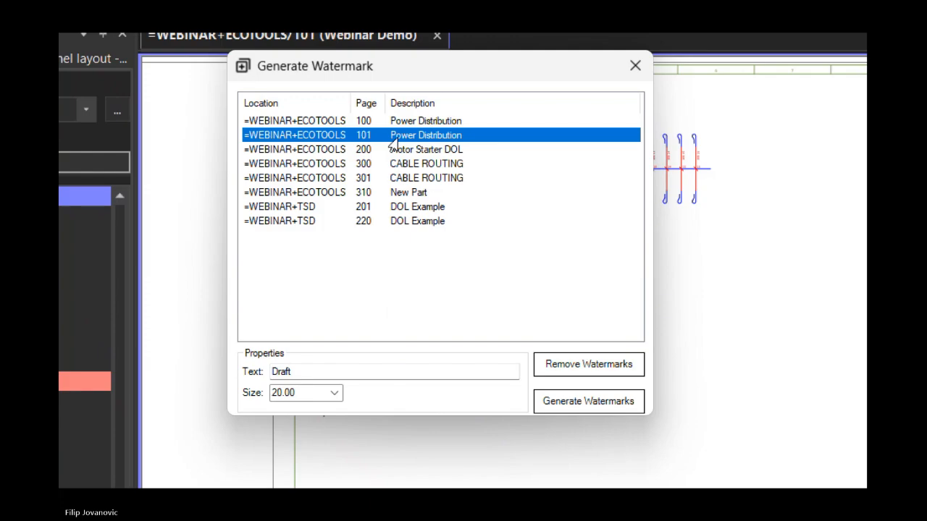
pyautogui.keyDown('shift'); pyautogui.click(336, 209); pyautogui.keyUp('shift')
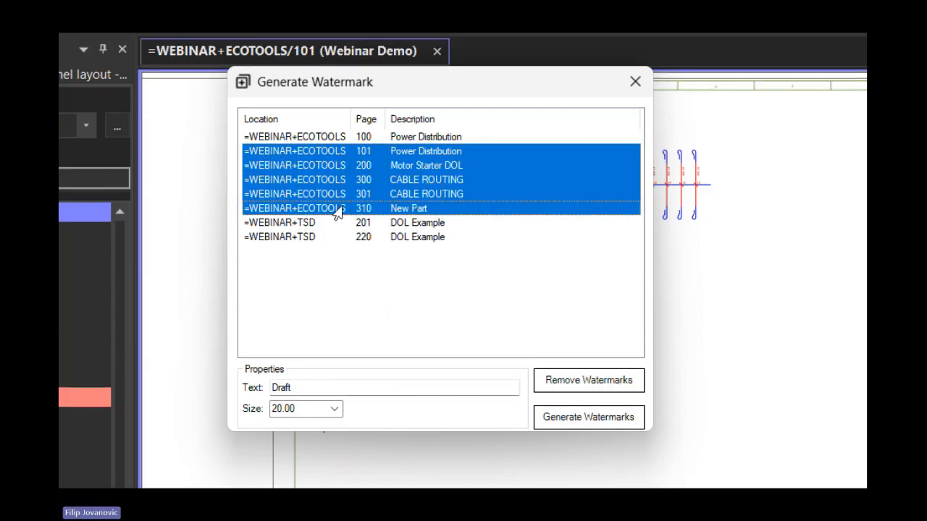
pyautogui.click(325, 152)
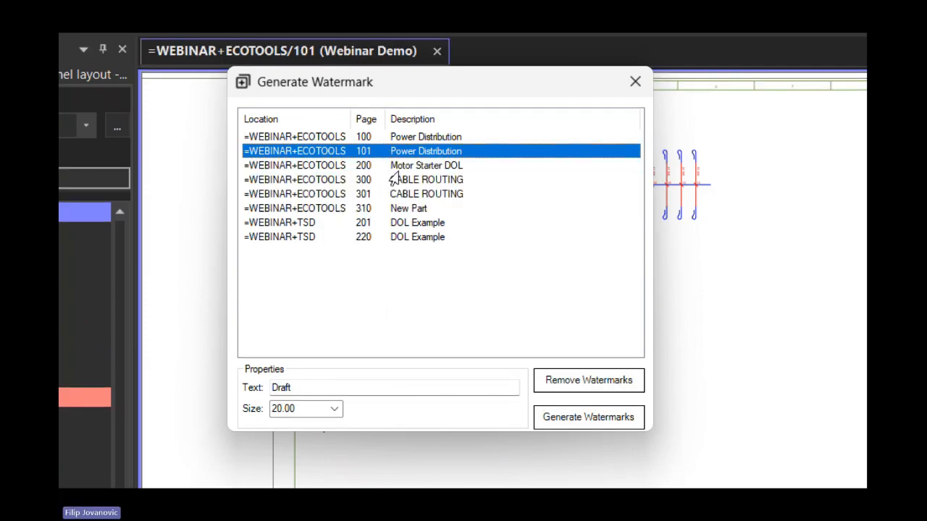
pyautogui.click(569, 425)
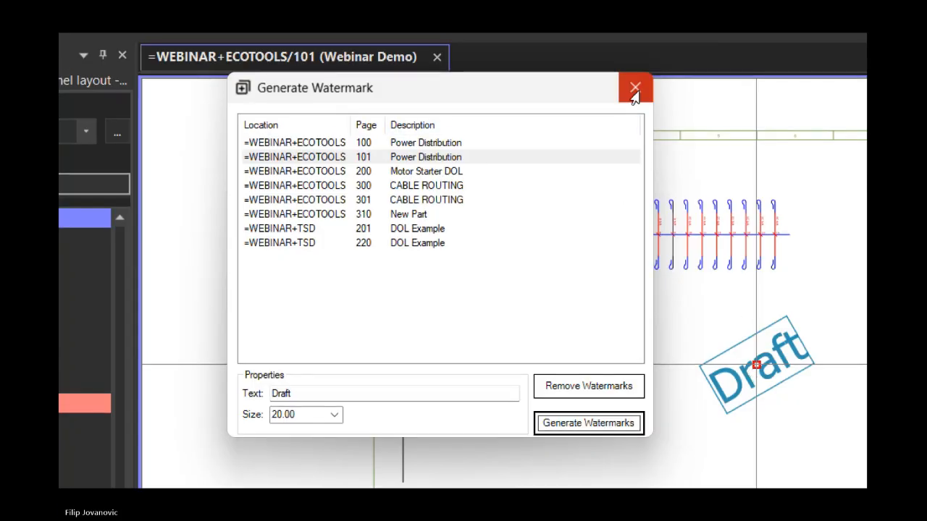
pyautogui.click(634, 83)
pyautogui.moveTo(636, 391); pyautogui.dragTo(279, 242, button='middle')
pyautogui.scroll(-1, 289, 244)
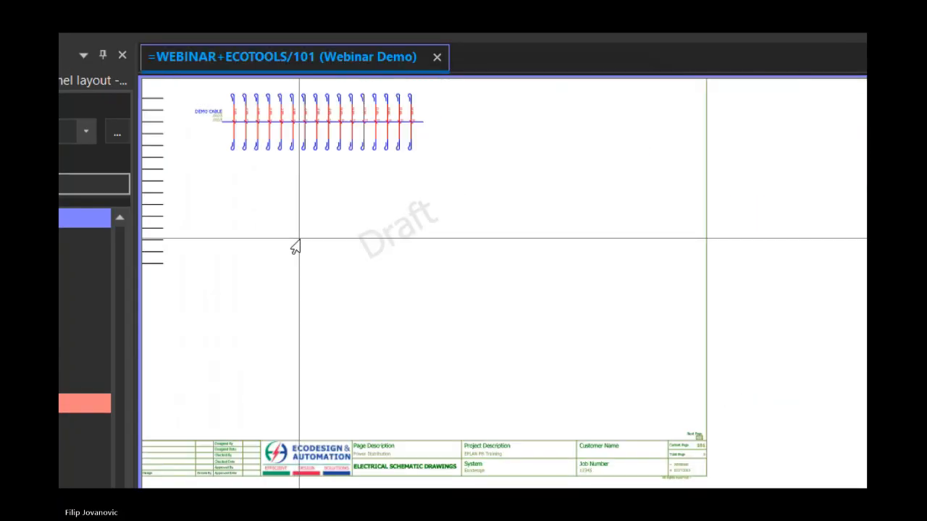
pyautogui.scroll(2, 501, 282)
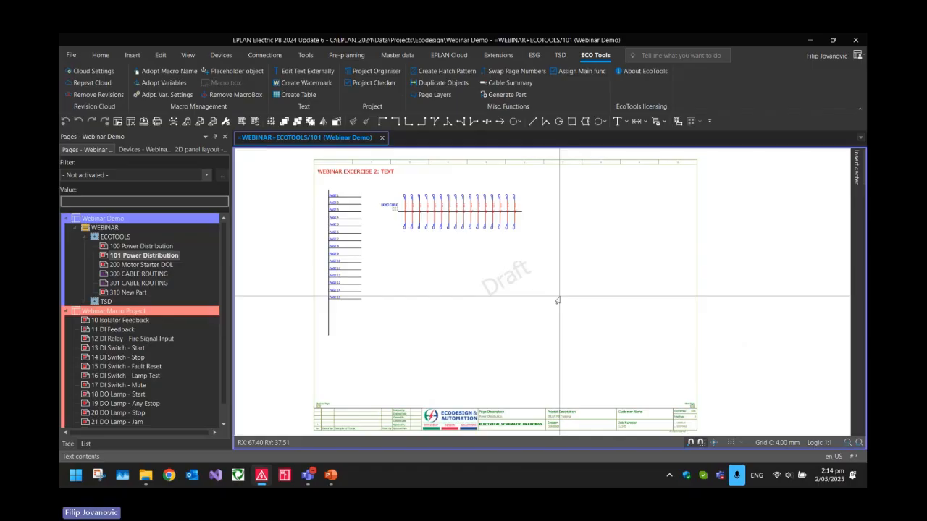
# Remove the watermark from page 101 with Create Watermark and close the dialog
pyautogui.click(137, 256)
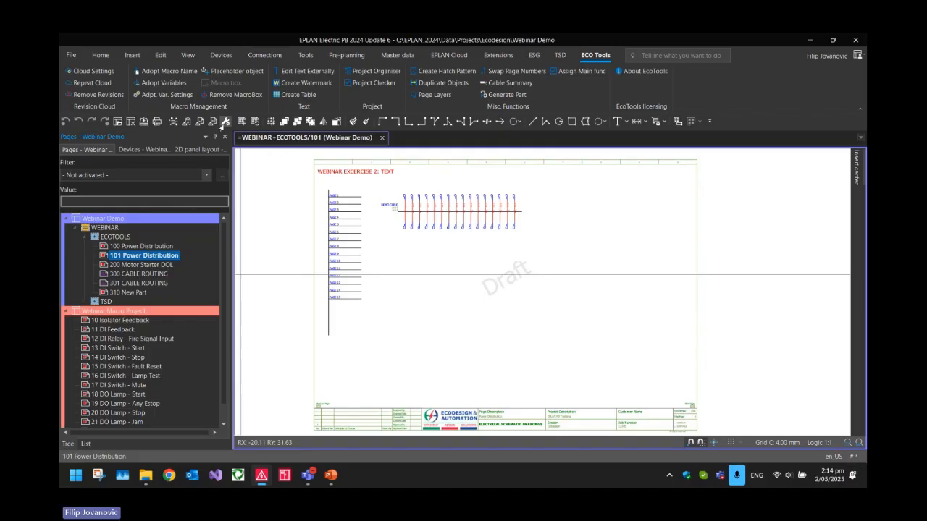
pyautogui.click(296, 83)
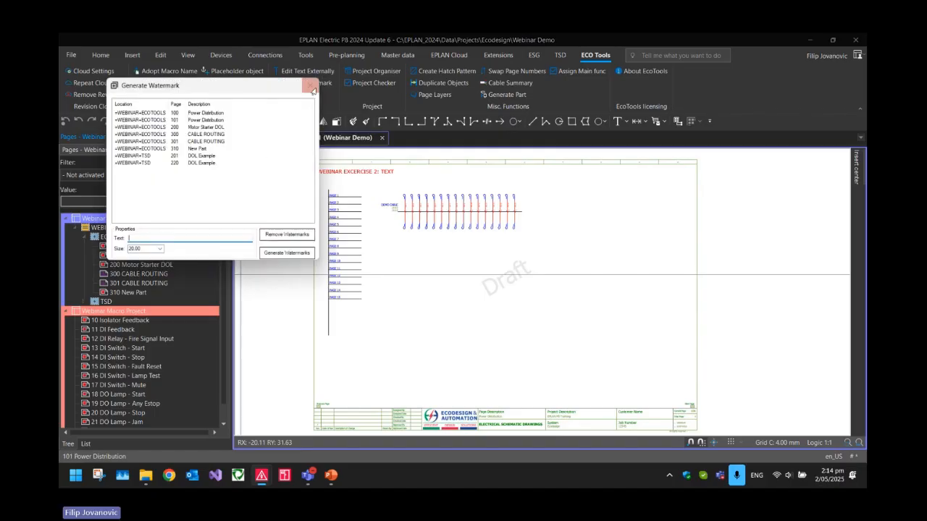
pyautogui.click(208, 133)
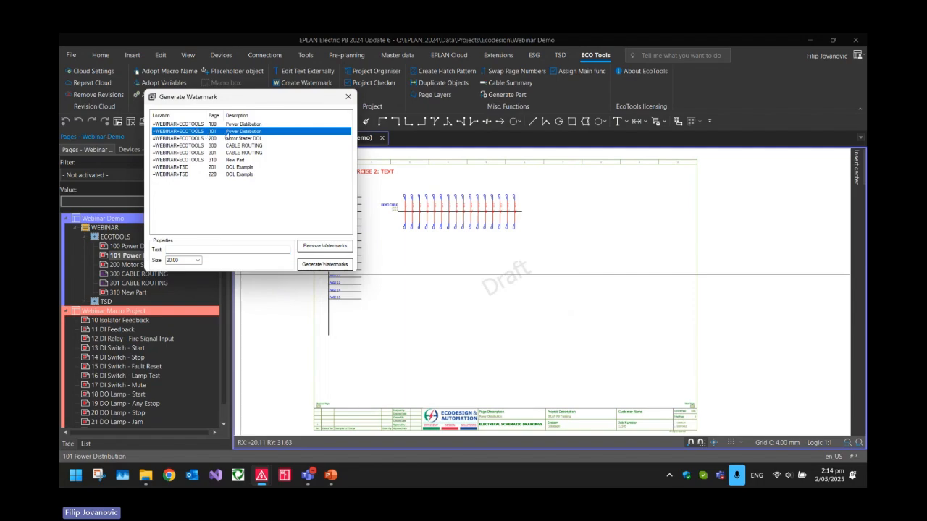
pyautogui.click(308, 248)
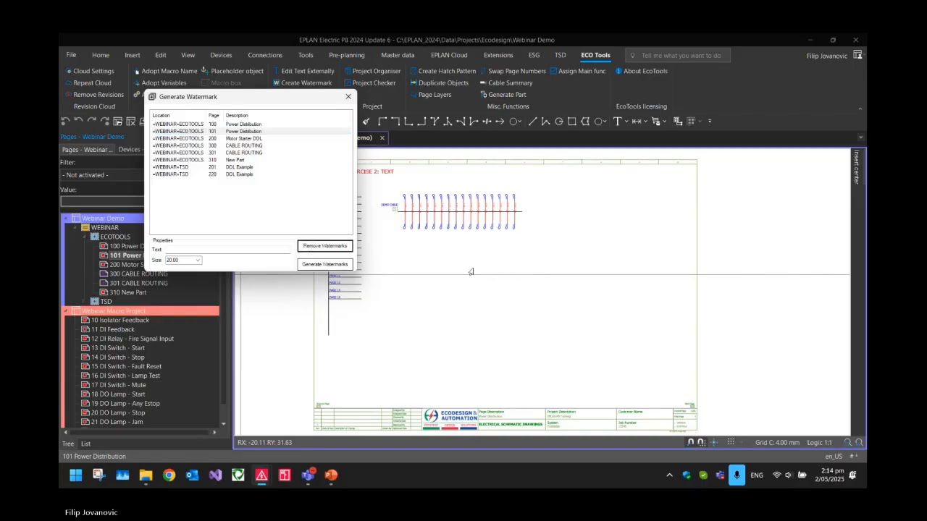
pyautogui.click(348, 96)
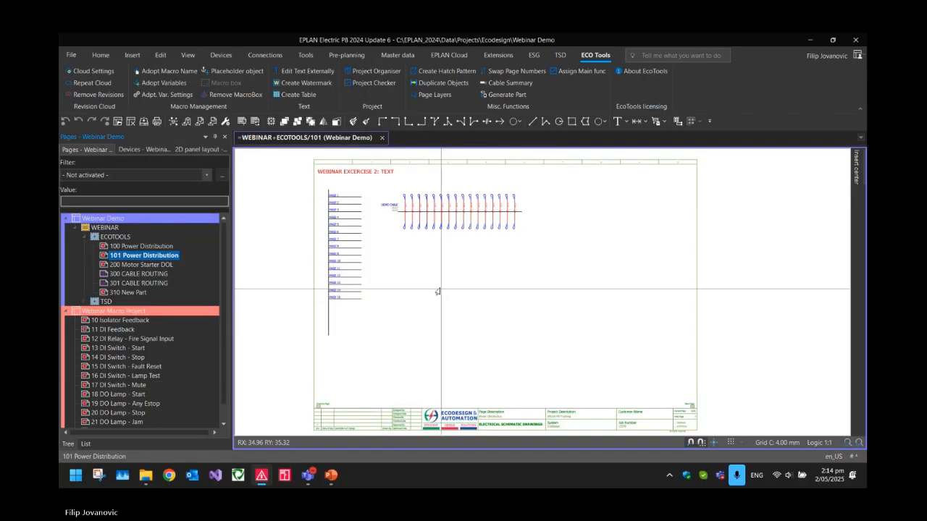
# Draw a large rectangle below the title block with two small adjoining cell rectangles along its upper edge
pyautogui.moveTo(460, 284); pyautogui.dragTo(475, 273, button='middle')
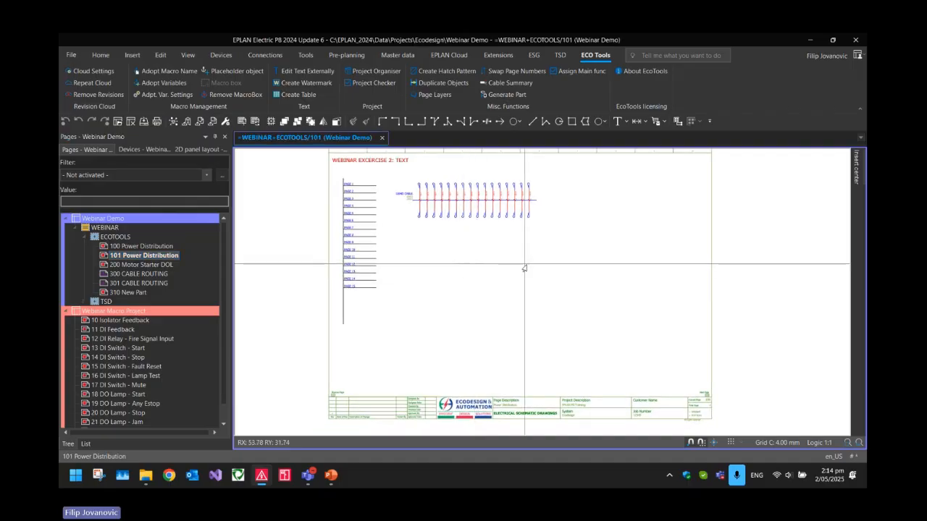
pyautogui.scroll(-2, 522, 268)
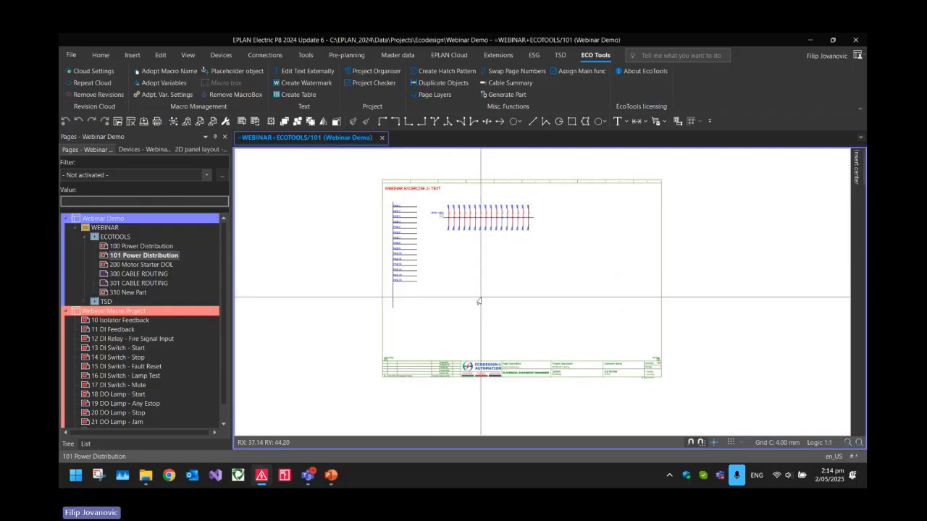
pyautogui.moveTo(481, 297); pyautogui.dragTo(468, 232, button='middle')
pyautogui.scroll(2, 405, 319)
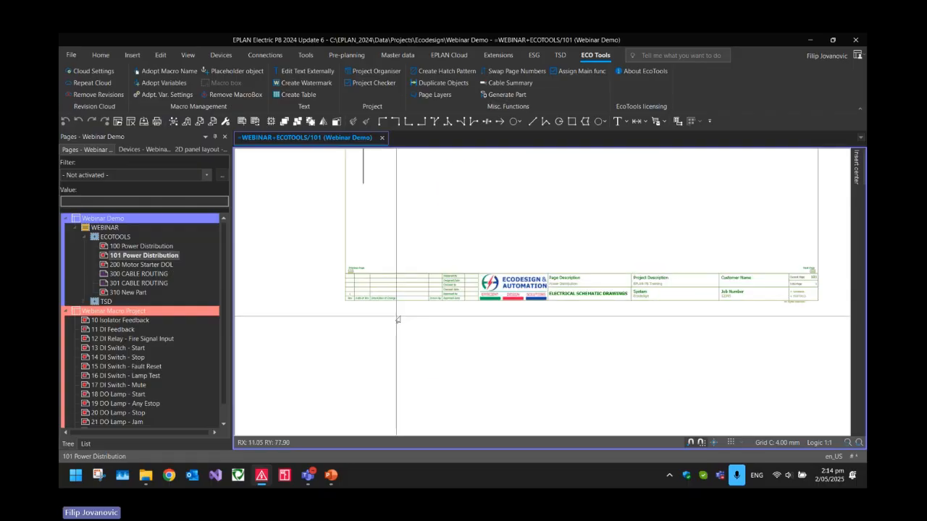
pyautogui.click(571, 121)
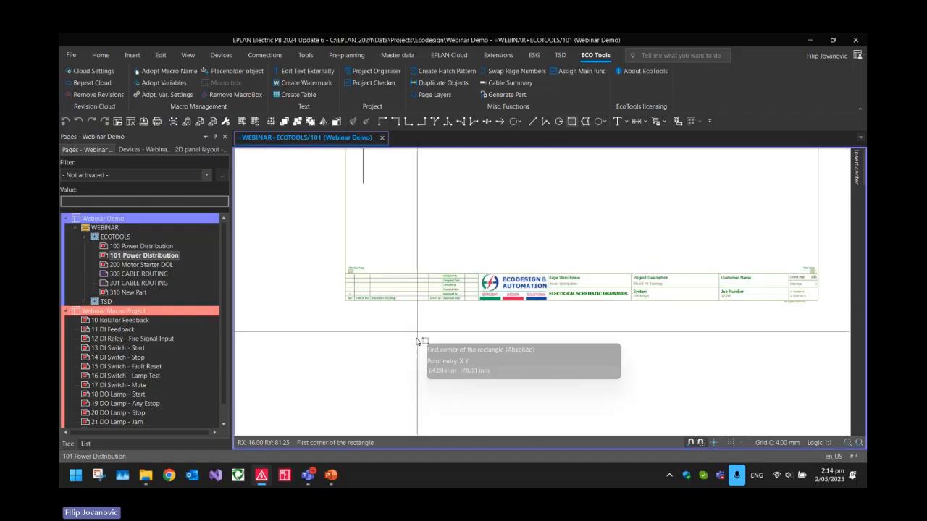
pyautogui.click(359, 323)
pyautogui.click(489, 390)
pyautogui.click(359, 323)
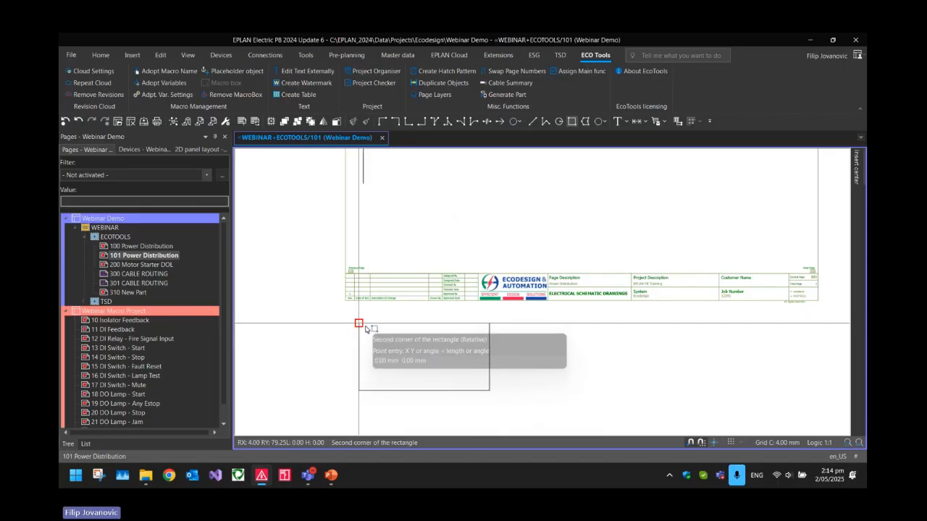
pyautogui.click(395, 335)
pyautogui.click(394, 324)
pyautogui.click(426, 332)
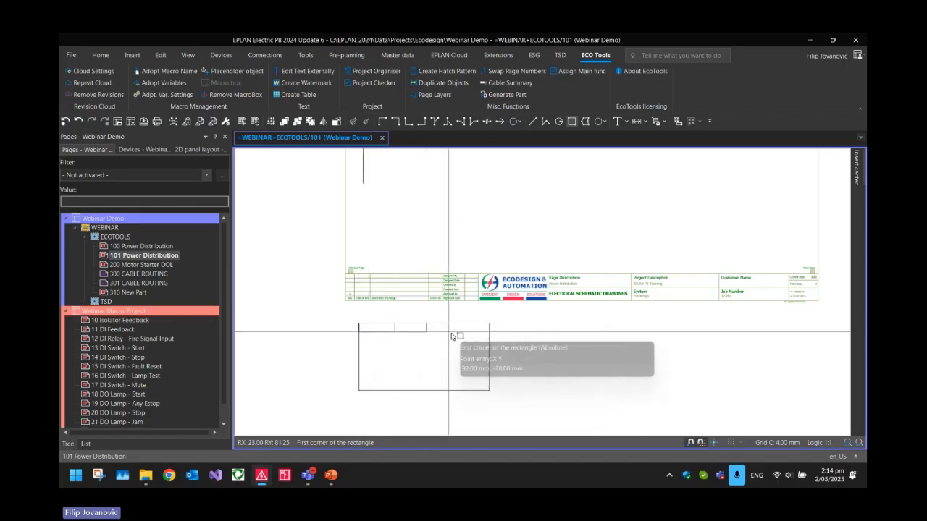
pyautogui.press('Escape')
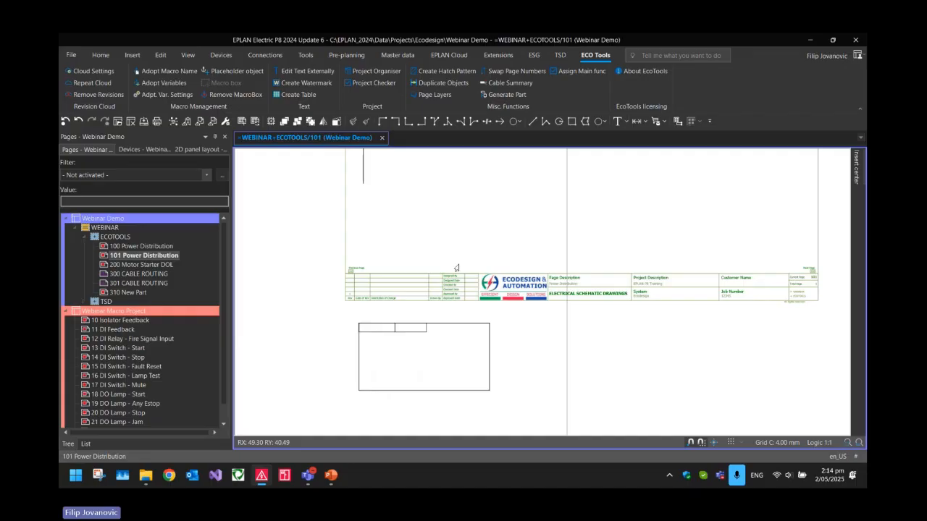
# Delete the manually drawn rectangles below the title block
pyautogui.click(643, 389)
pyautogui.click(367, 328)
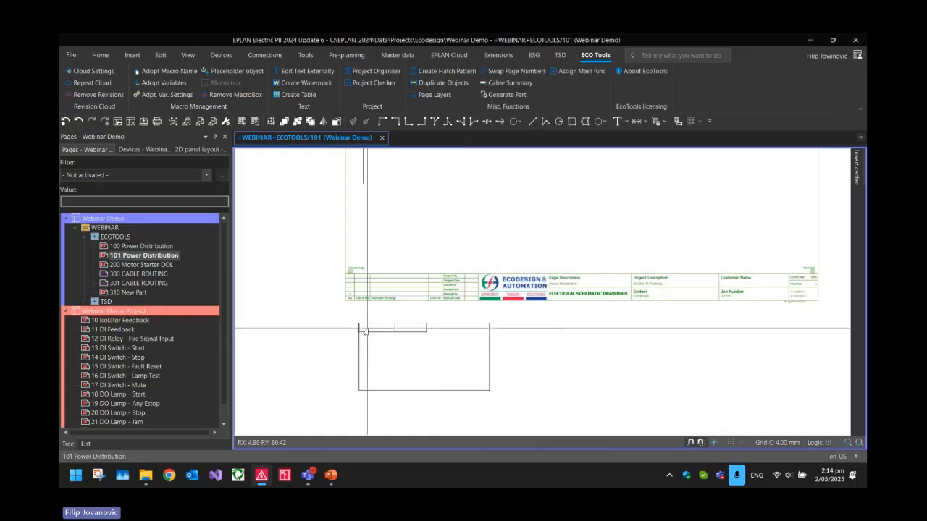
pyautogui.moveTo(354, 310)
pyautogui.mouseDown()
pyautogui.moveTo(562, 413)
pyautogui.moveTo(558, 405)
pyautogui.mouseUp()
pyautogui.press('Delete')
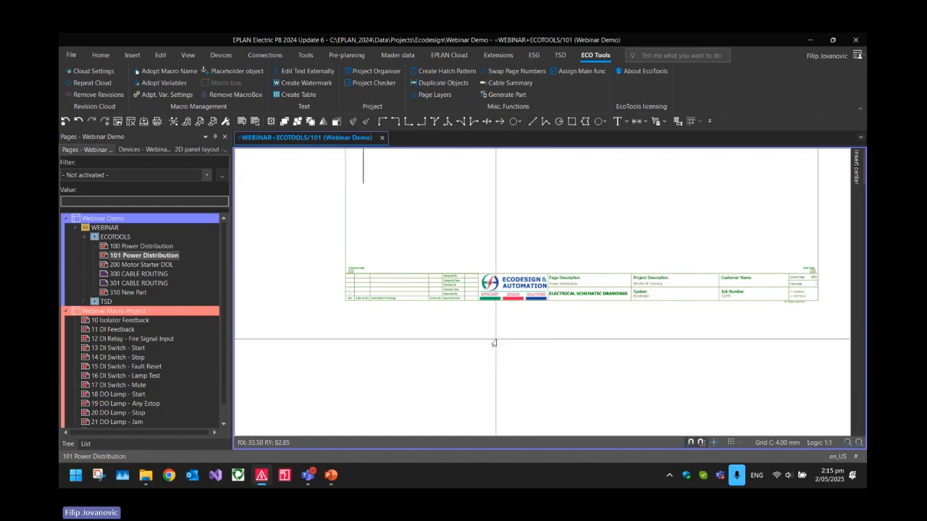
# Start Create Table and set the new table to 4 rows and 3 columns
pyautogui.scroll(-2, 411, 282)
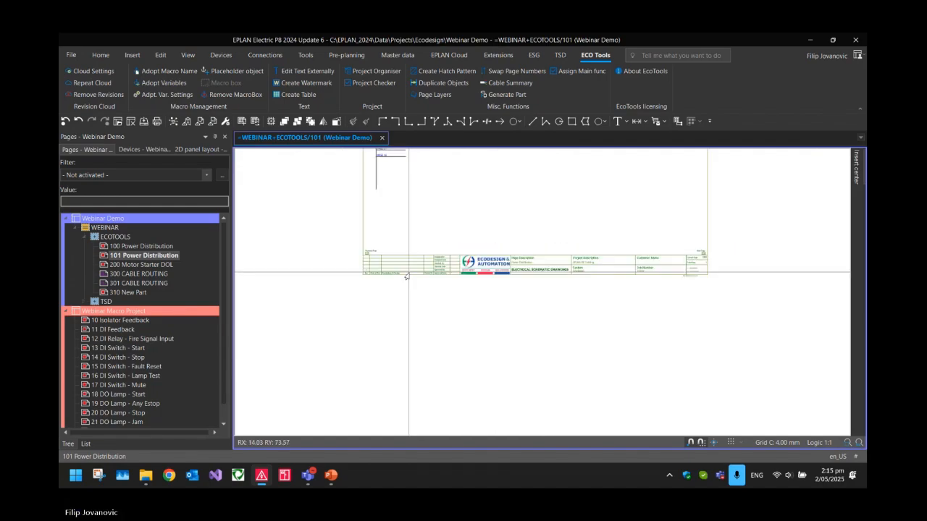
pyautogui.click(297, 95)
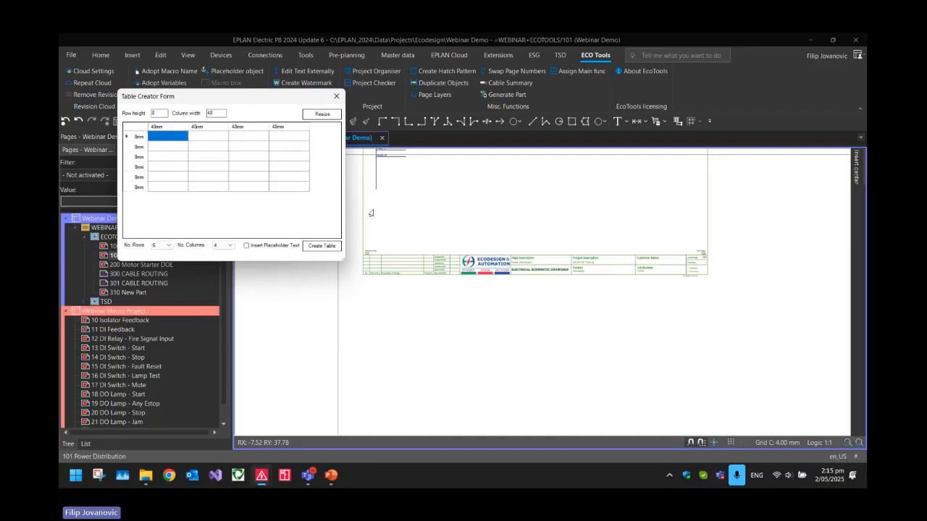
pyautogui.moveTo(244, 96); pyautogui.dragTo(420, 155)
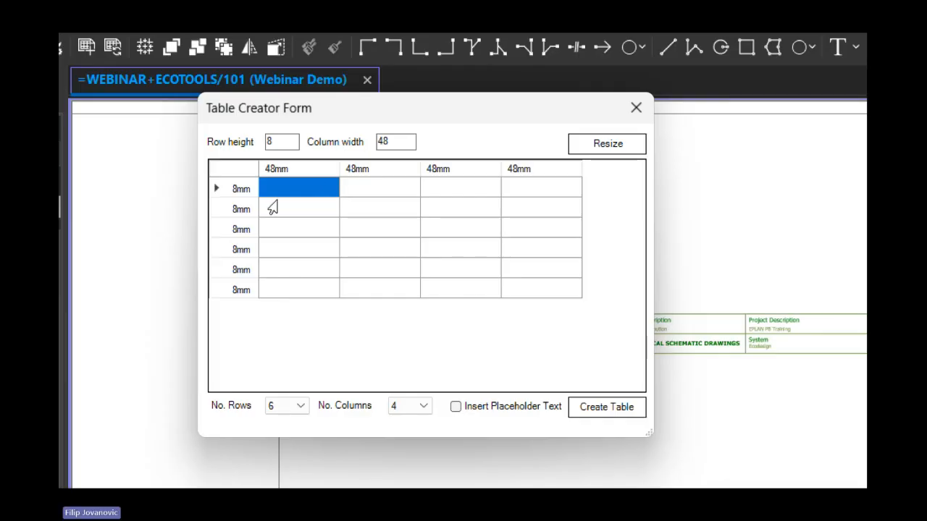
pyautogui.click(295, 407)
pyautogui.click(279, 443)
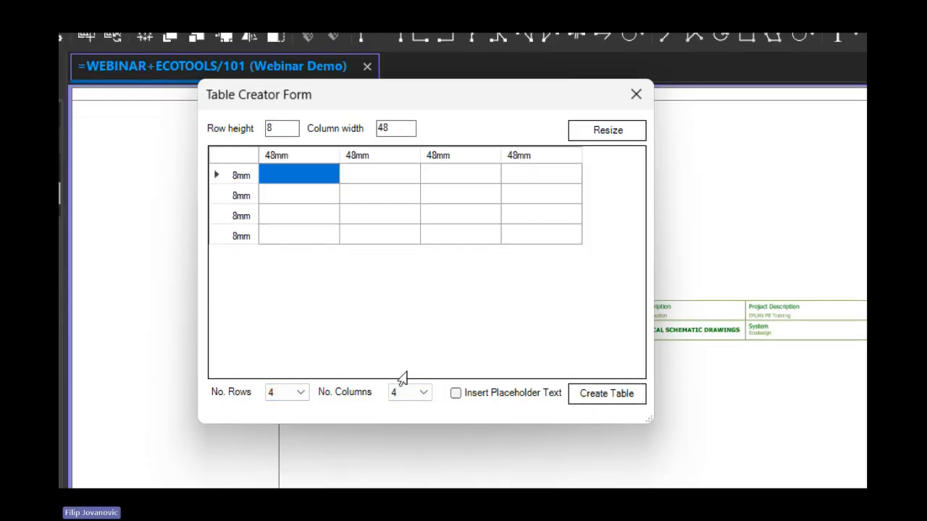
pyautogui.click(411, 395)
pyautogui.click(403, 427)
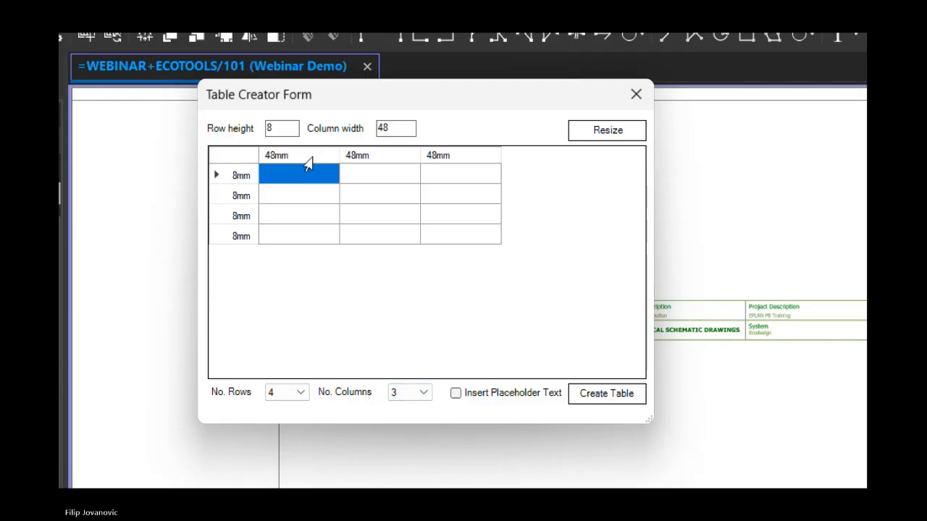
# Review the default row height and column width, and widen the table's second column to 80 mm
pyautogui.click(276, 124)
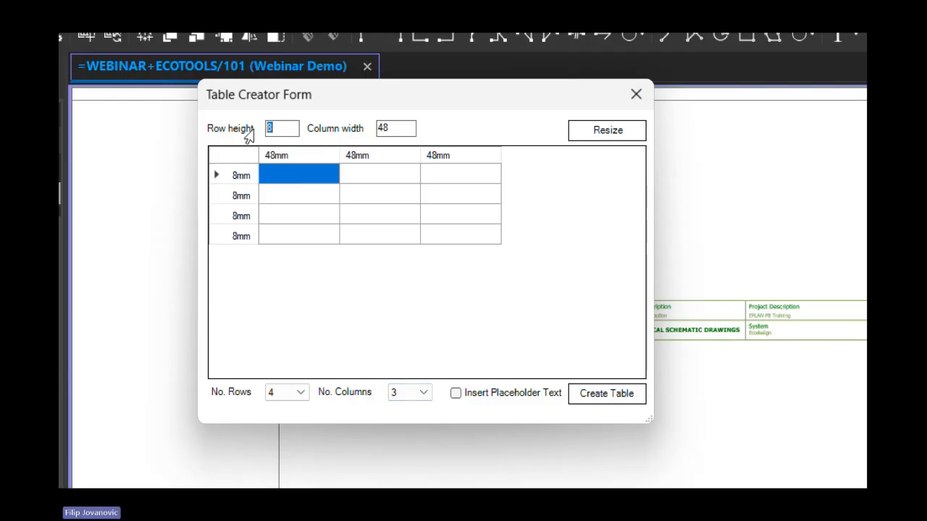
pyautogui.click(384, 126)
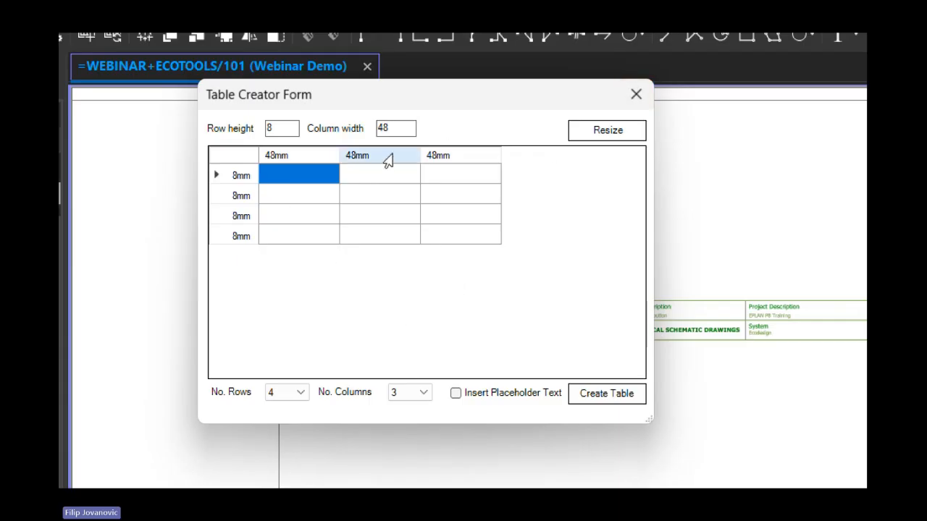
pyautogui.moveTo(422, 156); pyautogui.dragTo(476, 154)
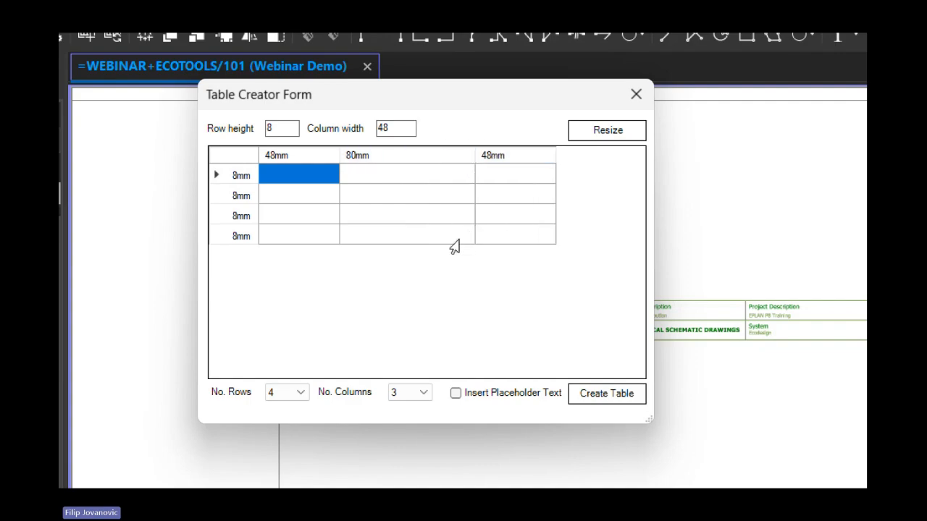
# Enter the headings ID, Desc and Tech in the first row of the table
pyautogui.click(288, 217)
pyautogui.click(297, 181)
pyautogui.write('ID')
pyautogui.press('Tab')
pyautogui.write('Desc')
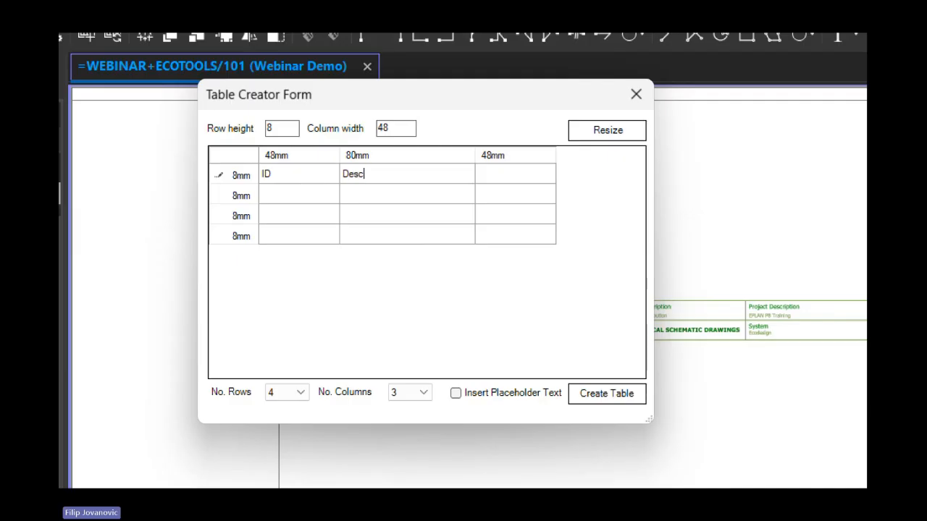
pyautogui.press('Tab')
pyautogui.write('Tech')
pyautogui.press('Return')
# Fill the second row with sfdsdf, dsff and dsfds, and the third row with dff, dsfds and sdfdf
pyautogui.click(296, 189)
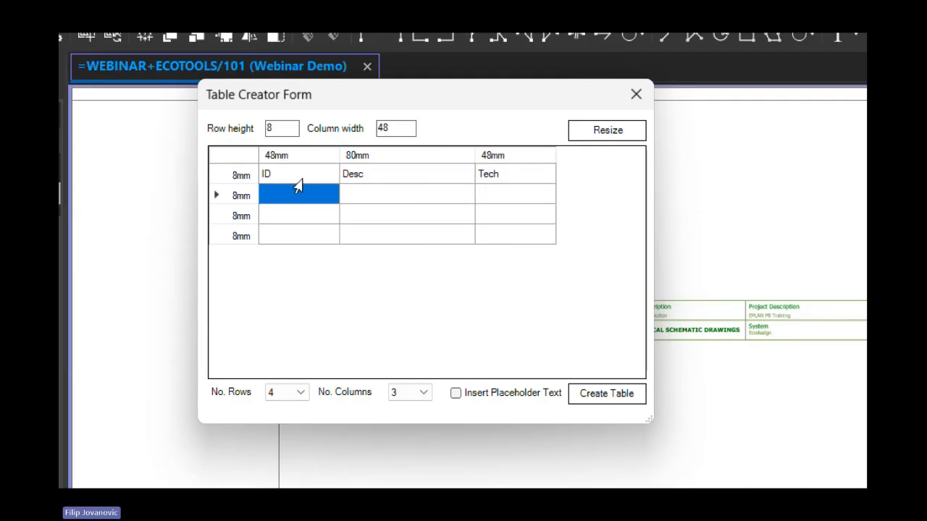
pyautogui.write('sfdsdf')
pyautogui.press('Return')
pyautogui.write('dff')
pyautogui.press('Tab')
pyautogui.write('ds')
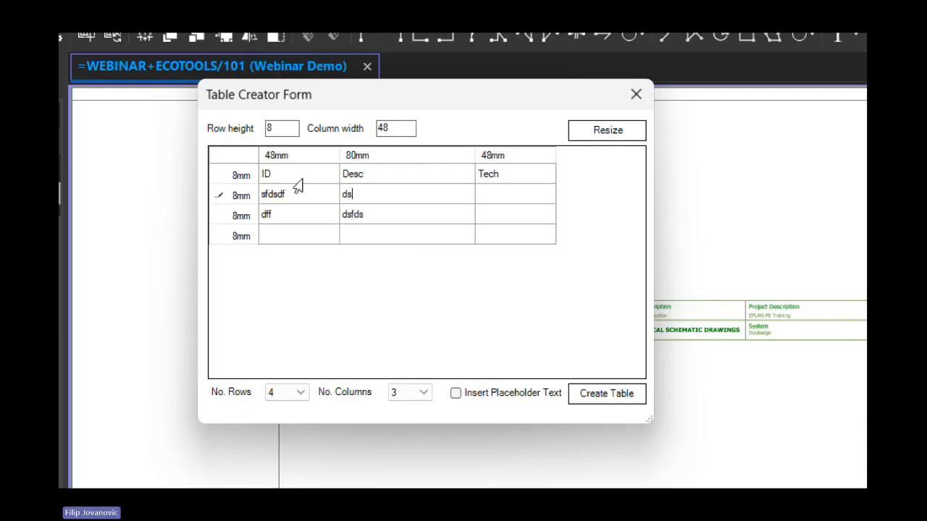
pyautogui.write('ff')
pyautogui.press('Tab')
pyautogui.write('dsfds')
pyautogui.press('Return')
pyautogui.write('sdfdf')
pyautogui.press('Up')
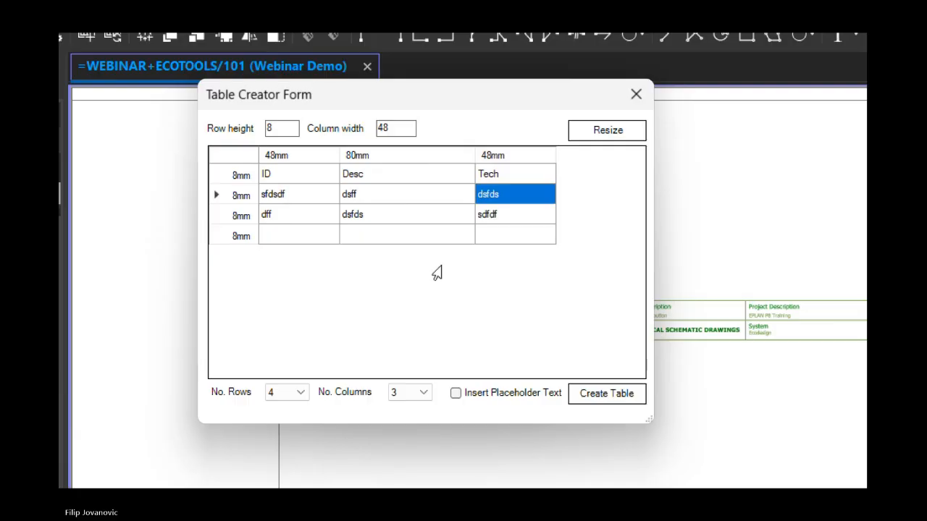
# Enable placeholder text for the empty cells of the last row and narrow the first column to 29 mm
pyautogui.click(507, 238)
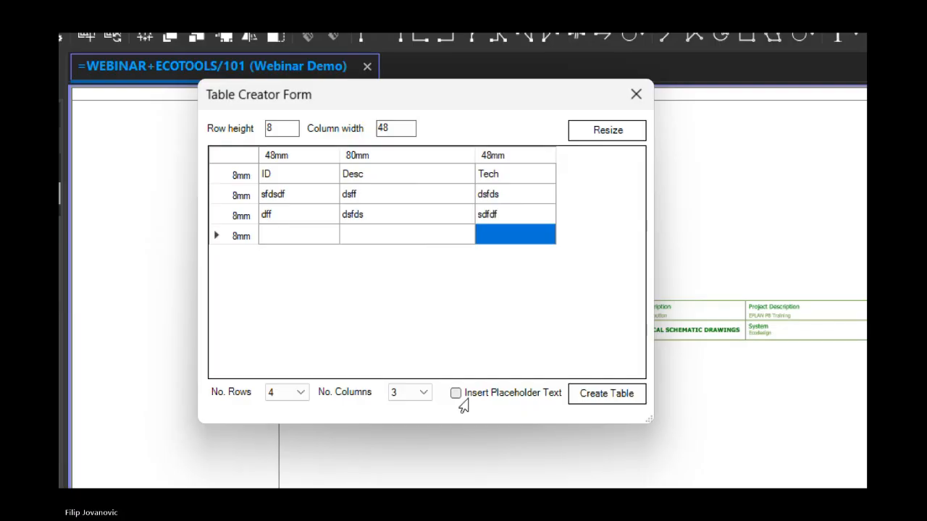
pyautogui.click(455, 394)
pyautogui.click(277, 239)
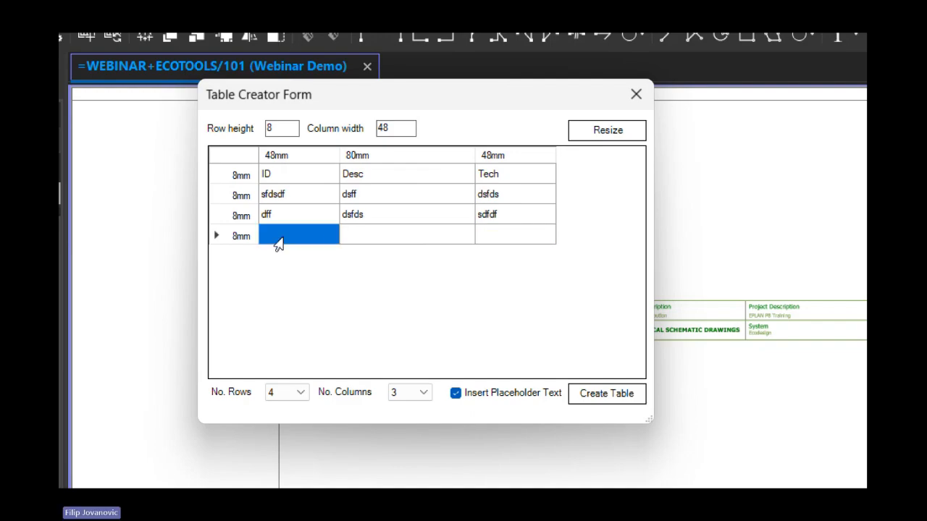
pyautogui.click(364, 233)
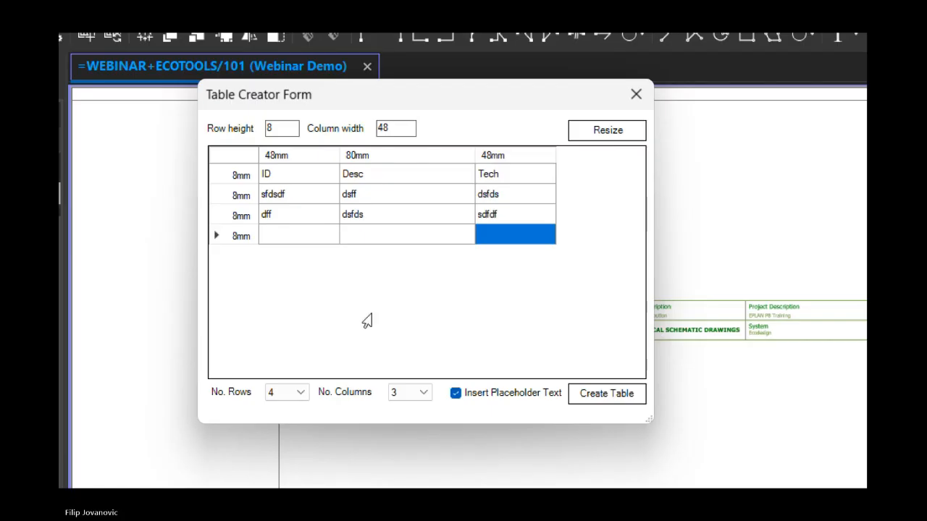
pyautogui.moveTo(654, 414); pyautogui.dragTo(693, 413)
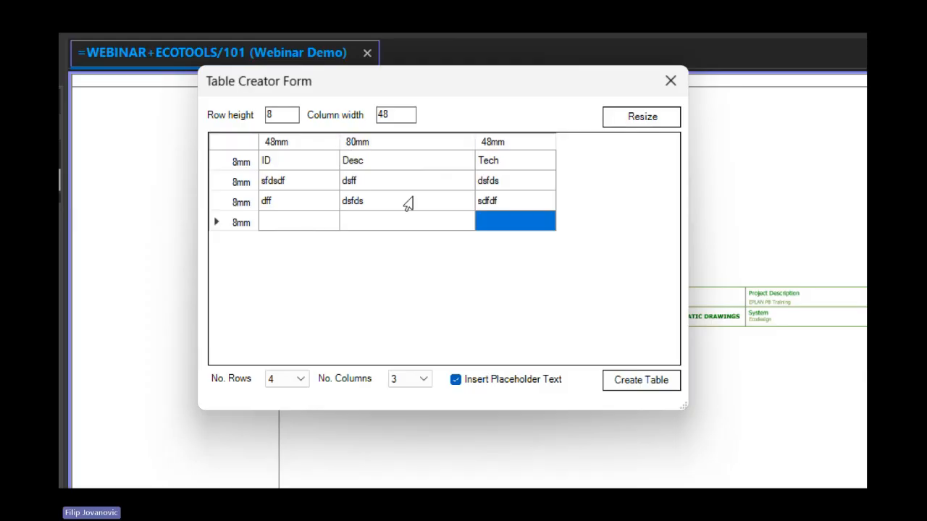
pyautogui.moveTo(339, 142); pyautogui.dragTo(307, 142)
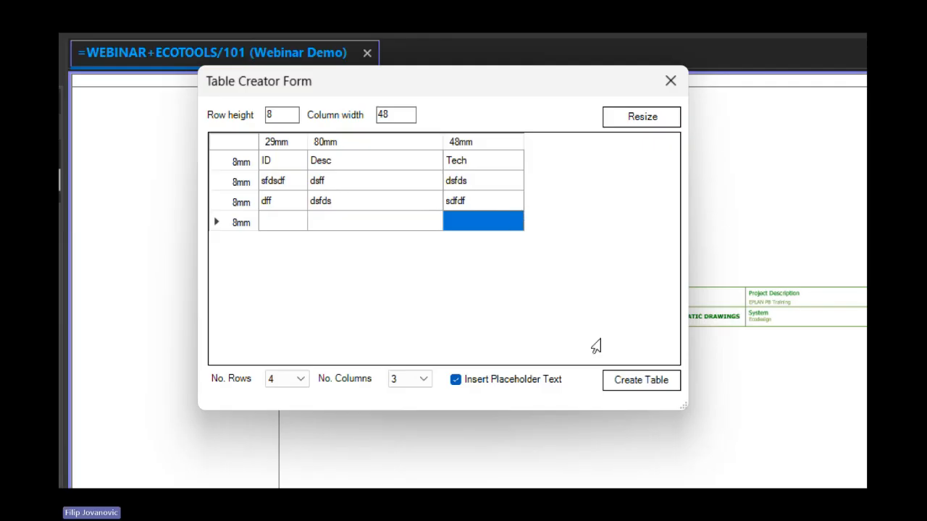
# Create the table on page 101, close the form and check the placeholder texts in the last row
pyautogui.click(637, 381)
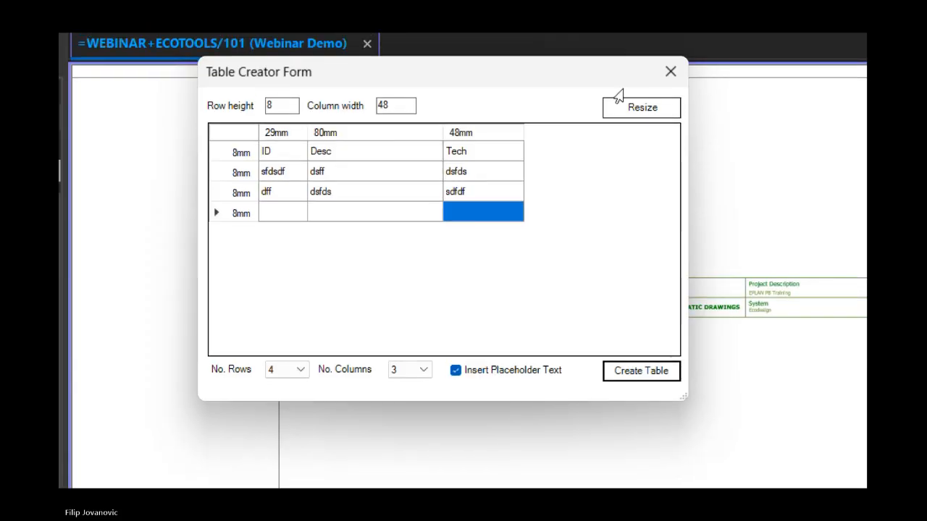
pyautogui.click(663, 76)
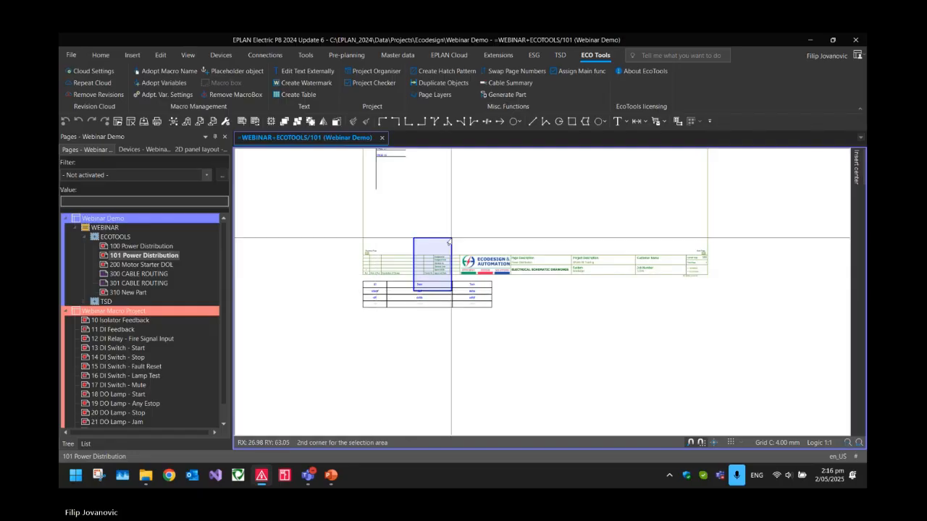
pyautogui.scroll(4, 402, 307)
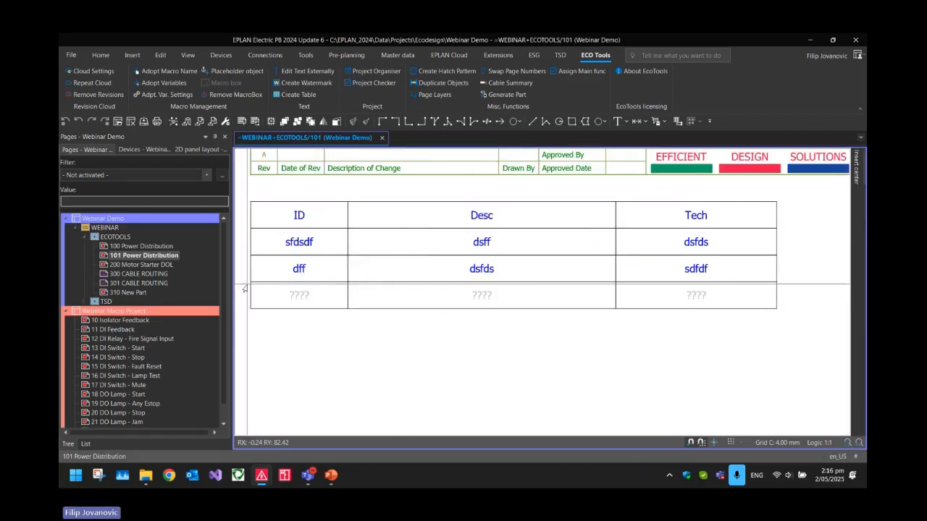
pyautogui.scroll(3, 279, 296)
pyautogui.moveTo(309, 287); pyautogui.dragTo(341, 306)
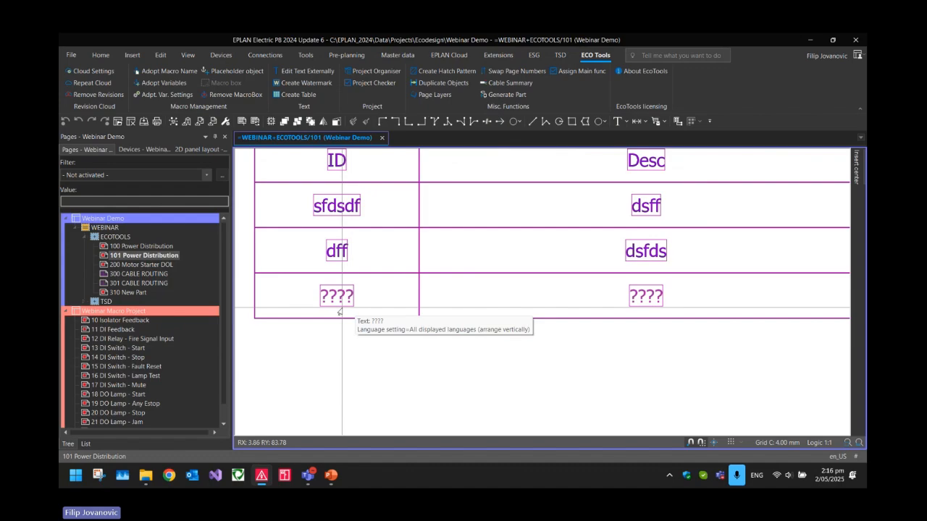
pyautogui.scroll(-5, 339, 311)
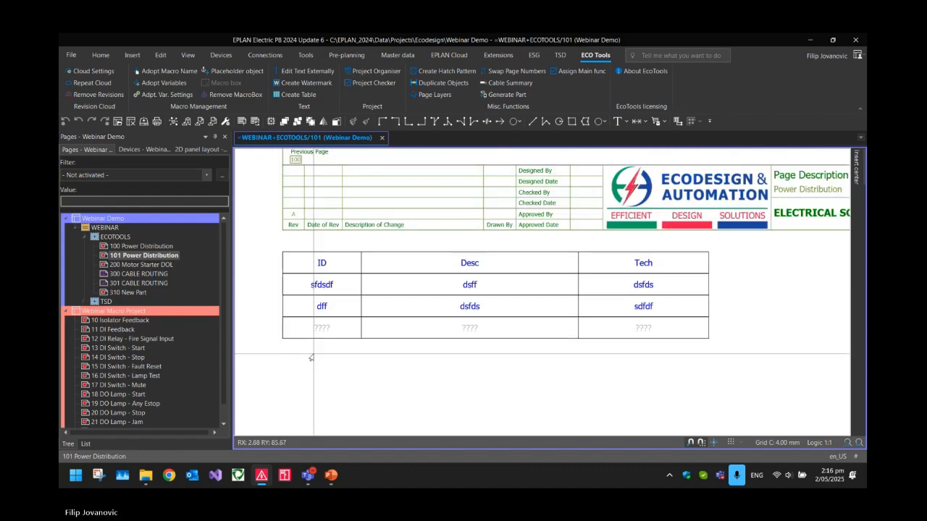
# Move the whole table onto the drawing area below the DEMO CABLE wires and inspect its cells
pyautogui.moveTo(410, 310); pyautogui.dragTo(397, 355)
pyautogui.scroll(-2, 454, 236)
pyautogui.moveTo(481, 195); pyautogui.dragTo(470, 260, button='middle')
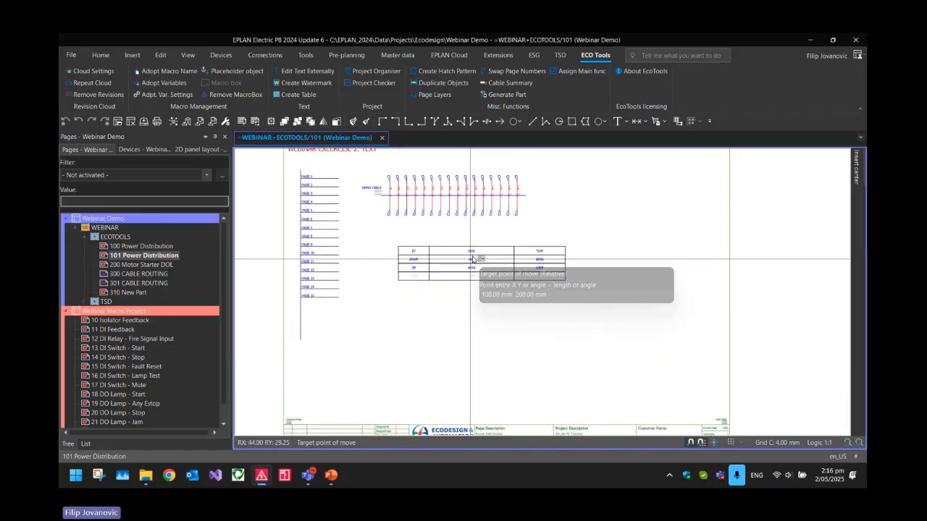
pyautogui.click(492, 250)
pyautogui.scroll(3, 460, 231)
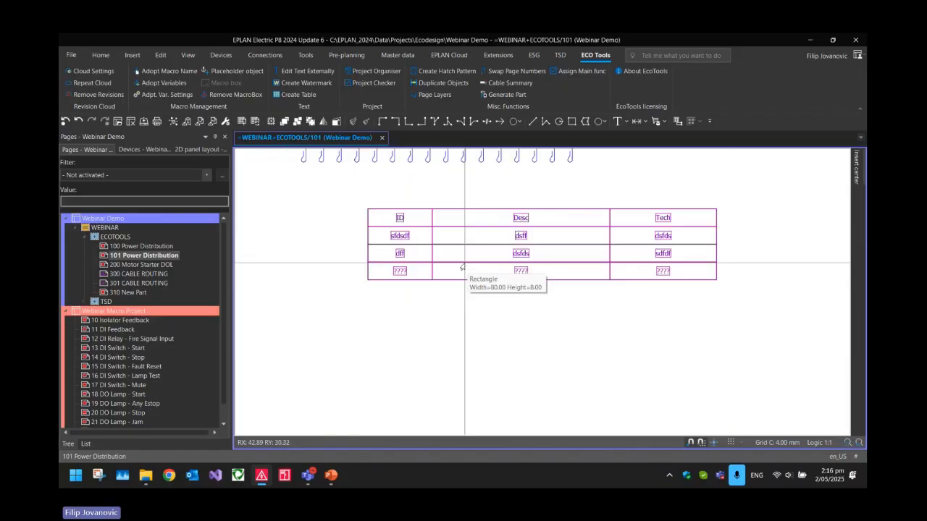
pyautogui.scroll(3, 461, 231)
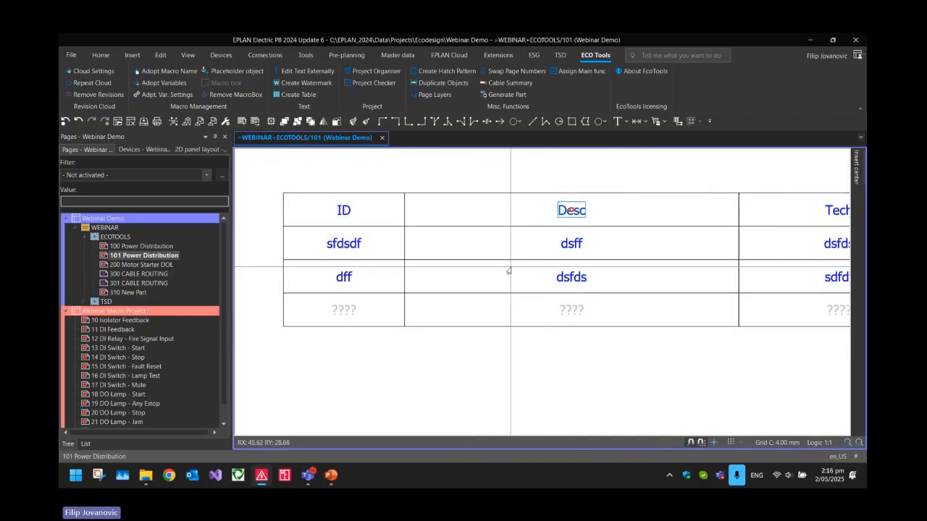
# Collapse the Webinar Demo and Webinar Macro Project trees in the page navigator and check the order of the two projects
pyautogui.scroll(-3, 507, 269)
pyautogui.scroll(-2, 500, 275)
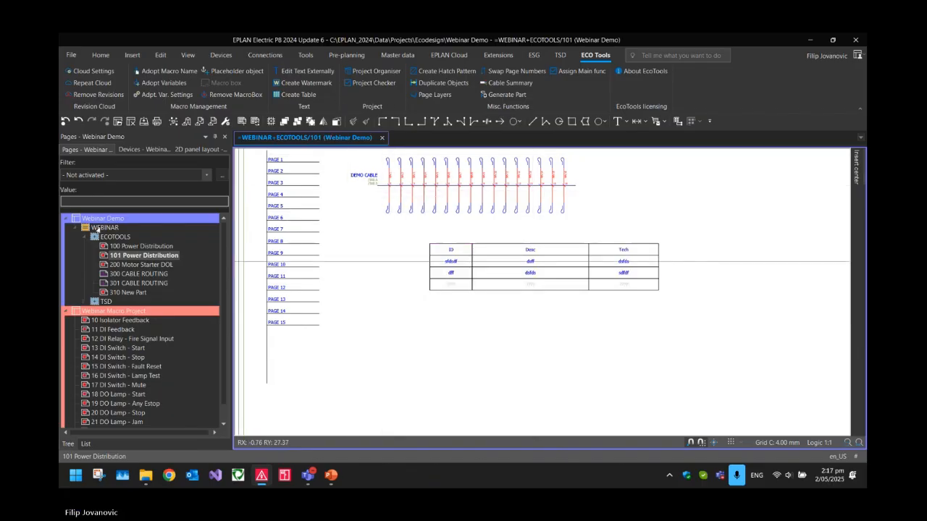
pyautogui.click(66, 220)
pyautogui.click(66, 228)
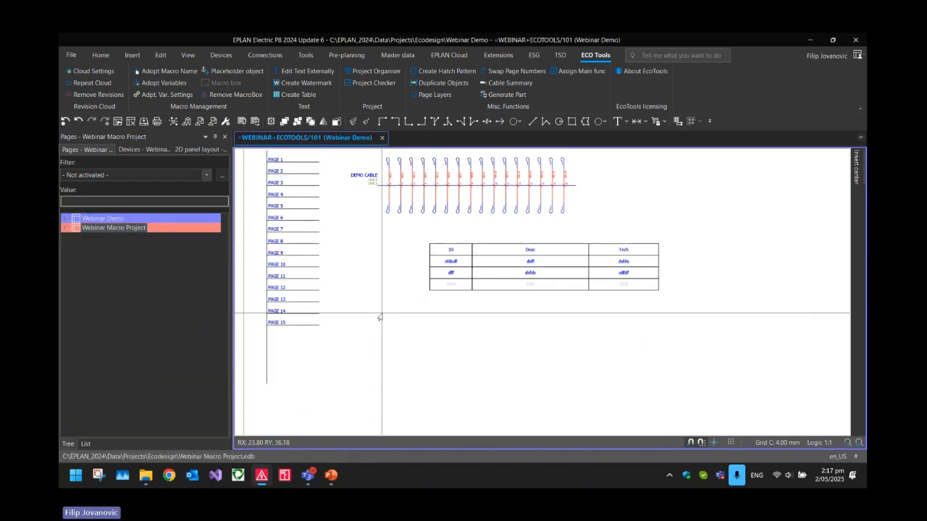
pyautogui.click(163, 261)
pyautogui.press('super+plus')
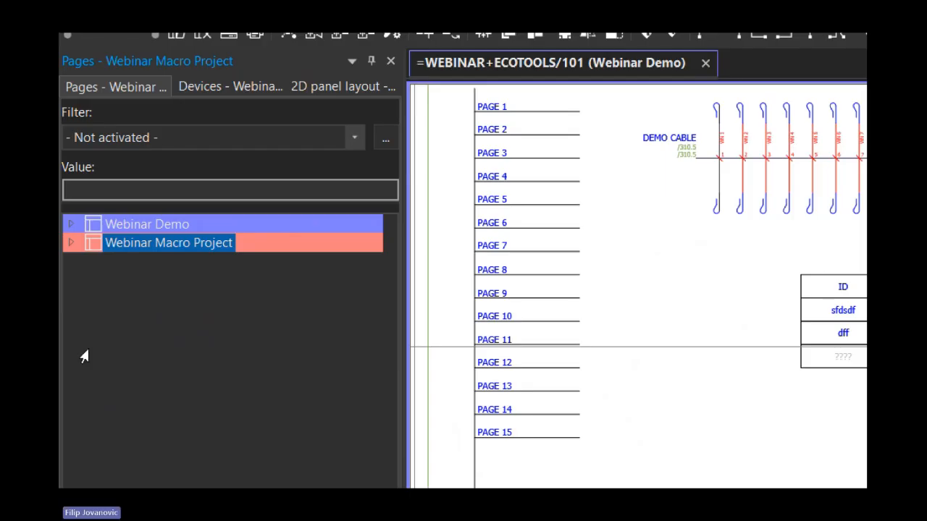
pyautogui.click(122, 226)
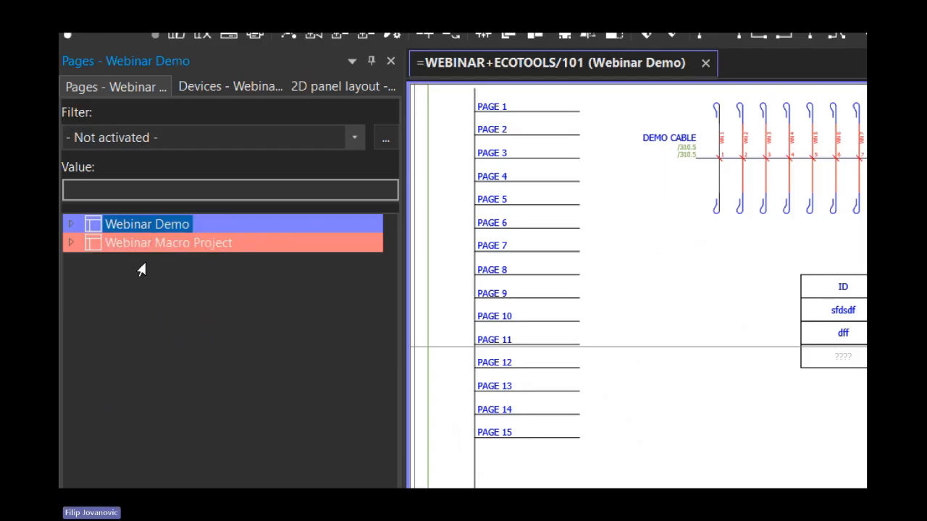
pyautogui.click(166, 245)
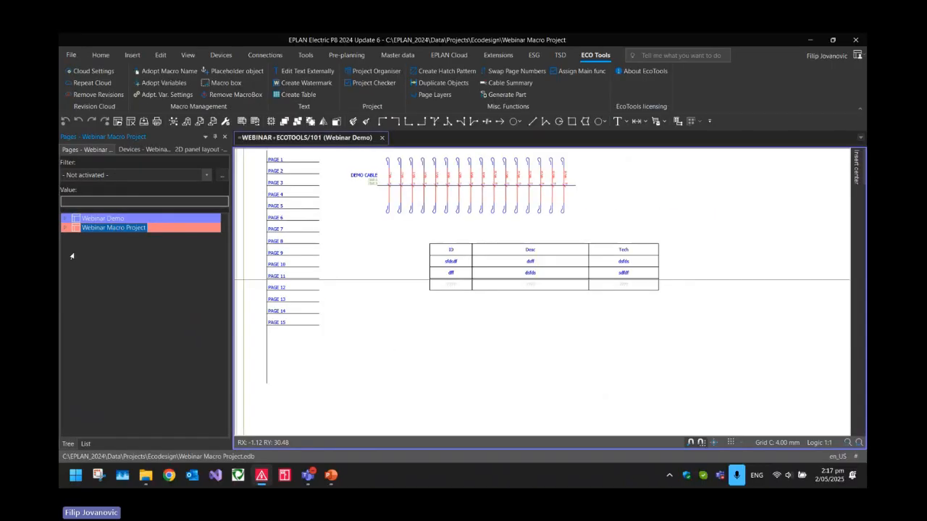
# Use Project Organiser to move Webinar Macro Project above Webinar Demo and apply the new order to the project navigator
pyautogui.click(358, 73)
pyautogui.moveTo(217, 113); pyautogui.dragTo(245, 212)
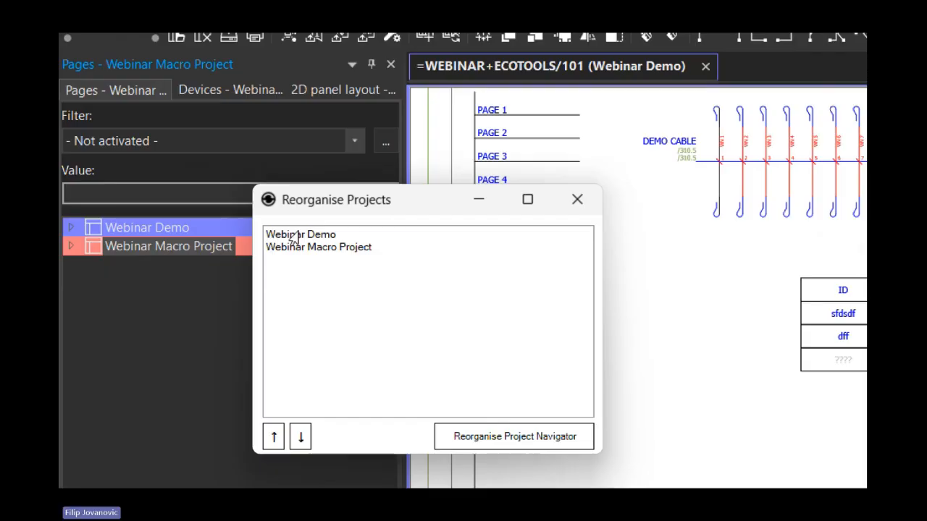
pyautogui.click(316, 248)
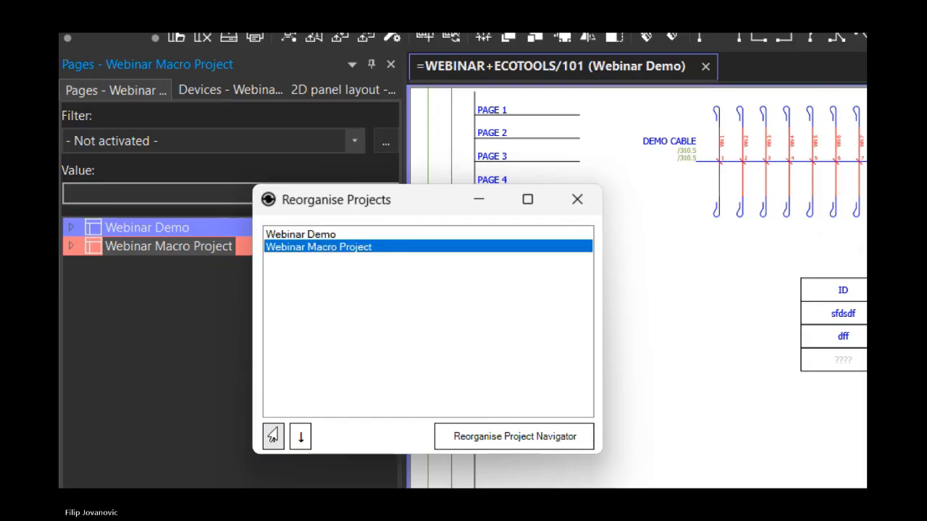
pyautogui.click(273, 436)
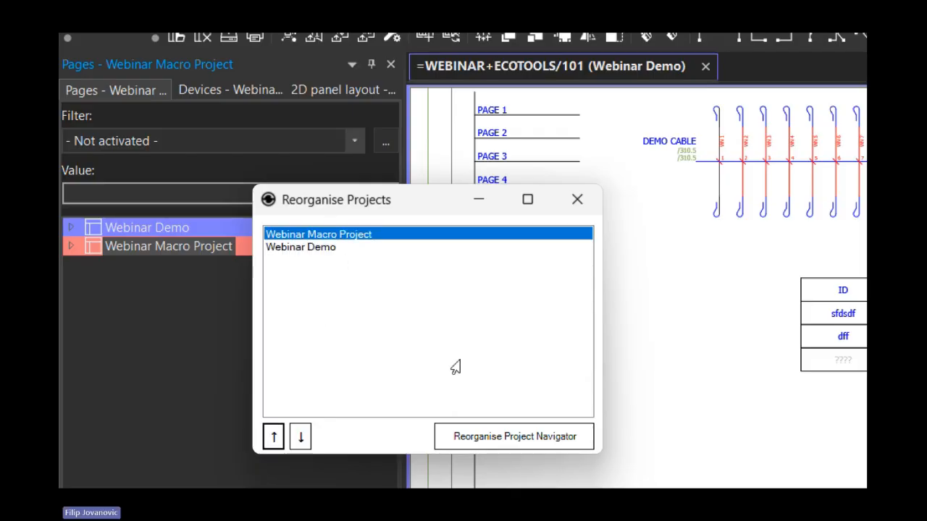
pyautogui.click(497, 434)
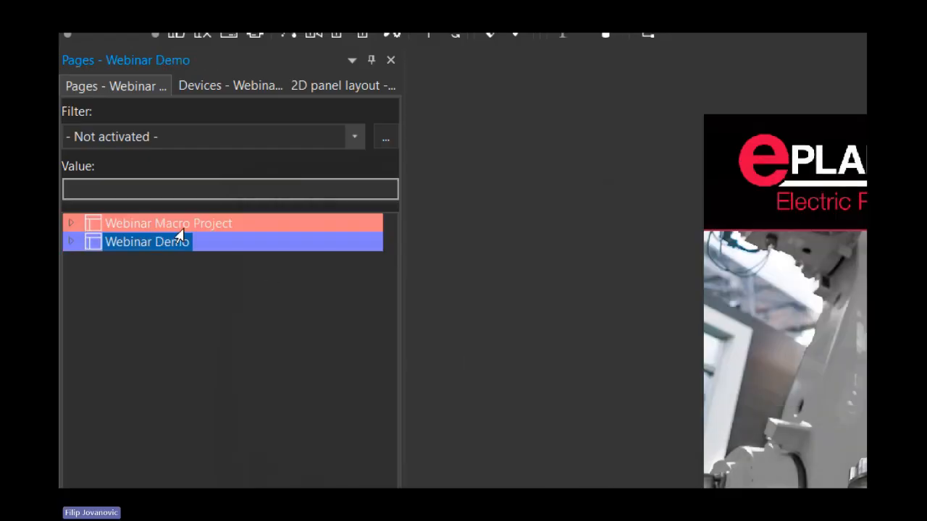
pyautogui.click(174, 226)
pyautogui.click(130, 245)
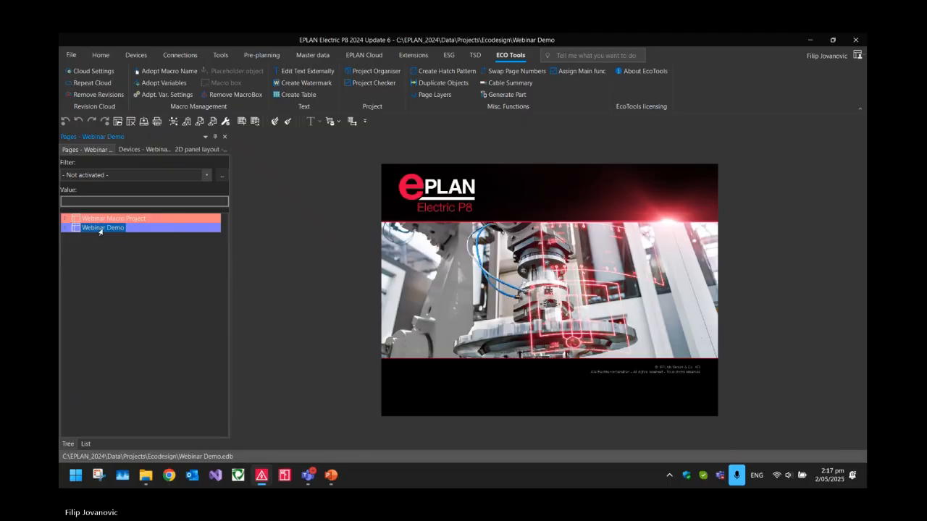
# Expand Webinar Demo down to the ECOTOOLS and TSD pages and open page 101 Power Distribution
pyautogui.click(65, 228)
pyautogui.click(75, 237)
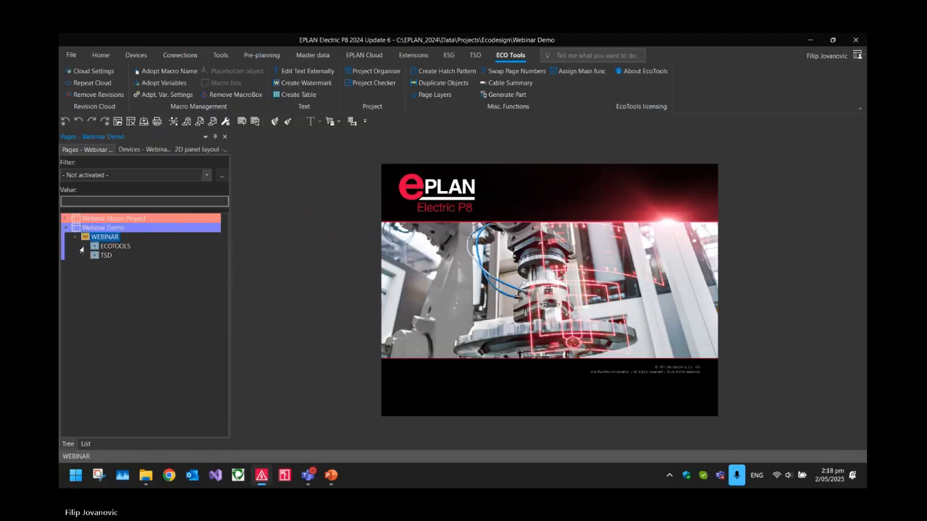
pyautogui.click(82, 248)
pyautogui.click(85, 312)
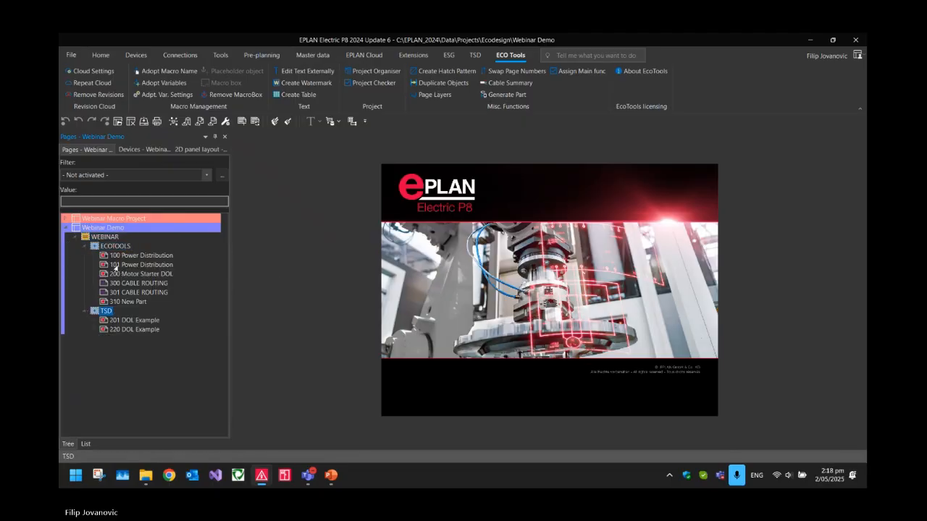
pyautogui.doubleClick(116, 265)
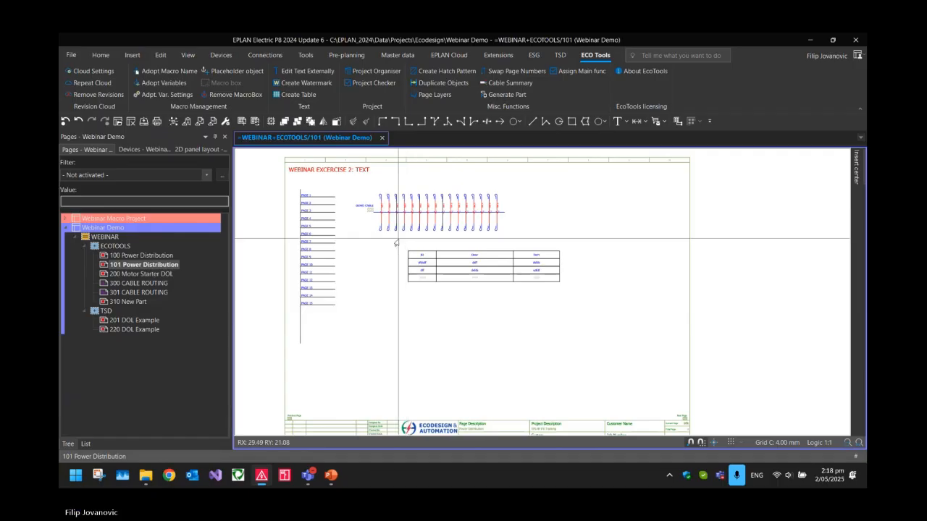
# Run Project Checker on the project and examine the page, location, designation and problem of blackboxes 100NB1 and 100EB1
pyautogui.click(354, 84)
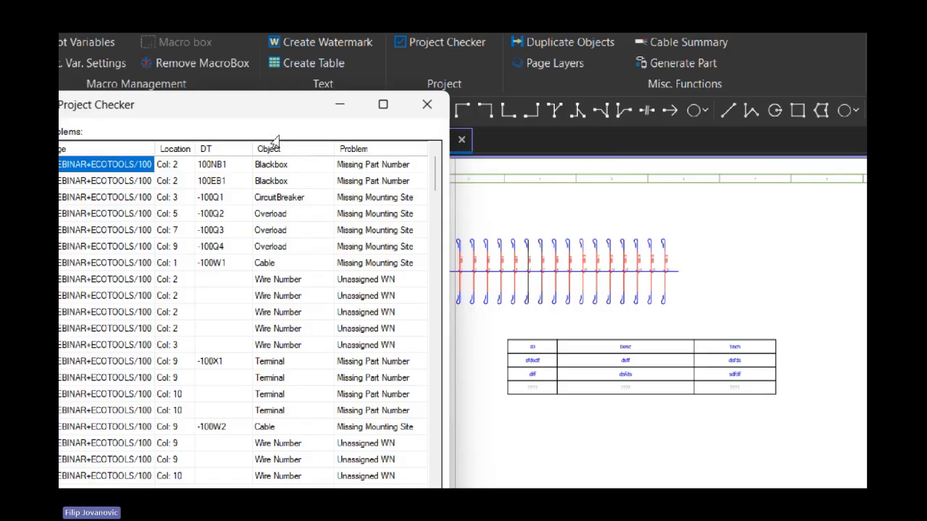
pyautogui.moveTo(442, 169); pyautogui.dragTo(319, 188)
pyautogui.click(327, 187)
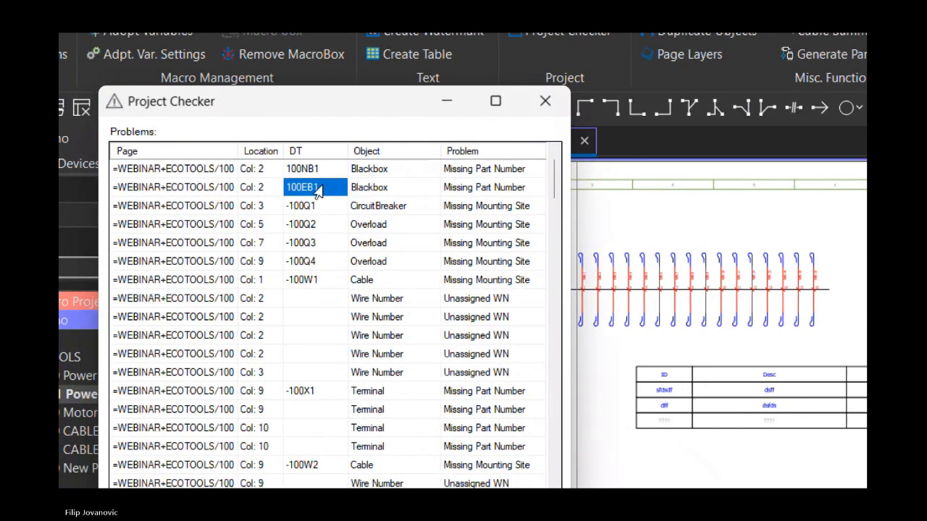
pyautogui.click(289, 169)
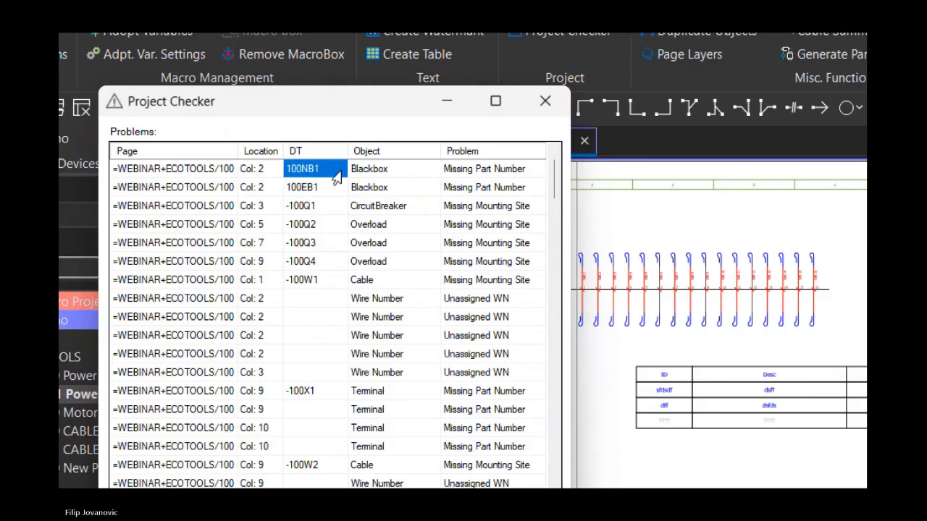
pyautogui.moveTo(352, 171); pyautogui.dragTo(352, 182)
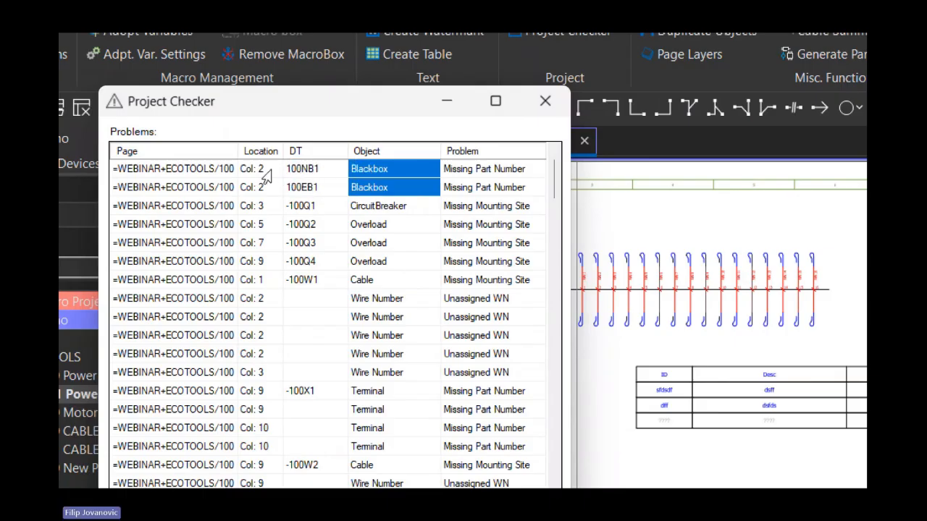
pyautogui.click(211, 174)
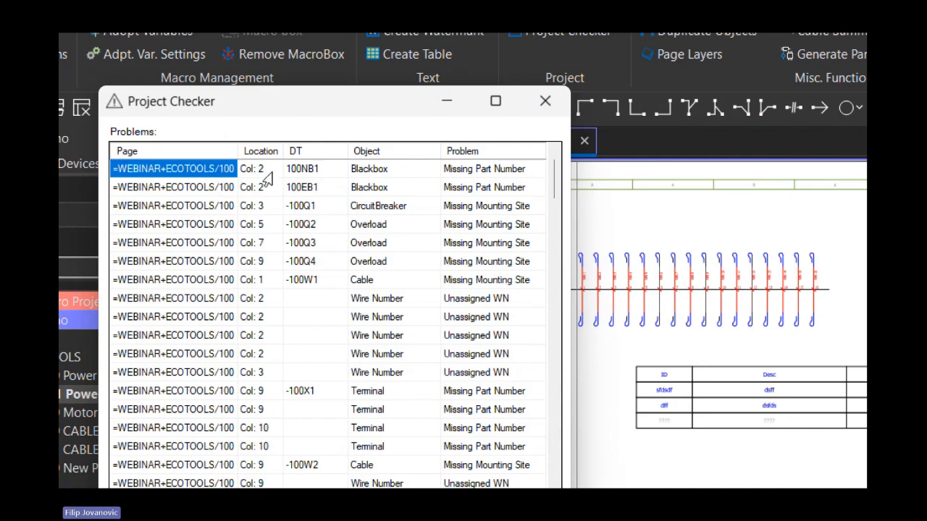
pyautogui.moveTo(205, 177); pyautogui.dragTo(339, 190)
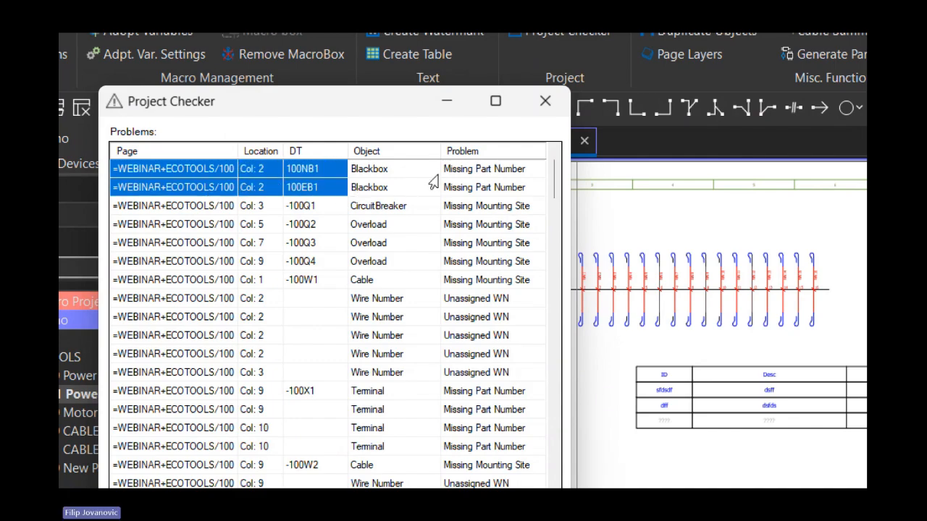
pyautogui.moveTo(450, 172); pyautogui.dragTo(453, 187)
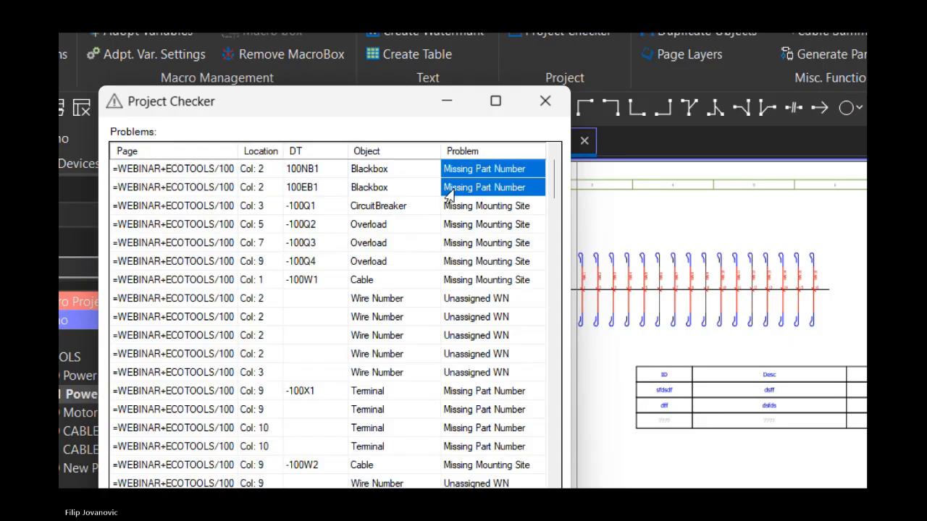
# Review the problems listed for devices -100Q1 to -100Q4, the wire numbers and cable -100W2 on page 100
pyautogui.moveTo(246, 208); pyautogui.dragTo(308, 267)
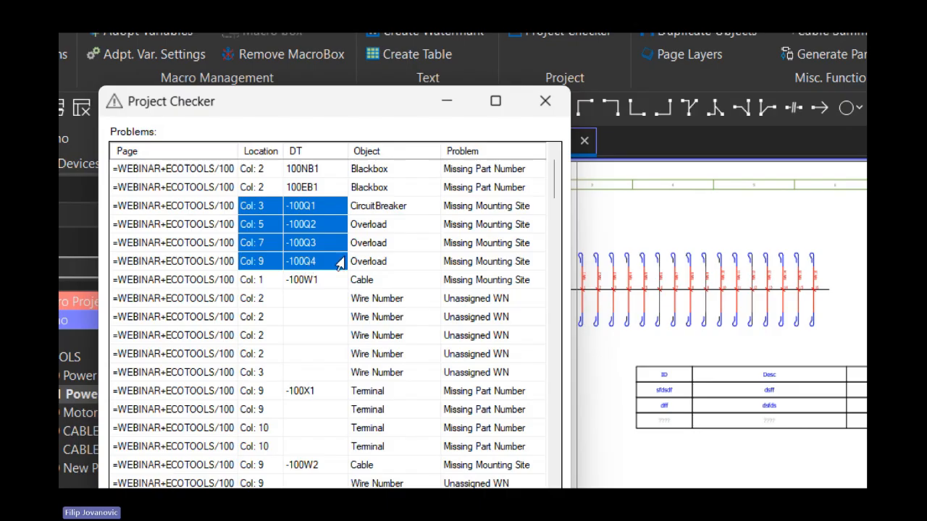
pyautogui.moveTo(221, 210); pyautogui.dragTo(265, 267)
pyautogui.moveTo(249, 207); pyautogui.dragTo(457, 257)
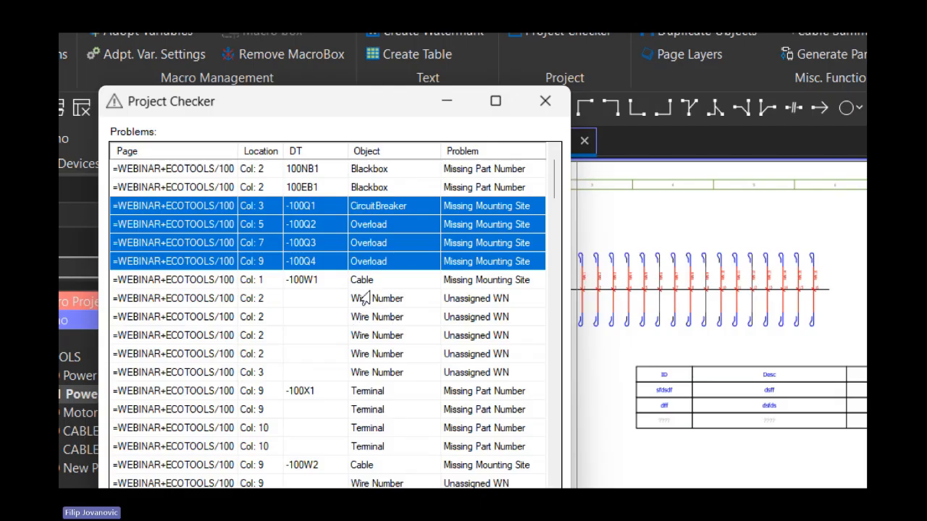
pyautogui.moveTo(394, 319); pyautogui.dragTo(469, 354)
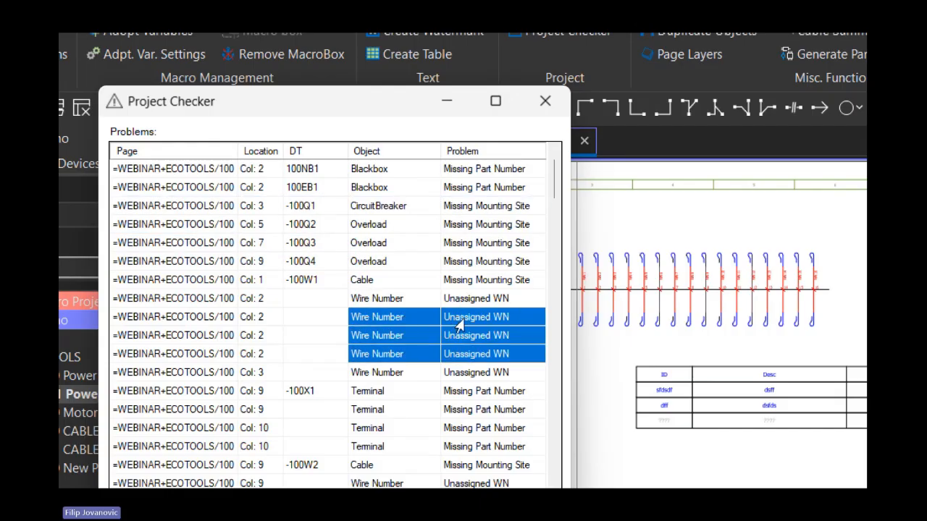
pyautogui.scroll(-1, 434, 325)
pyautogui.moveTo(370, 332); pyautogui.dragTo(467, 358)
pyautogui.moveTo(366, 409); pyautogui.dragTo(455, 407)
pyautogui.scroll(-4, 442, 362)
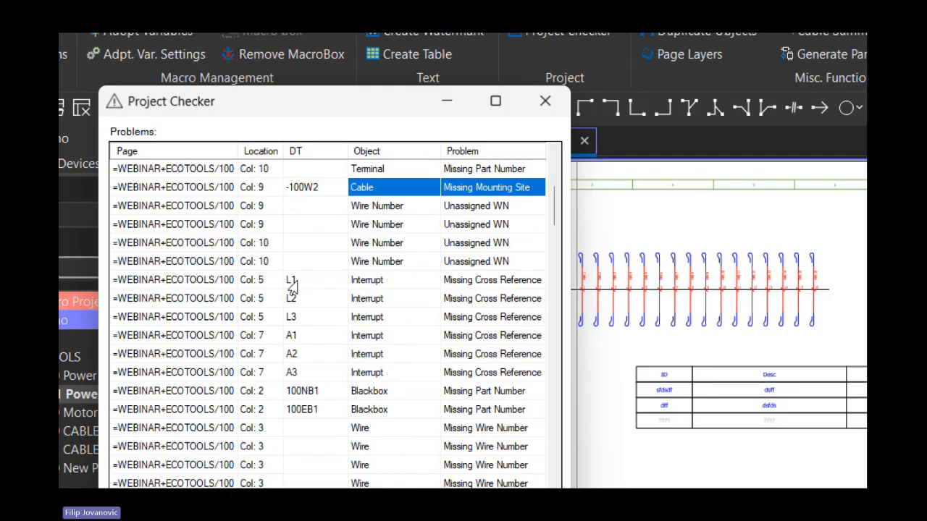
# Examine the problems of interrupts L1 to L3 and A1 to A3, review the remaining pages' entries and close Project Checker
pyautogui.moveTo(232, 286); pyautogui.dragTo(472, 374)
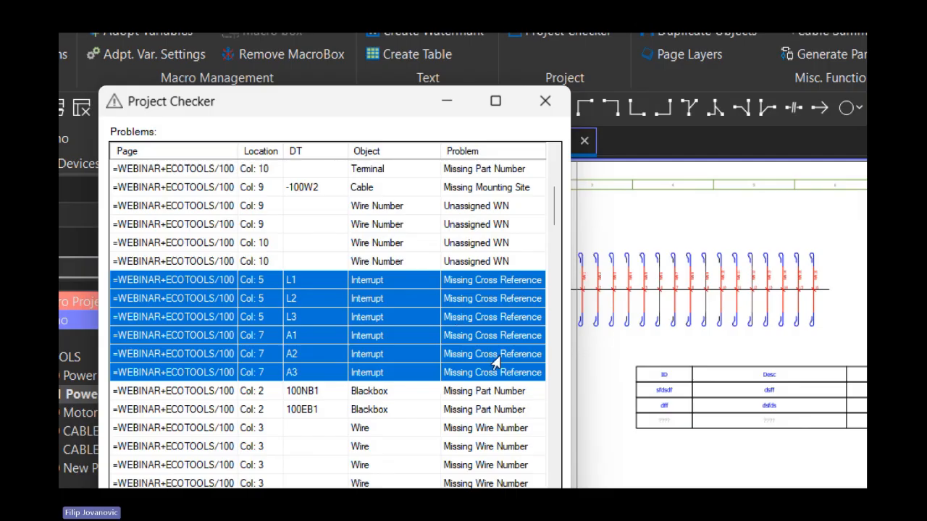
pyautogui.moveTo(301, 288); pyautogui.dragTo(312, 321)
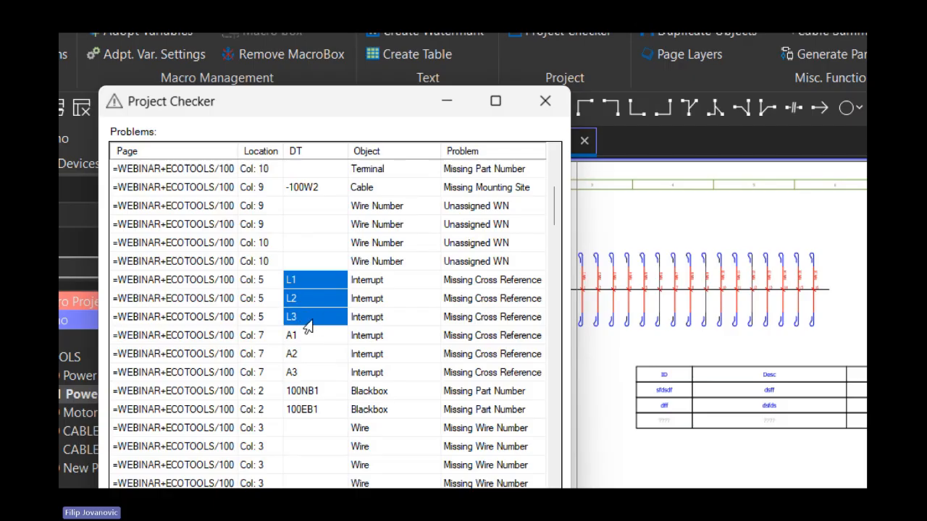
pyautogui.scroll(-10, 308, 324)
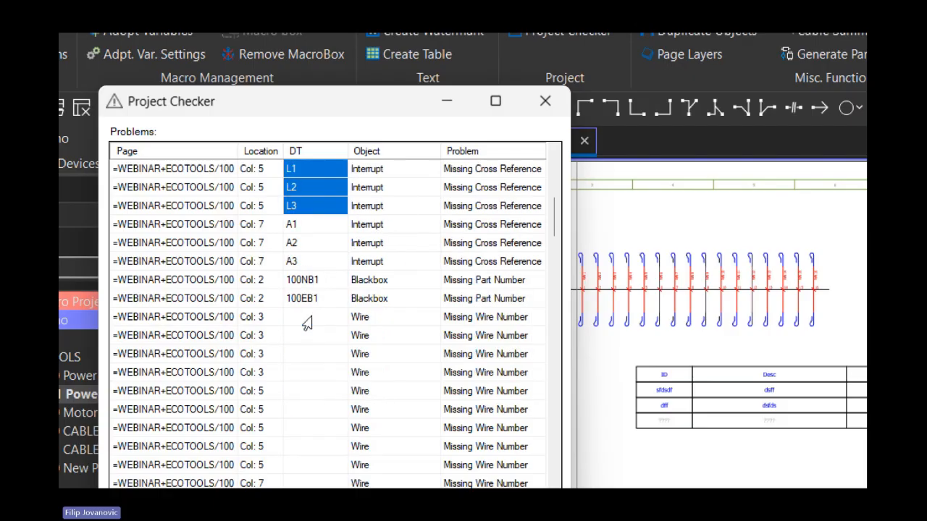
pyautogui.scroll(-15, 413, 394)
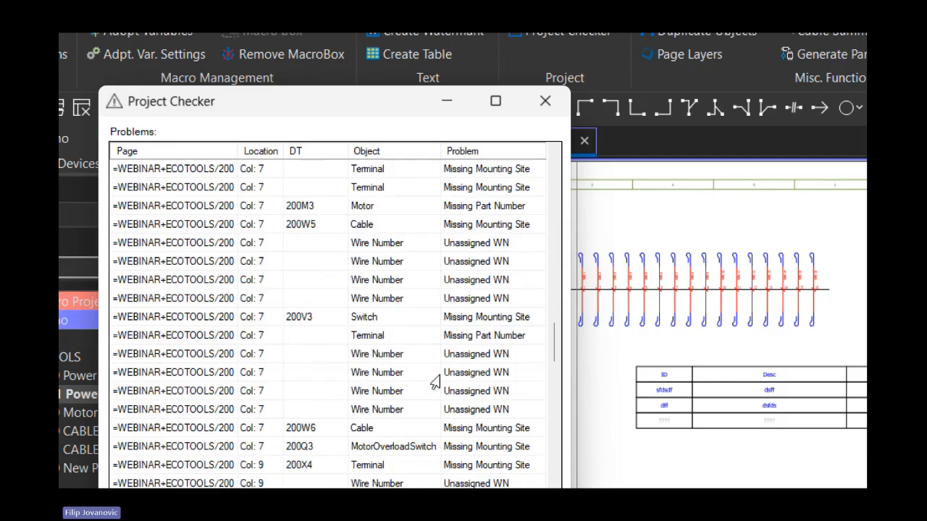
pyautogui.scroll(-1, 430, 397)
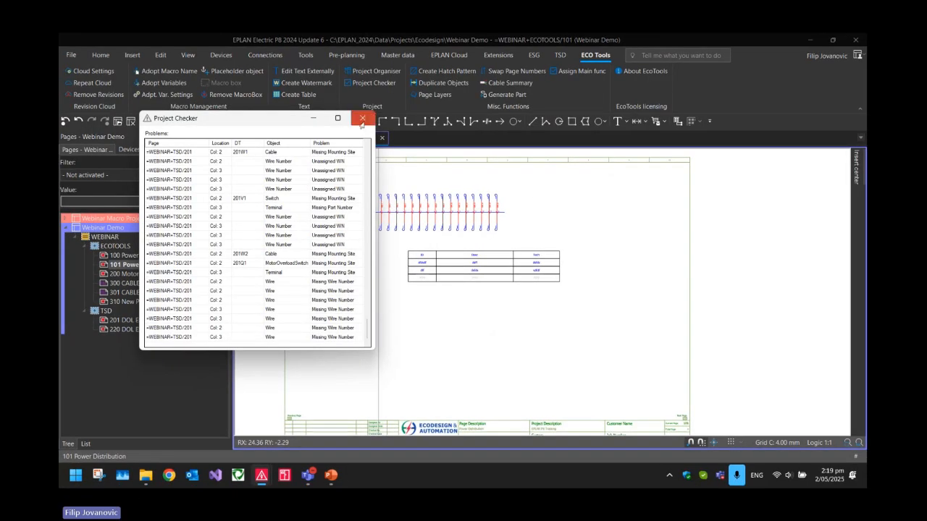
pyautogui.click(362, 119)
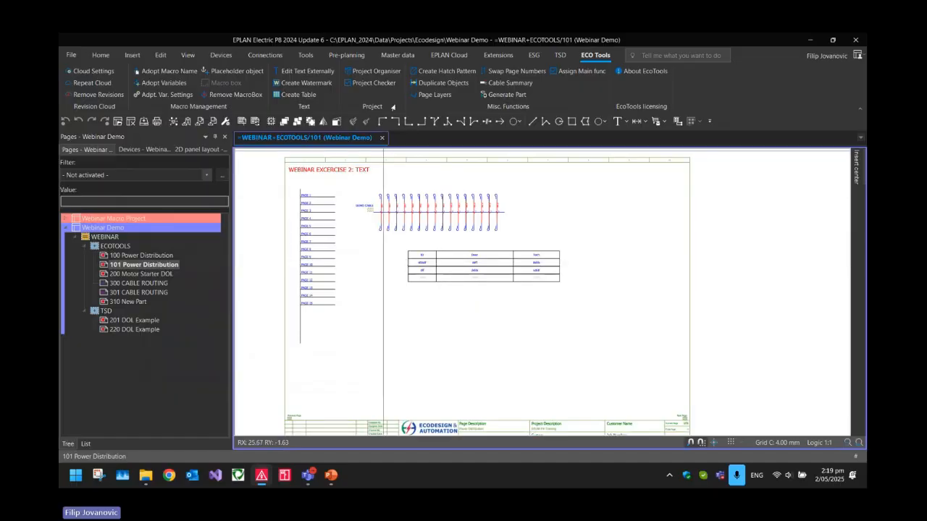
# Look over EPLAN's standard project check tools, return to the EcoTools functions and open page 200 Motor Starter DOL
pyautogui.click(304, 55)
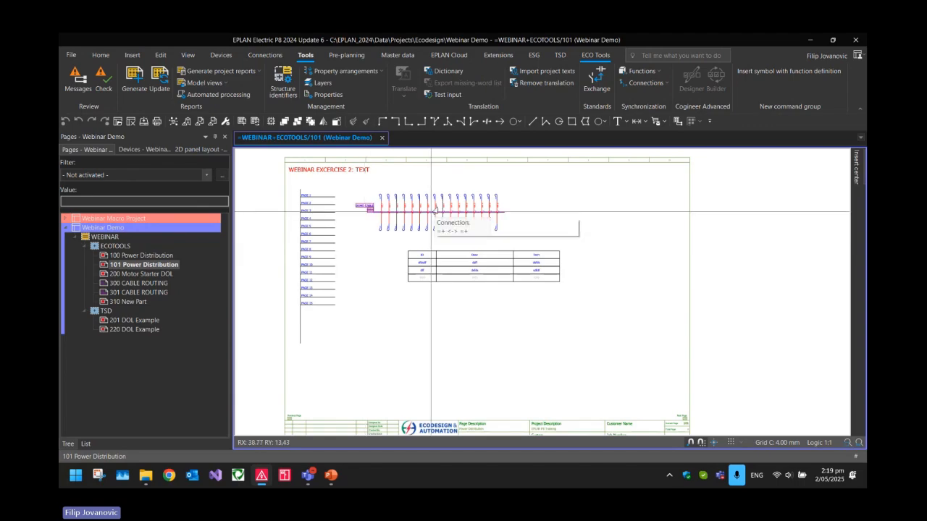
pyautogui.click(595, 55)
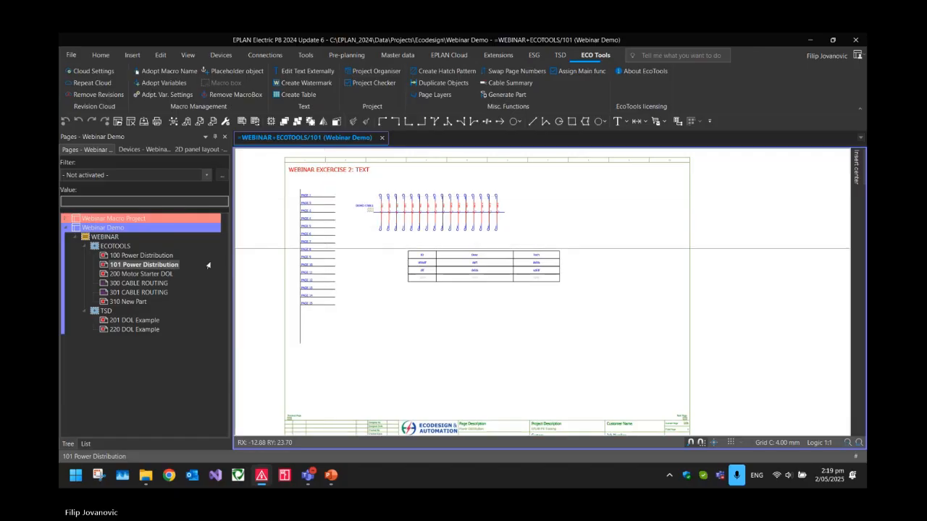
pyautogui.click(144, 273)
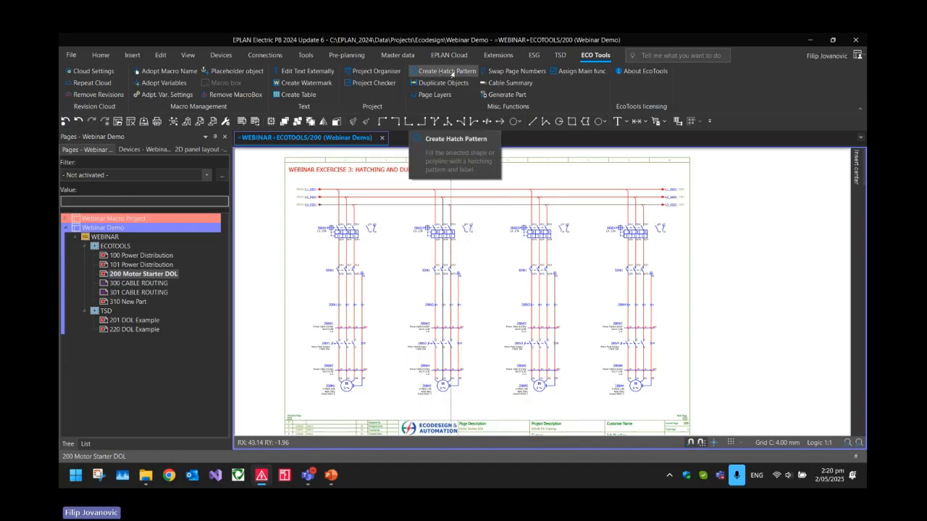
# Draw two rectangles one above the other outside the page frame beside motor 200M4, the lower one about 44 by 28 mm
pyautogui.moveTo(683, 388); pyautogui.dragTo(628, 351, button='middle')
pyautogui.scroll(3, 627, 352)
pyautogui.click(571, 121)
pyautogui.click(623, 290)
pyautogui.click(695, 335)
pyautogui.scroll(2, 630, 239)
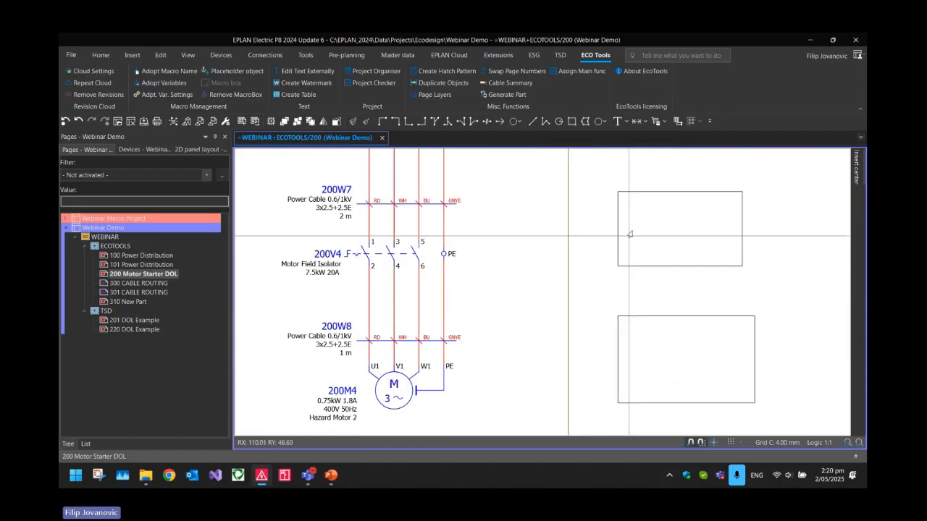
pyautogui.moveTo(699, 275); pyautogui.dragTo(666, 253, button='middle')
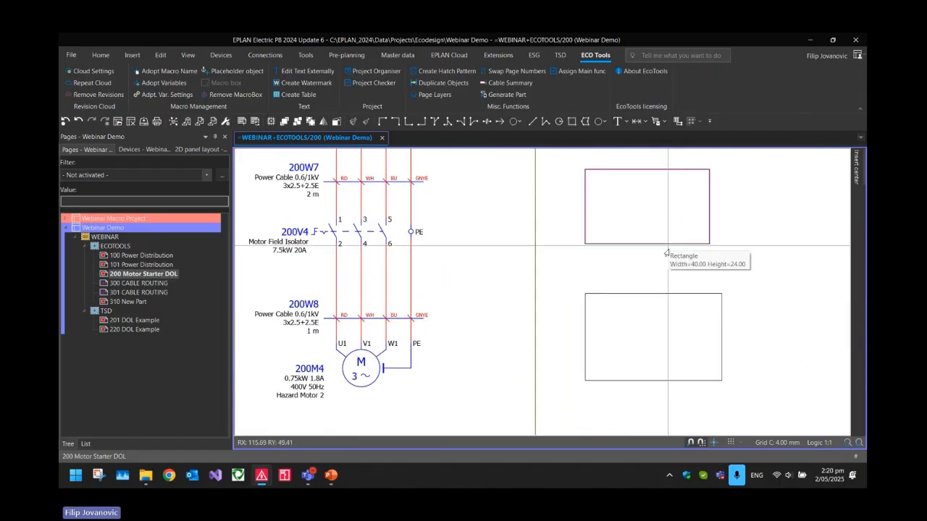
# Turn on surface filling in the properties of the lower rectangle beside motor 200M4
pyautogui.doubleClick(649, 298)
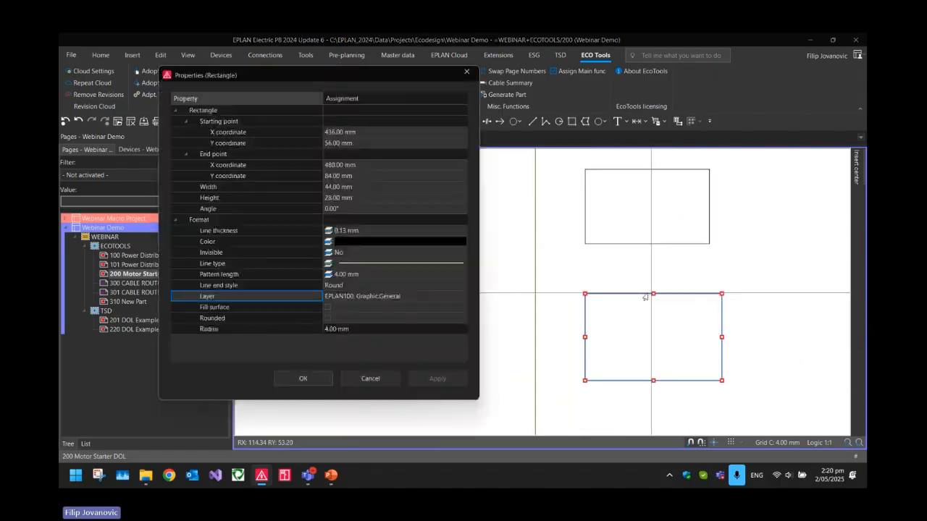
pyautogui.click(327, 308)
pyautogui.click(304, 378)
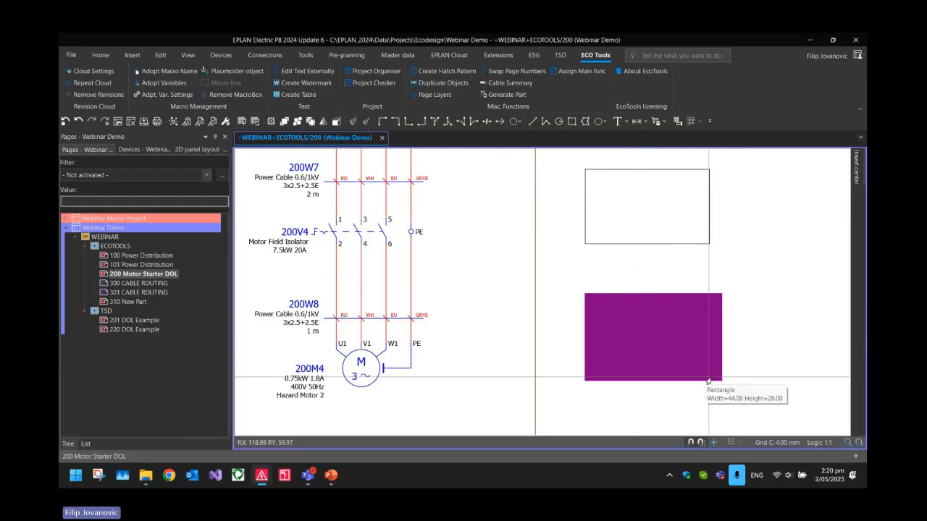
# Delete both rectangles outside the page frame
pyautogui.moveTo(759, 388); pyautogui.dragTo(657, 239)
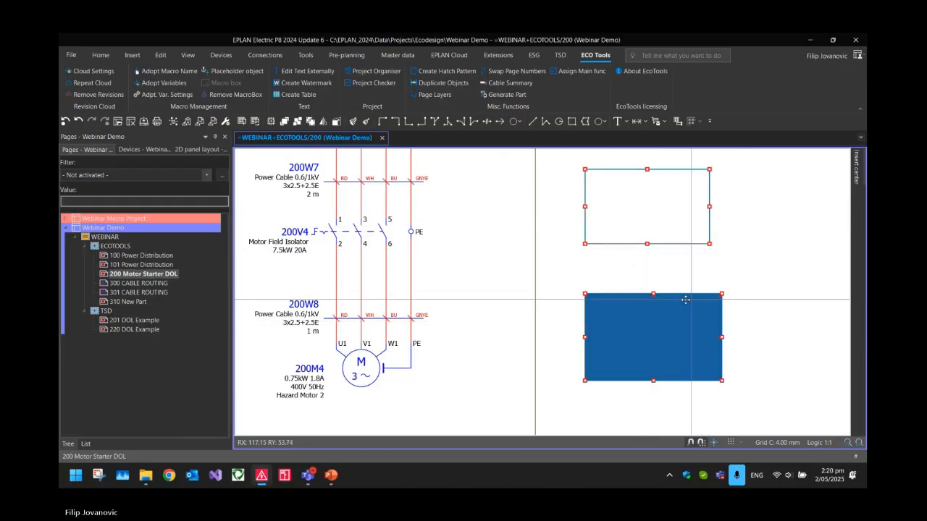
pyautogui.press('Delete')
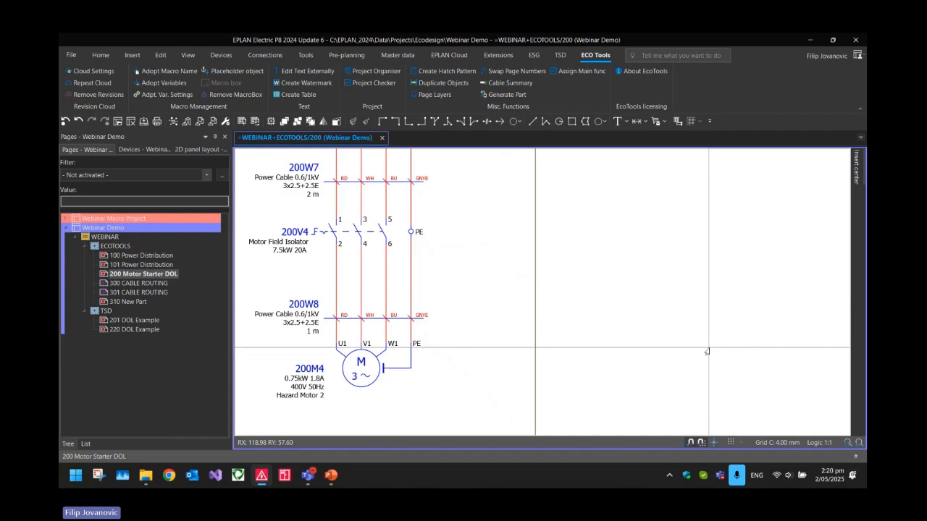
# Draw a rectangle enclosing cables 200W6 and 200W8 together with hazard motors 200M3 and 200M4
pyautogui.scroll(-2, 717, 353)
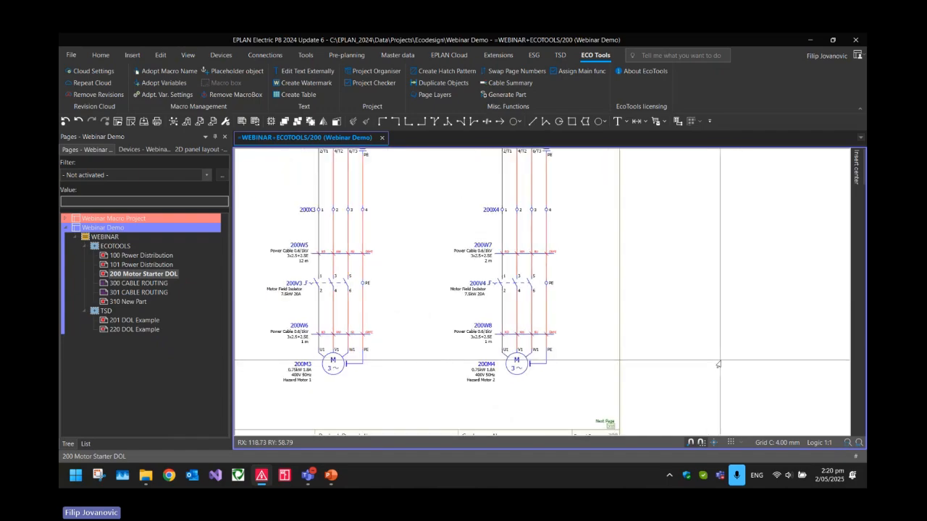
pyautogui.moveTo(538, 277); pyautogui.dragTo(657, 270, button='middle')
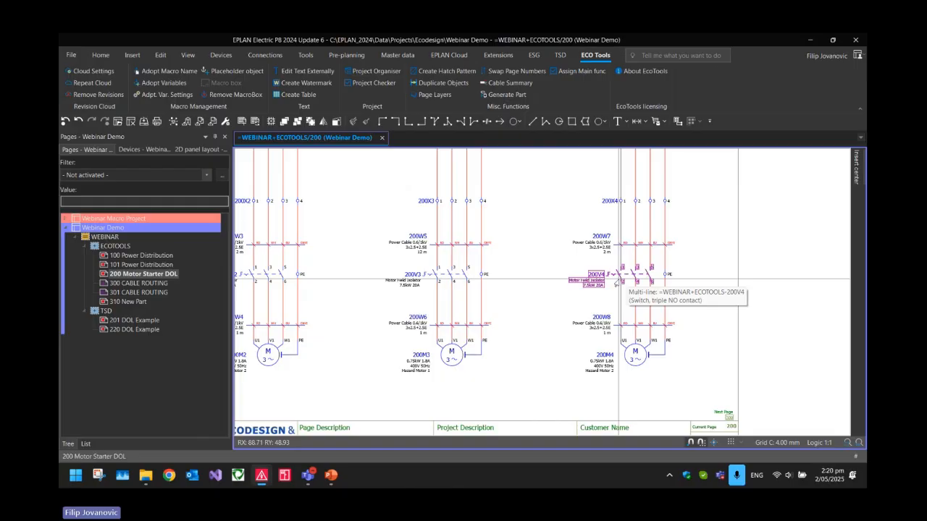
pyautogui.click(572, 121)
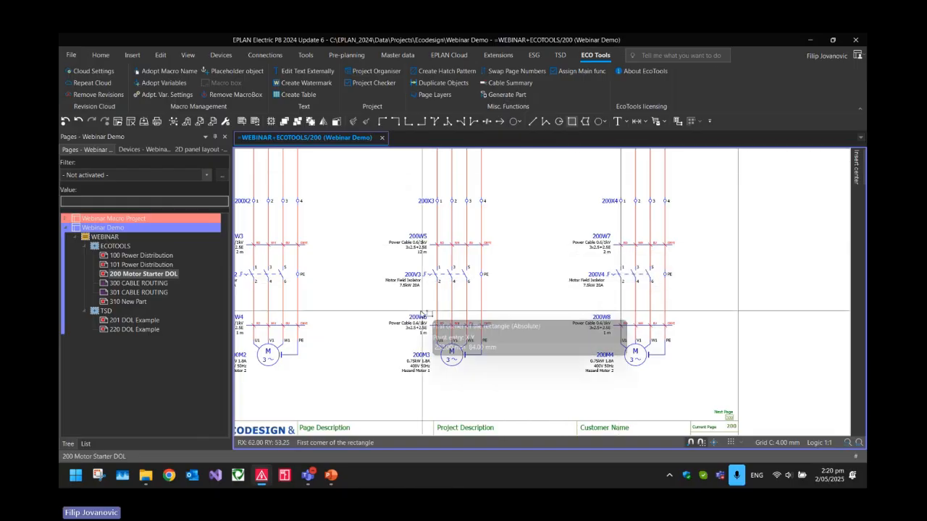
pyautogui.click(356, 304)
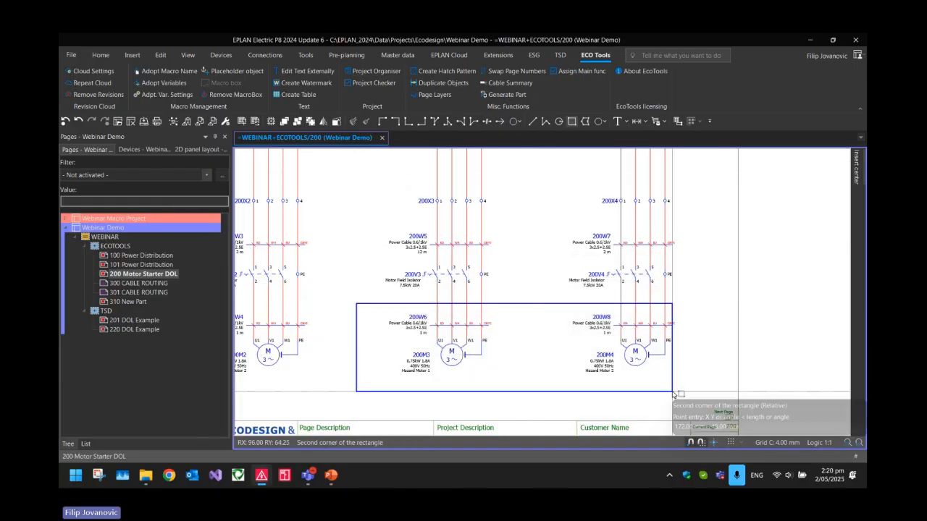
pyautogui.click(699, 393)
pyautogui.scroll(3, 399, 384)
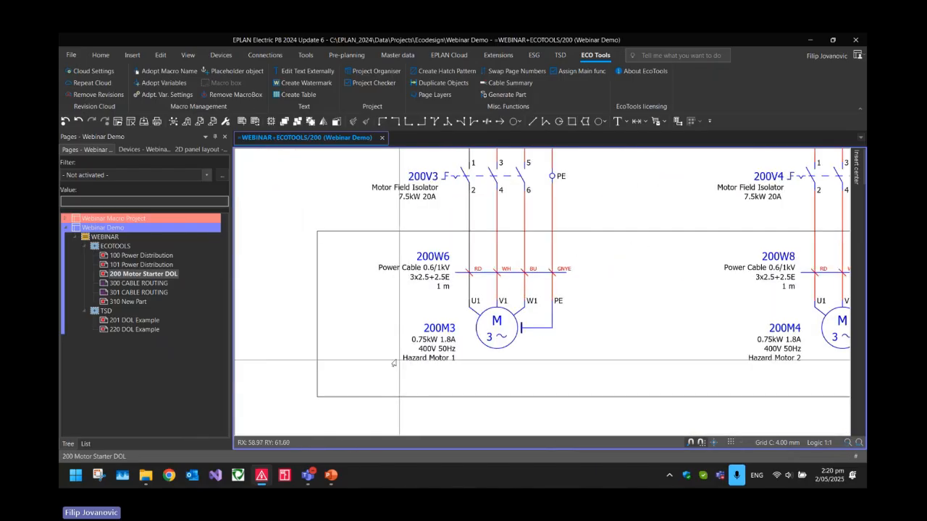
pyautogui.moveTo(403, 363); pyautogui.dragTo(333, 364, button='middle')
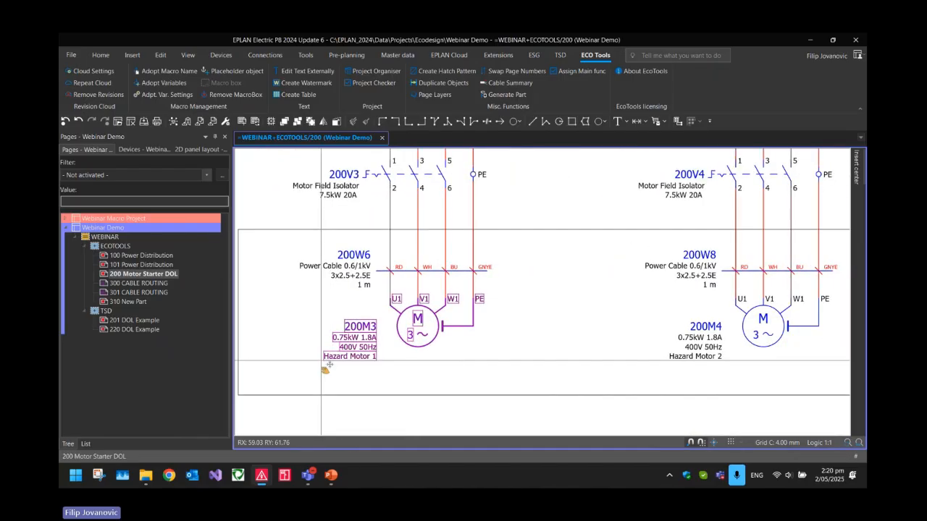
pyautogui.scroll(-2, 703, 366)
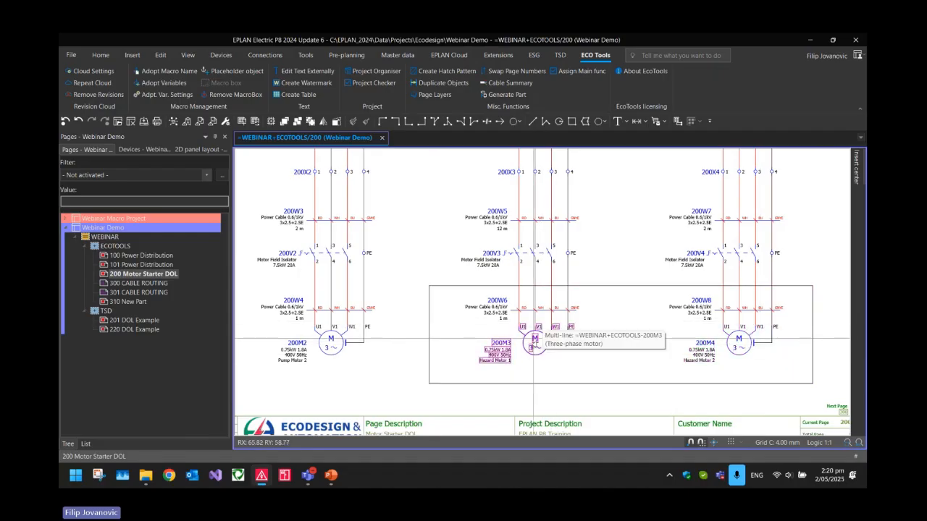
# Start a hatch pattern for the rectangle around the hazard motors with Forward Slant style, line spacing 4 and the note "Hazard Zone"
pyautogui.click(600, 370)
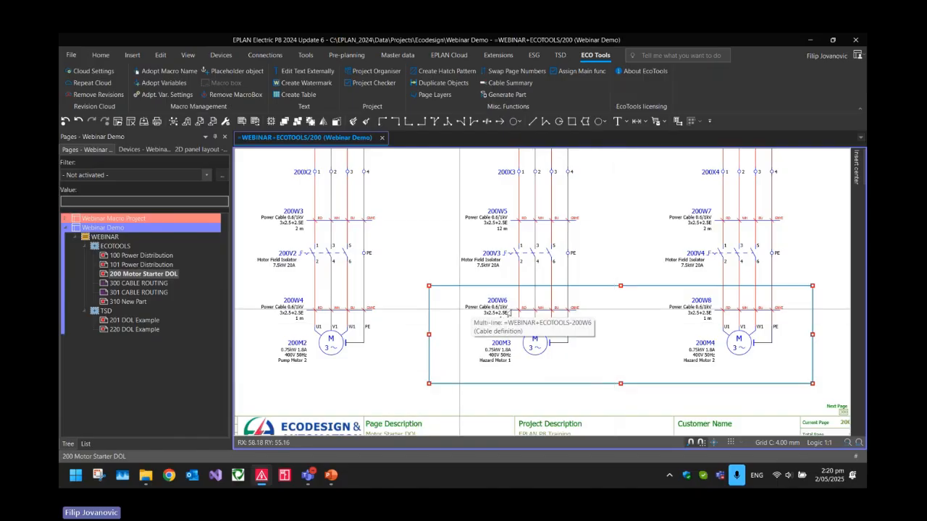
pyautogui.click(443, 71)
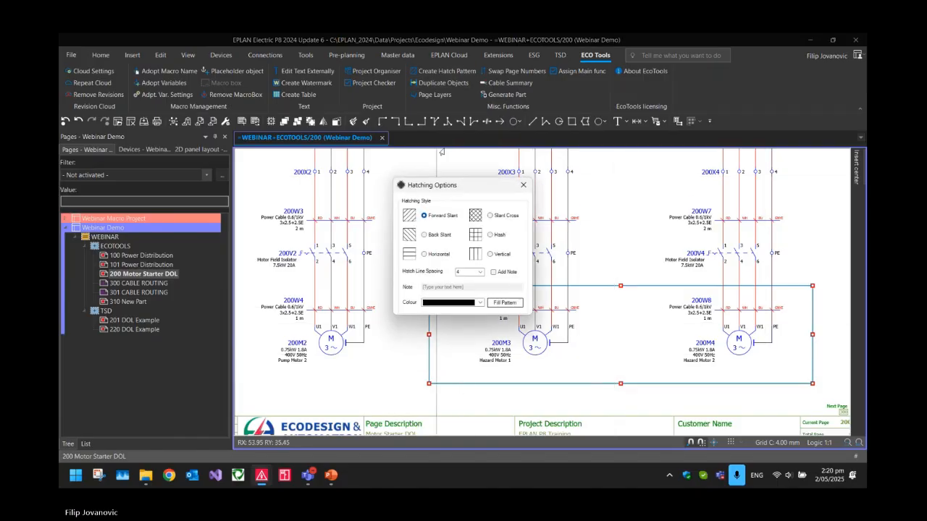
pyautogui.moveTo(438, 189); pyautogui.dragTo(577, 148)
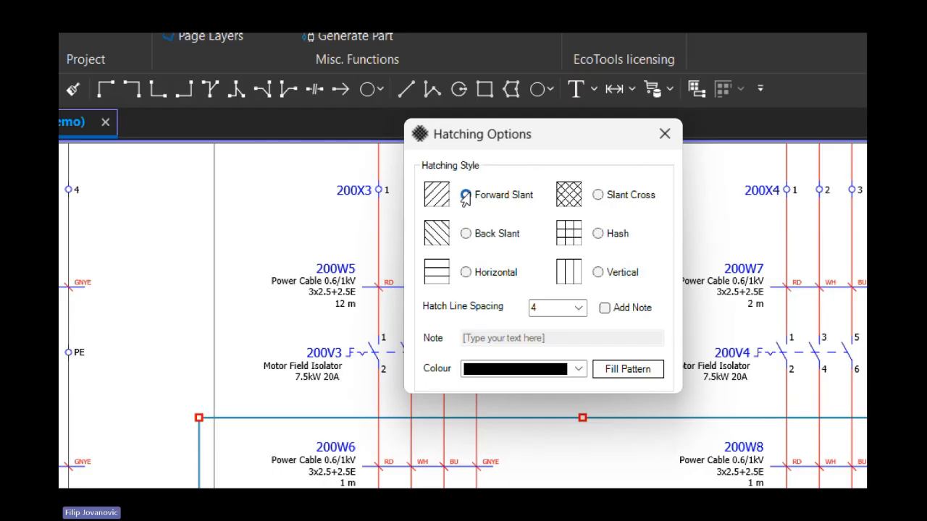
pyautogui.click(574, 309)
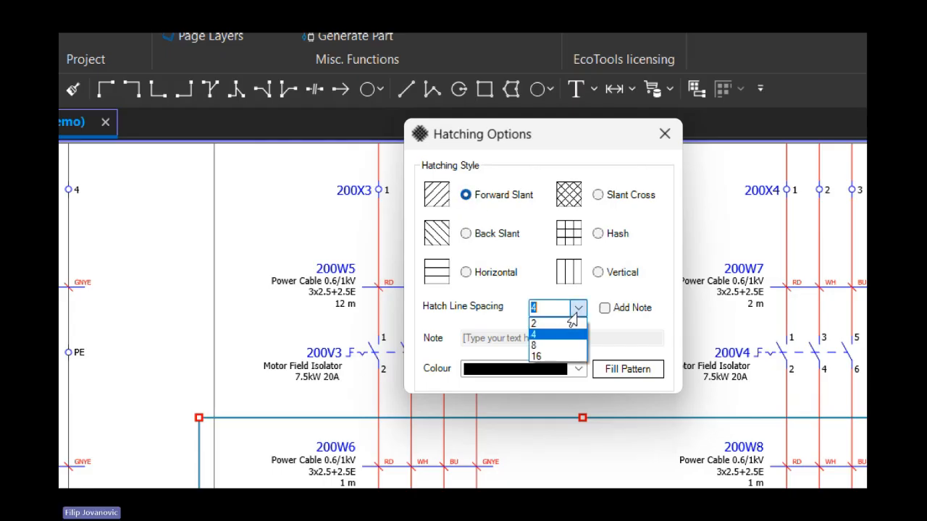
pyautogui.click(549, 310)
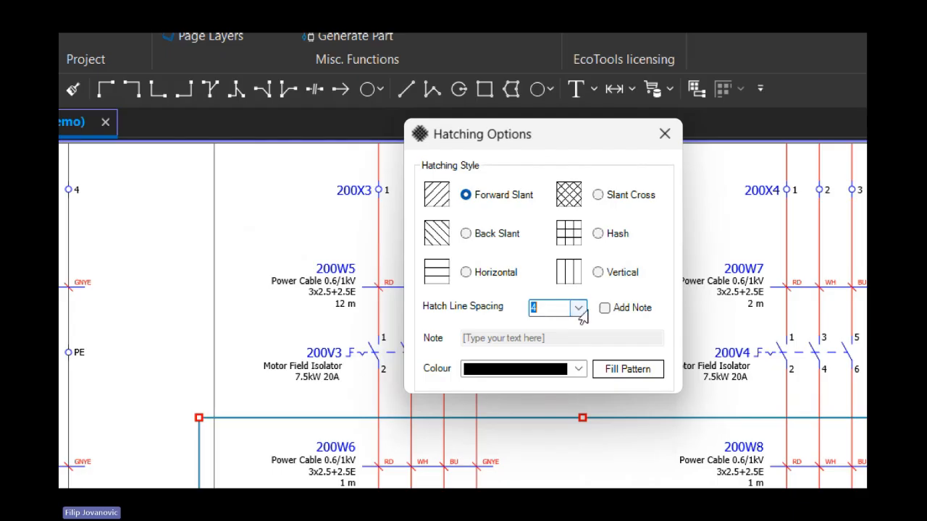
pyautogui.click(604, 309)
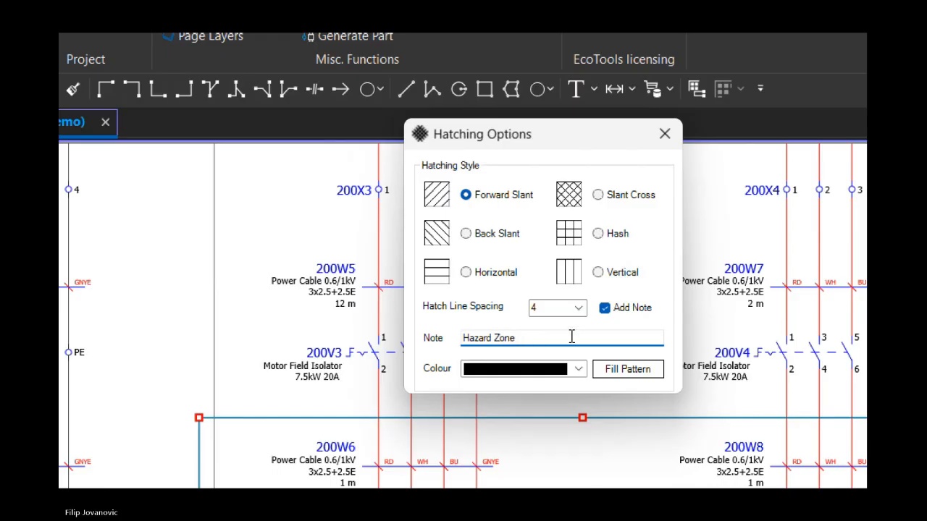
# Set the hatch colour to orange and fill the rectangle around the hazard motors with the pattern
pyautogui.click(578, 368)
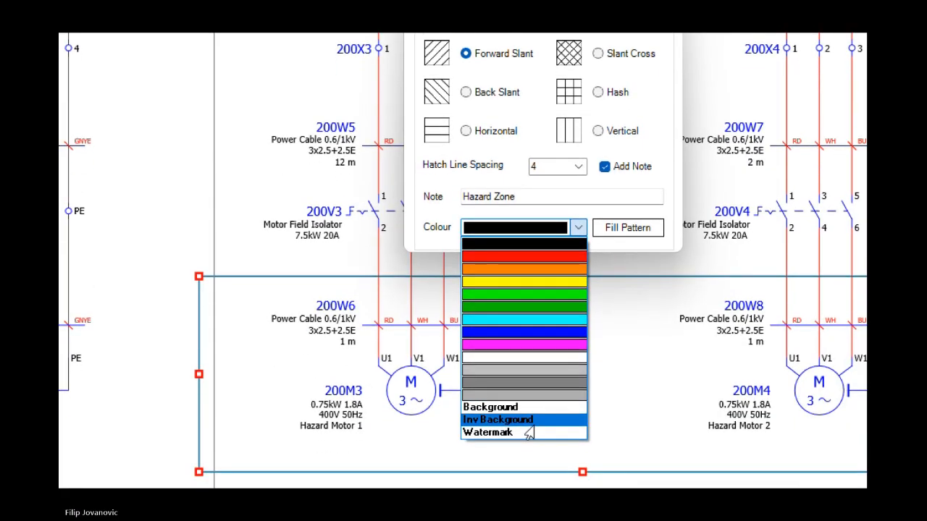
pyautogui.click(525, 271)
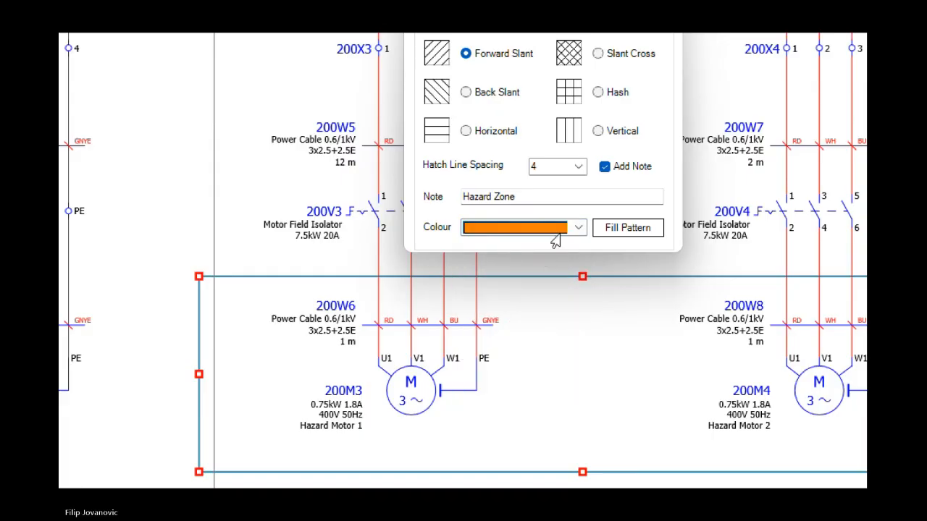
pyautogui.click(610, 230)
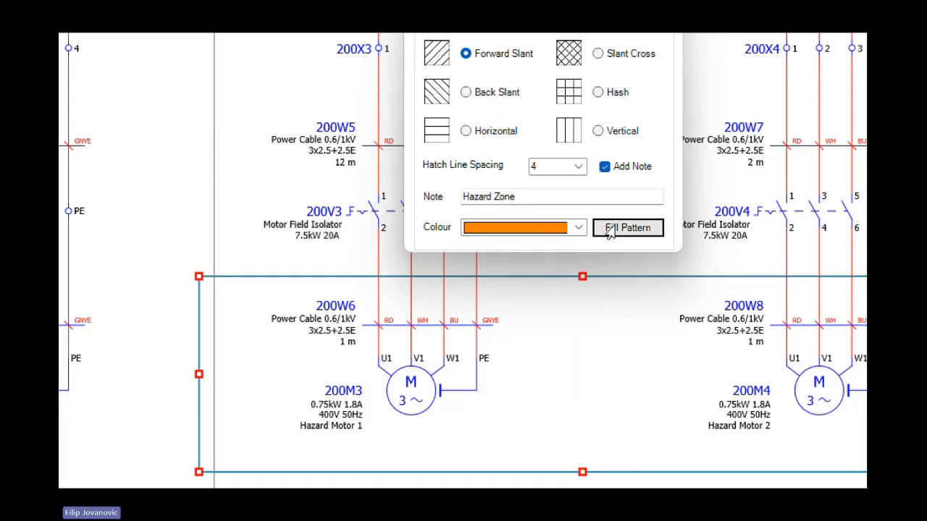
pyautogui.scroll(-1, 548, 227)
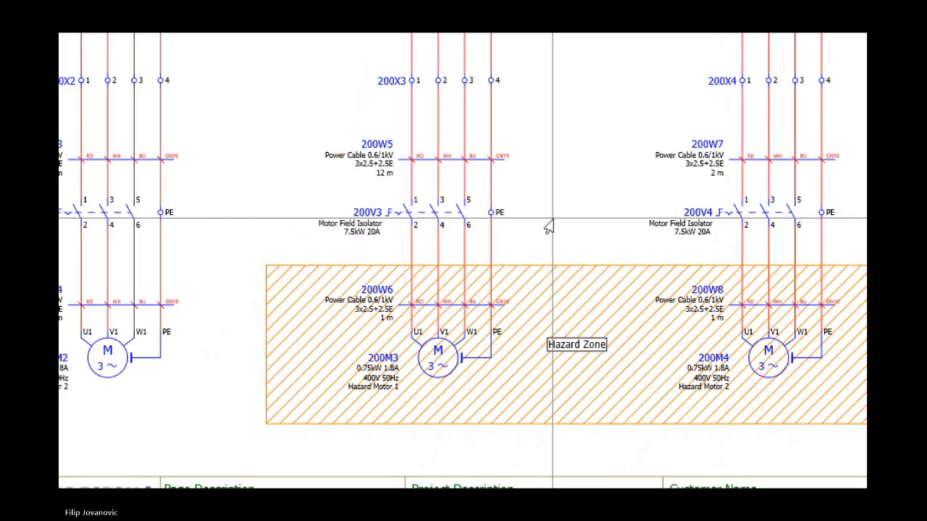
pyautogui.scroll(2, 625, 319)
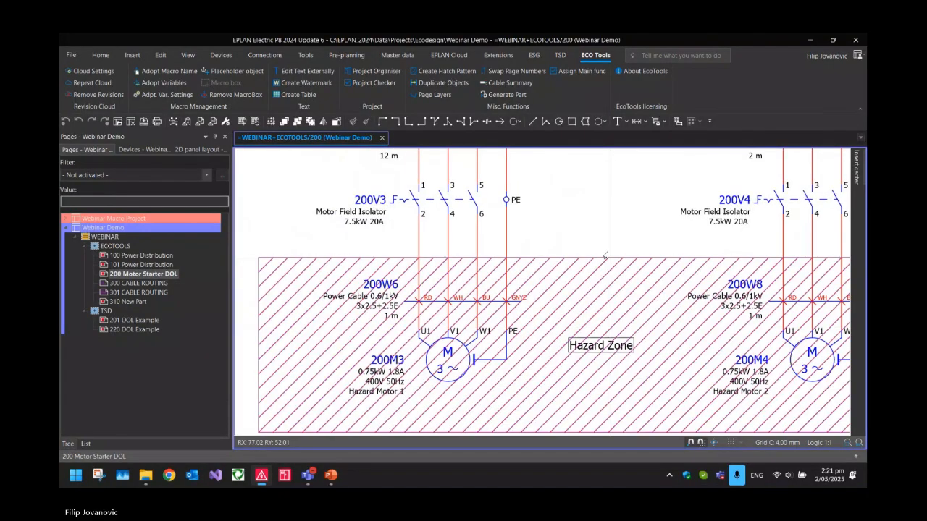
pyautogui.scroll(1, 583, 221)
pyautogui.scroll(-2, 637, 312)
pyautogui.moveTo(671, 357); pyautogui.dragTo(642, 357, button='middle')
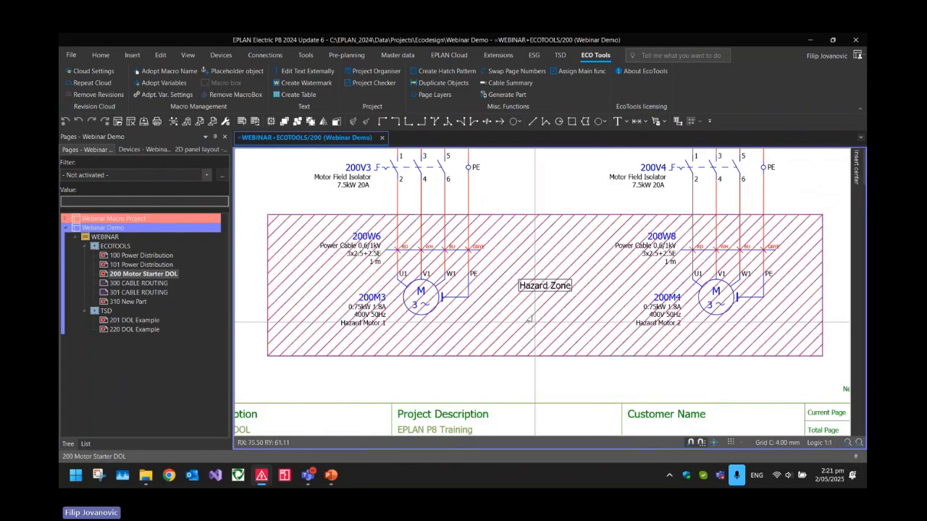
# Move the "Hazard Zone" note straight up to just below the hatched area's upper edge
pyautogui.scroll(2, 529, 319)
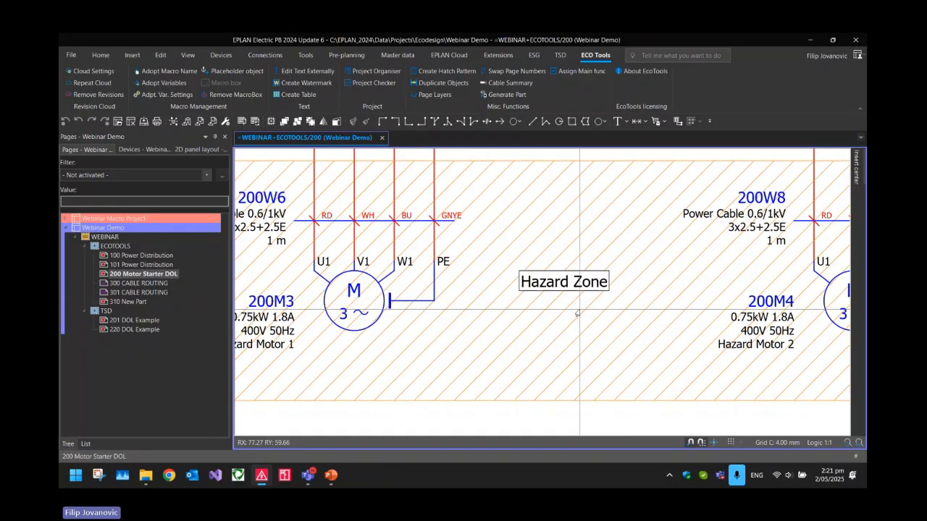
pyautogui.moveTo(551, 298)
pyautogui.mouseDown()
pyautogui.moveTo(561, 373)
pyautogui.moveTo(580, 391)
pyautogui.moveTo(568, 187)
pyautogui.mouseUp()
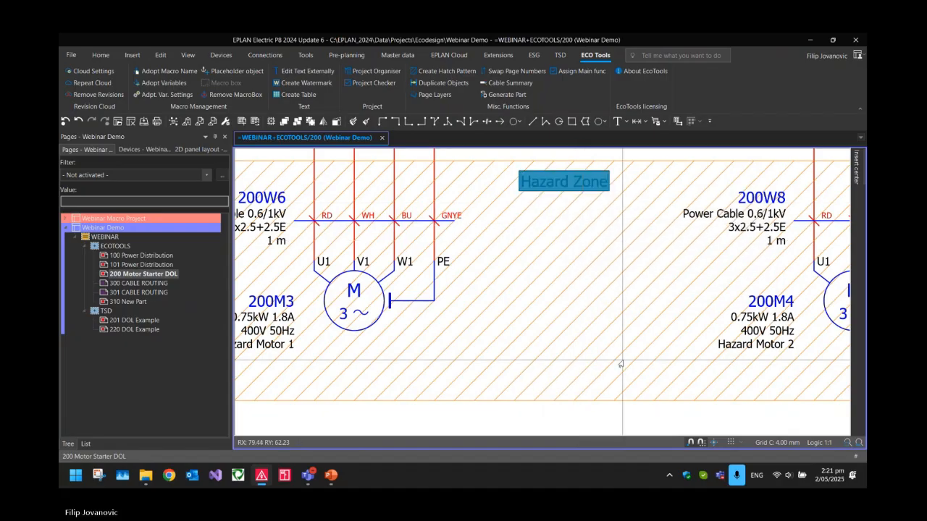
pyautogui.scroll(-2, 639, 396)
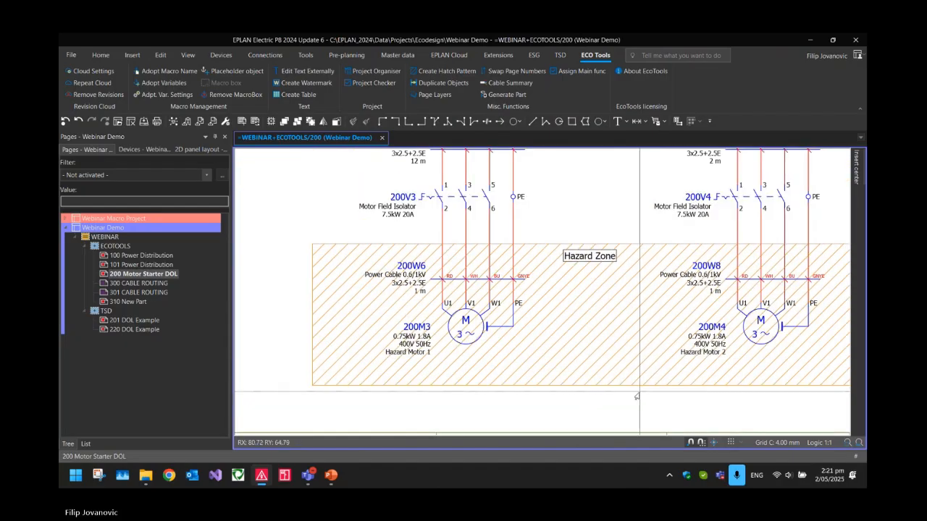
pyautogui.scroll(-2, 584, 292)
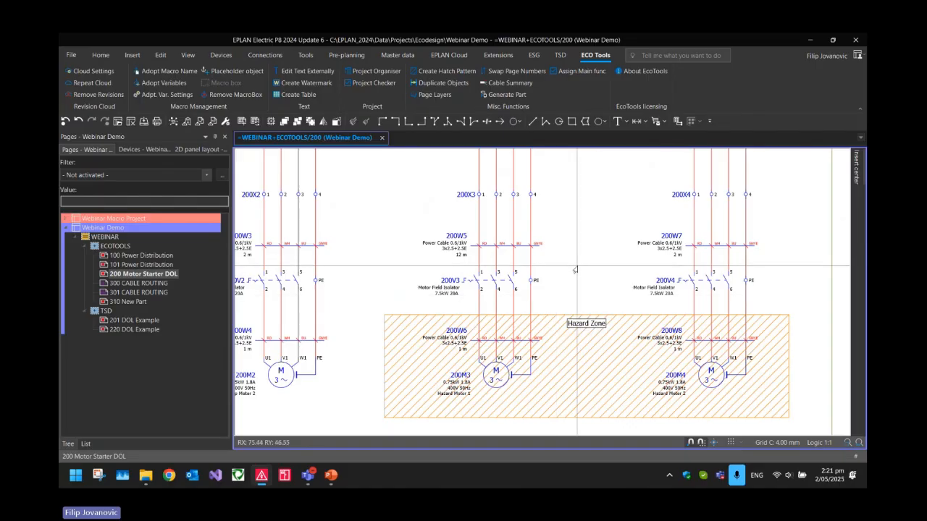
# Draw an irregular four-corner polygon about 40 mm wide in the free space between cables 200W5 and 200W7, above the hazard zone
pyautogui.moveTo(596, 262); pyautogui.dragTo(661, 262, button='middle')
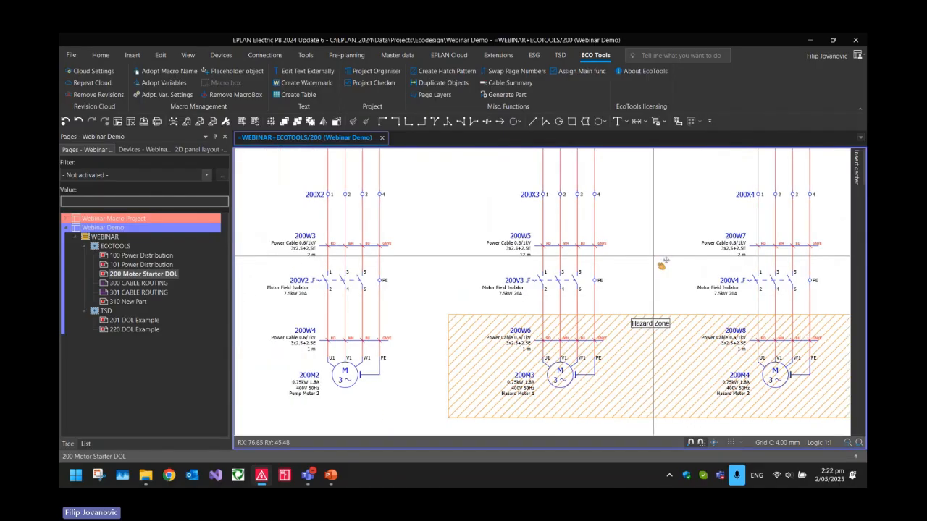
pyautogui.scroll(-2, 678, 258)
pyautogui.moveTo(574, 286); pyautogui.dragTo(513, 342, button='middle')
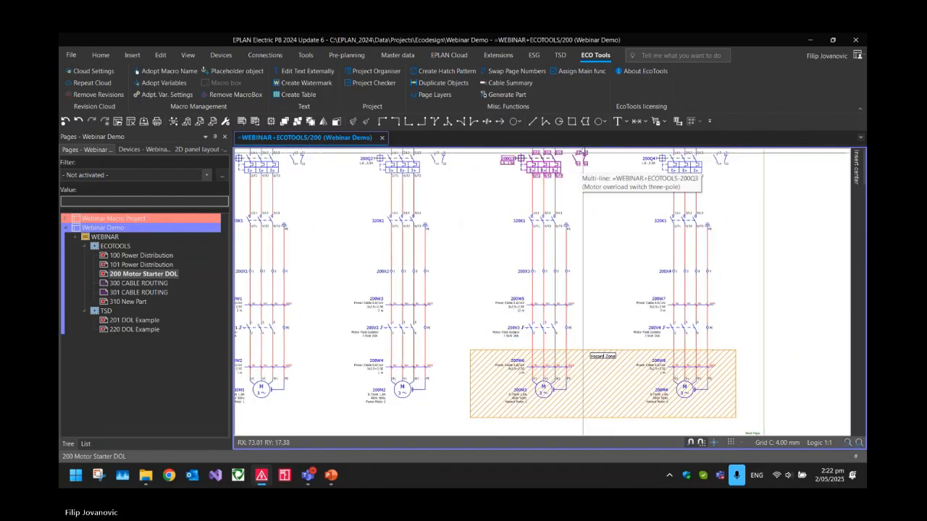
pyautogui.click(585, 121)
pyautogui.click(576, 288)
pyautogui.scroll(2, 591, 305)
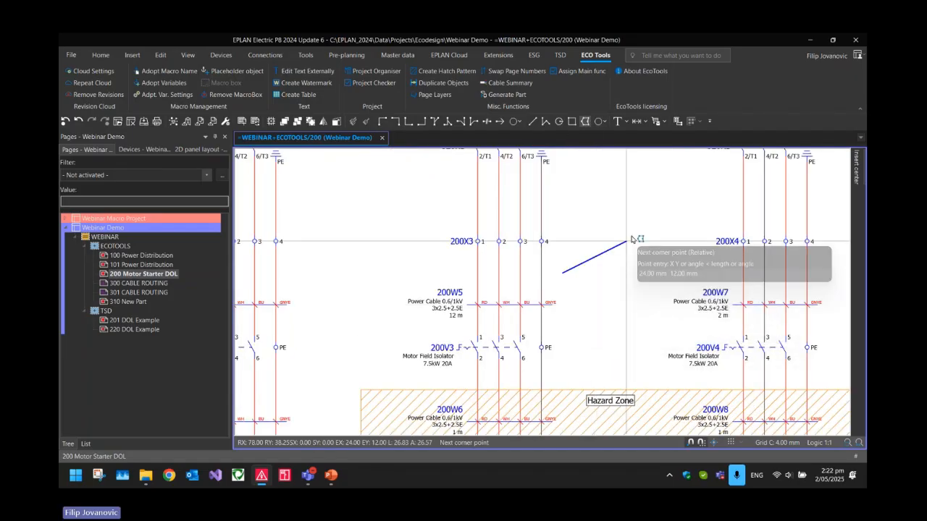
pyautogui.click(668, 252)
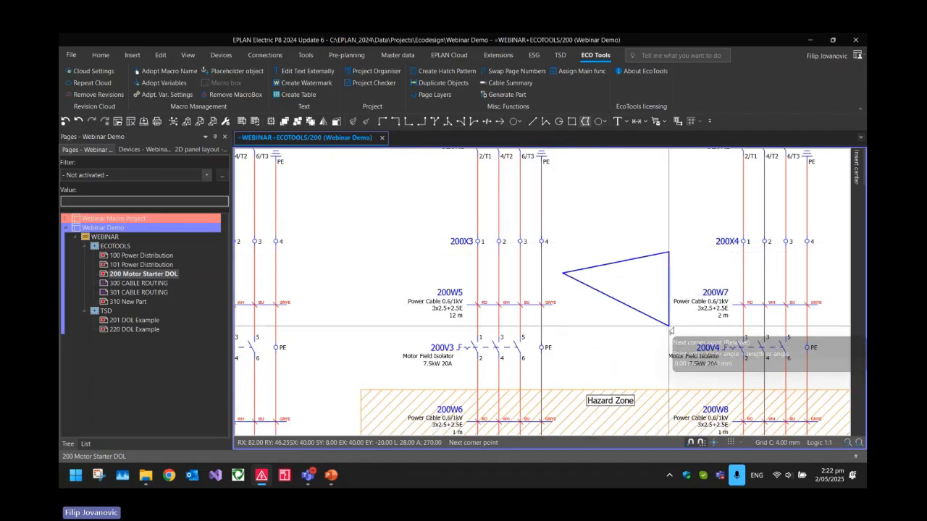
pyautogui.click(668, 326)
pyautogui.click(583, 336)
pyautogui.press('Escape')
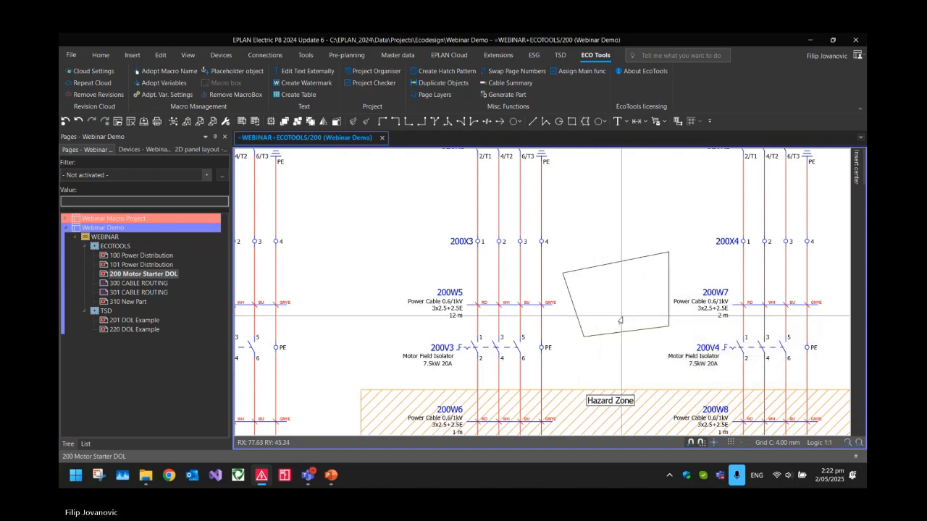
# Fill the irregular polygon between cables 200W5 and 200W7 with a blue Slant Cross hatch pattern at line spacing 4
pyautogui.scroll(3, 620, 321)
pyautogui.click(599, 260)
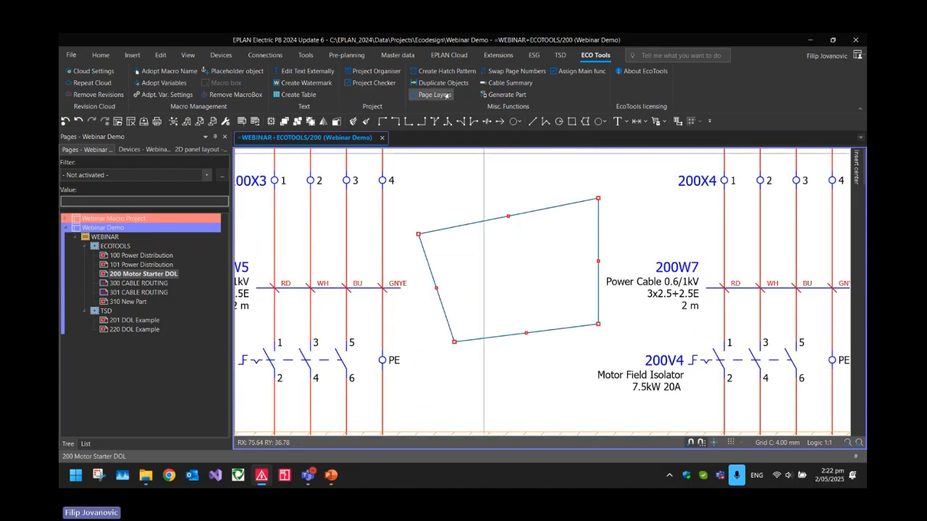
pyautogui.click(439, 71)
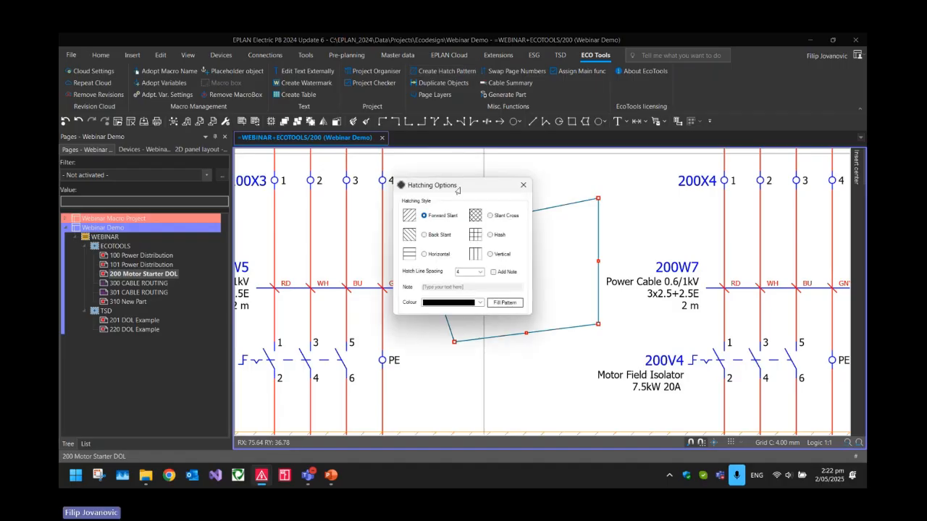
pyautogui.moveTo(457, 190); pyautogui.dragTo(466, 91)
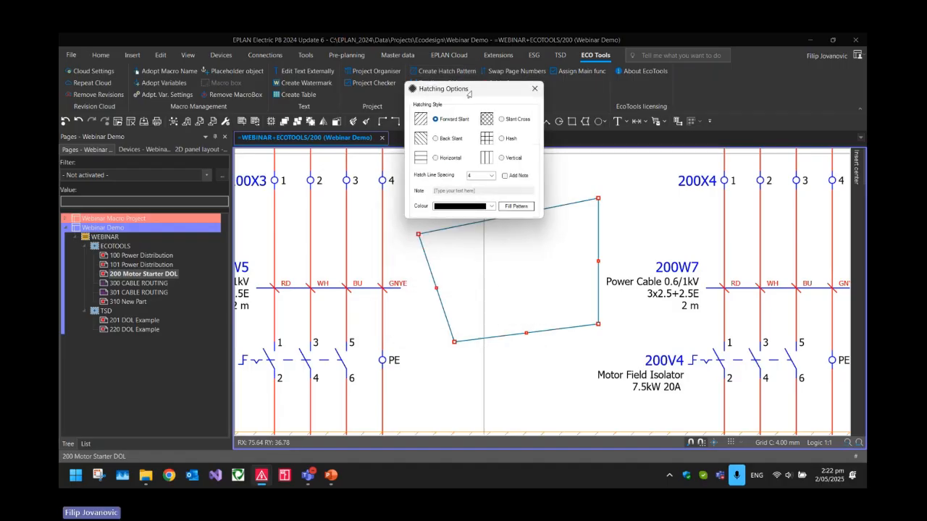
pyautogui.click(484, 205)
pyautogui.click(462, 257)
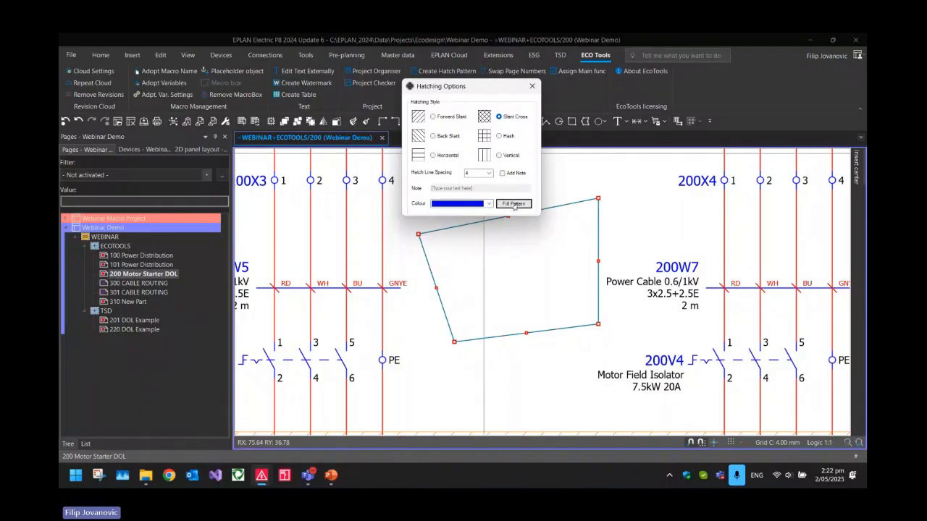
pyautogui.click(514, 205)
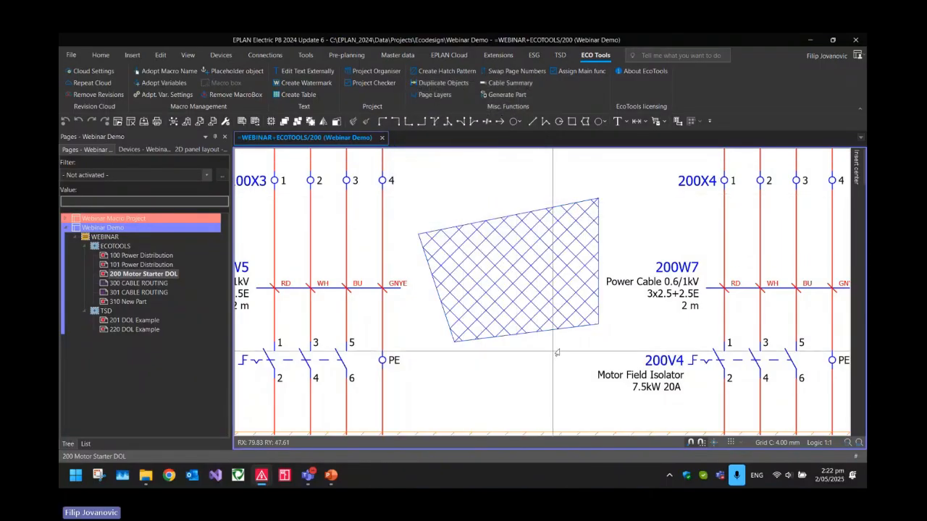
# Delete the irregular polygon and its hatching from the free space between cables 200W5 and 200W7
pyautogui.scroll(1, 561, 347)
pyautogui.scroll(-2, 542, 222)
pyautogui.moveTo(533, 288); pyautogui.dragTo(495, 218)
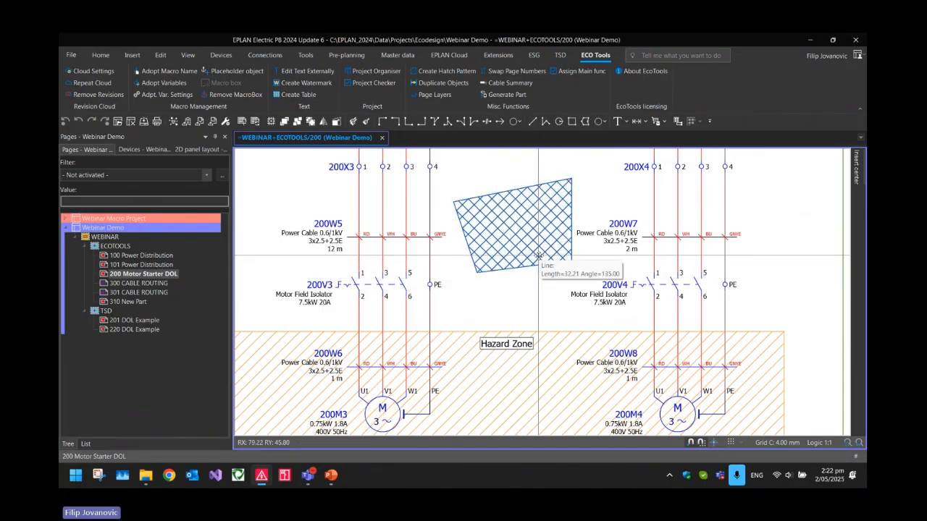
pyautogui.press('Delete')
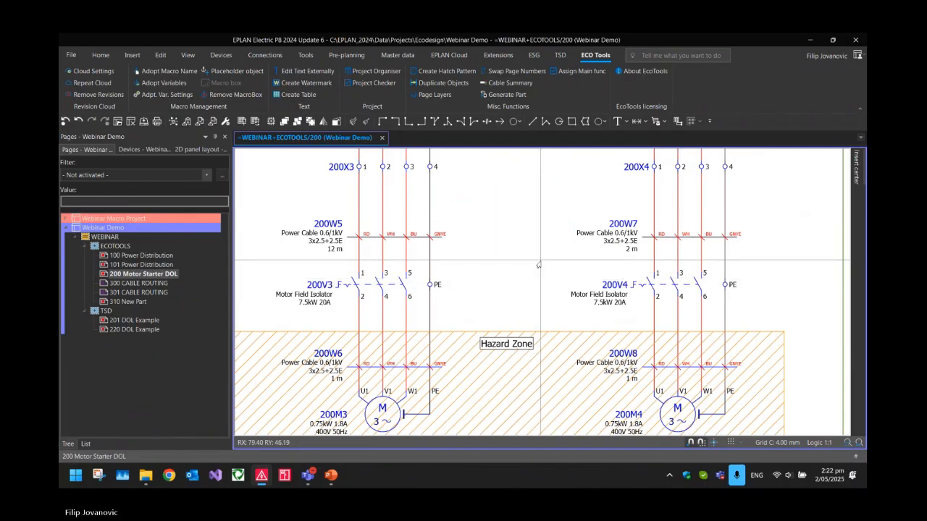
pyautogui.scroll(-2, 548, 268)
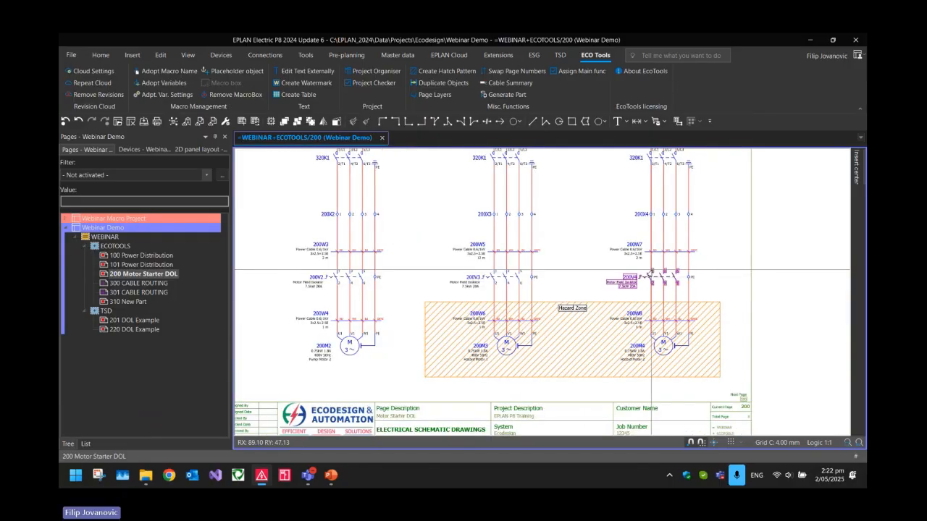
pyautogui.moveTo(586, 222); pyautogui.dragTo(647, 307, button='middle')
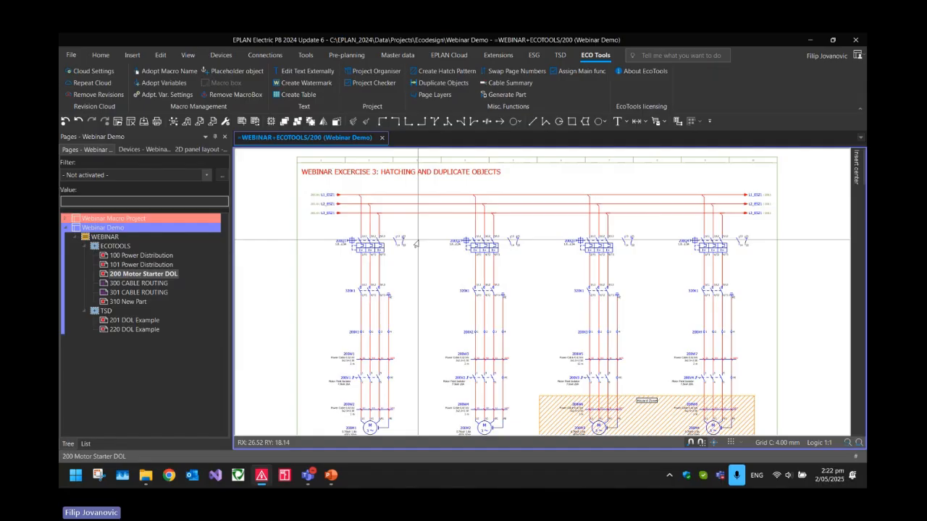
# Place the text "Copyright Ecodesign" on page 200, just above the upper-left corner of the drawing frame
pyautogui.scroll(5, 362, 203)
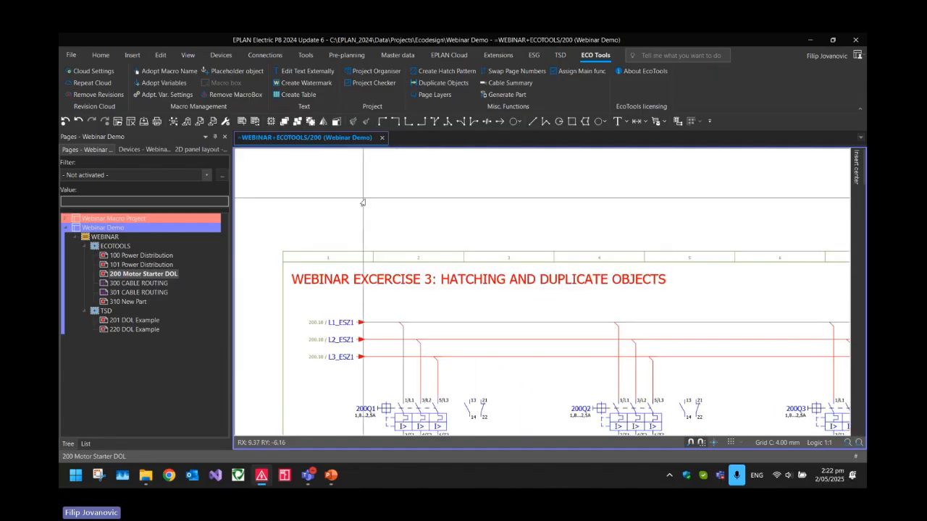
pyautogui.press('pageup')
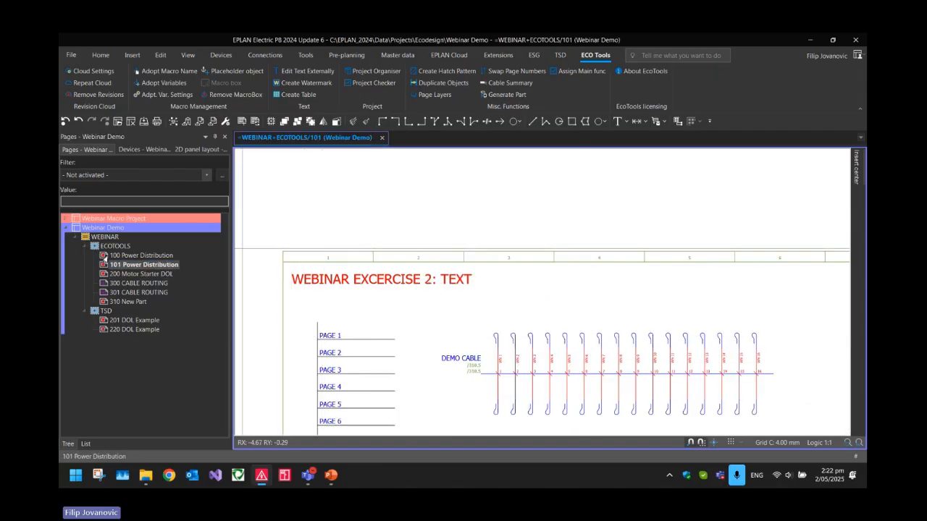
pyautogui.doubleClick(105, 257)
pyautogui.doubleClick(138, 277)
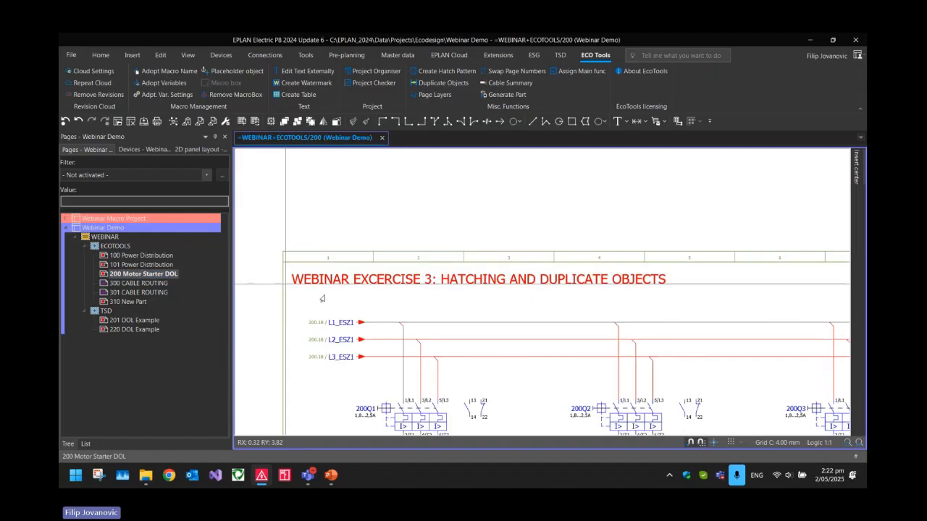
pyautogui.scroll(-2, 322, 298)
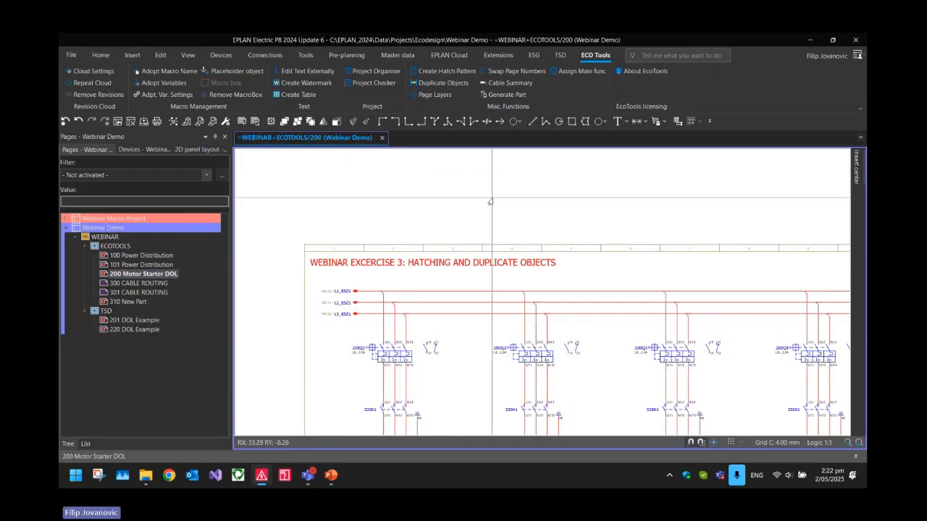
pyautogui.moveTo(527, 228); pyautogui.dragTo(499, 202, button='middle')
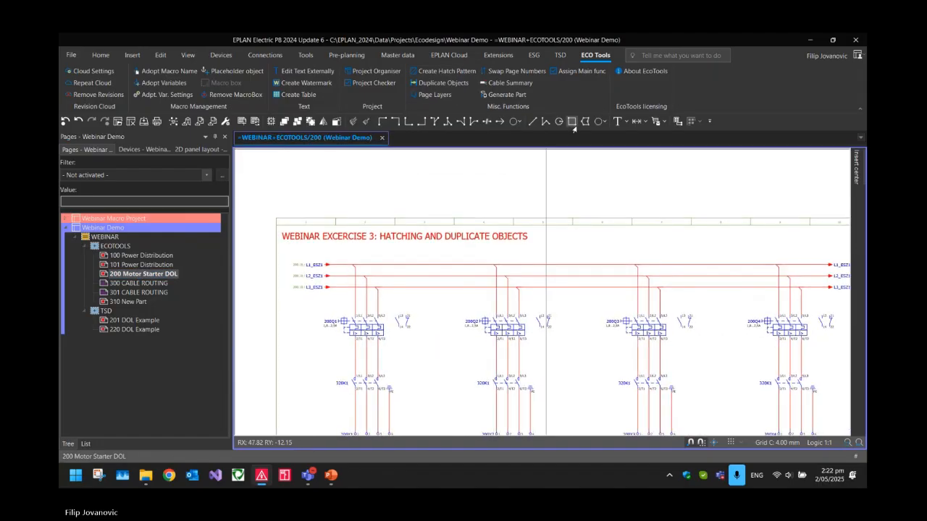
pyautogui.click(616, 123)
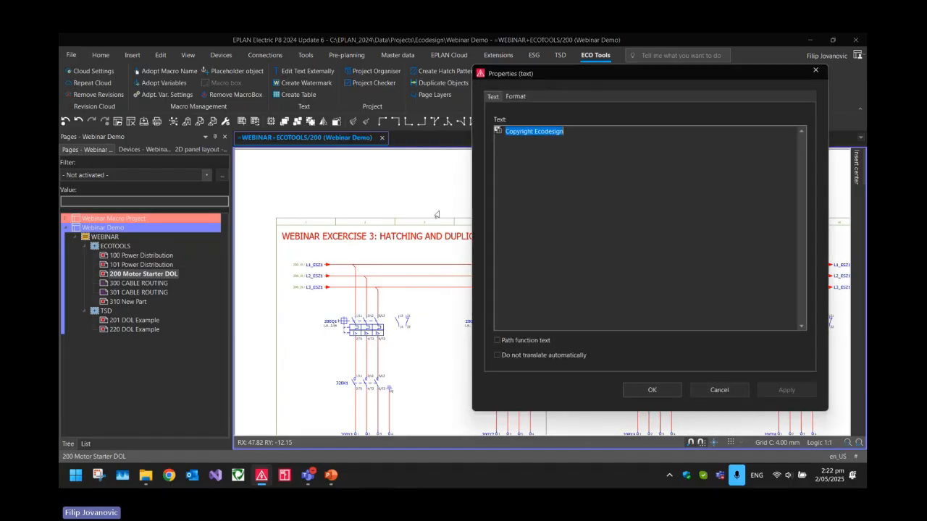
pyautogui.click(637, 386)
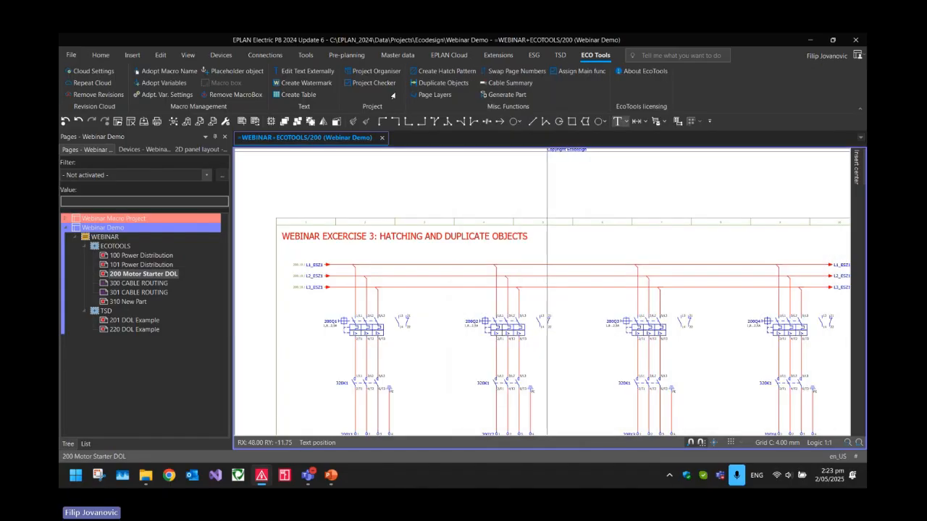
pyautogui.scroll(2, 277, 216)
pyautogui.scroll(3, 277, 215)
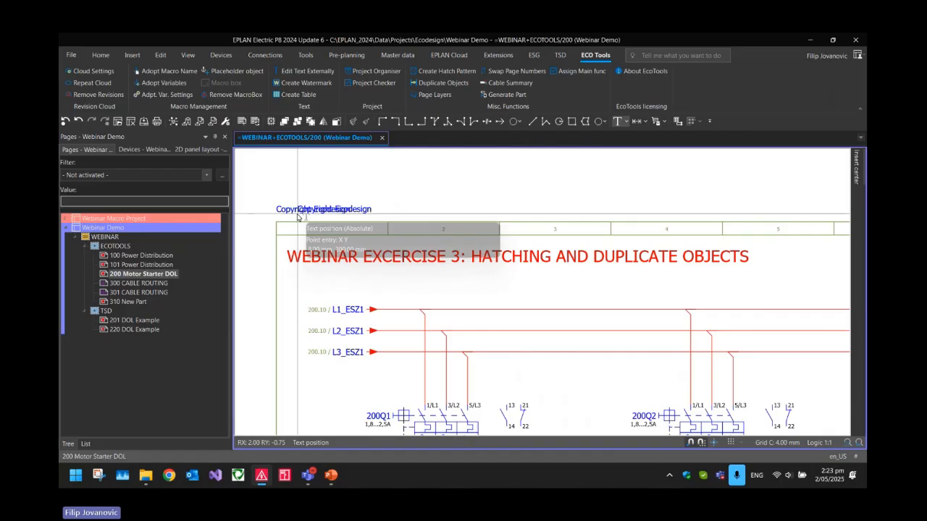
pyautogui.click(294, 232)
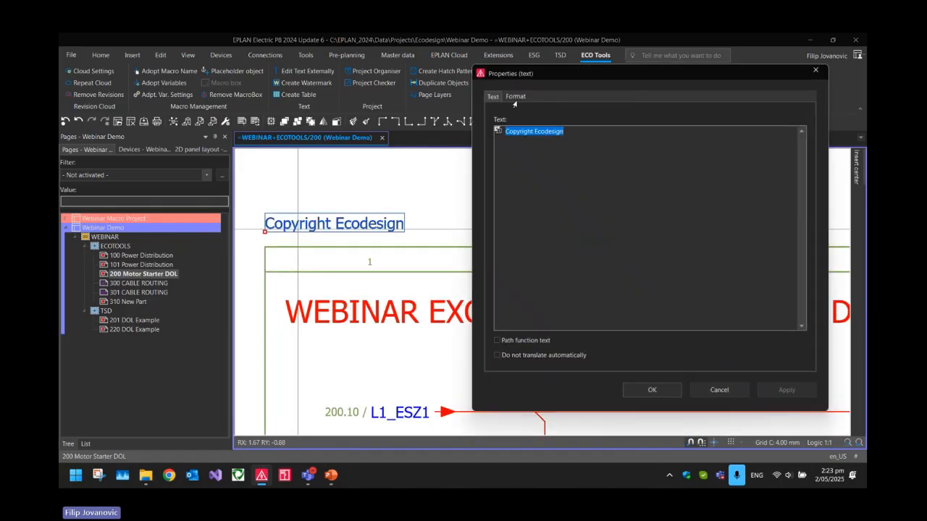
# Enlarge the font size of the "Copyright Ecodesign" text above the page 200 frame
pyautogui.click(517, 99)
pyautogui.click(741, 142)
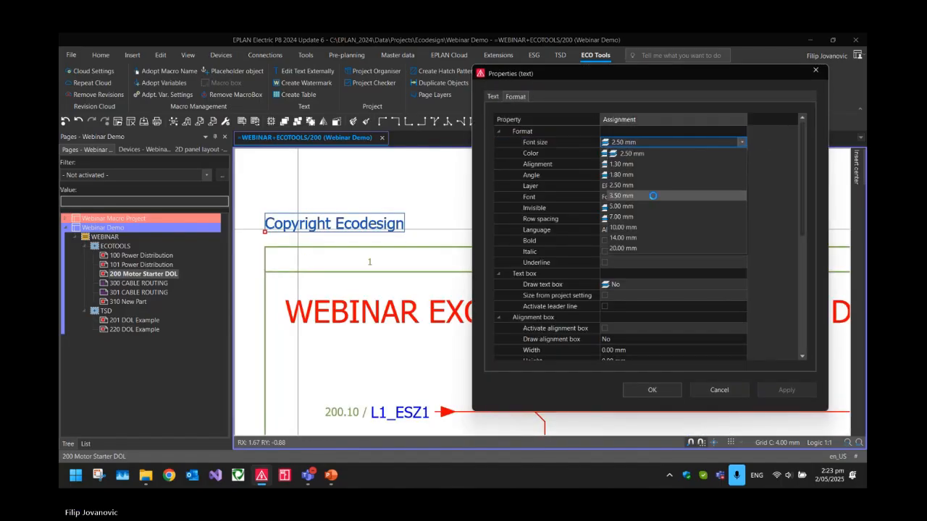
pyautogui.click(652, 208)
pyautogui.click(650, 388)
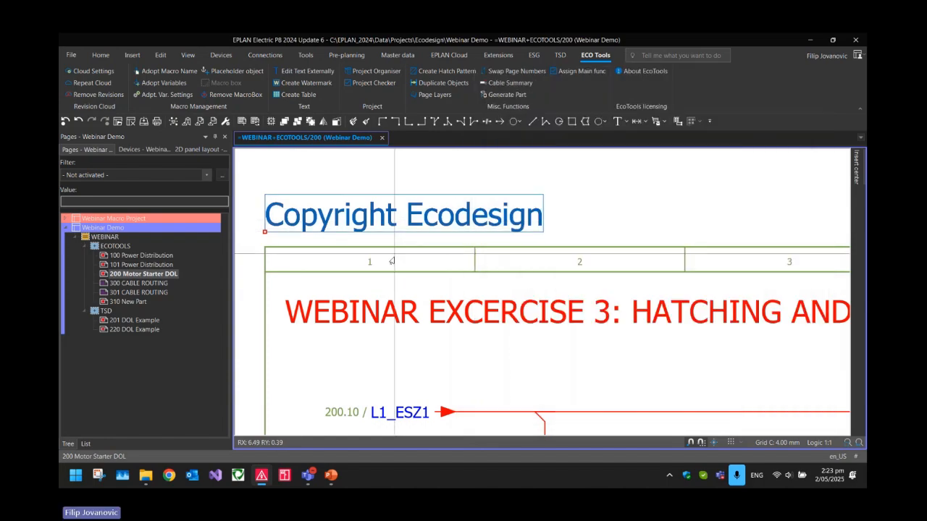
pyautogui.click(391, 264)
pyautogui.scroll(-3, 389, 266)
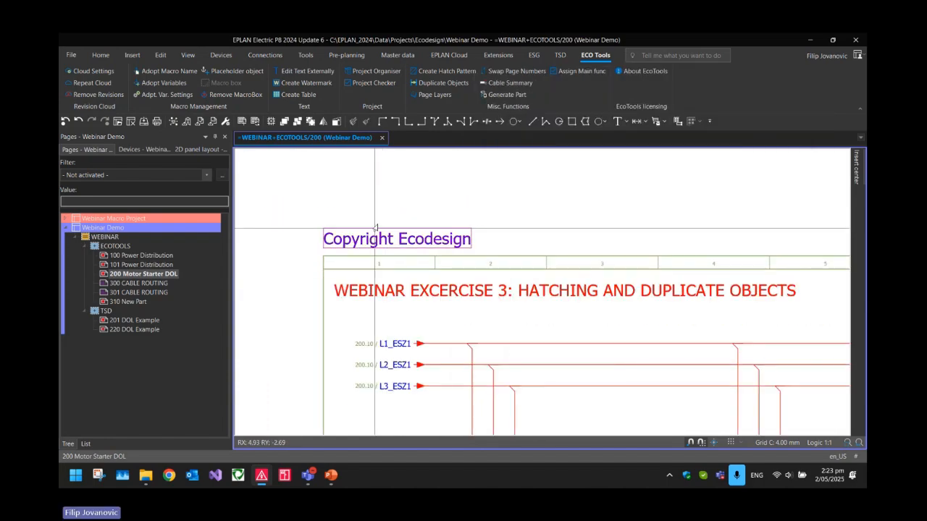
# Duplicate the "Copyright Ecodesign" text from page 200 onto Power Distribution pages 100 and 101 with Duplicate Objects
pyautogui.scroll(-2, 382, 218)
pyautogui.press('pageup')
pyautogui.press('pageup')
pyautogui.press('pagedown')
pyautogui.press('pagedown')
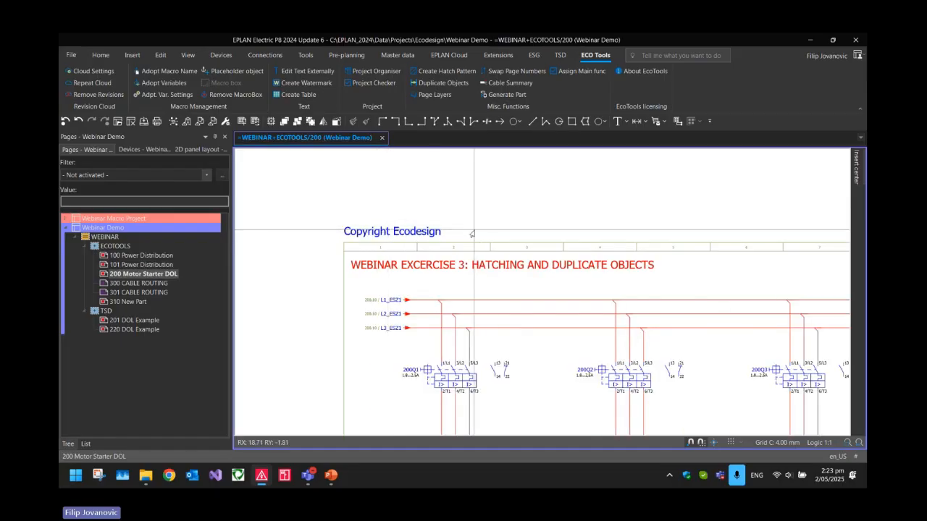
pyautogui.moveTo(492, 259); pyautogui.dragTo(329, 212)
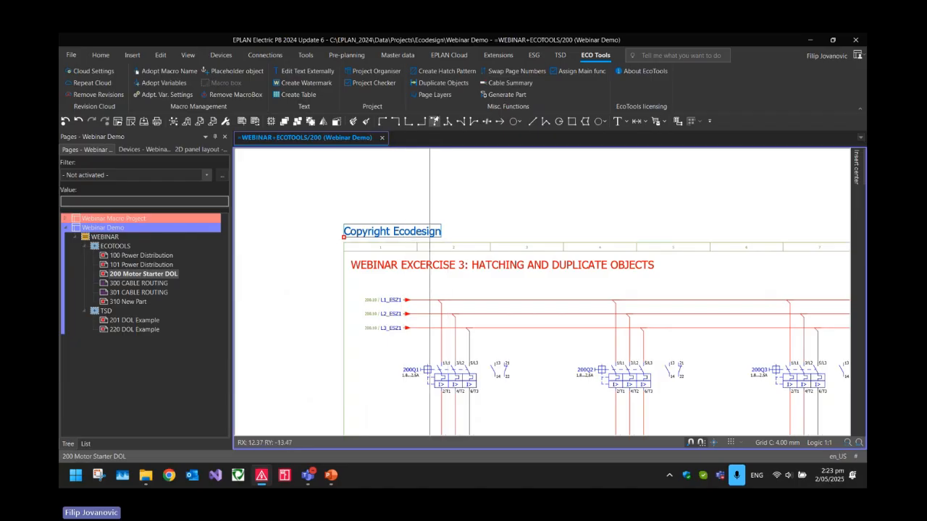
pyautogui.click(442, 83)
pyautogui.moveTo(163, 55); pyautogui.dragTo(604, 125)
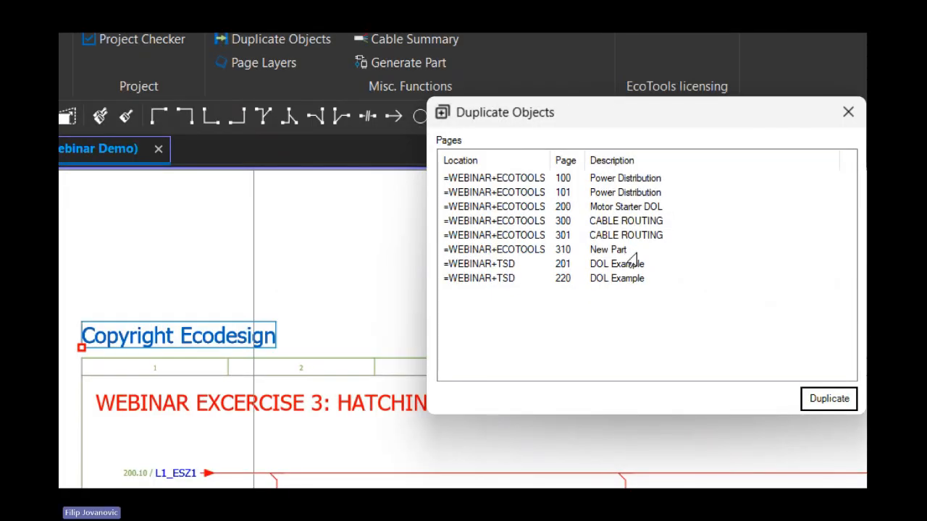
pyautogui.click(605, 210)
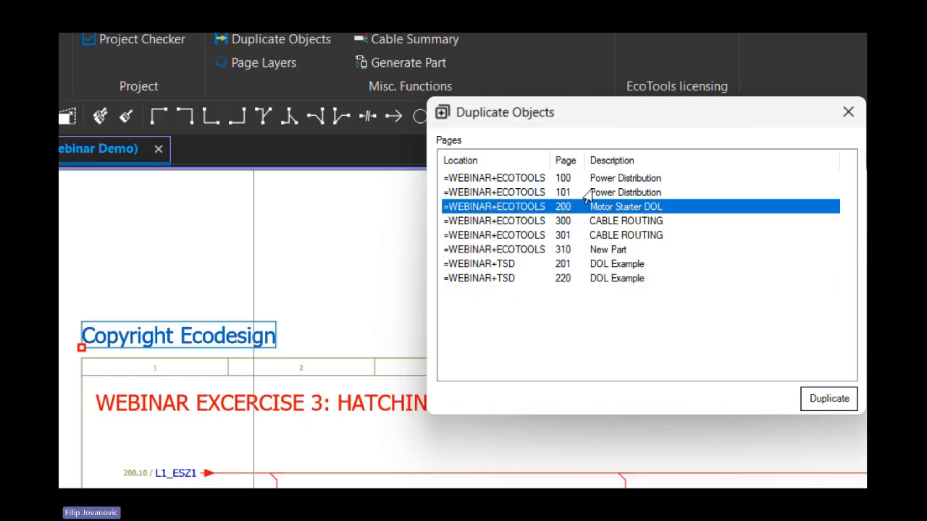
pyautogui.click(587, 194)
pyautogui.keyDown('shift'); pyautogui.click(569, 182); pyautogui.keyUp('shift')
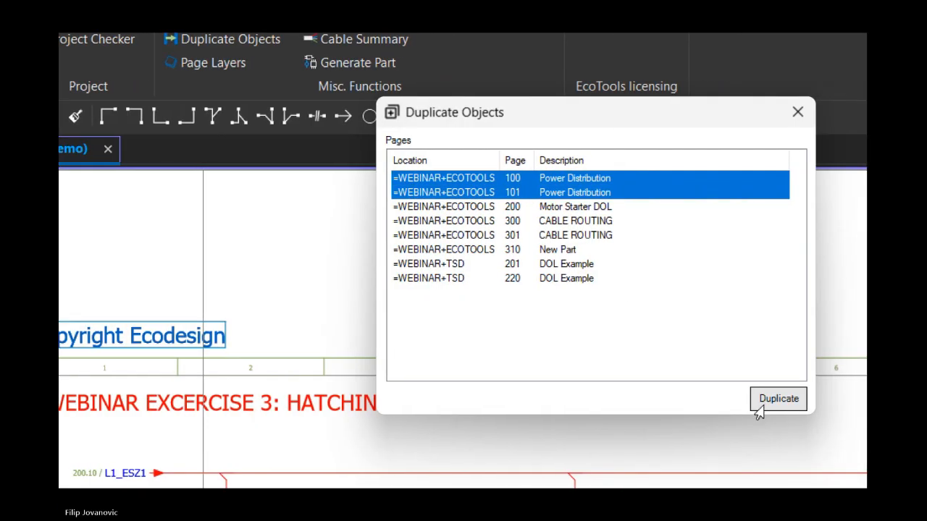
pyautogui.click(811, 407)
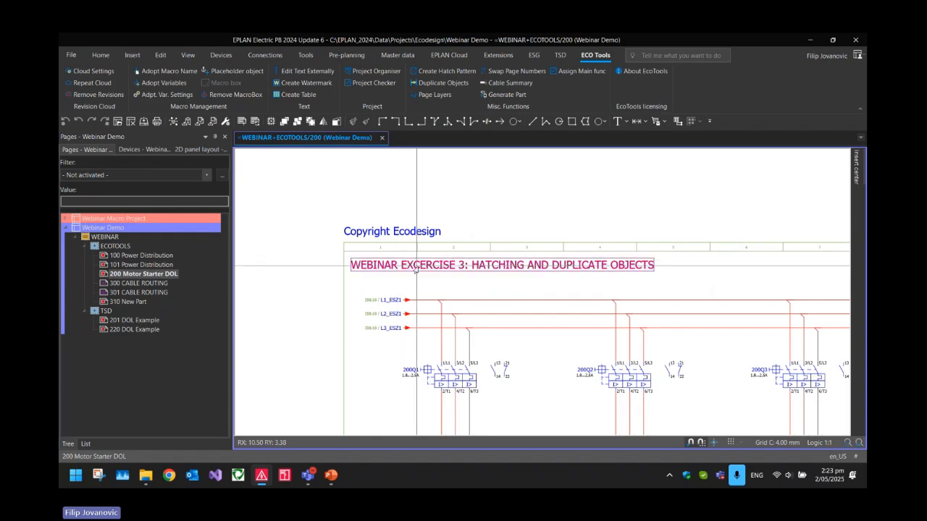
# Check the copyright text above the frame on pages 101 and 100, and return to page 200
pyautogui.scroll(1, 532, 280)
pyautogui.press('pageup')
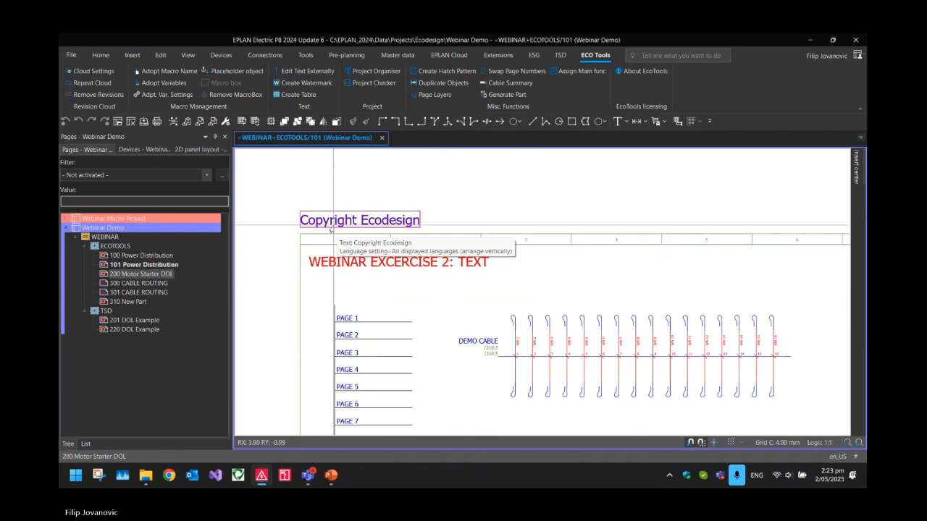
pyautogui.press('pageup')
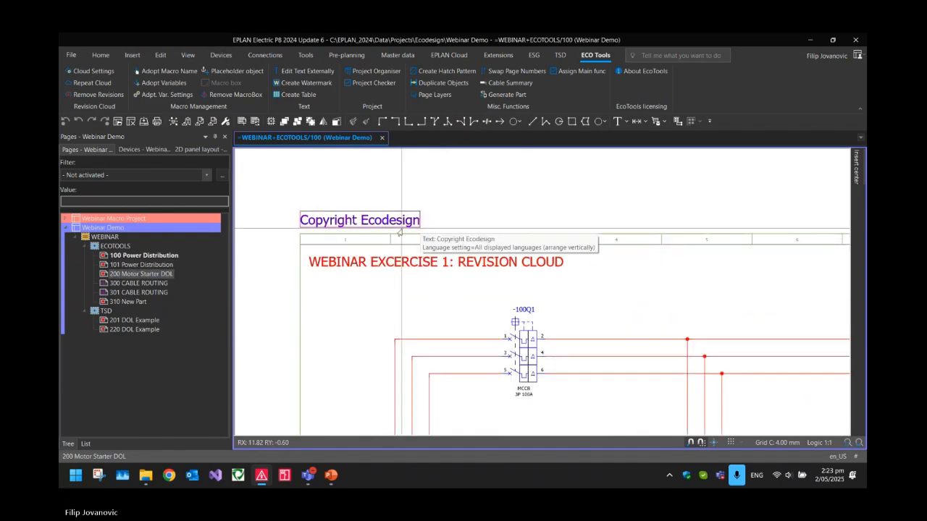
pyautogui.press('pagedown')
pyautogui.press('pagedown')
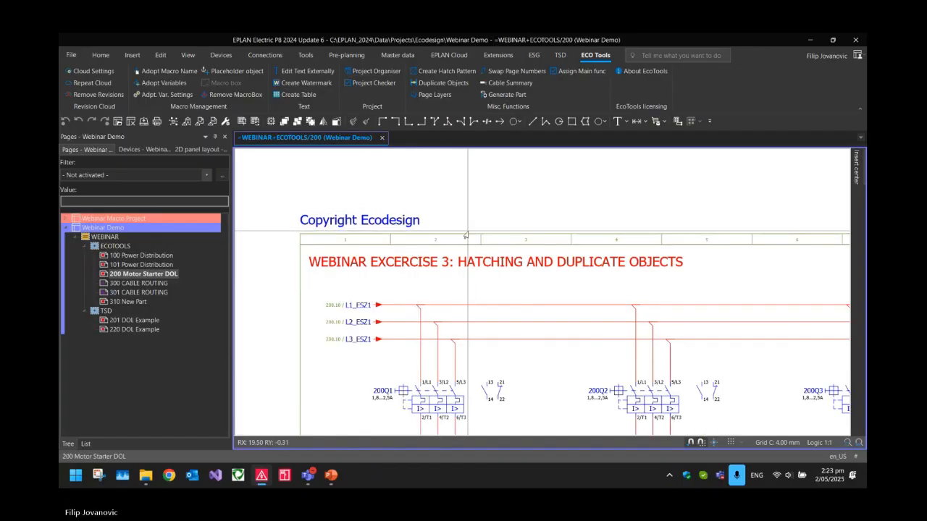
pyautogui.scroll(-4, 469, 212)
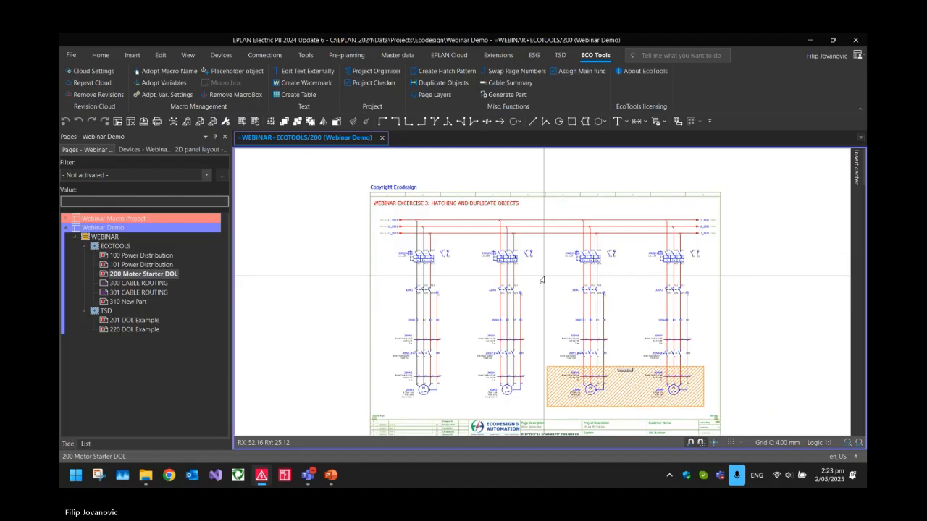
# Examine the coloured bus cable routes and their DEMO-BUS1 labels on CABLE ROUTING page 300
pyautogui.press('pagedown')
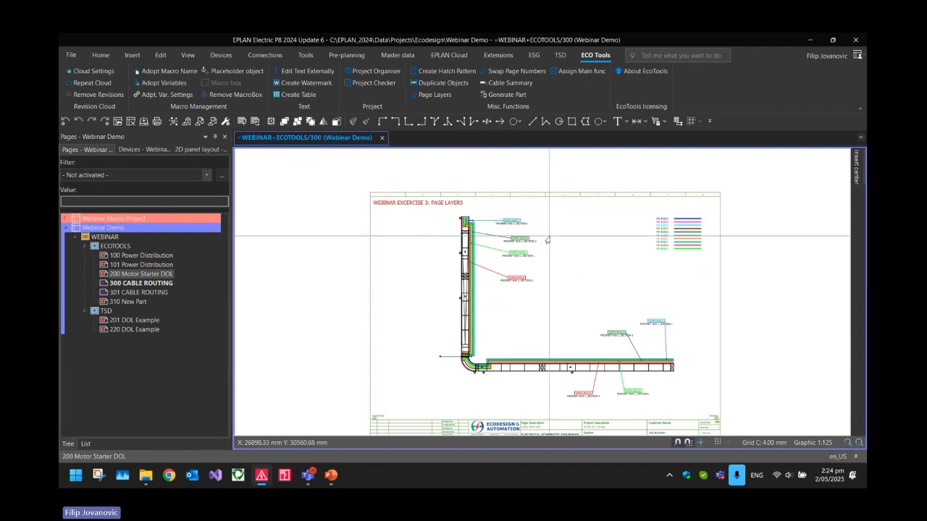
pyautogui.scroll(2, 456, 231)
pyautogui.scroll(3, 463, 229)
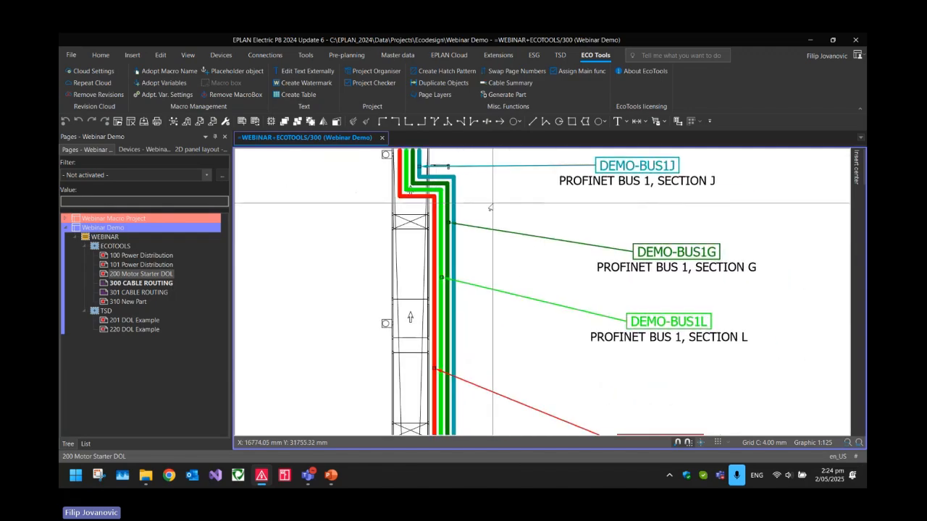
pyautogui.scroll(-3, 493, 206)
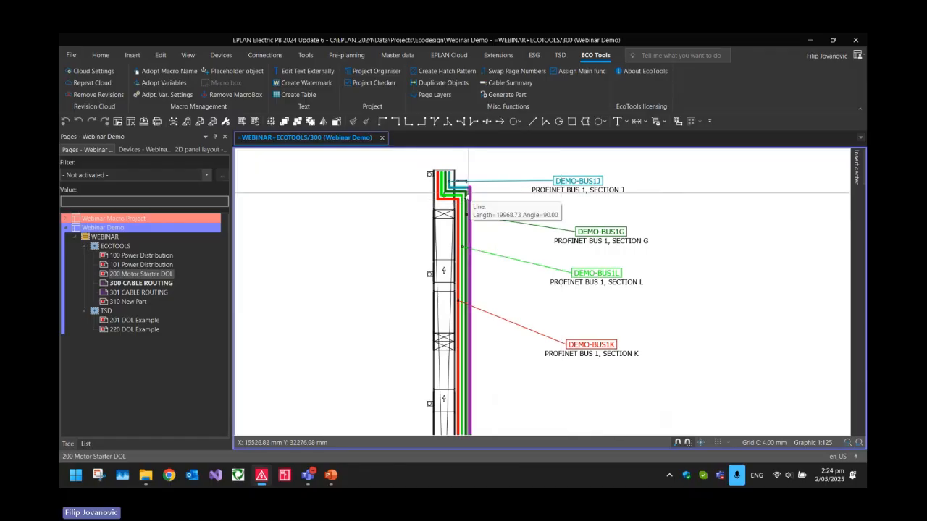
pyautogui.scroll(2, 500, 201)
pyautogui.moveTo(501, 200); pyautogui.dragTo(478, 215, button='middle')
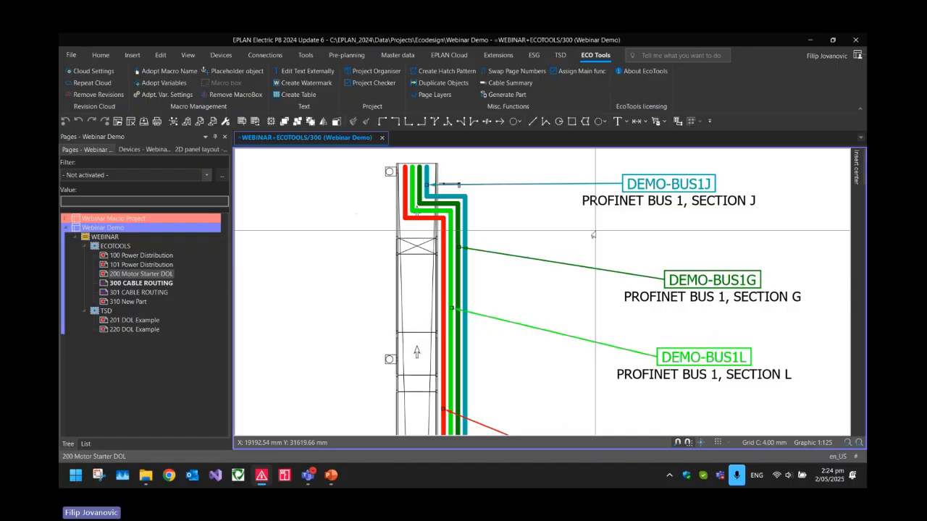
pyautogui.moveTo(617, 211); pyautogui.dragTo(610, 257, button='middle')
pyautogui.scroll(2, 623, 255)
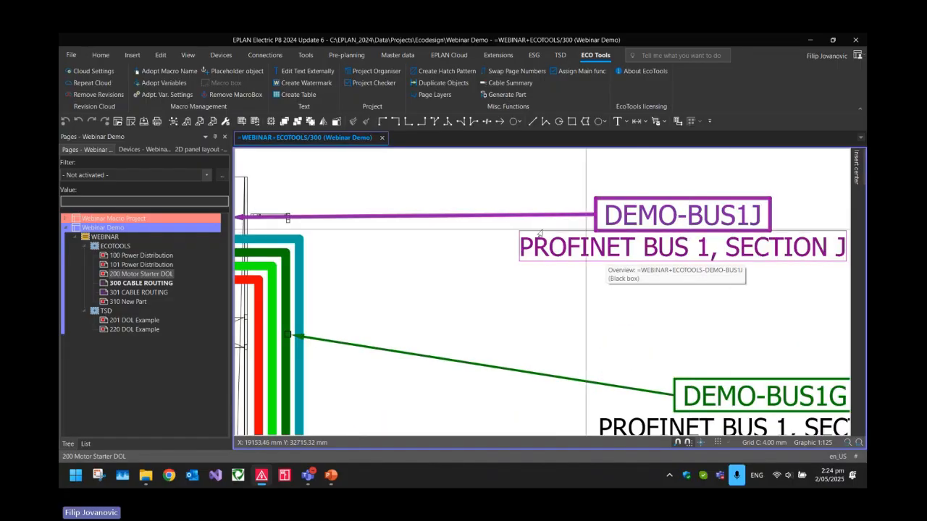
# Check which layer is assigned to the upper vertical segment of the teal DEMO-BUS1J cable route
pyautogui.moveTo(267, 236); pyautogui.dragTo(455, 241, button='middle')
pyautogui.scroll(2, 401, 242)
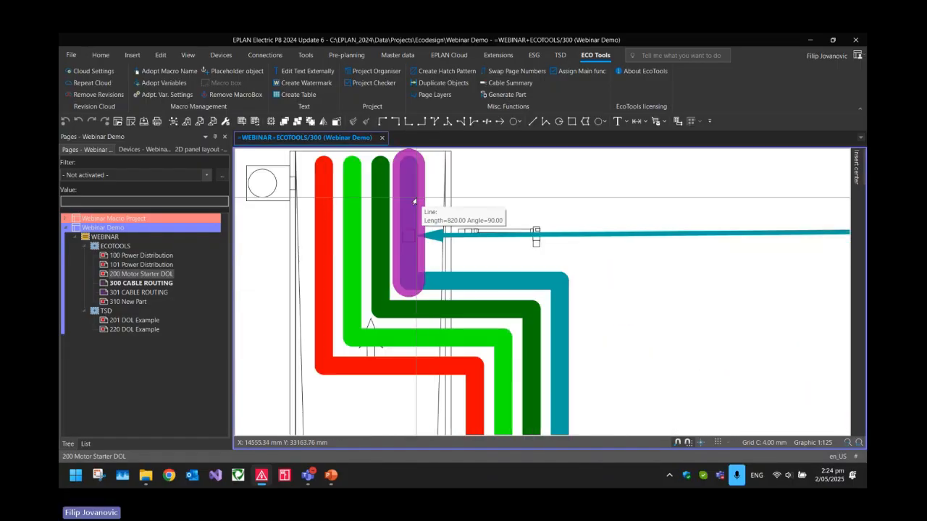
pyautogui.doubleClick(414, 202)
pyautogui.click(477, 322)
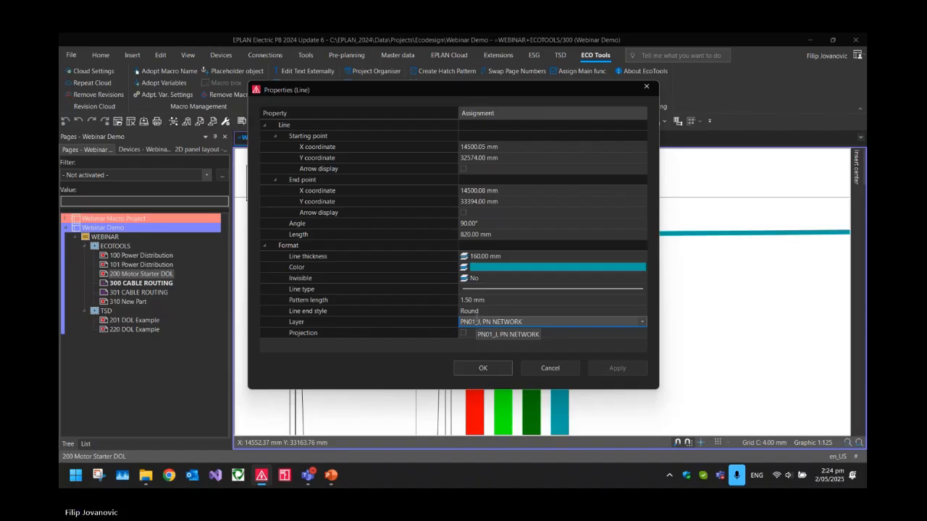
pyautogui.press('Escape')
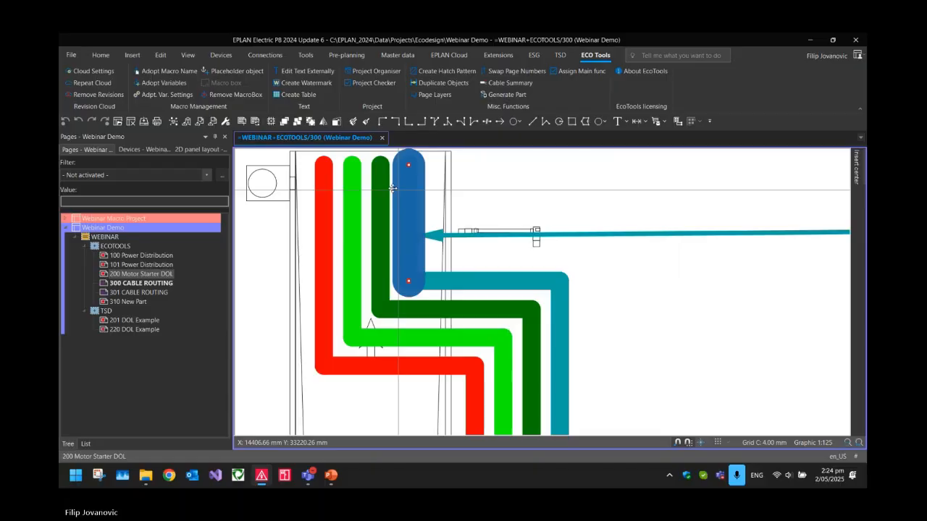
# Hide layer PN01_K on the CABLE ROUTING page with Page Layers in Individual selection mode
pyautogui.scroll(-3, 425, 209)
pyautogui.scroll(-5, 482, 258)
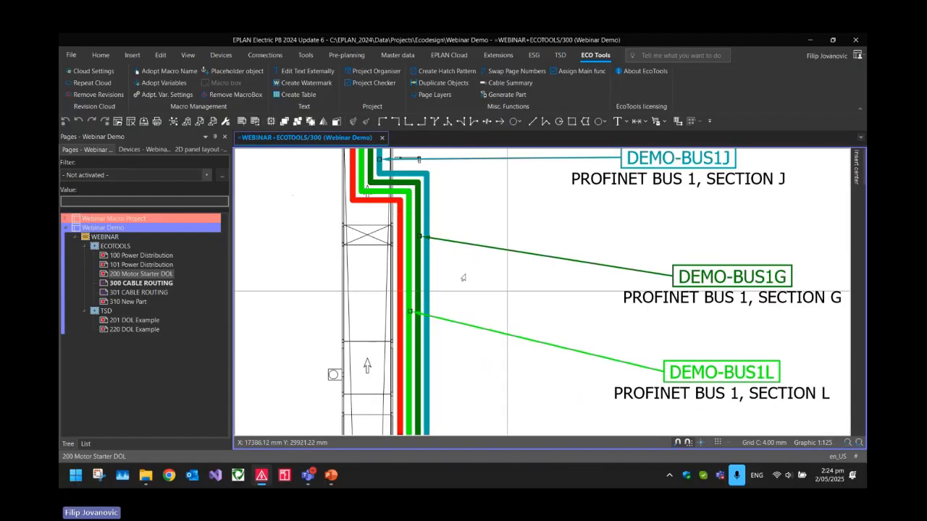
pyautogui.scroll(-4, 499, 269)
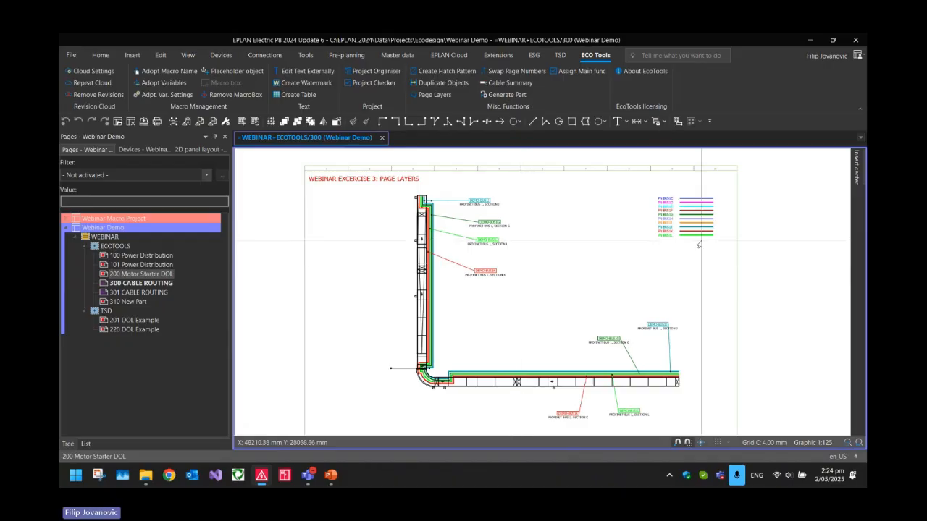
pyautogui.scroll(5, 698, 239)
pyautogui.scroll(-5, 591, 210)
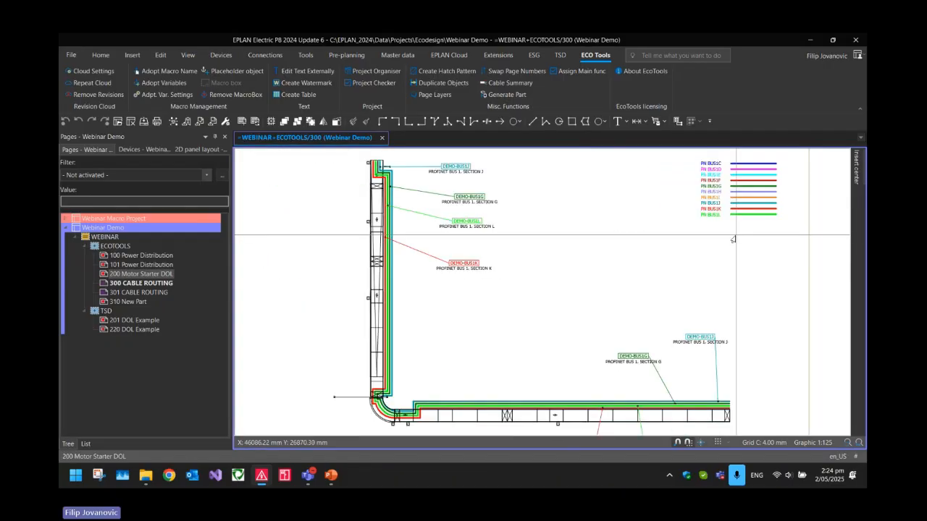
pyautogui.scroll(-2, 611, 259)
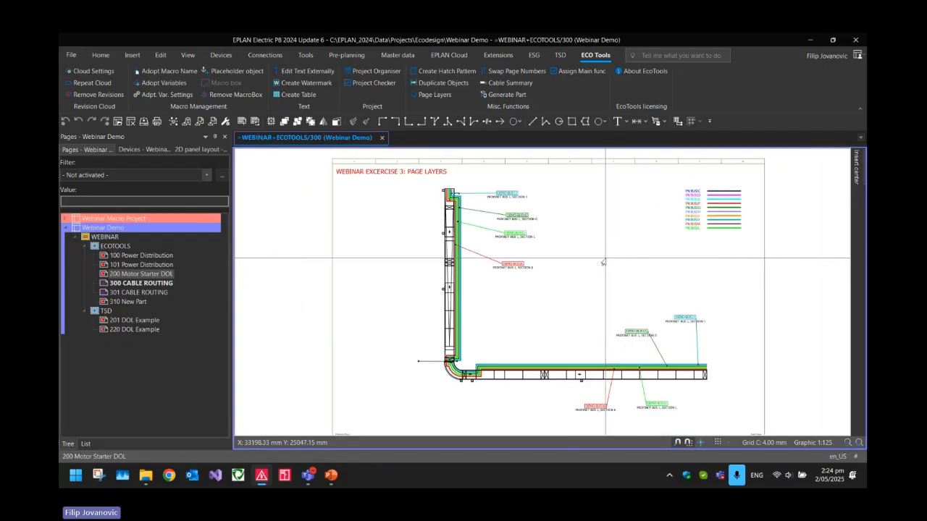
pyautogui.click(433, 96)
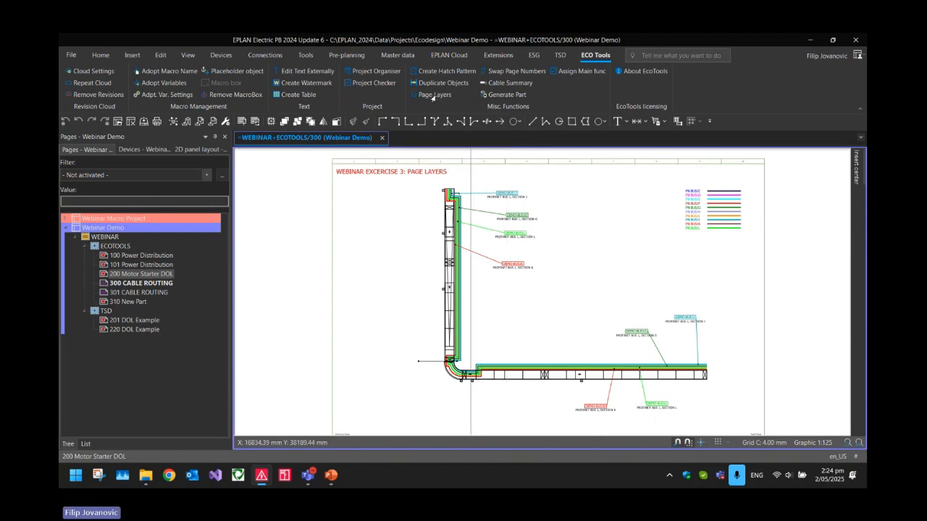
pyautogui.moveTo(435, 157); pyautogui.dragTo(465, 137)
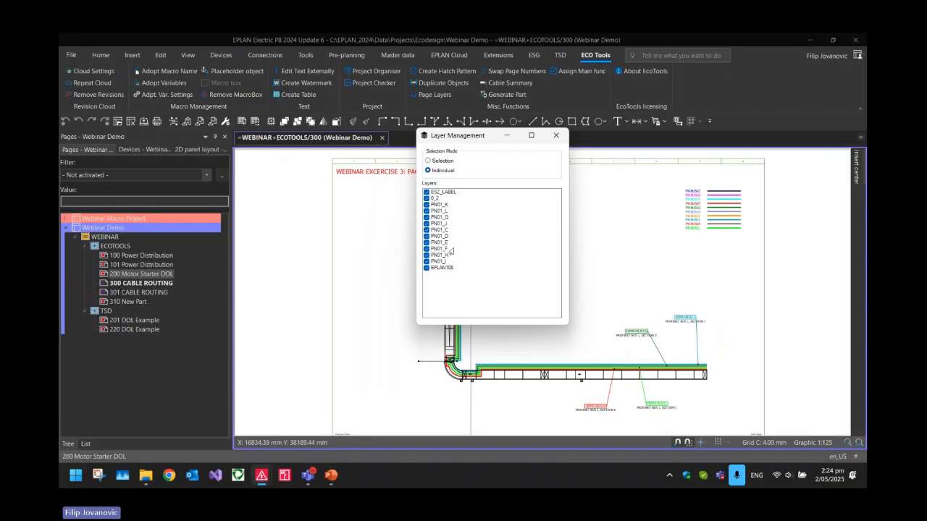
pyautogui.click(436, 207)
pyautogui.click(426, 206)
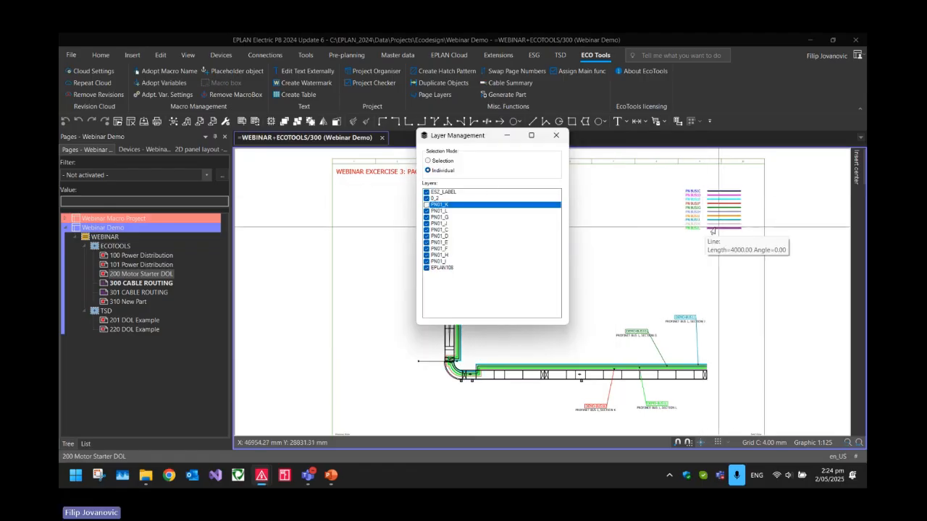
pyautogui.click(556, 137)
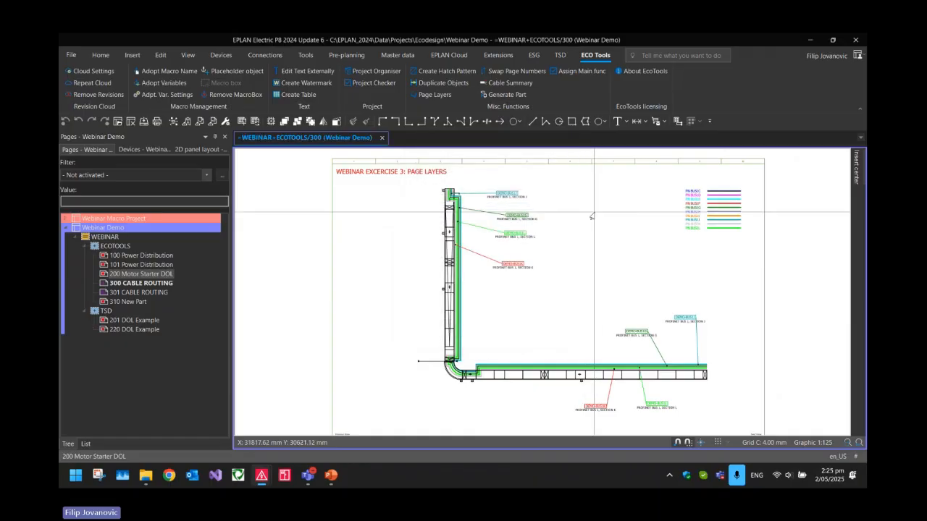
# Hide layers PN01_L and PN01_J on the CABLE ROUTING page as well, and inspect the remaining cable route
pyautogui.scroll(3, 610, 221)
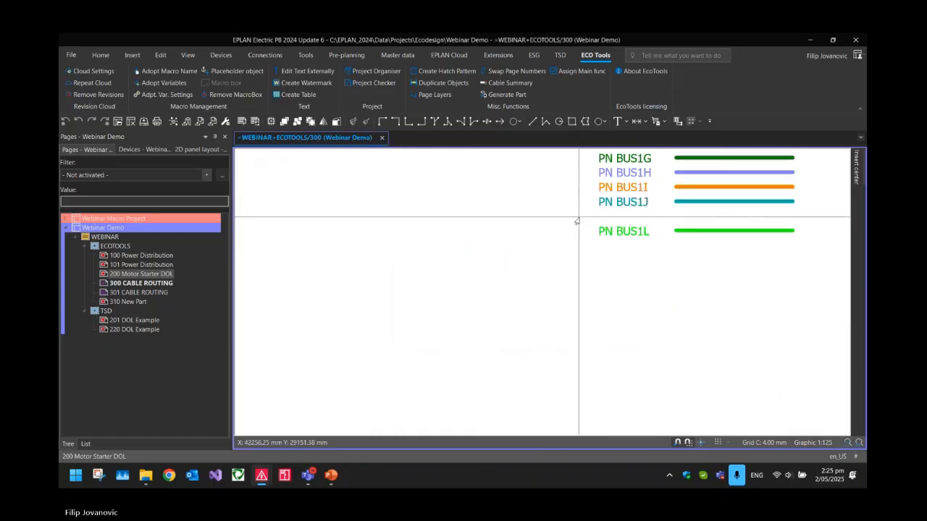
pyautogui.scroll(-2, 763, 211)
pyautogui.scroll(5, 439, 304)
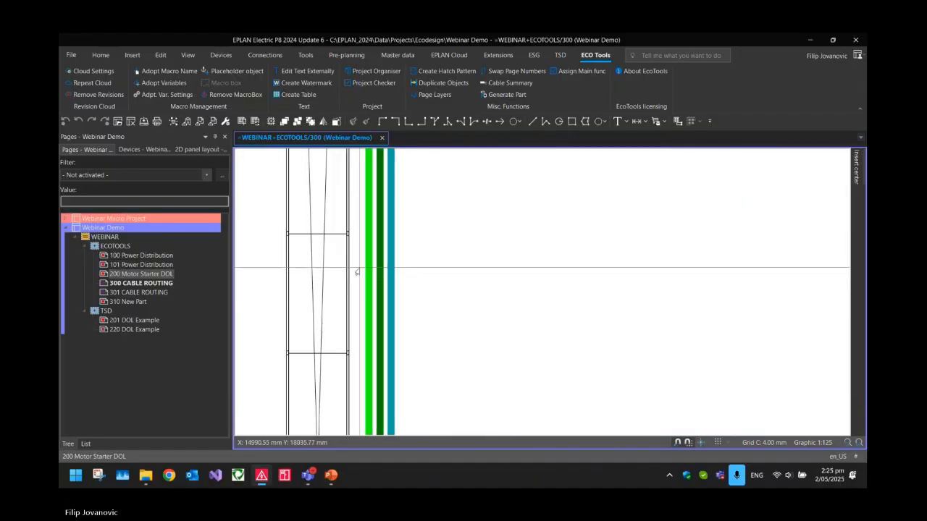
pyautogui.scroll(-4, 358, 273)
pyautogui.scroll(-5, 359, 273)
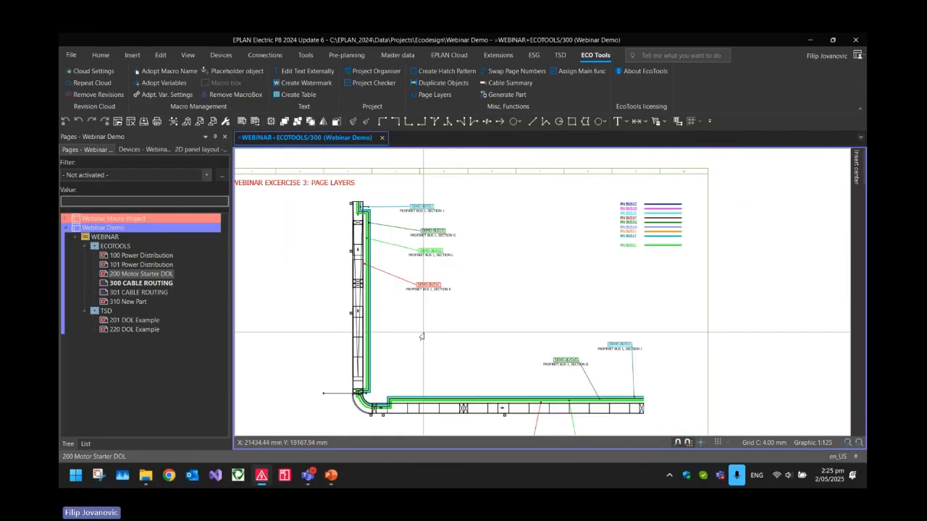
pyautogui.click(434, 94)
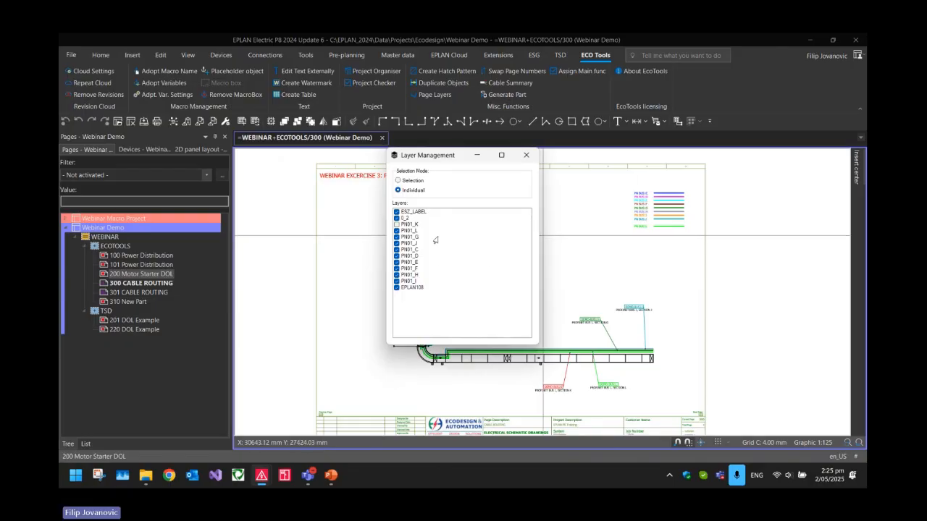
pyautogui.click(396, 232)
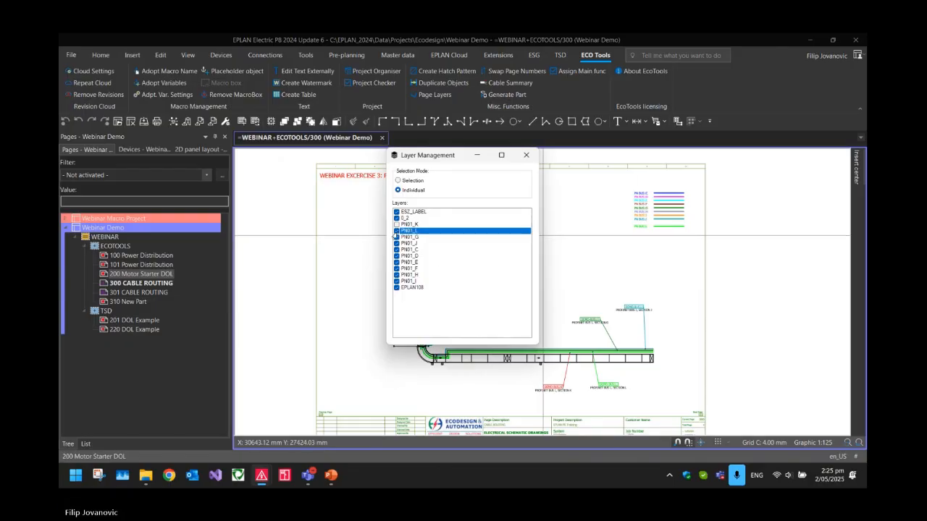
pyautogui.click(396, 231)
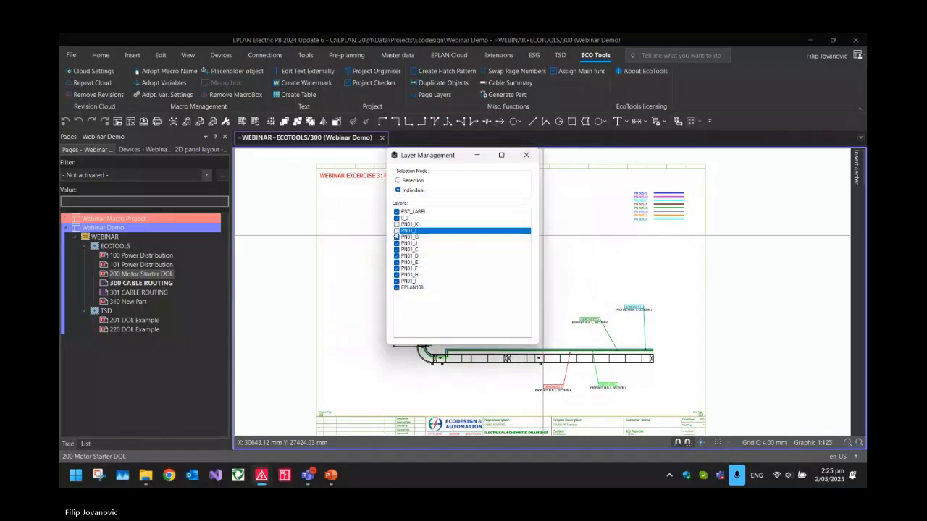
pyautogui.click(396, 244)
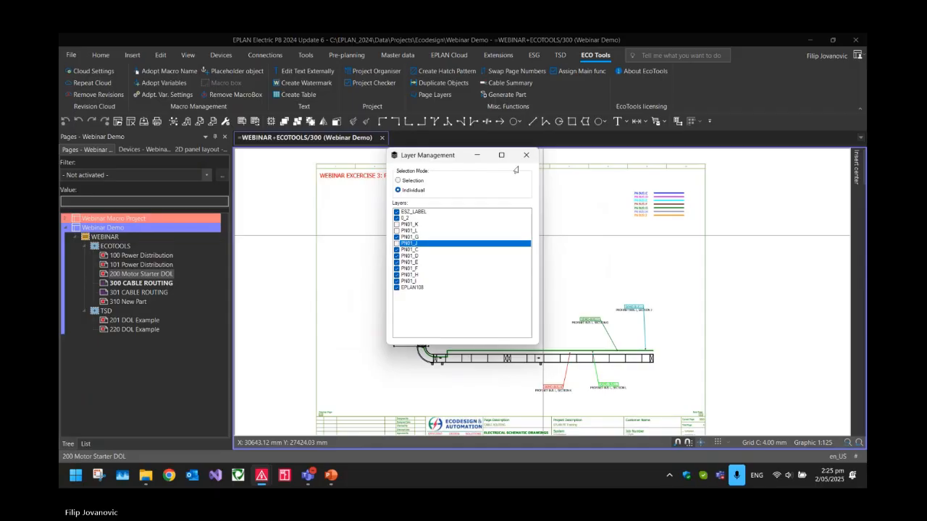
pyautogui.click(526, 155)
pyautogui.scroll(6, 413, 308)
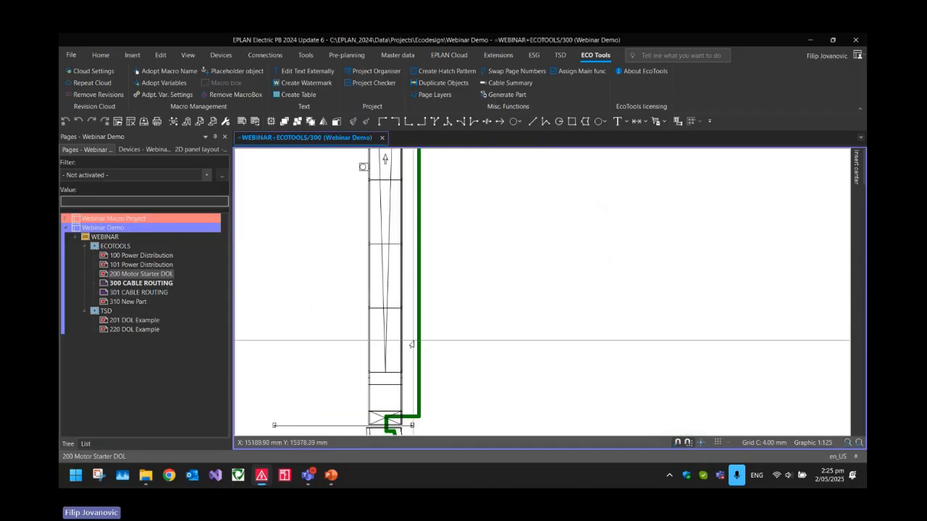
pyautogui.scroll(1, 409, 322)
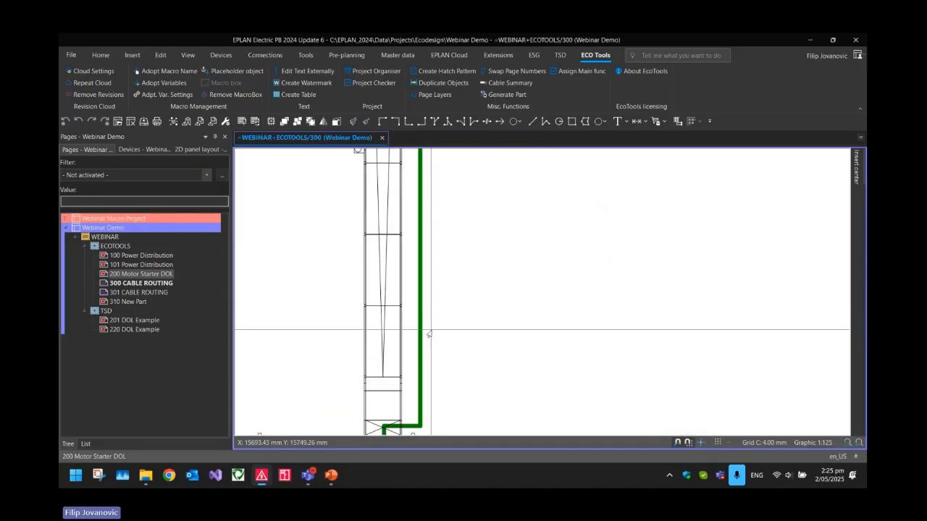
pyautogui.scroll(-7, 409, 341)
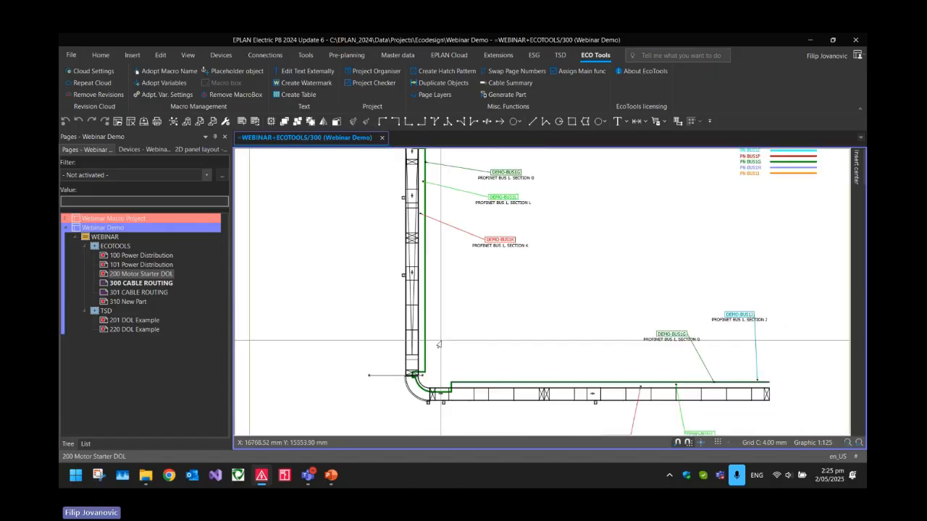
# Show layers PN01_K, PN01_L and PN01_J again together by executing Page Layers in Selection mode
pyautogui.click(420, 95)
pyautogui.moveTo(432, 165)
pyautogui.mouseDown()
pyautogui.moveTo(321, 172)
pyautogui.moveTo(448, 173)
pyautogui.mouseUp()
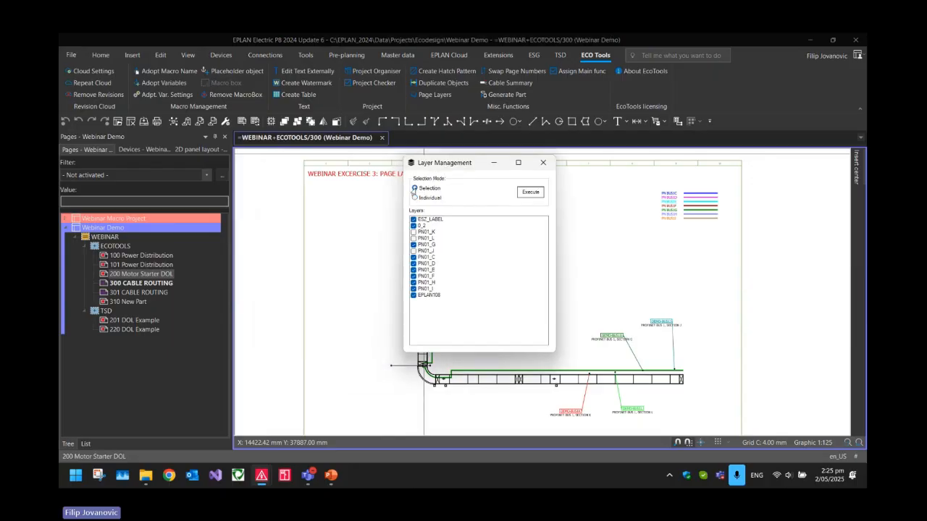
pyautogui.click(411, 232)
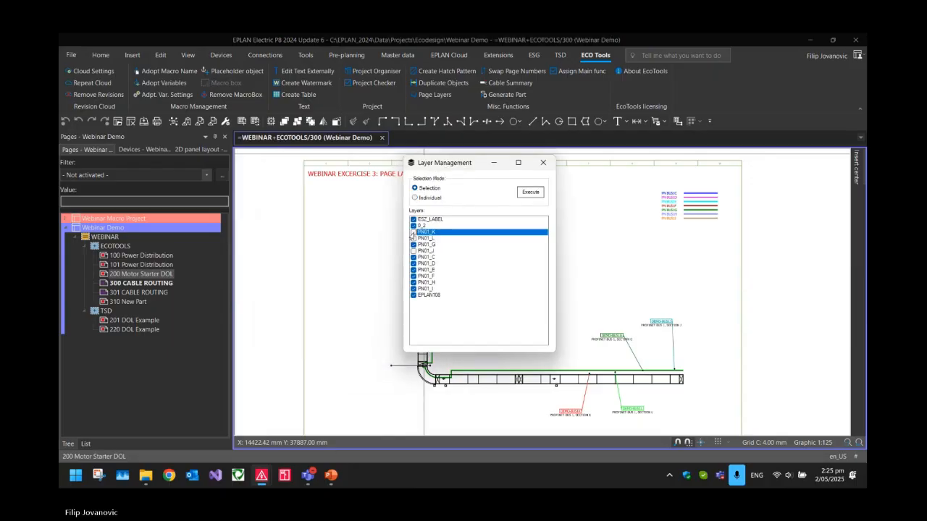
pyautogui.click(413, 239)
pyautogui.click(413, 250)
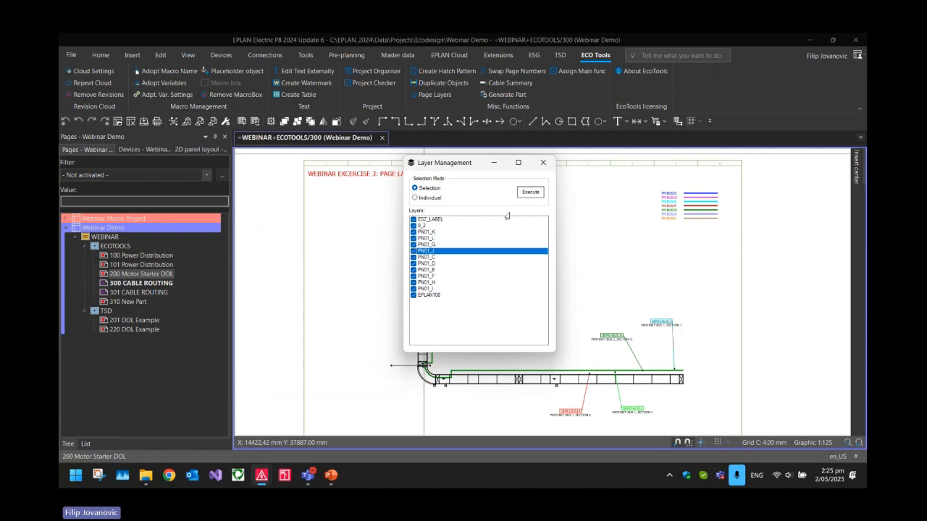
pyautogui.click(519, 195)
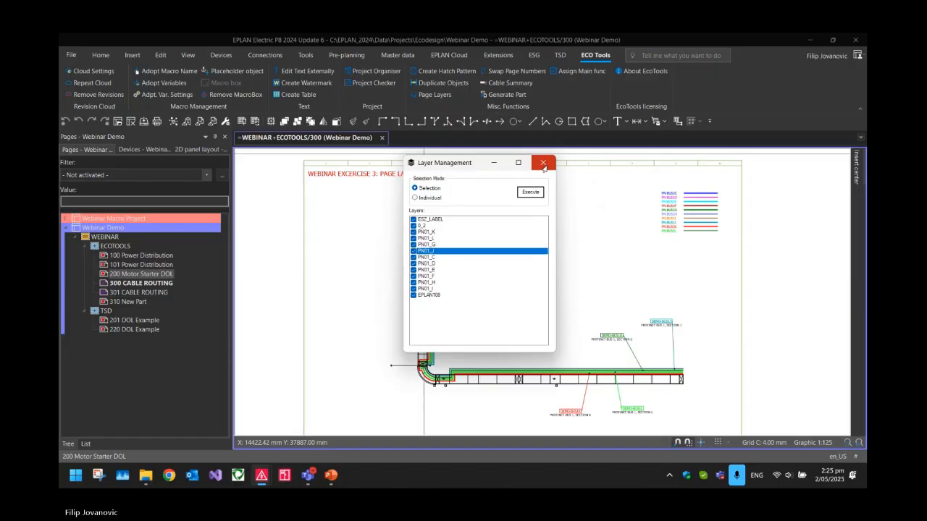
pyautogui.click(543, 164)
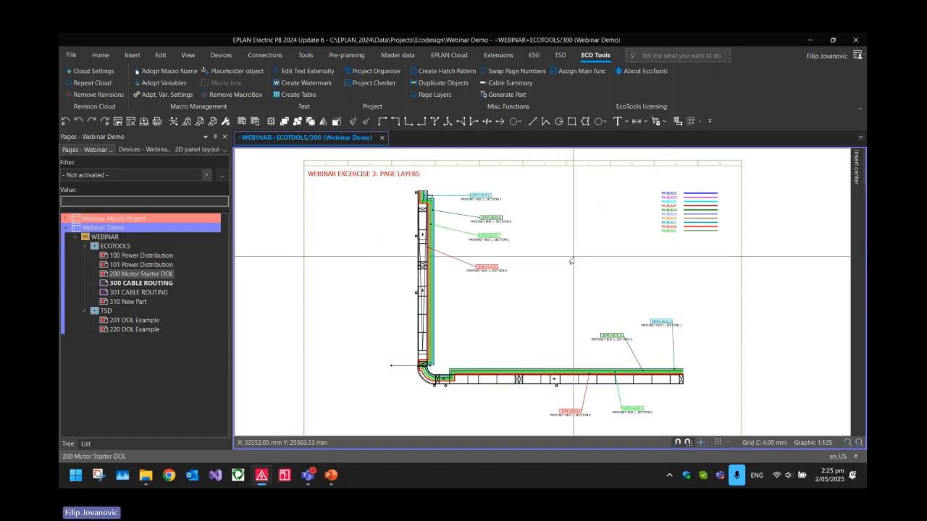
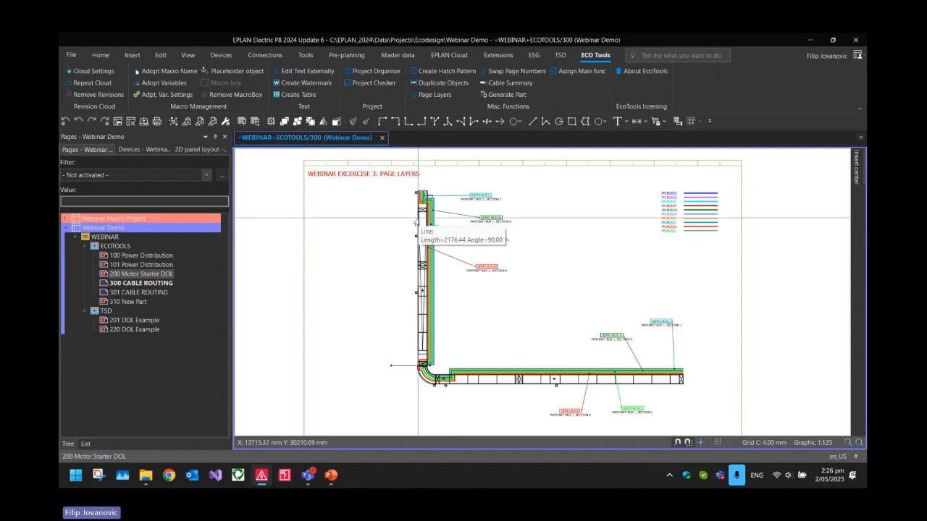
# Compare pages 301 and 300 CABLE ROUTING, ending on page 300
pyautogui.press('pagedown')
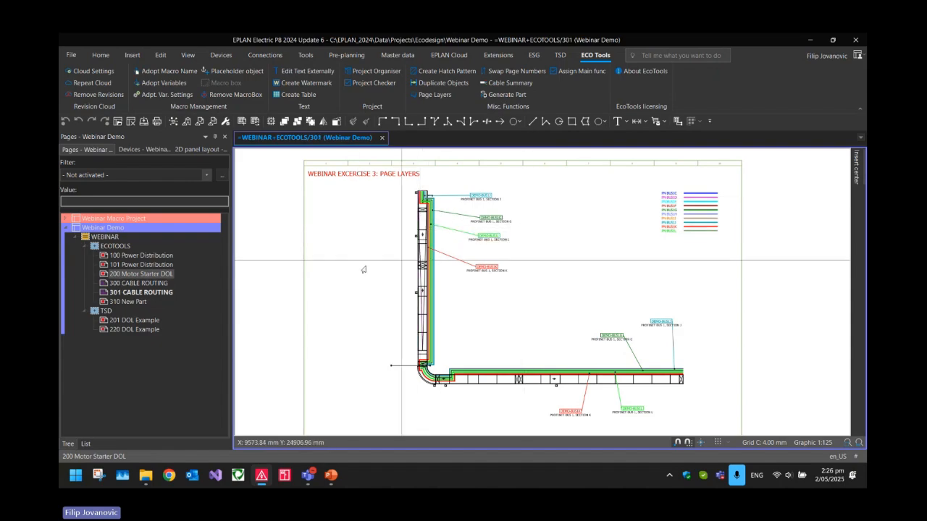
pyautogui.click(115, 293)
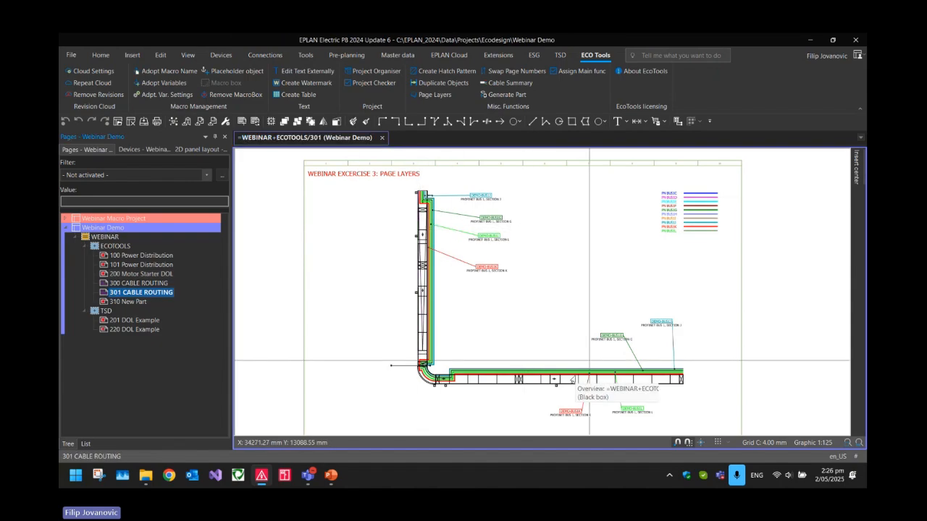
pyautogui.click(114, 283)
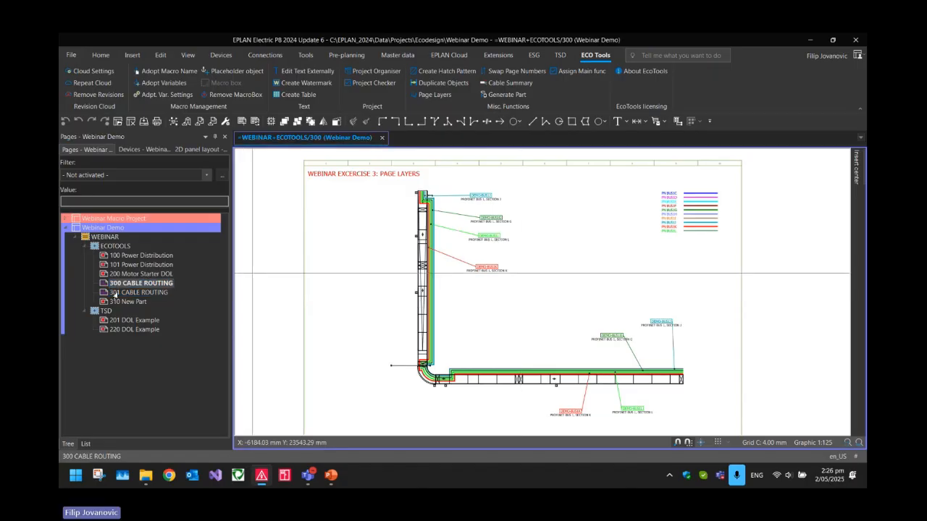
# Hide layer PN01_K on page 300 CABLE ROUTING using Page Layers in Individual selection mode
pyautogui.click(429, 95)
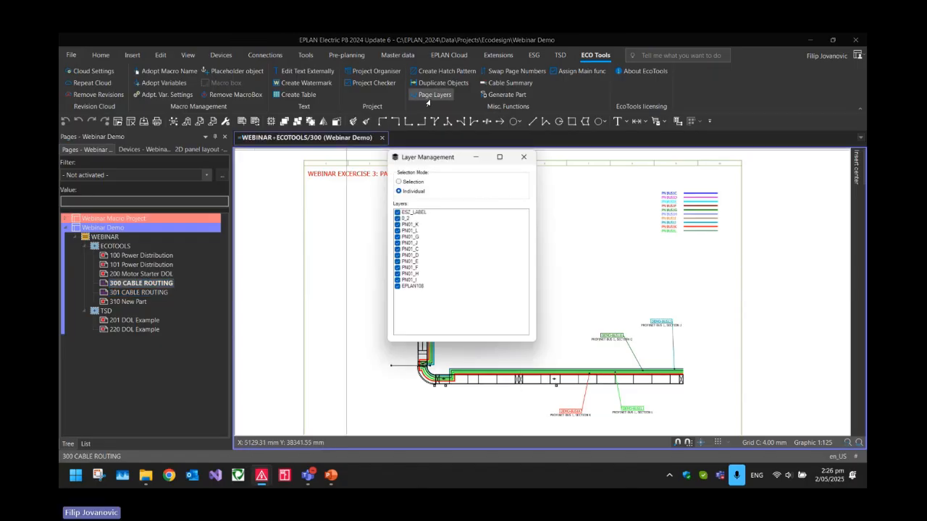
pyautogui.click(398, 225)
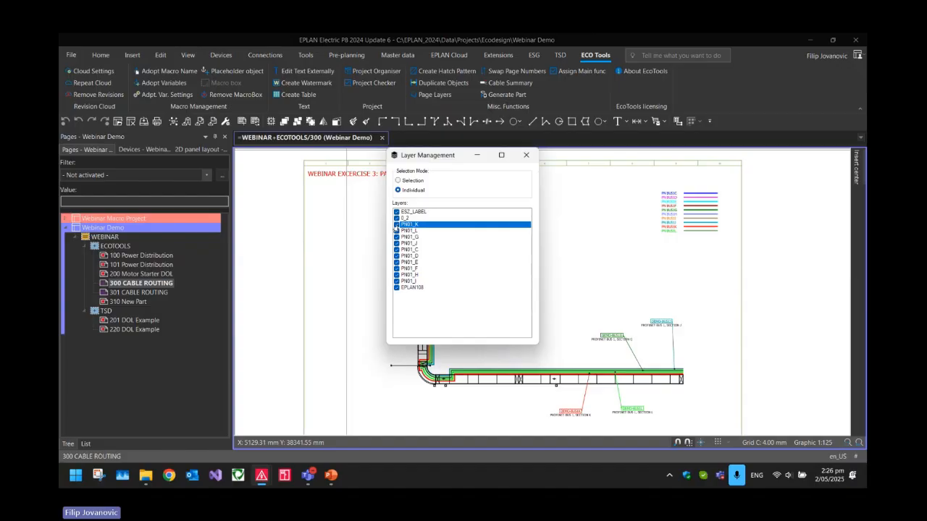
pyautogui.click(396, 225)
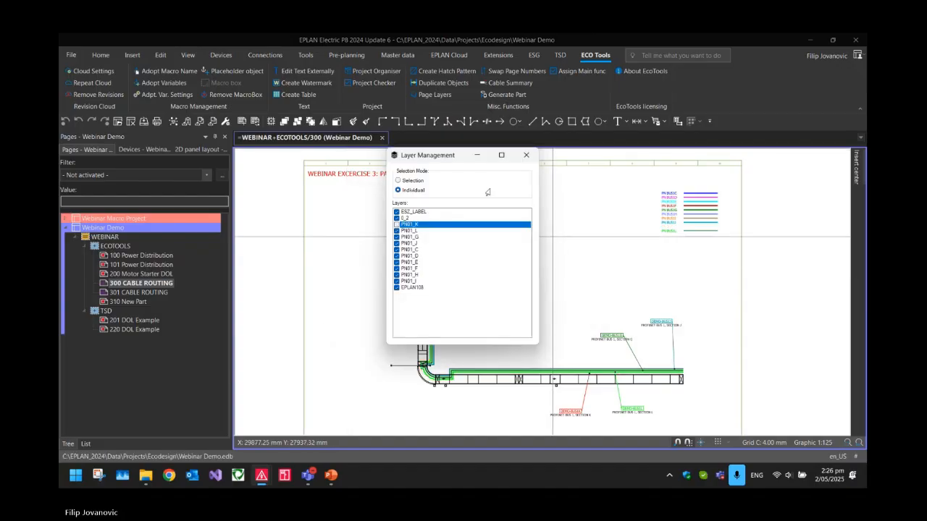
pyautogui.click(525, 155)
# Inspect the cable routes on page 300 and compare them with those on page 301 CABLE ROUTING
pyautogui.scroll(5, 657, 235)
pyautogui.scroll(-3, 658, 235)
pyautogui.press('pagedown')
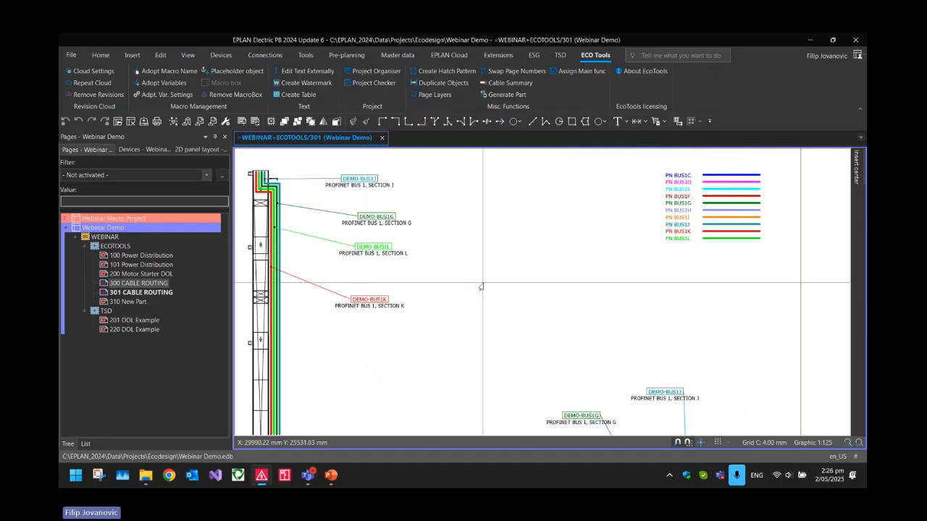
pyautogui.scroll(-3, 484, 291)
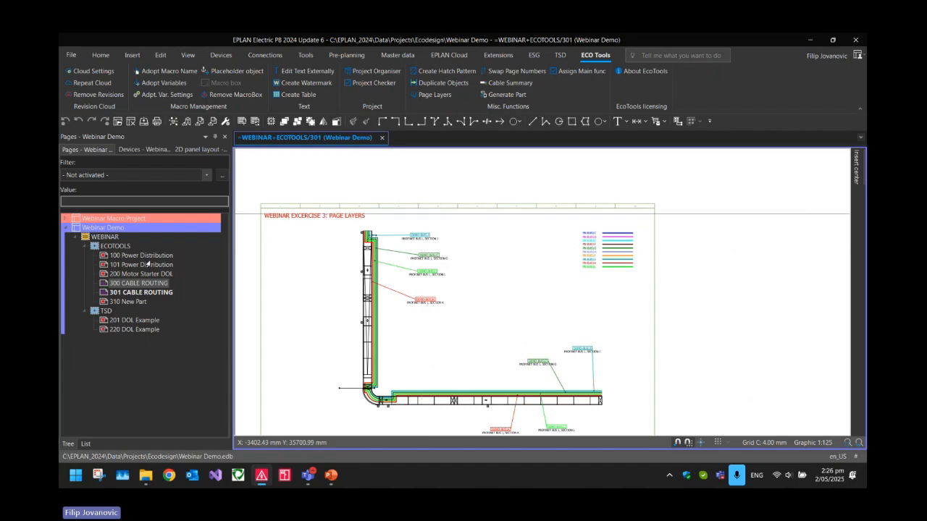
# Swap the page numbers of 200 Motor Starter DOL and 300 CABLE ROUTING
pyautogui.click(119, 275)
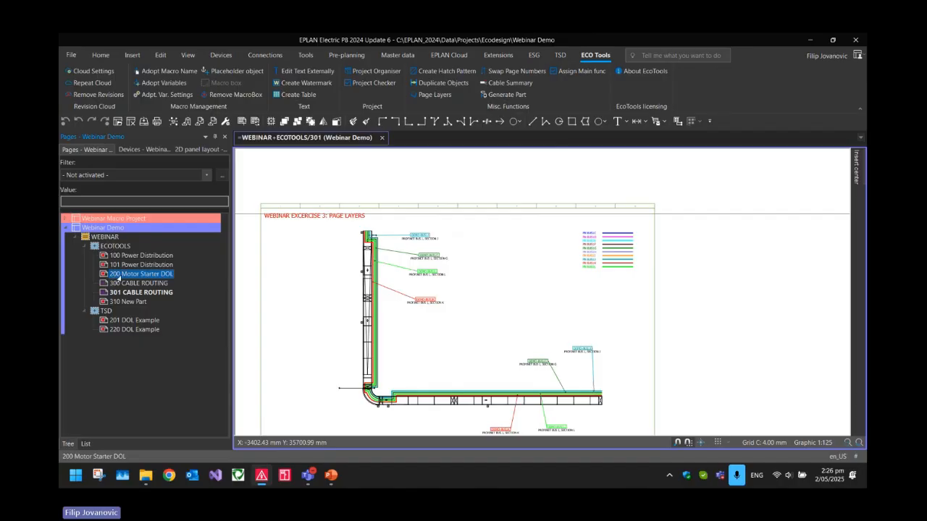
pyautogui.keyDown('ctrl'); pyautogui.click(117, 283); pyautogui.keyUp('ctrl')
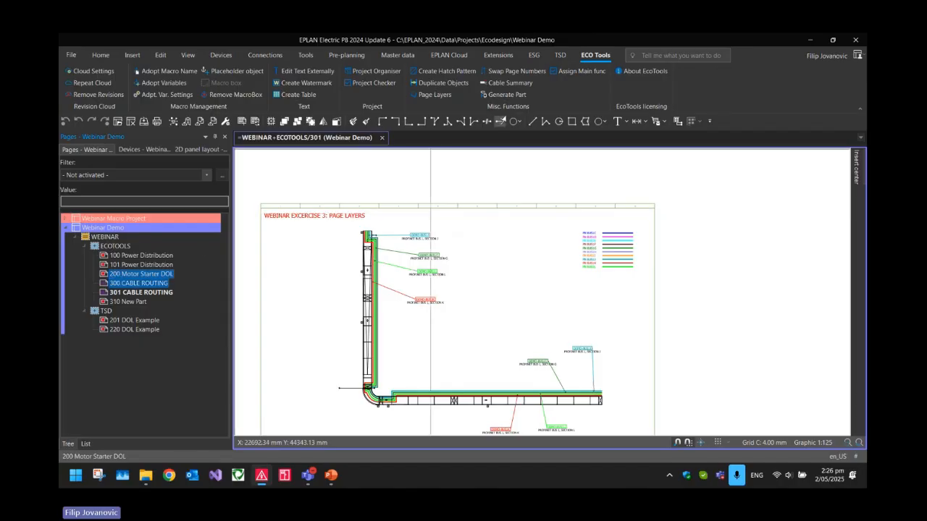
pyautogui.click(516, 71)
# Swap the page numbers of 200 CABLE ROUTING and 300 Motor Starter DOL back to their original assignment
pyautogui.click(124, 274)
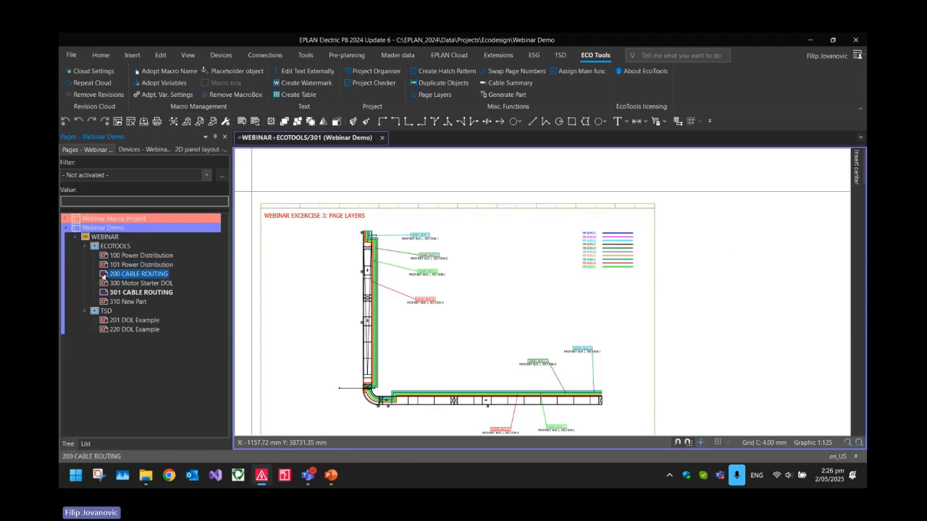
pyautogui.click(113, 283)
pyautogui.keyDown('ctrl'); pyautogui.click(124, 274); pyautogui.keyUp('ctrl')
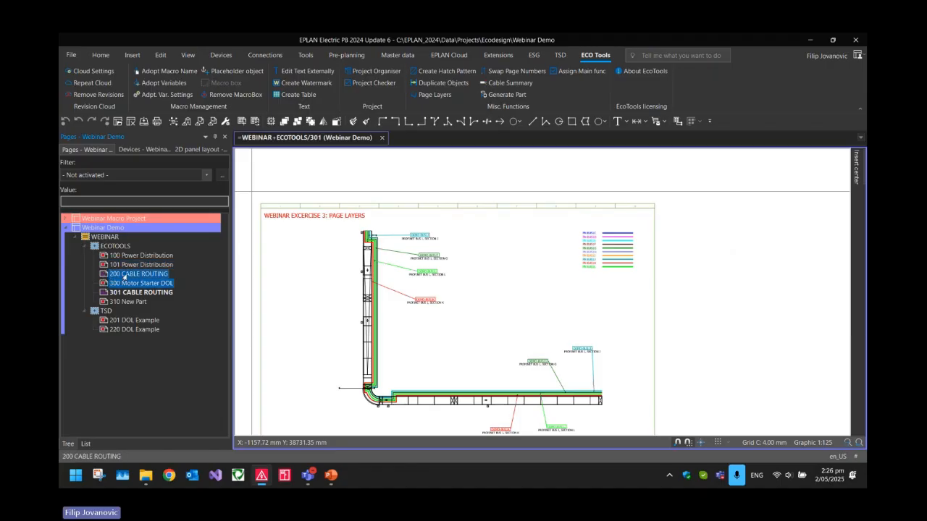
pyautogui.click(499, 75)
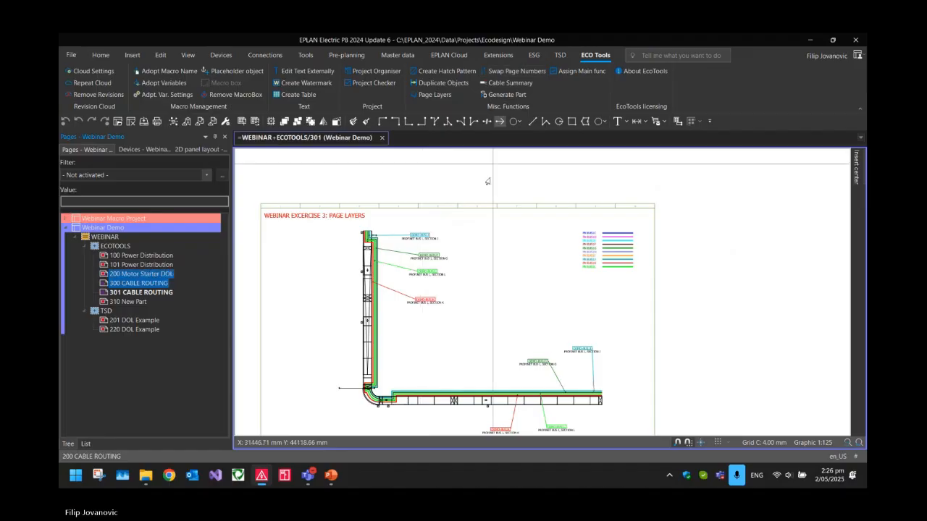
pyautogui.click(477, 204)
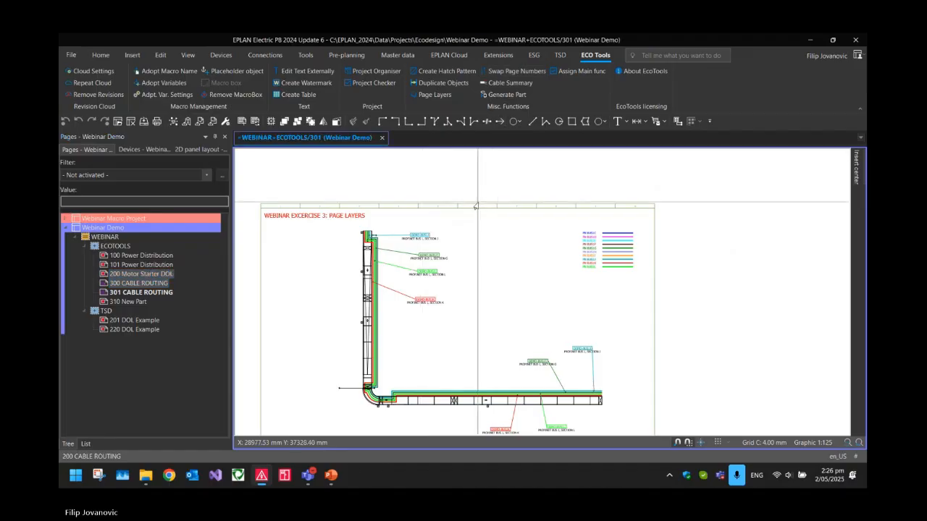
# Generate a Cable Summary for the whole Webinar Demo project and switch to the resulting Excel workbook
pyautogui.click(134, 267)
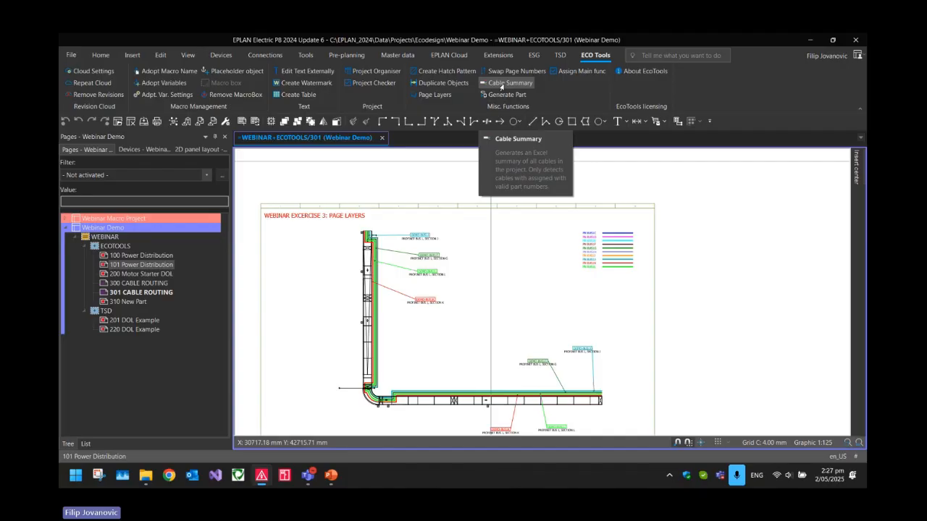
pyautogui.click(101, 227)
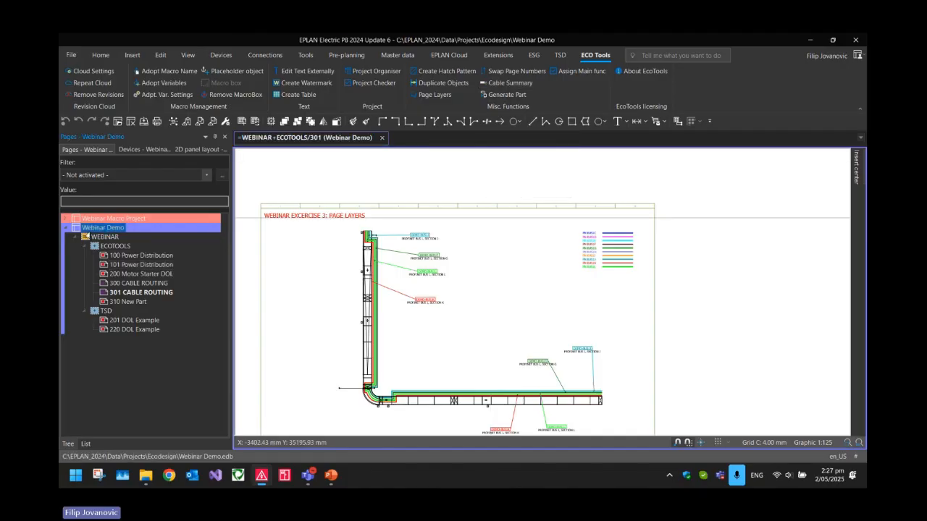
pyautogui.click(494, 88)
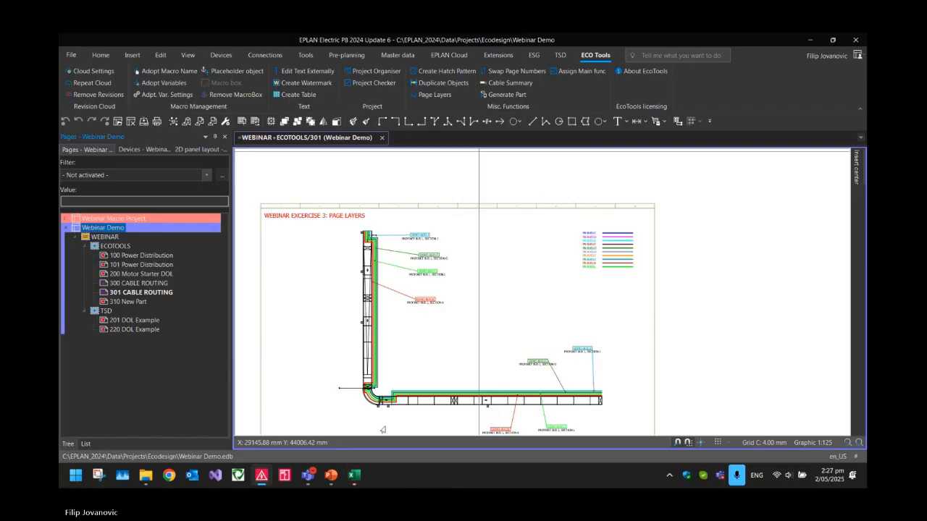
pyautogui.click(354, 475)
pyautogui.click(457, 264)
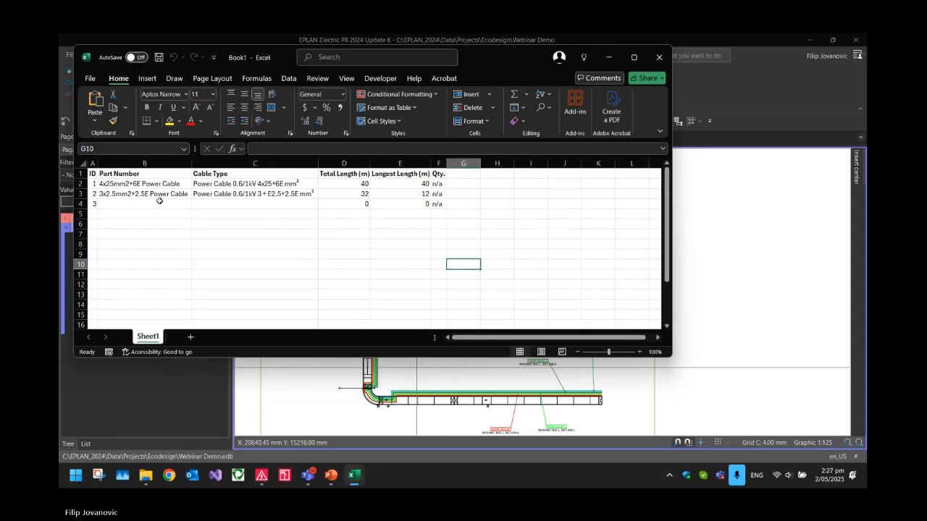
# Review the total and longest lengths listed for the two power cable part numbers in the cable summary
pyautogui.click(326, 187)
pyautogui.moveTo(326, 187); pyautogui.dragTo(327, 194)
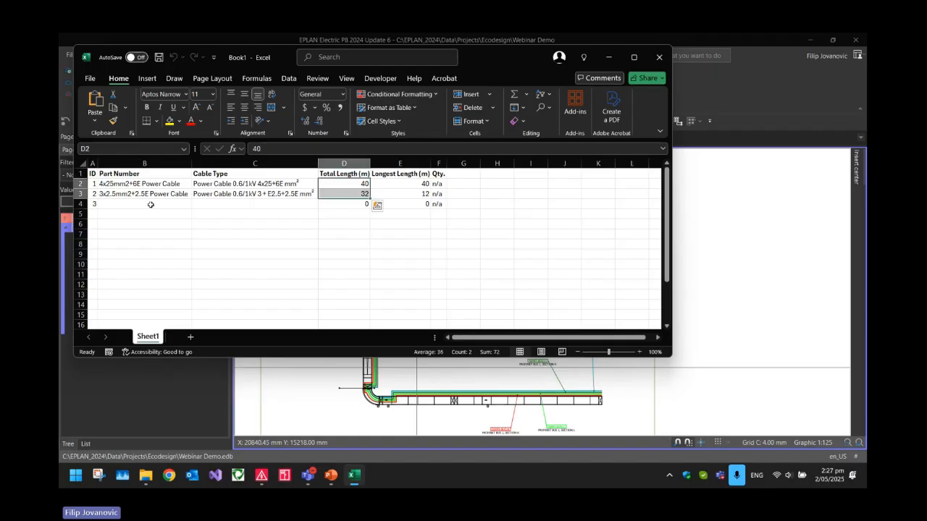
pyautogui.moveTo(393, 184); pyautogui.dragTo(394, 193)
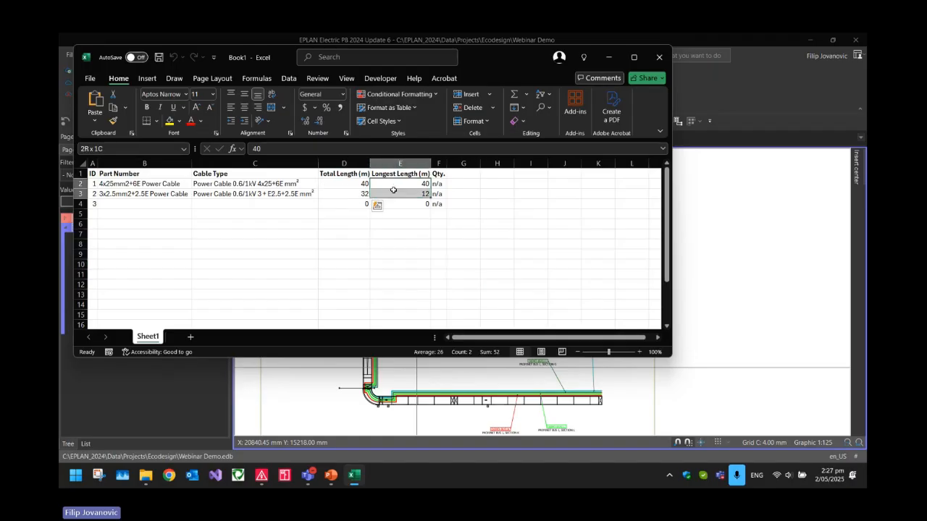
pyautogui.click(394, 193)
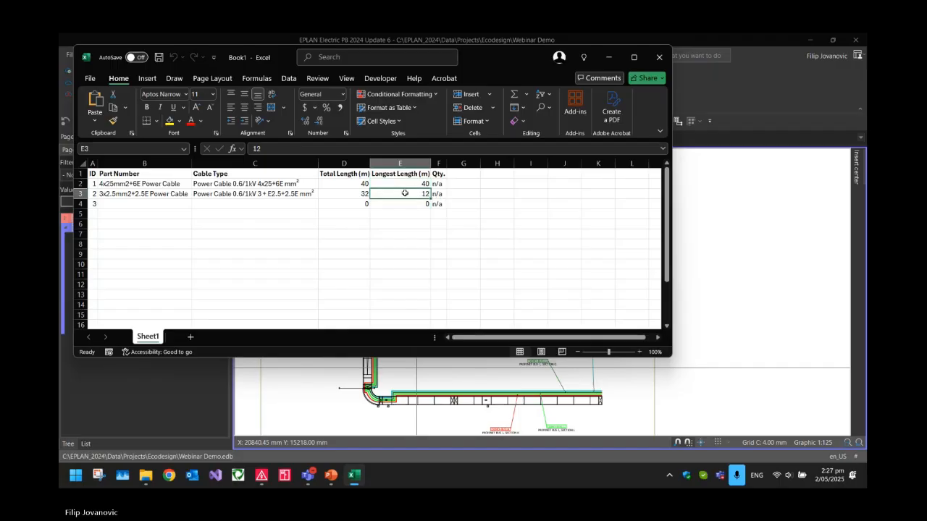
pyautogui.doubleClick(421, 193)
pyautogui.click(161, 184)
pyautogui.click(148, 194)
pyautogui.click(394, 195)
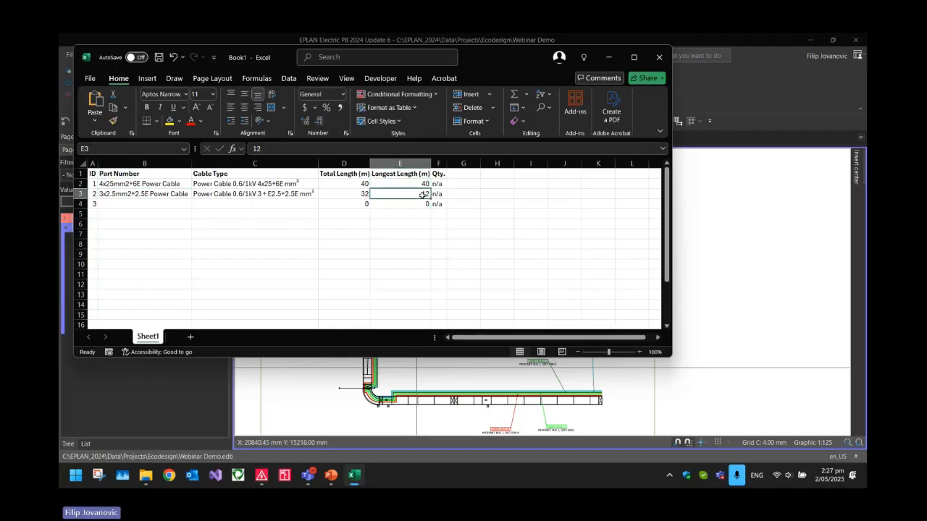
# Close the cable summary workbook without saving it and return to EPLAN
pyautogui.click(385, 228)
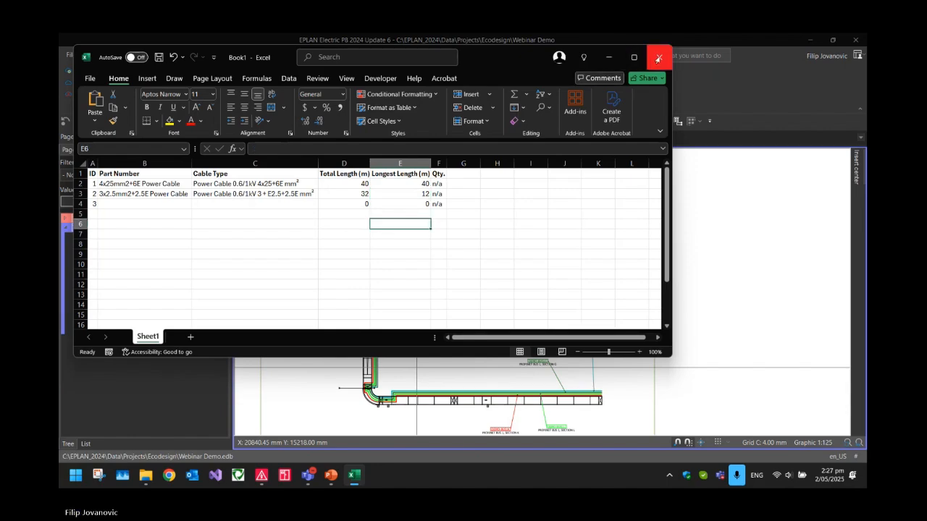
pyautogui.click(658, 58)
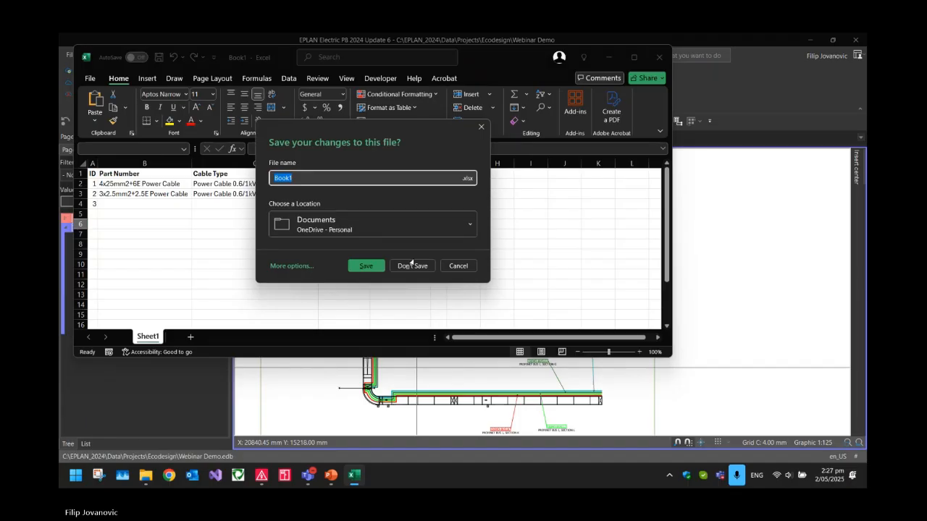
pyautogui.click(412, 265)
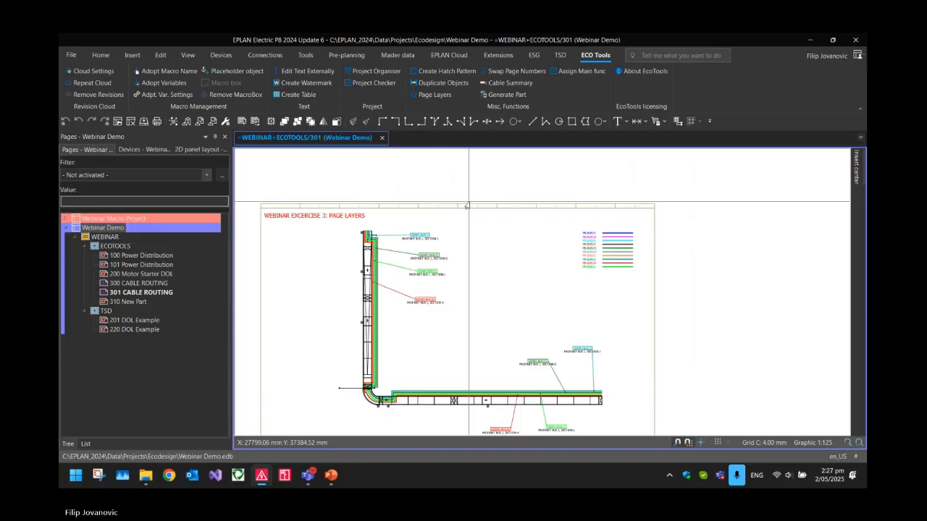
# Open page 310 New Part and bring the 100A1 conveyor device into close view
pyautogui.press('pagedown')
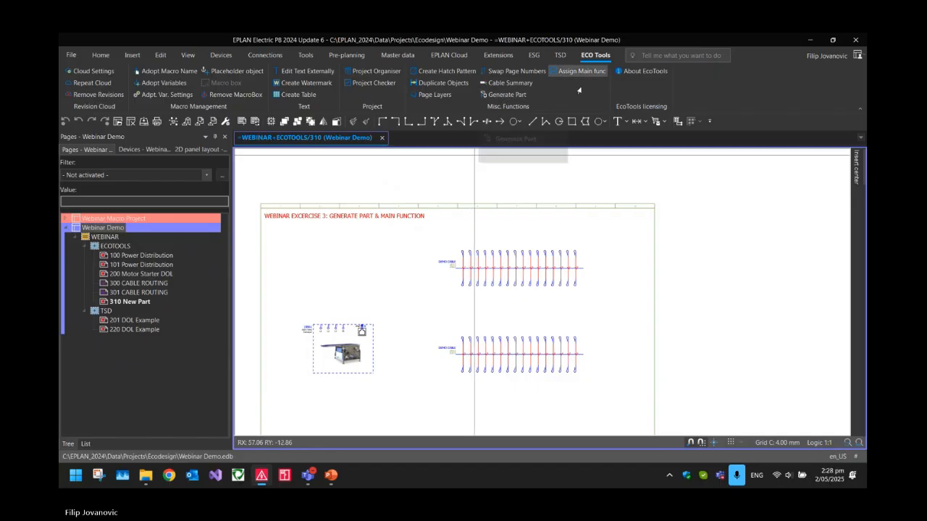
pyautogui.moveTo(381, 366); pyautogui.dragTo(480, 300, button='middle')
pyautogui.scroll(3, 444, 301)
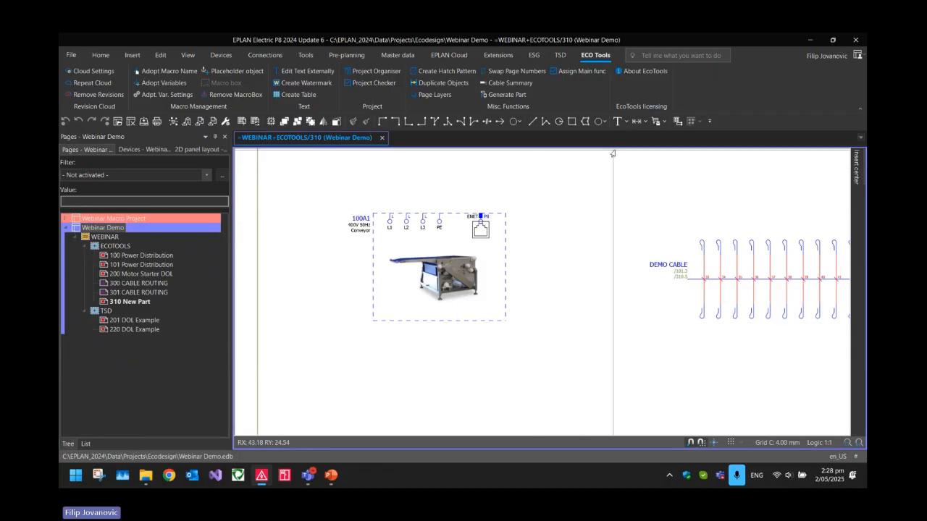
# Examine in parts management how a part is created manually under General > Local and which properties it needs, and close it
pyautogui.click(654, 122)
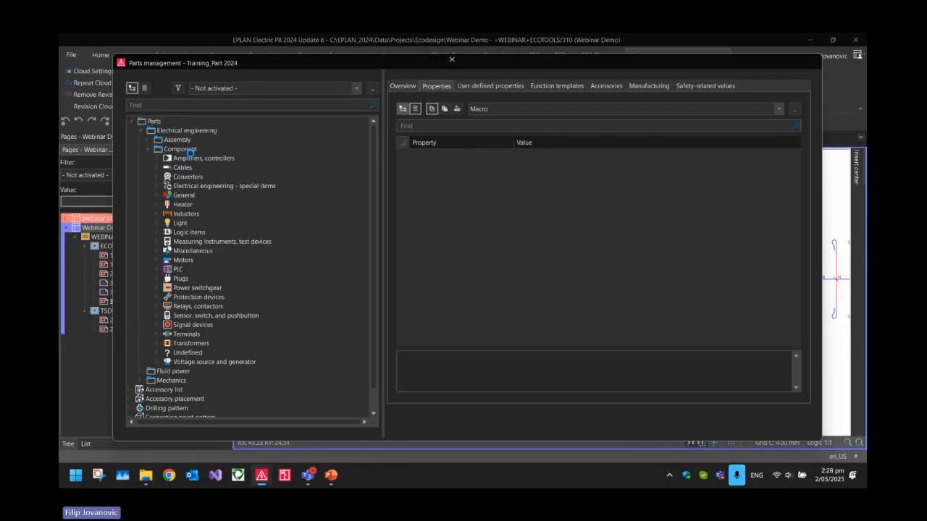
pyautogui.click(160, 197)
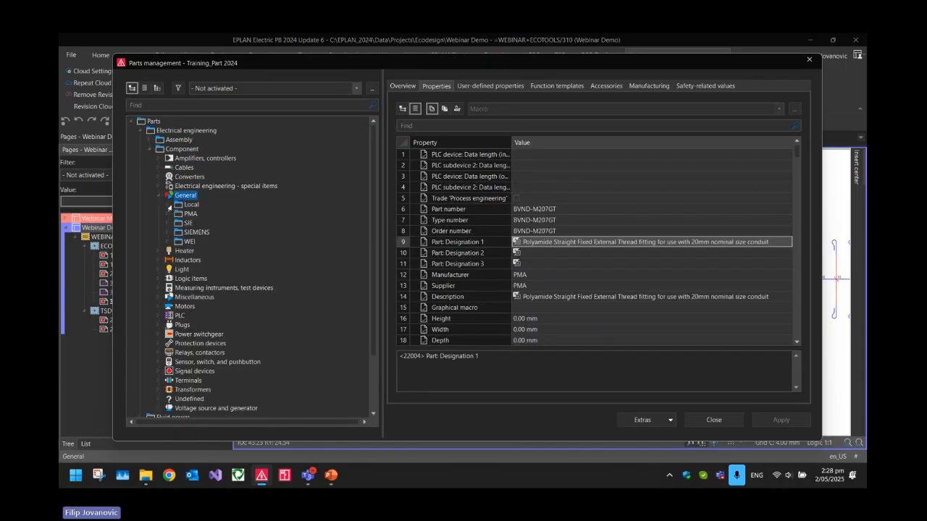
pyautogui.click(169, 206)
pyautogui.click(190, 214)
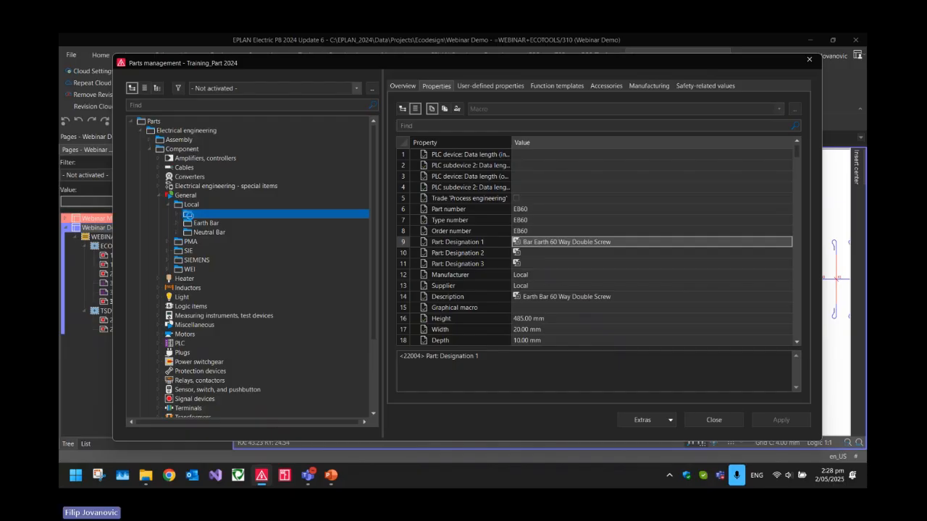
pyautogui.rightClick(201, 216)
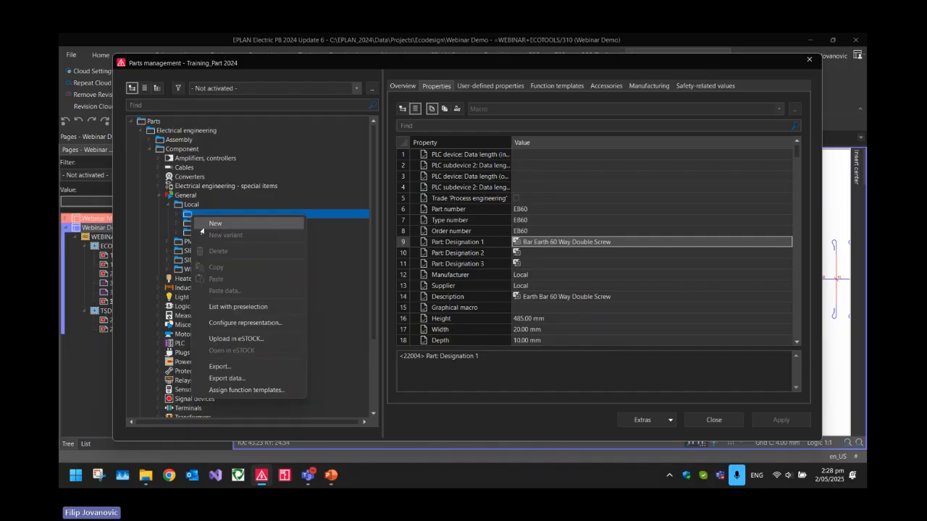
pyautogui.press('Escape')
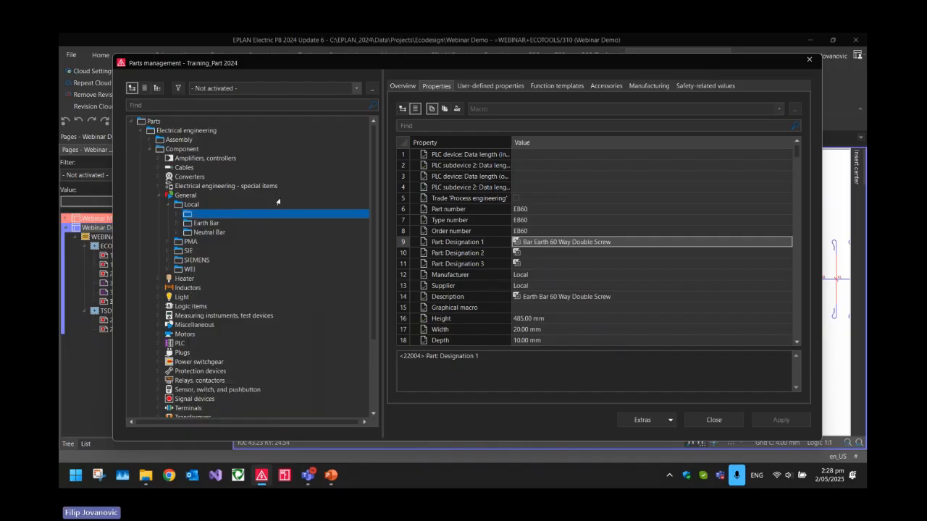
pyautogui.click(458, 221)
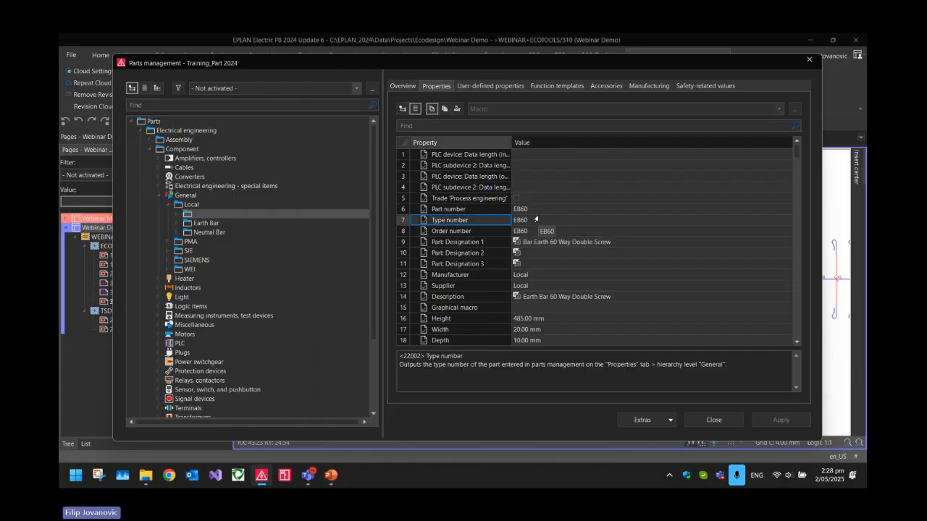
pyautogui.click(714, 420)
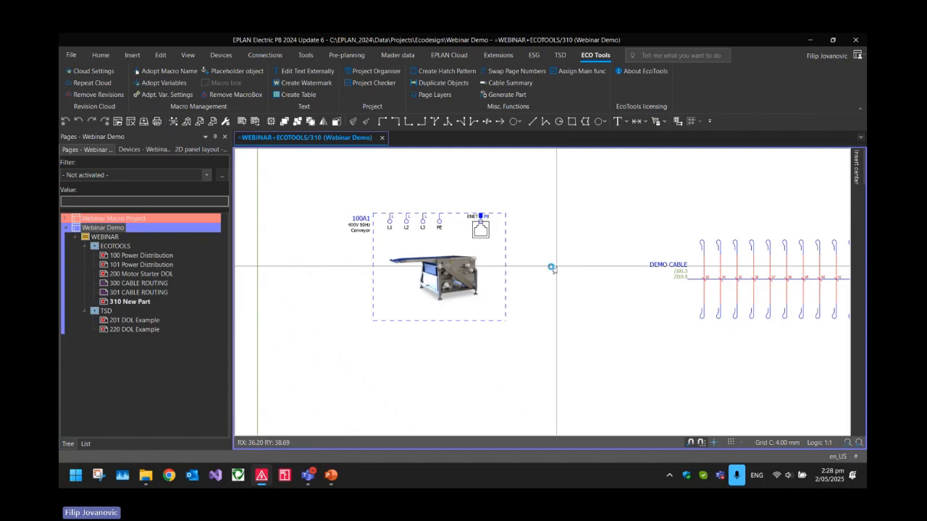
# Start Generate Part for the complete 100A1 conveyor device on page 310 and enter Custom Conveyor as the part number
pyautogui.moveTo(531, 344); pyautogui.dragTo(324, 194)
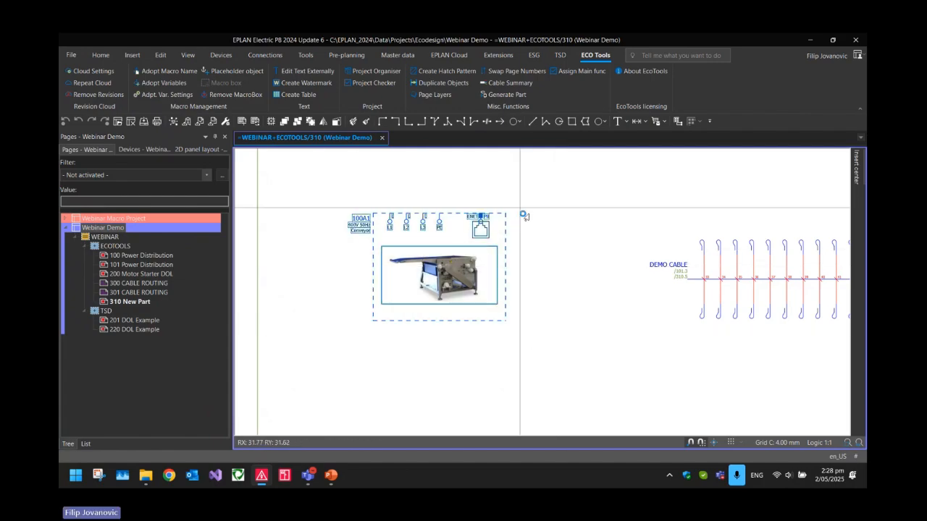
pyautogui.click(500, 99)
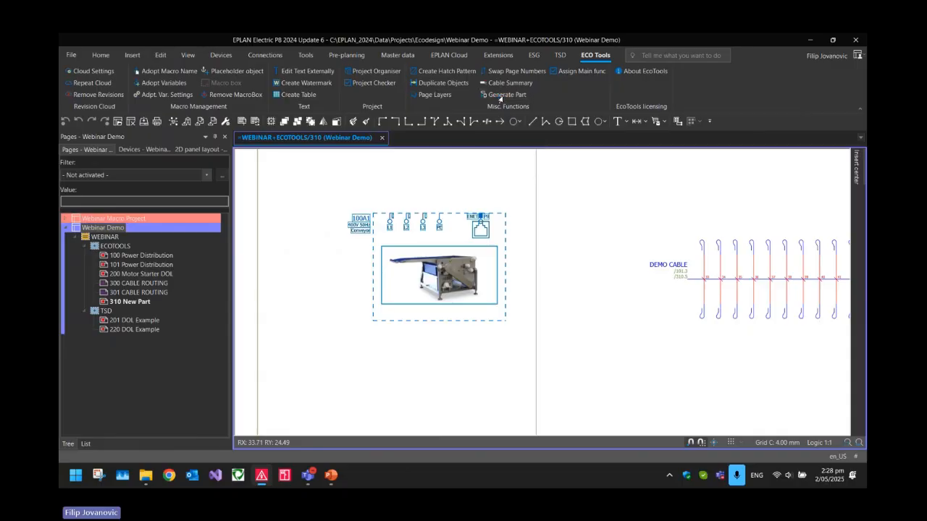
pyautogui.moveTo(101, 76); pyautogui.dragTo(412, 166)
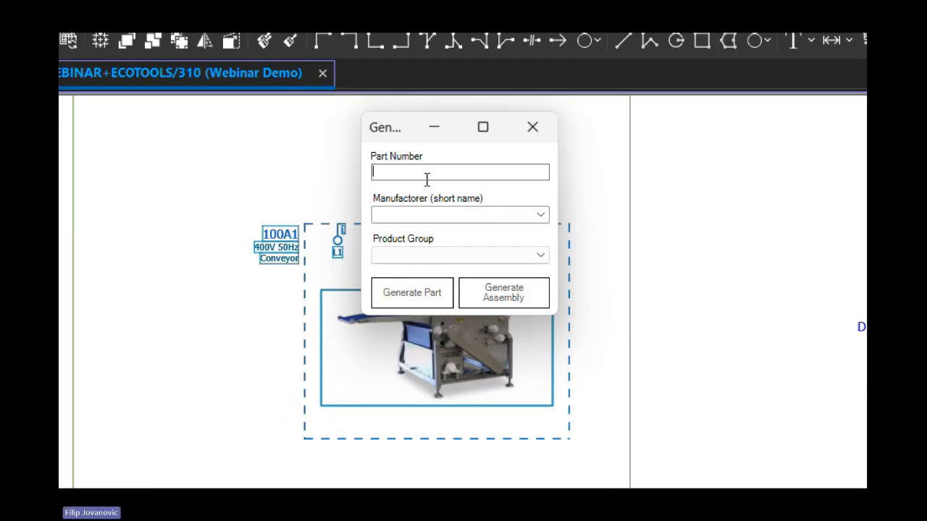
pyautogui.write('Custom Conveyor')
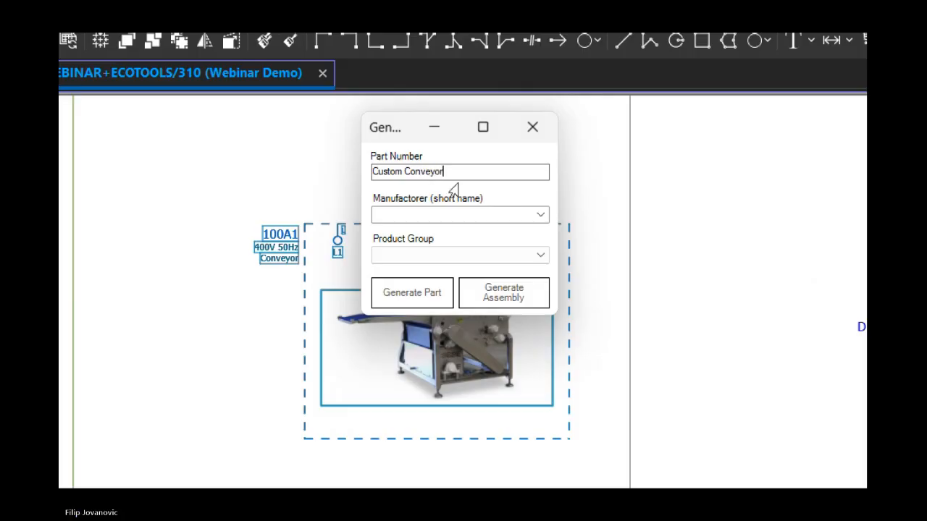
# Set the new part's manufacturer to Local and its product group to Undefined, and generate the part
pyautogui.click(433, 215)
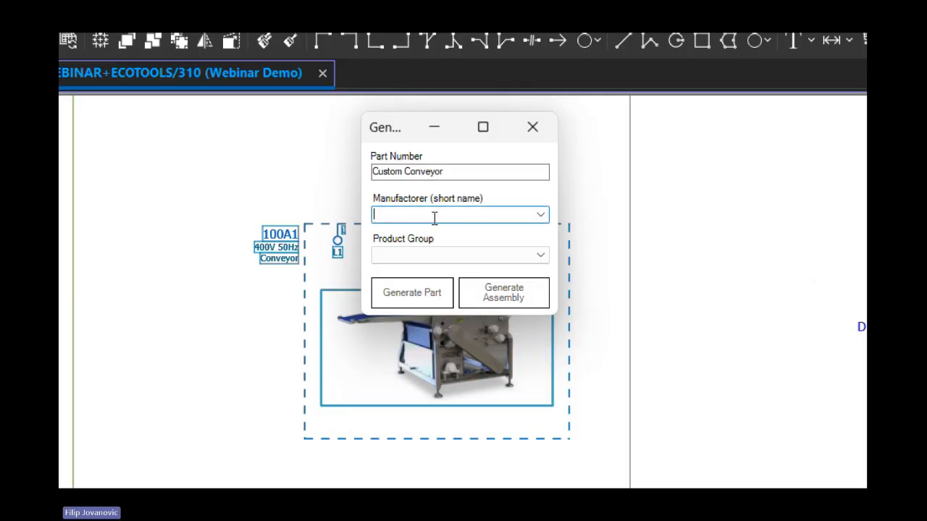
pyautogui.click(540, 214)
pyautogui.write('loc')
pyautogui.click(454, 232)
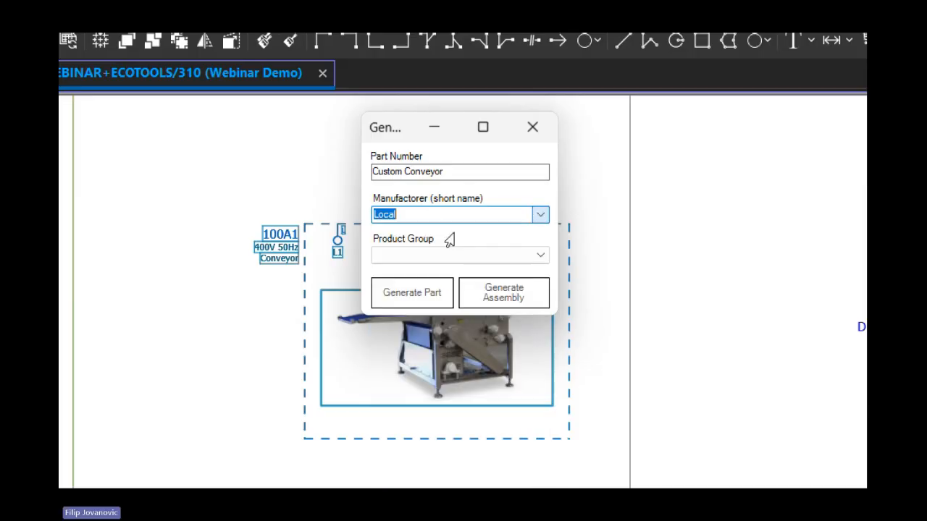
pyautogui.click(536, 258)
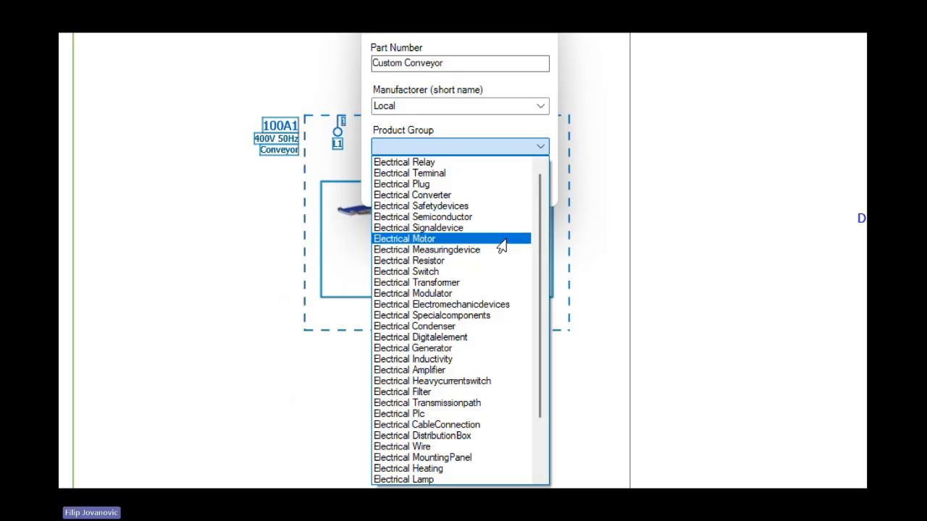
pyautogui.scroll(-2, 502, 246)
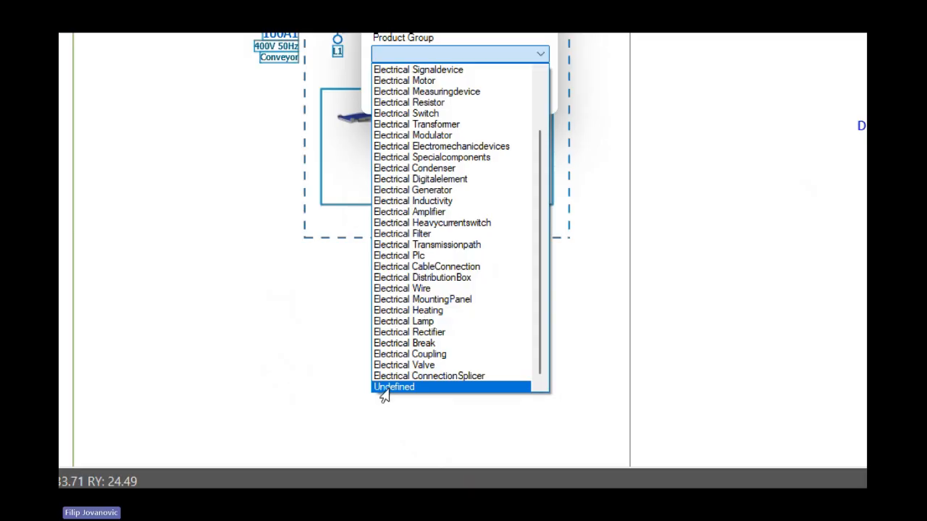
pyautogui.click(384, 390)
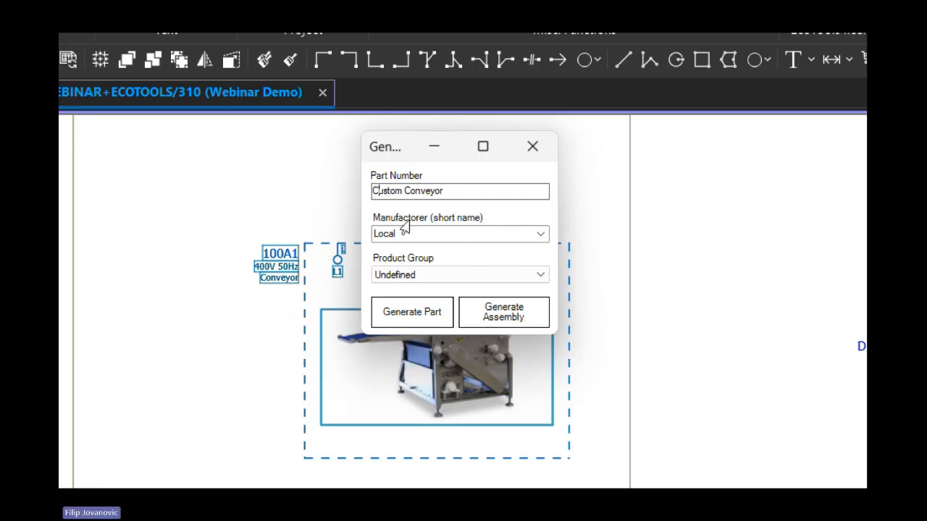
pyautogui.click(410, 318)
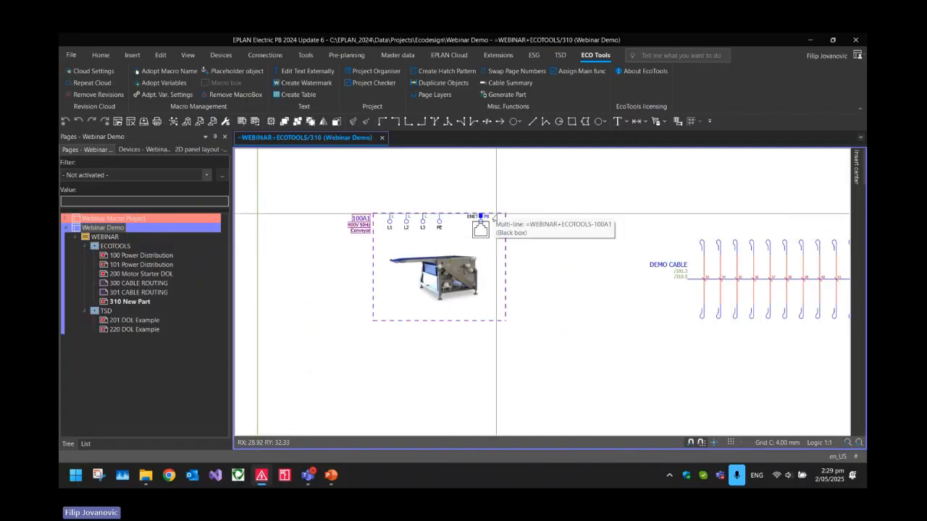
# Open parts management and locate the Custom Conveyor part under Component > Undefined > Local
pyautogui.scroll(-3, 558, 228)
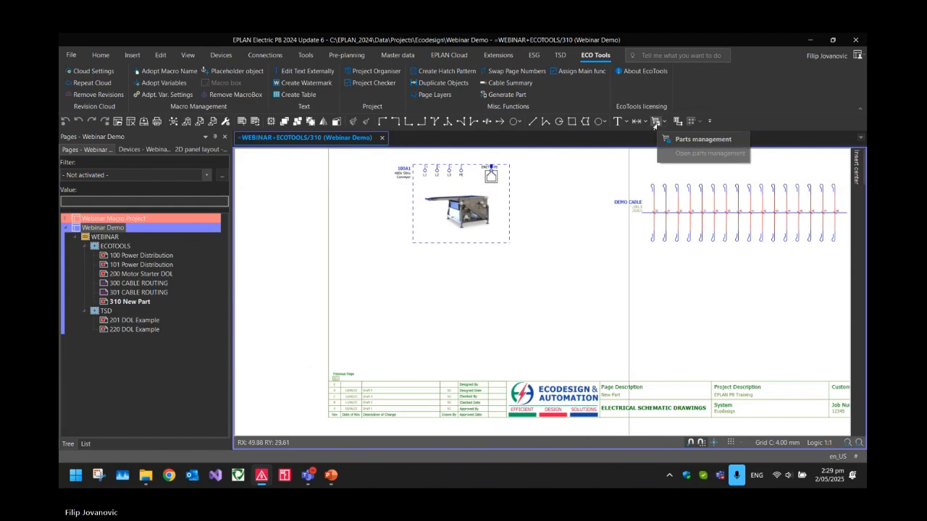
pyautogui.click(648, 122)
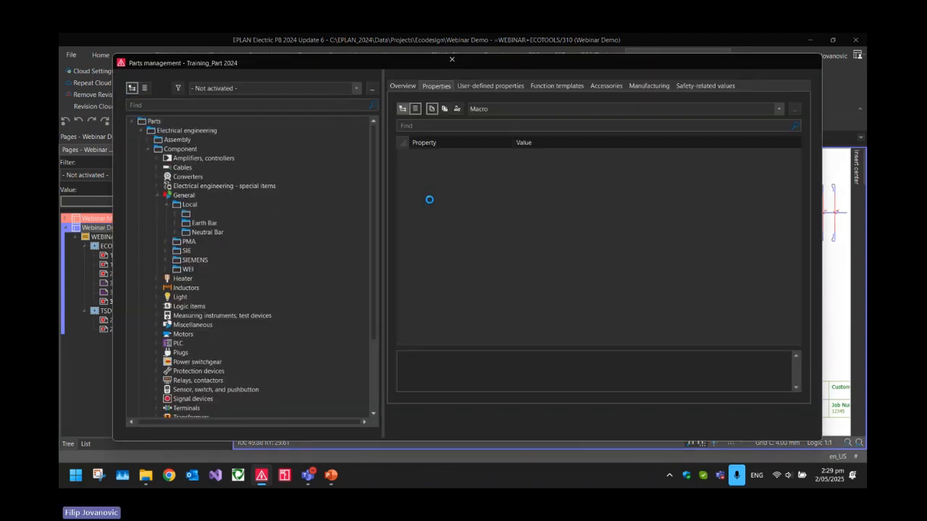
pyautogui.click(156, 196)
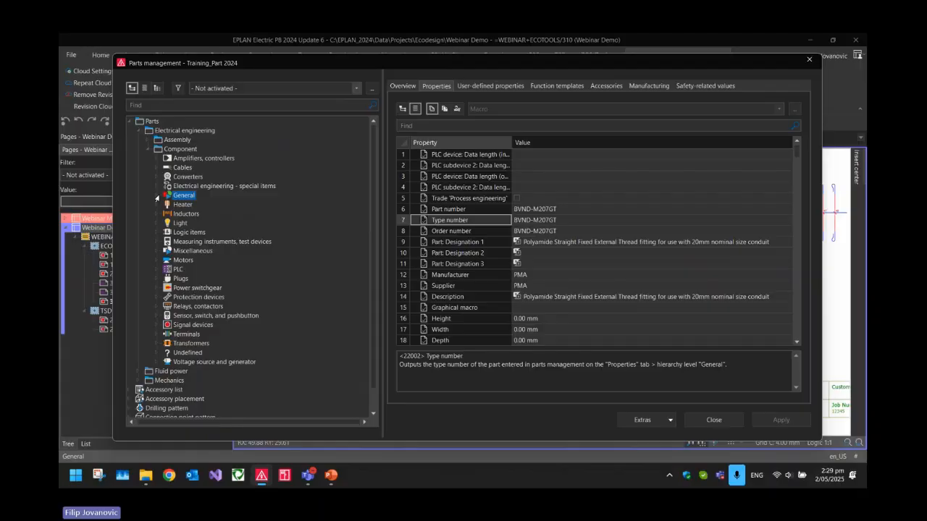
pyautogui.click(181, 167)
pyautogui.scroll(-2, 182, 325)
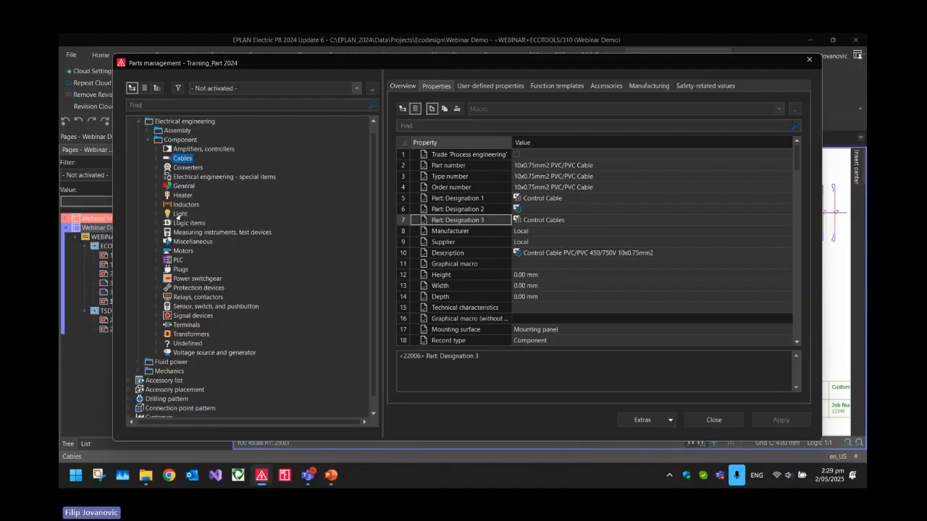
pyautogui.click(181, 330)
pyautogui.click(160, 332)
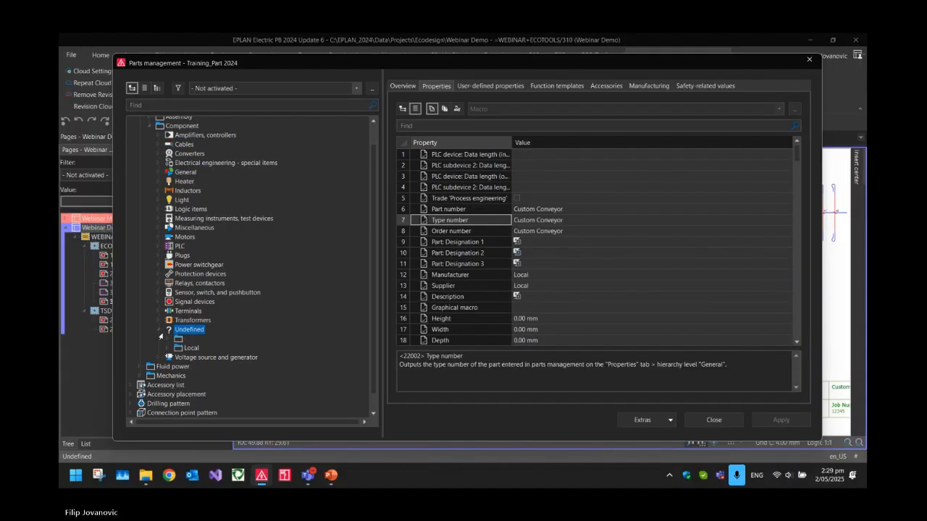
pyautogui.click(168, 350)
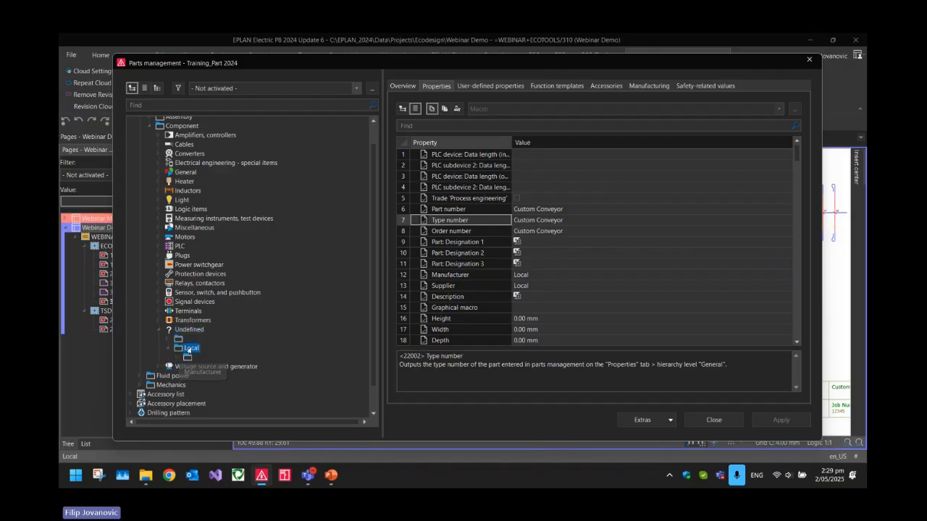
pyautogui.click(181, 359)
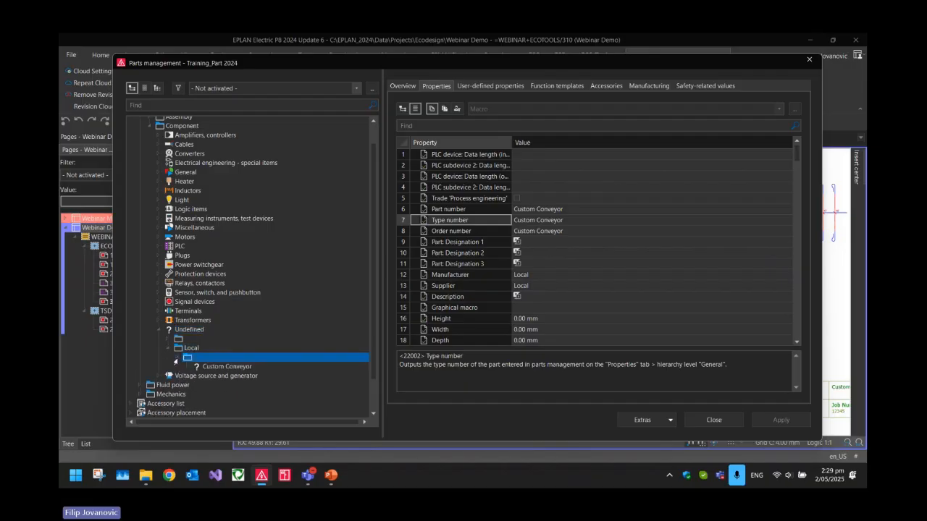
pyautogui.click(221, 367)
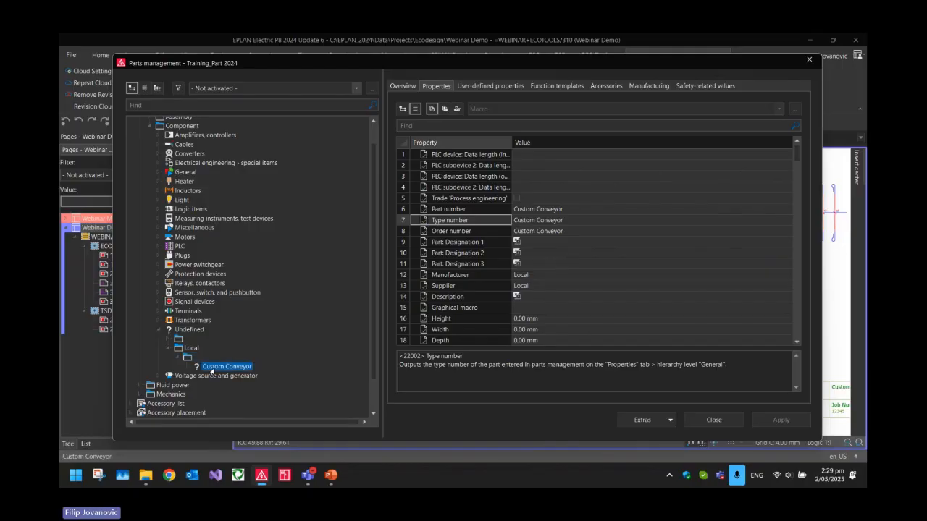
# Examine the generated part's part, type and order numbers along with its manufacturer and supplier
pyautogui.click(465, 212)
pyautogui.moveTo(465, 226); pyautogui.dragTo(542, 234)
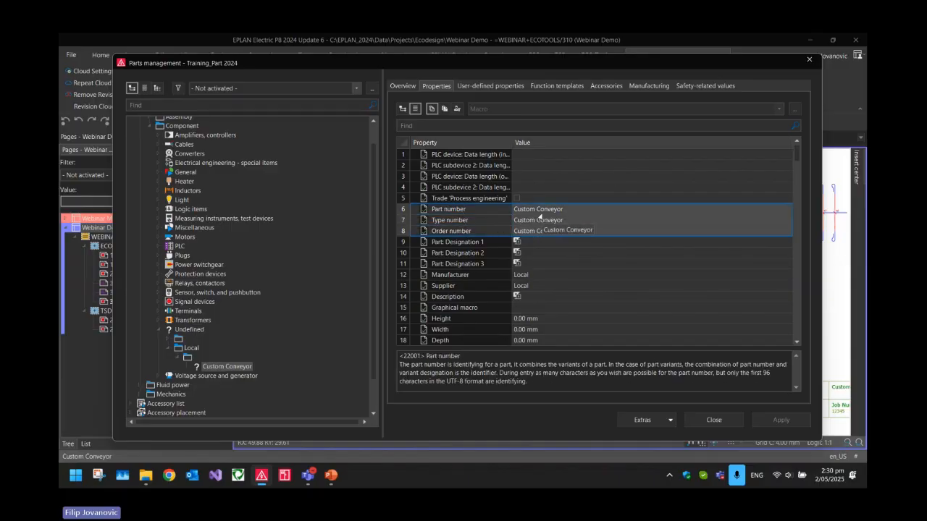
pyautogui.moveTo(467, 276); pyautogui.dragTo(523, 287)
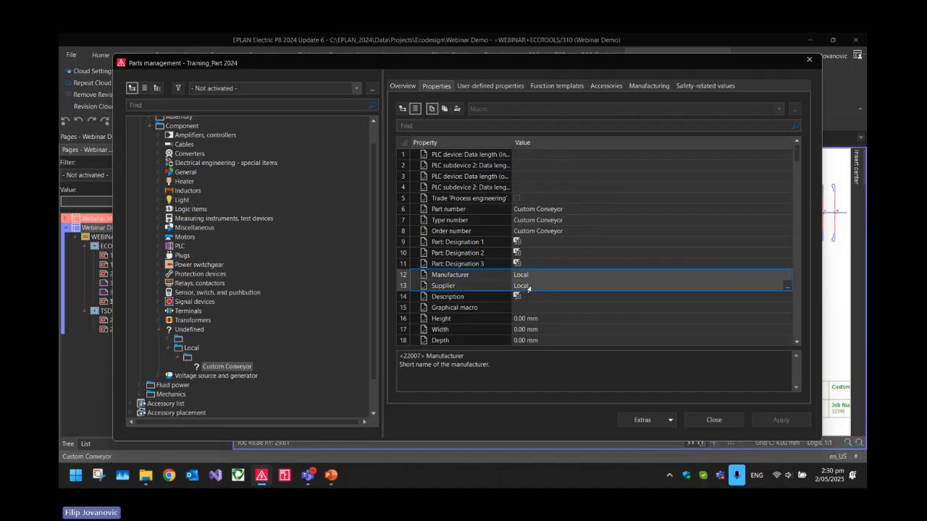
# Go through the remaining properties of the Custom Conveyor part and check which schematic macro is assigned
pyautogui.scroll(-4, 526, 287)
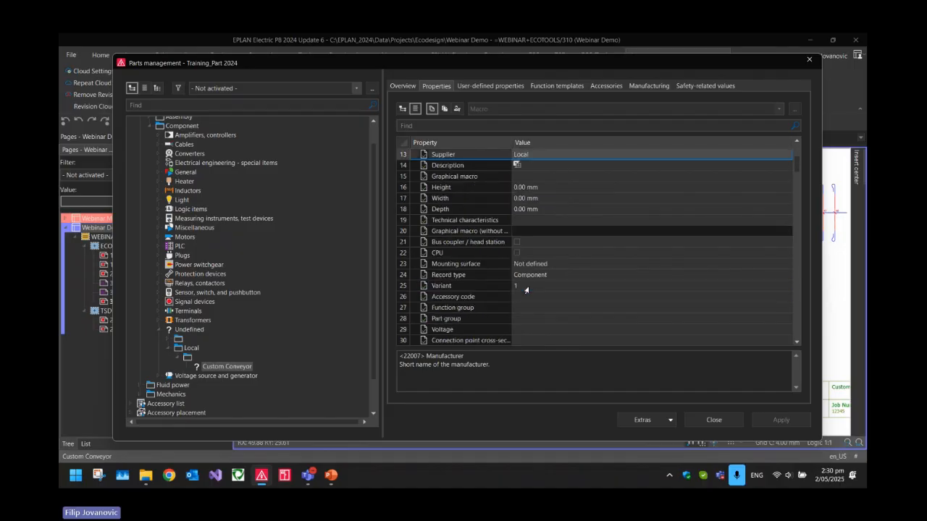
pyautogui.scroll(-20, 505, 286)
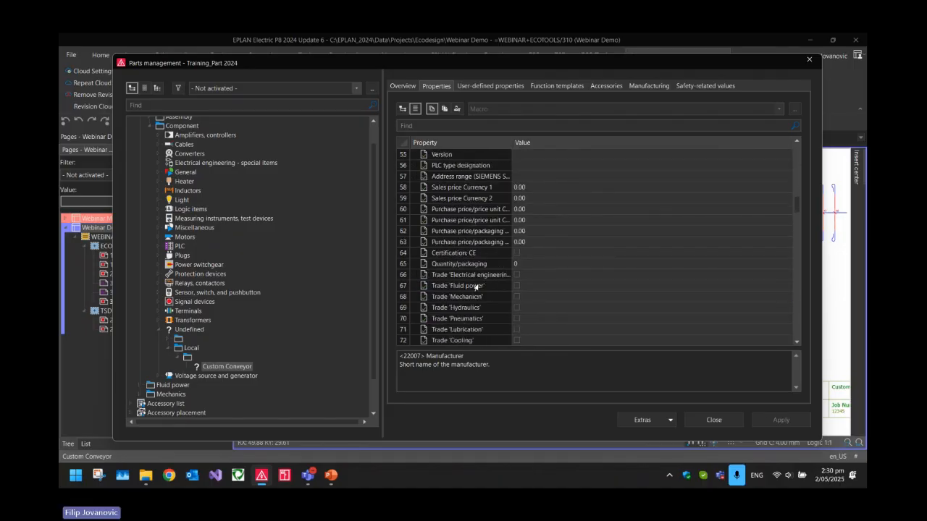
pyautogui.scroll(1, 472, 296)
pyautogui.click(437, 223)
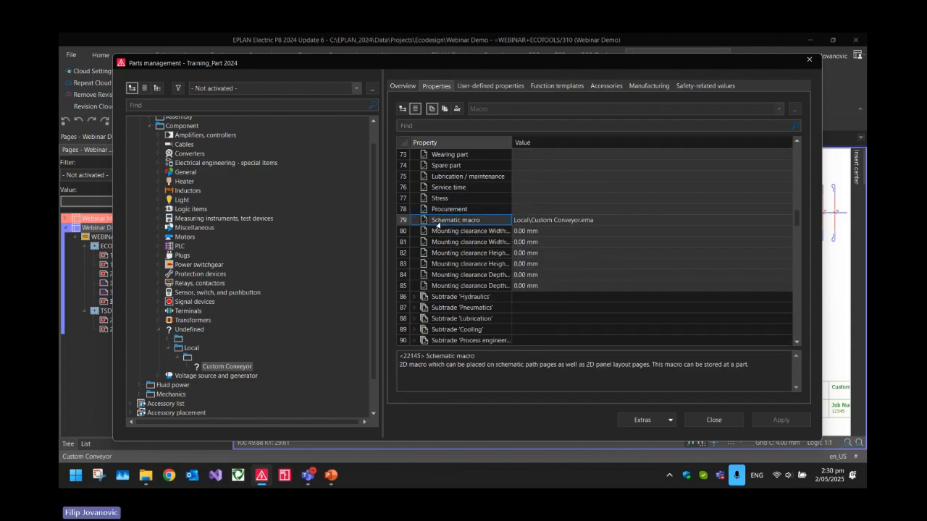
pyautogui.click(515, 223)
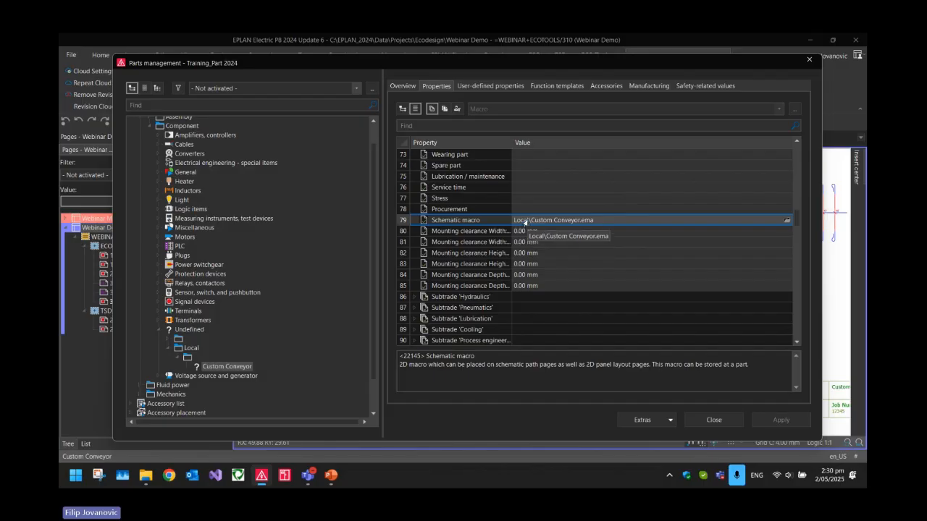
pyautogui.scroll(-5, 486, 250)
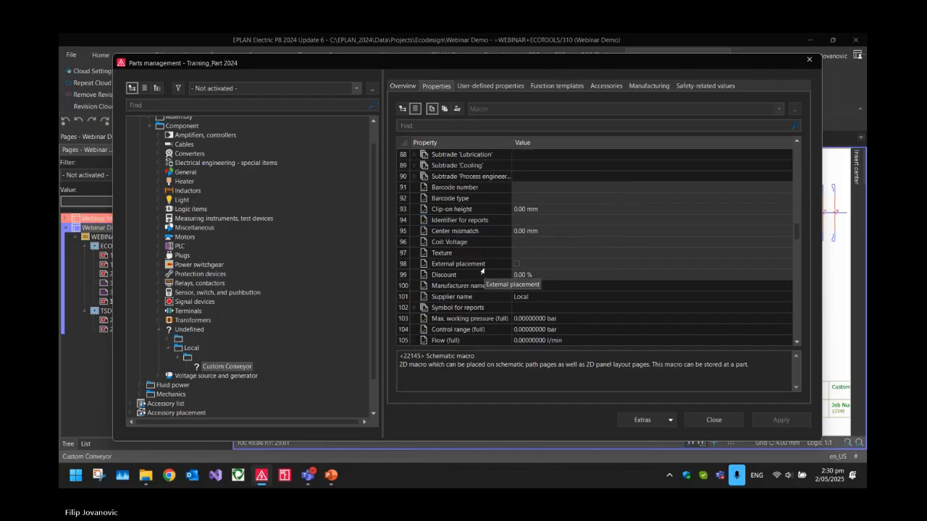
pyautogui.scroll(9, 484, 273)
pyautogui.scroll(20, 486, 276)
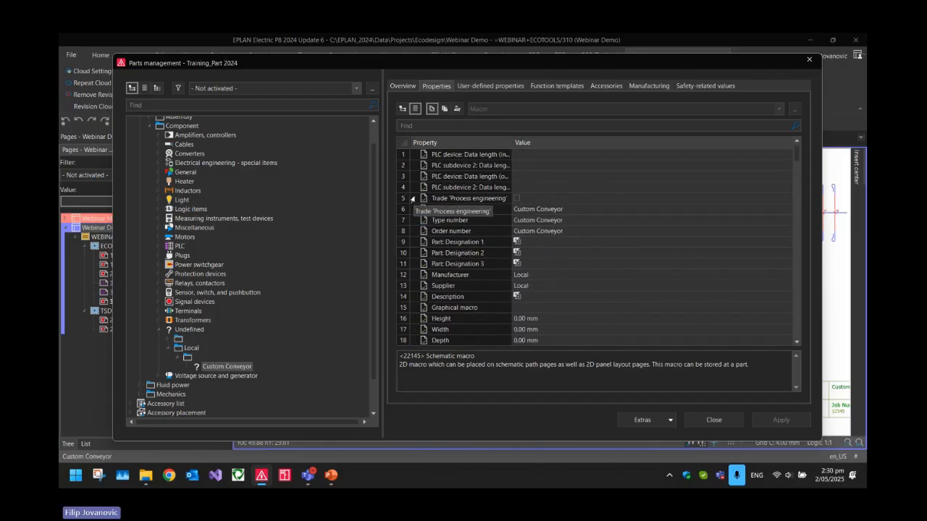
pyautogui.click(463, 198)
# Review the Custom Conveyor part's function templates with their connection point designations and descriptions, and close parts management
pyautogui.click(534, 87)
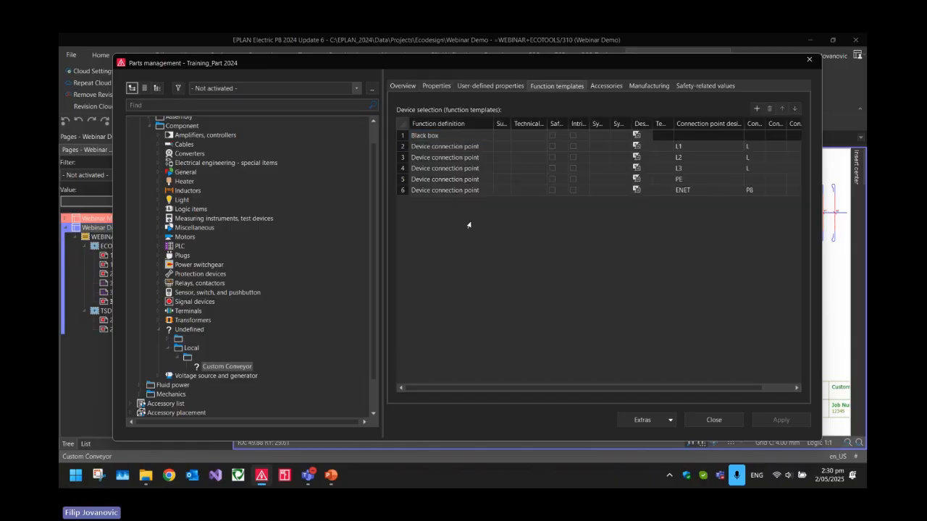
pyautogui.moveTo(744, 123); pyautogui.dragTo(713, 123)
pyautogui.moveTo(449, 147); pyautogui.dragTo(449, 190)
pyautogui.moveTo(676, 147); pyautogui.dragTo(720, 190)
pyautogui.click(680, 181)
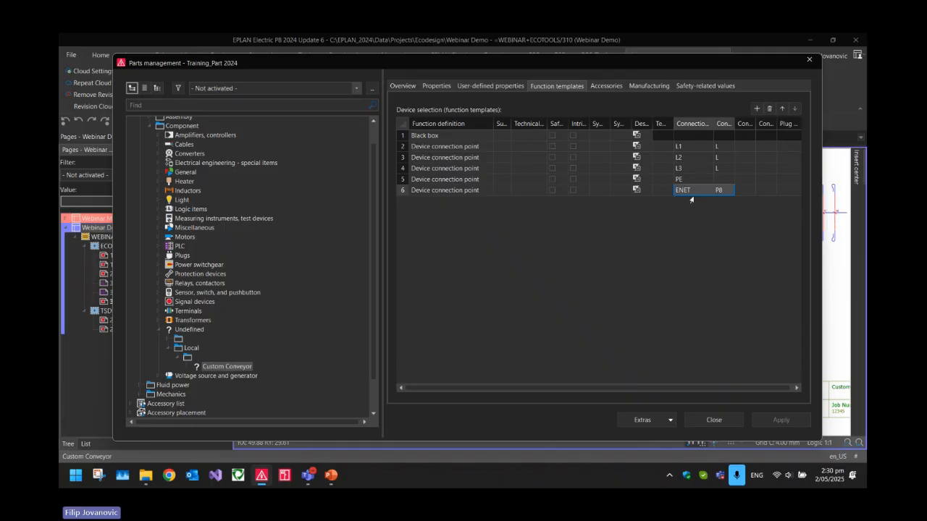
pyautogui.click(669, 254)
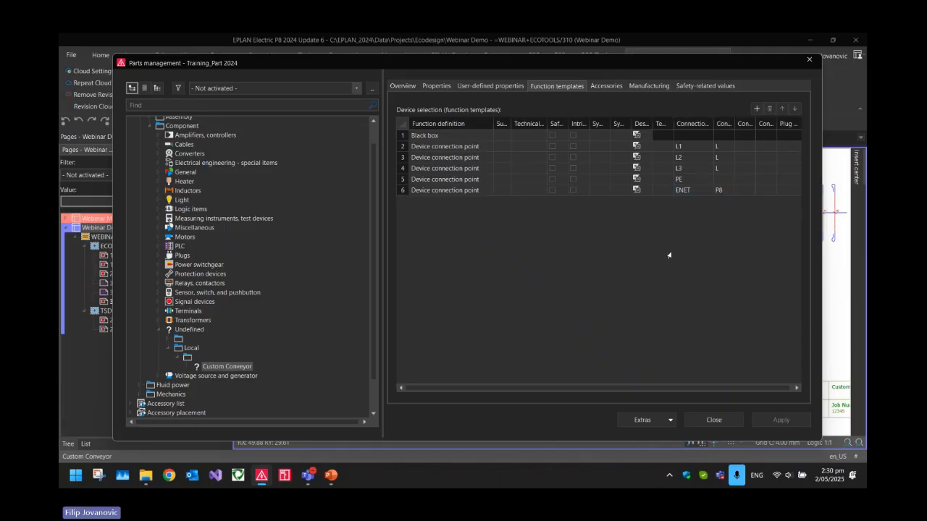
pyautogui.click(714, 421)
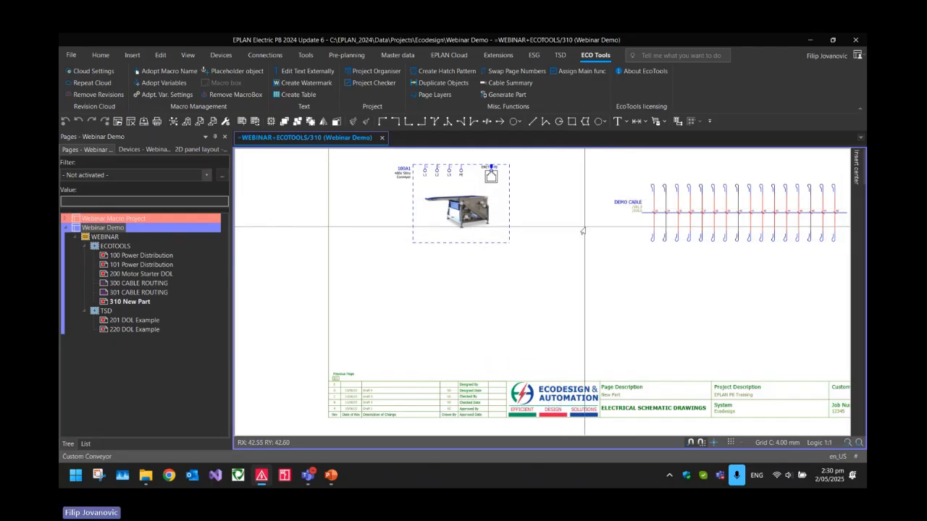
# Start inserting a device and select the Custom Conveyor part under Component > Undefined > Local
pyautogui.press('d')
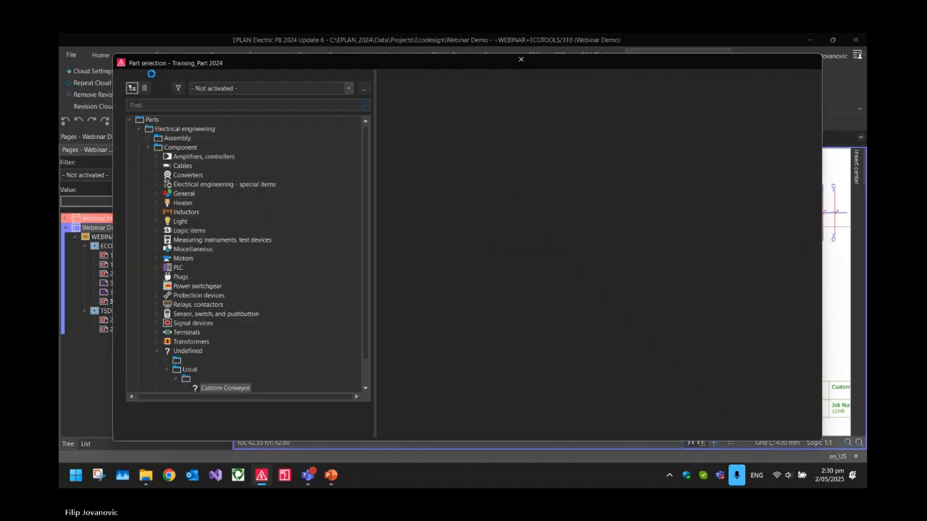
pyautogui.scroll(-1, 261, 134)
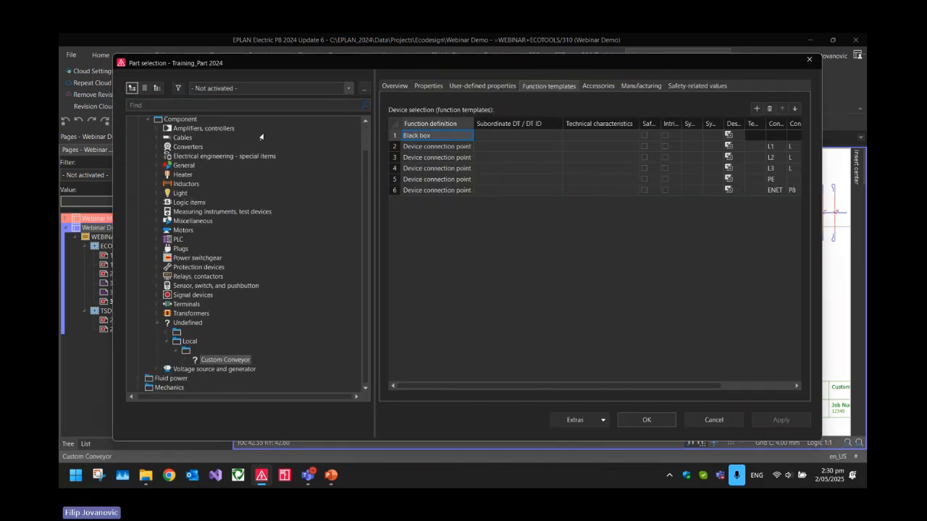
pyautogui.click(211, 360)
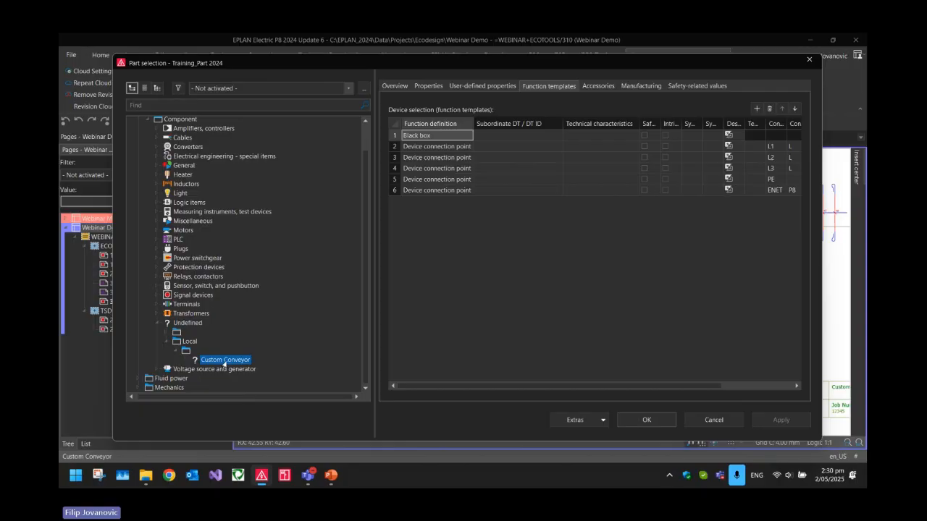
pyautogui.click(627, 421)
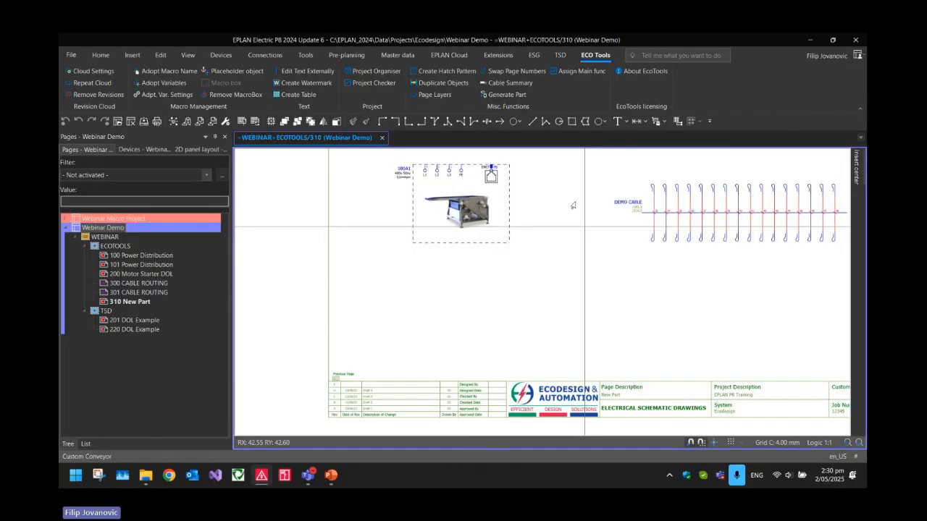
# Place the Custom Conveyor device directly below conveyor 100A1, numbering it in the Page + identifier + counter format
pyautogui.scroll(3, 373, 273)
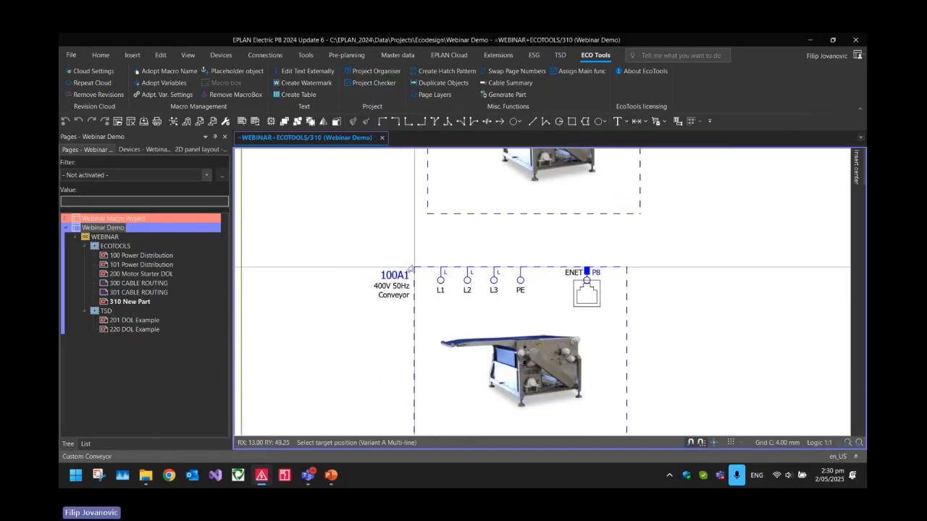
pyautogui.scroll(-3, 406, 265)
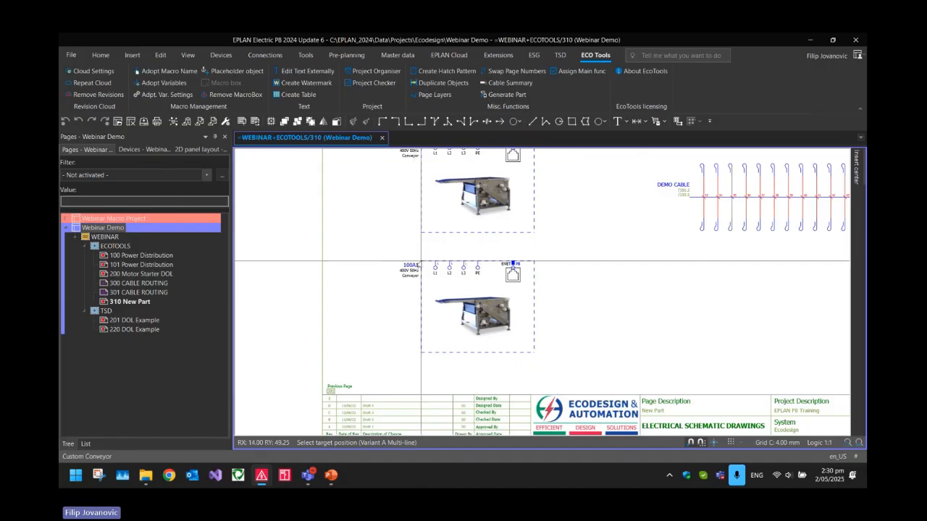
pyautogui.click(422, 263)
pyautogui.click(360, 174)
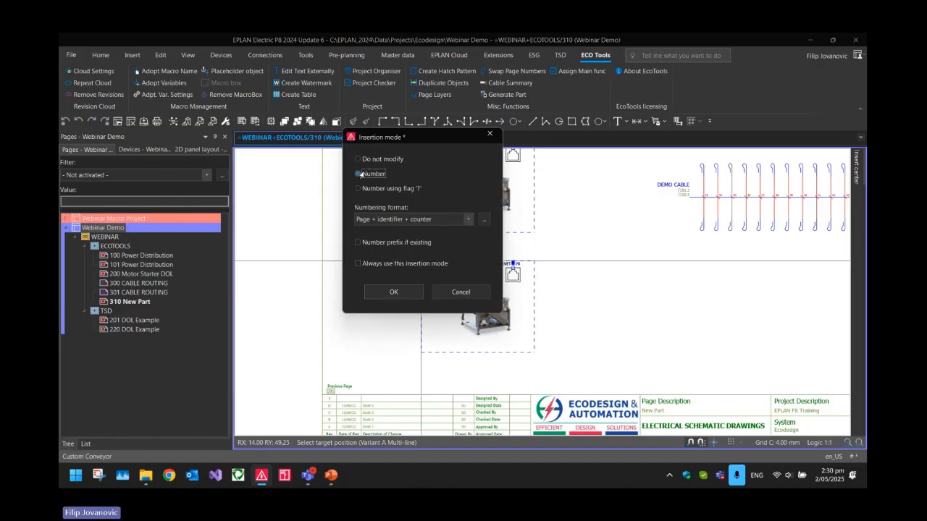
pyautogui.click(393, 292)
pyautogui.press('Escape')
pyautogui.scroll(3, 491, 274)
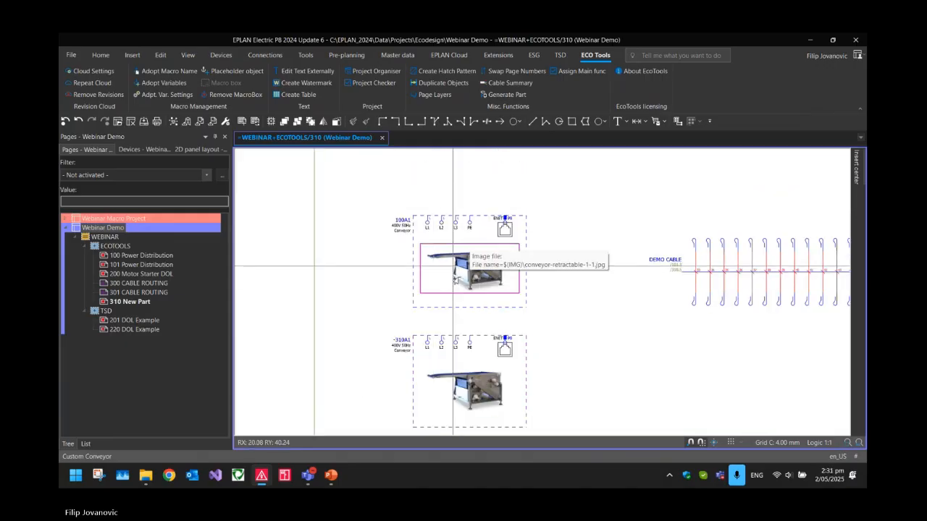
pyautogui.scroll(4, 478, 311)
pyautogui.scroll(-3, 490, 321)
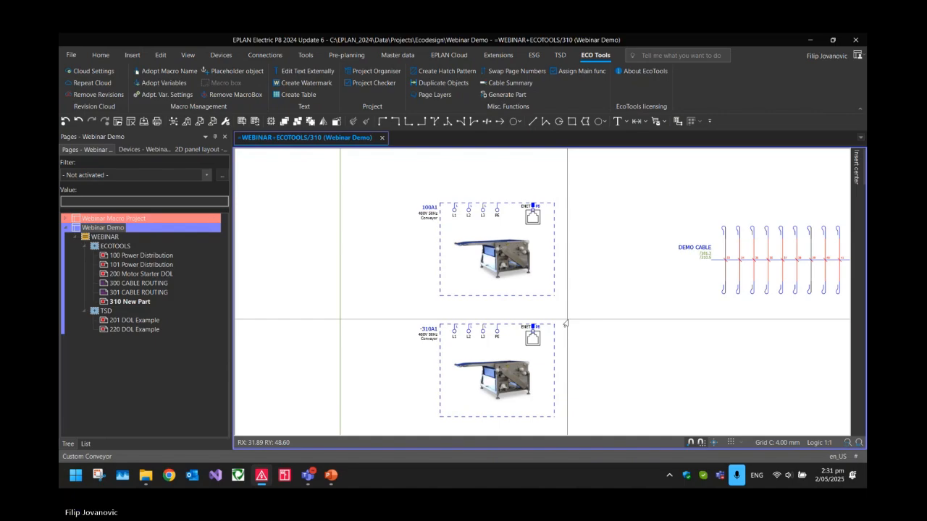
# Review the Custom Conveyor's designation, supplier and height, width and depth properties in parts management, and close it
pyautogui.click(652, 121)
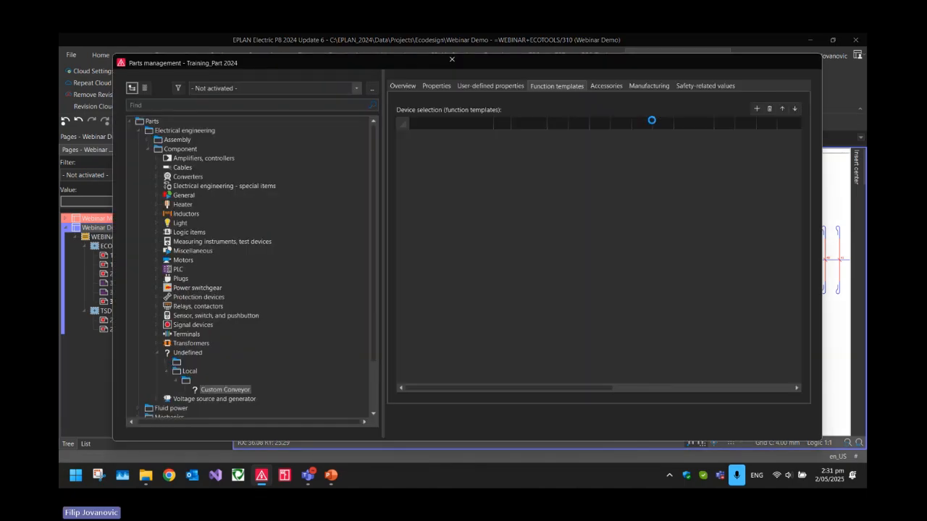
pyautogui.click(437, 85)
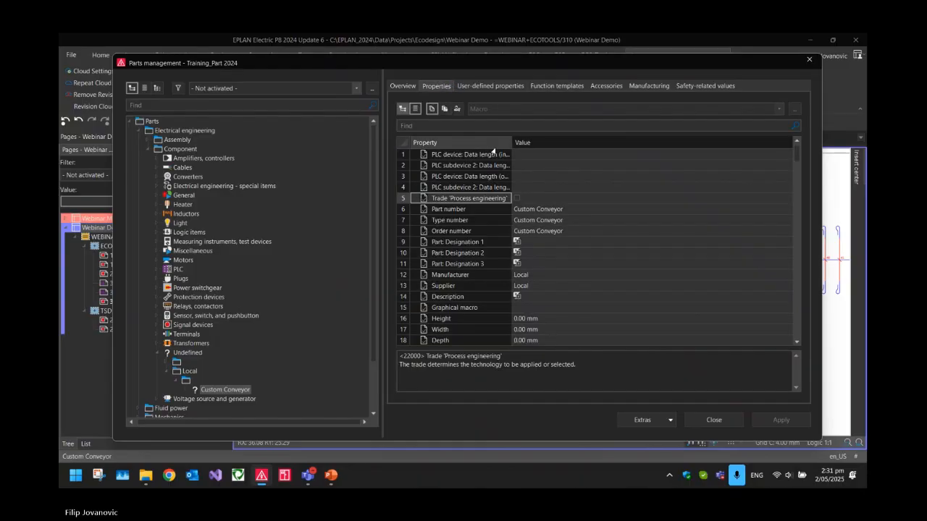
pyautogui.click(491, 242)
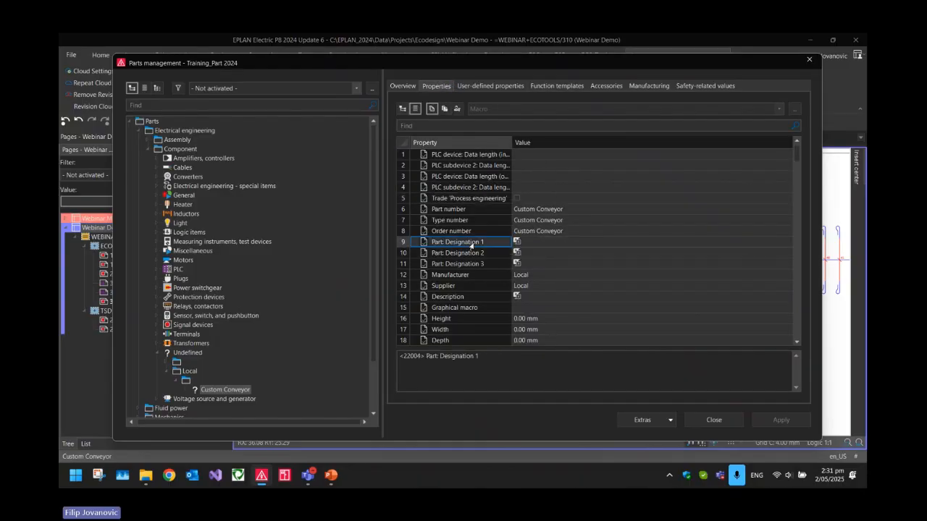
pyautogui.click(543, 241)
pyautogui.click(447, 285)
pyautogui.scroll(-2, 448, 275)
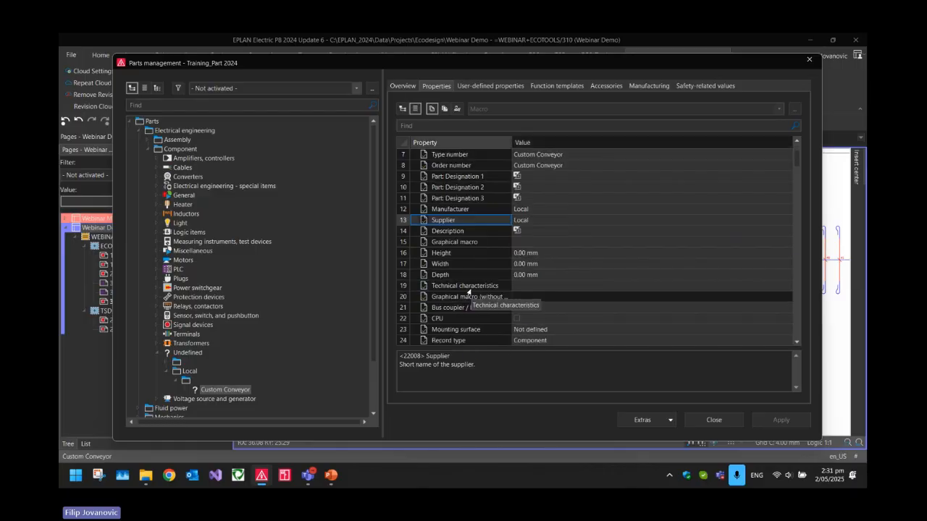
pyautogui.moveTo(449, 257); pyautogui.dragTo(484, 278)
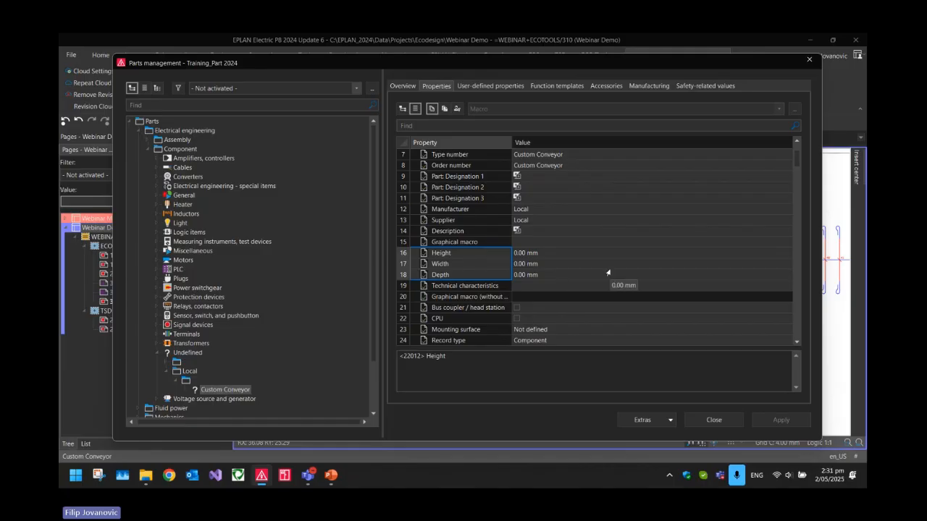
pyautogui.click(714, 420)
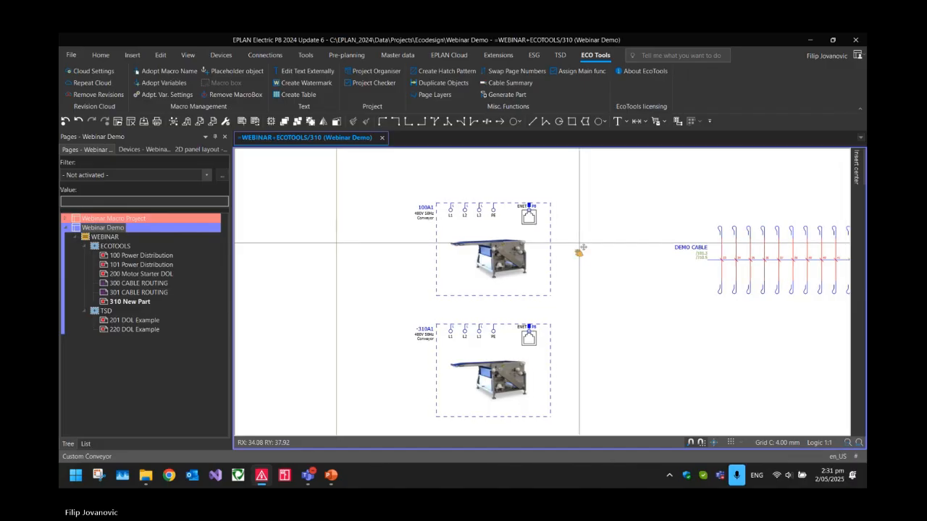
# Delete the second conveyor placed below conveyor 100A1
pyautogui.moveTo(580, 248); pyautogui.dragTo(541, 254, button='middle')
pyautogui.scroll(-4, 541, 254)
pyautogui.moveTo(546, 382); pyautogui.dragTo(380, 302)
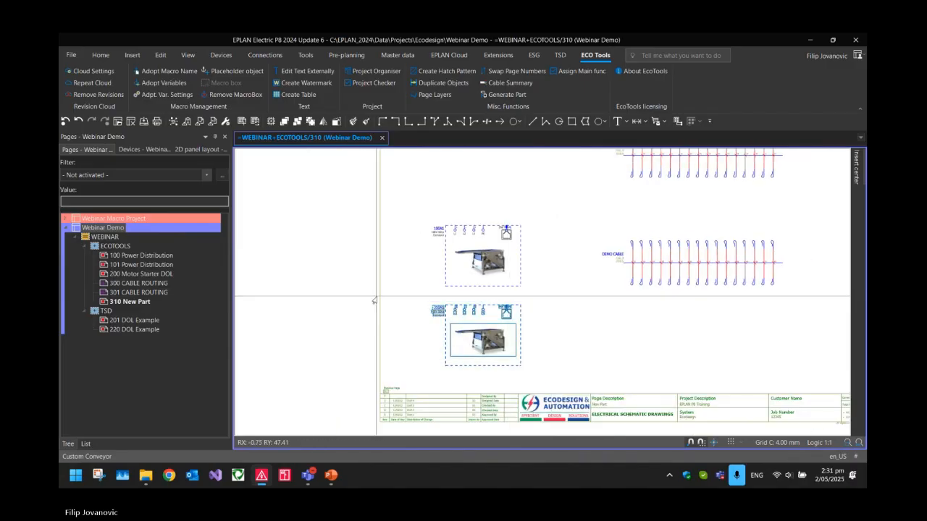
pyautogui.press('Delete')
# Check the main function setting of the lower DEMO CABLE definition and compare the cross-references of both cable definitions
pyautogui.moveTo(511, 316); pyautogui.dragTo(397, 377, button='middle')
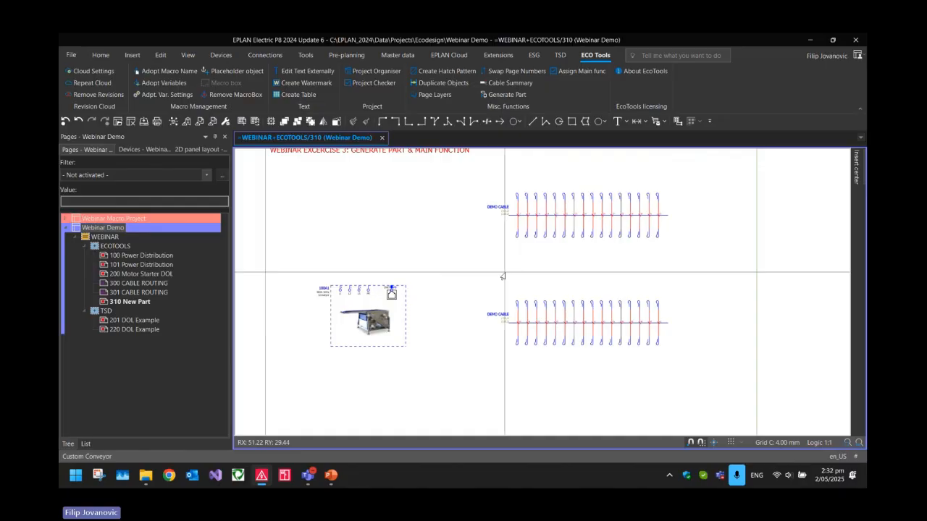
pyautogui.scroll(6, 503, 276)
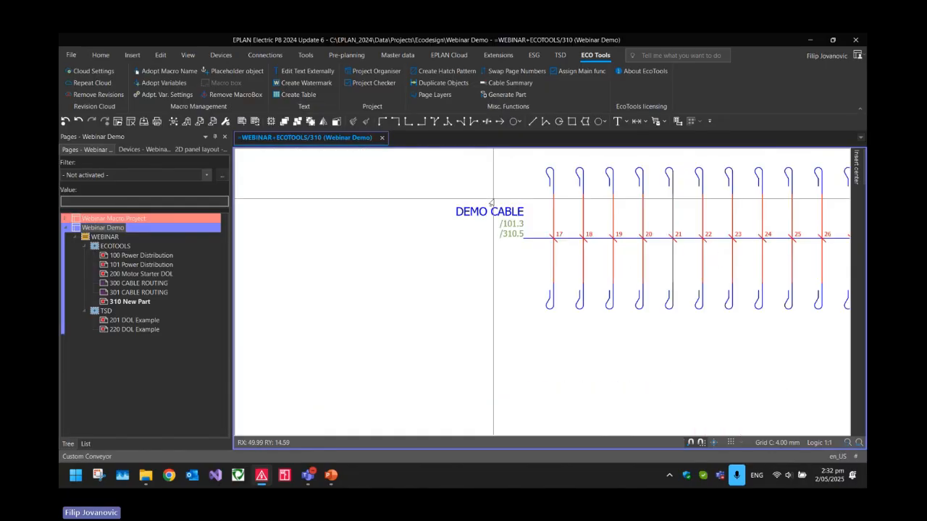
pyautogui.scroll(-2, 514, 206)
pyautogui.doubleClick(507, 207)
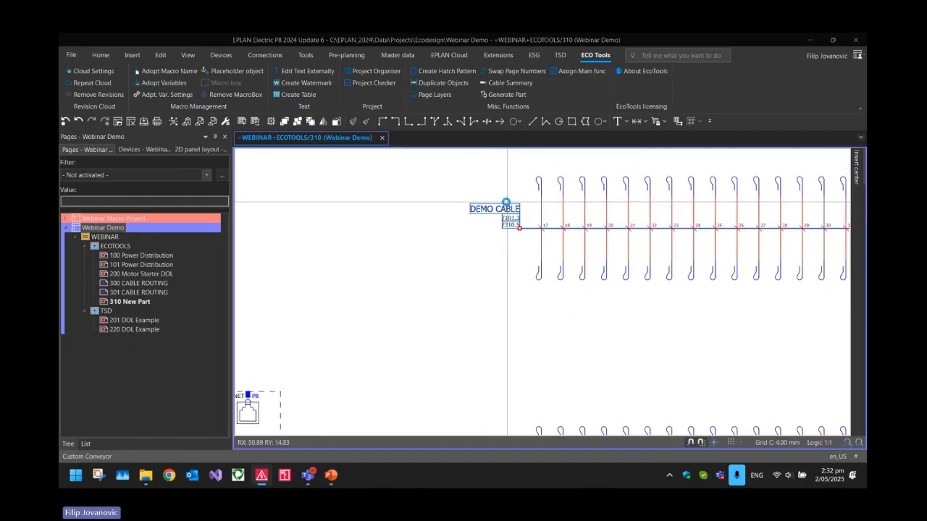
pyautogui.press('Escape')
pyautogui.scroll(-3, 503, 228)
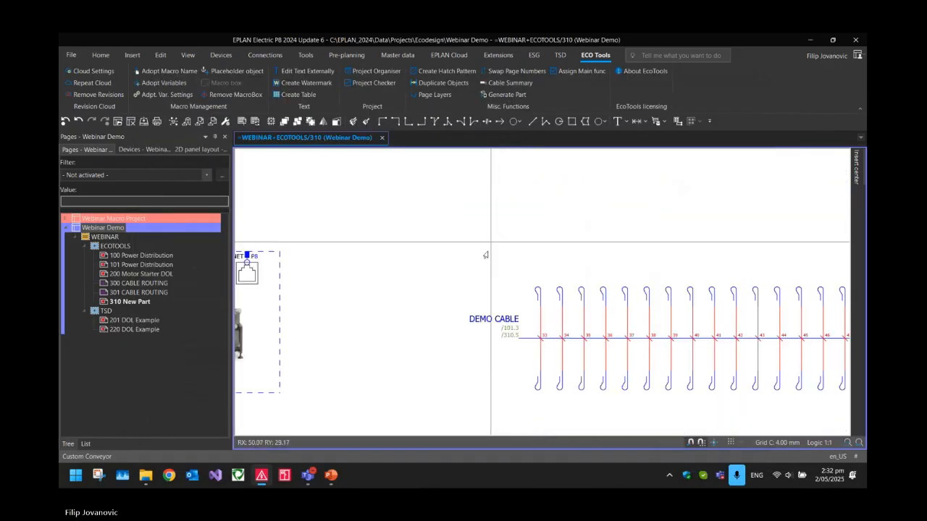
pyautogui.doubleClick(483, 317)
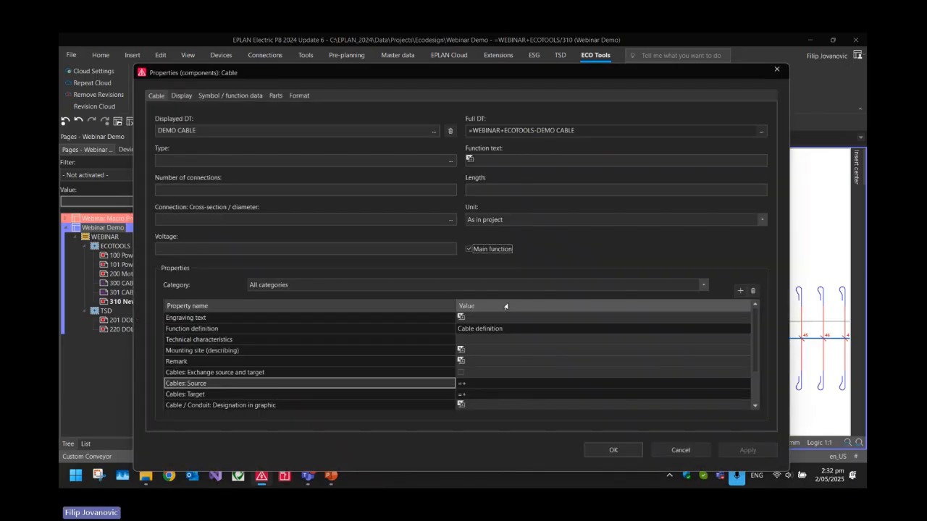
pyautogui.press('Escape')
pyautogui.scroll(3, 516, 347)
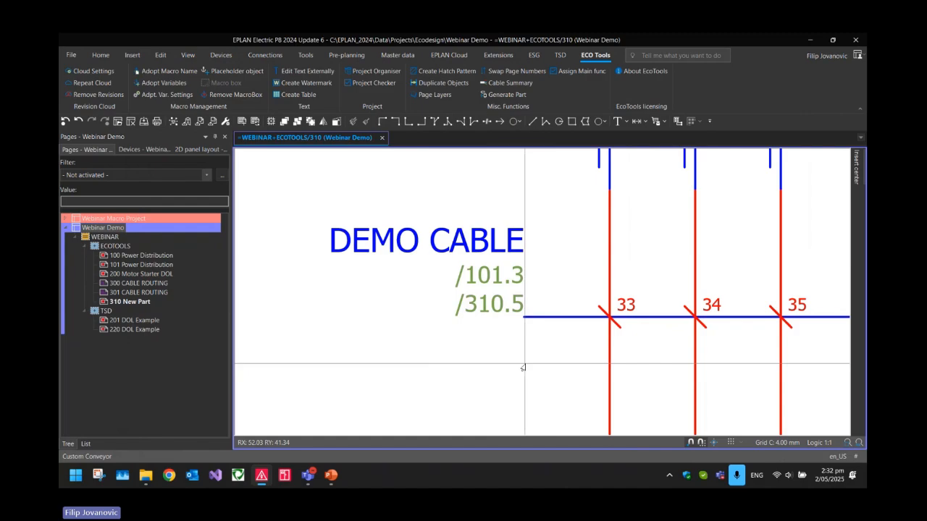
pyautogui.scroll(-5, 523, 368)
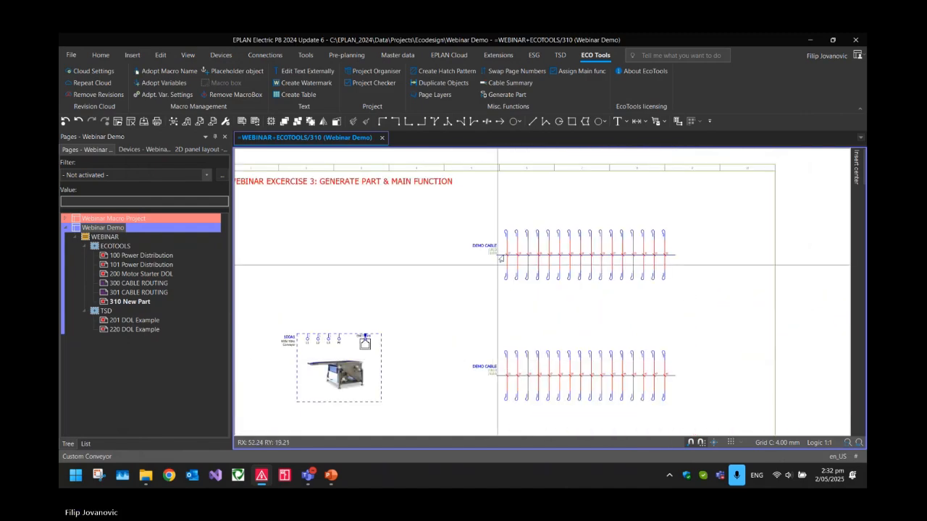
# Assign the main function to the upper DEMO CABLE definition using Assign Main func
pyautogui.scroll(3, 500, 259)
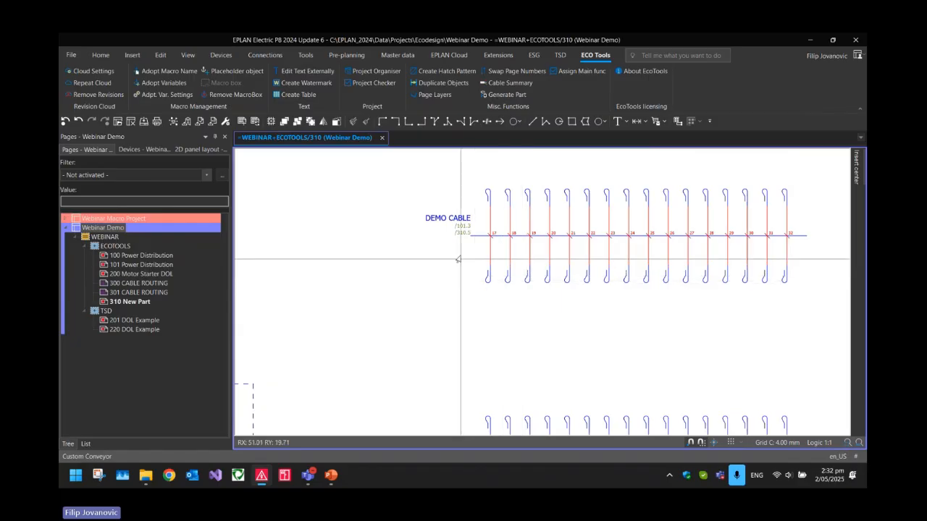
pyautogui.click(457, 232)
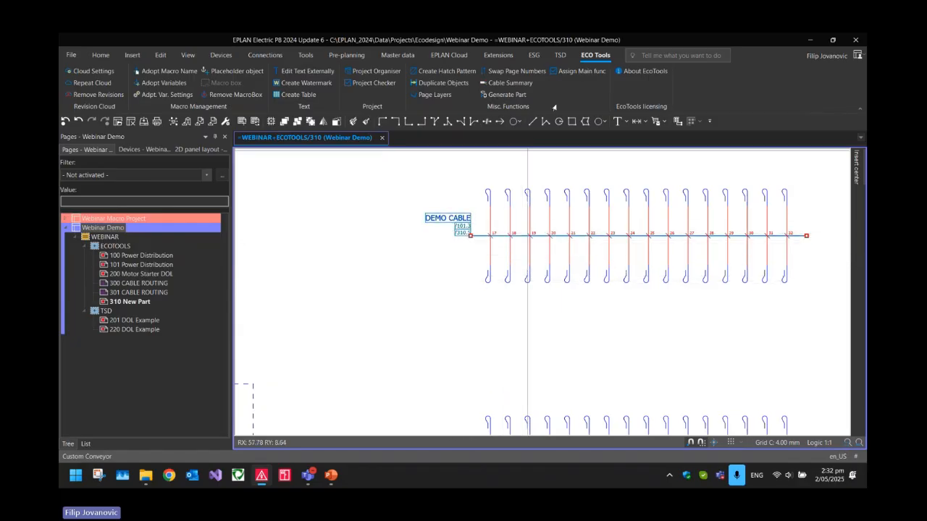
pyautogui.click(570, 72)
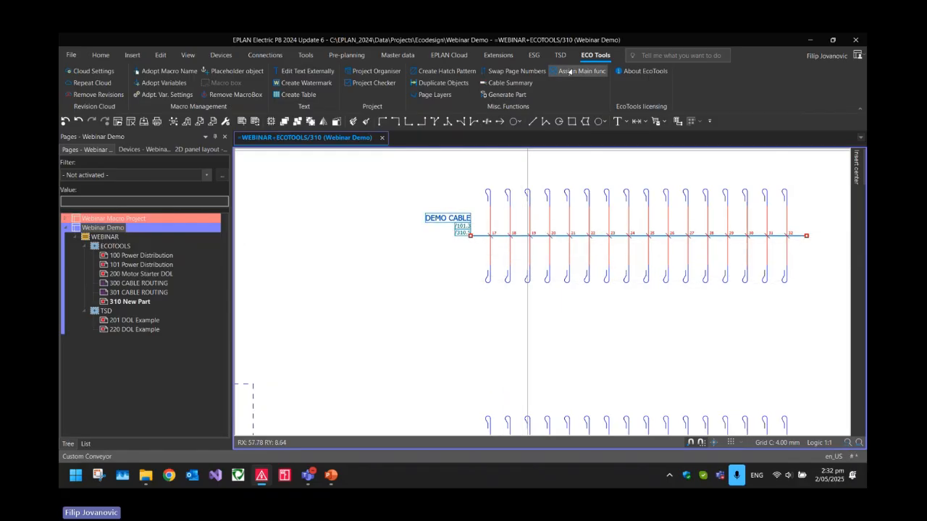
pyautogui.click(432, 243)
# Check the cross-references and main function setting of the lower DEMO CABLE after the reassignment
pyautogui.scroll(2, 459, 223)
pyautogui.scroll(-3, 462, 205)
pyautogui.moveTo(429, 372); pyautogui.dragTo(439, 252, button='middle')
pyautogui.scroll(3, 439, 285)
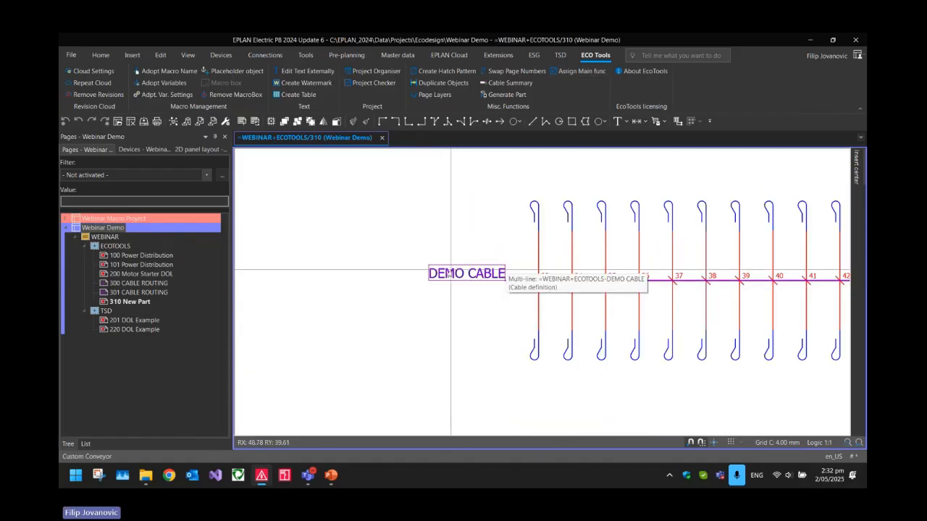
pyautogui.click(465, 270)
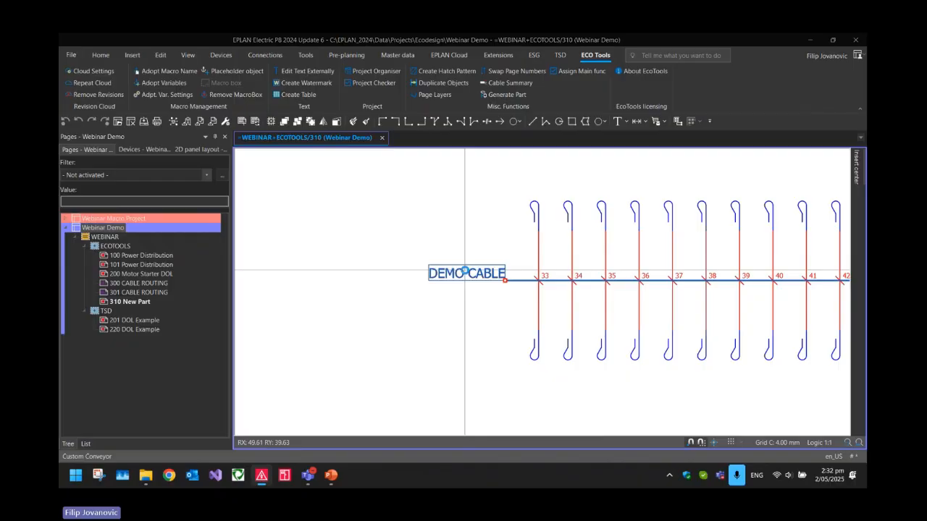
pyautogui.doubleClick(464, 273)
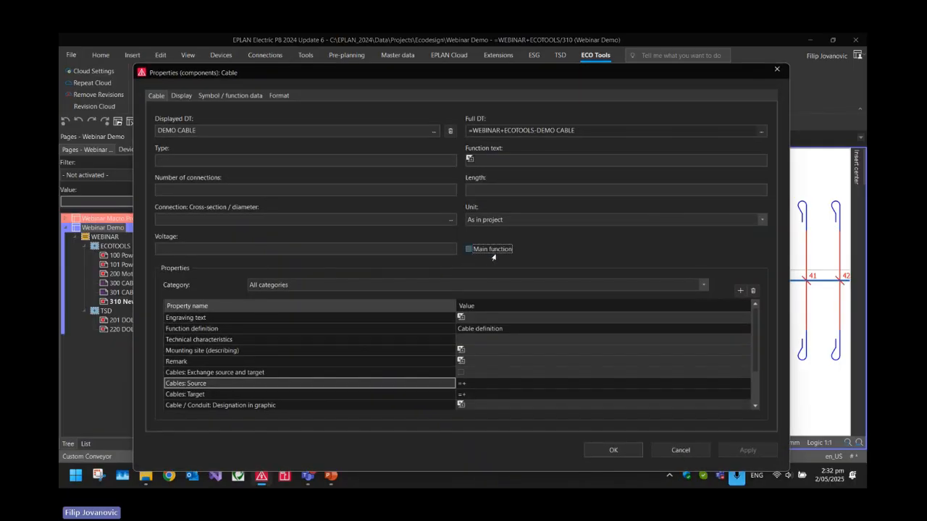
pyautogui.click(609, 450)
pyautogui.scroll(-2, 458, 375)
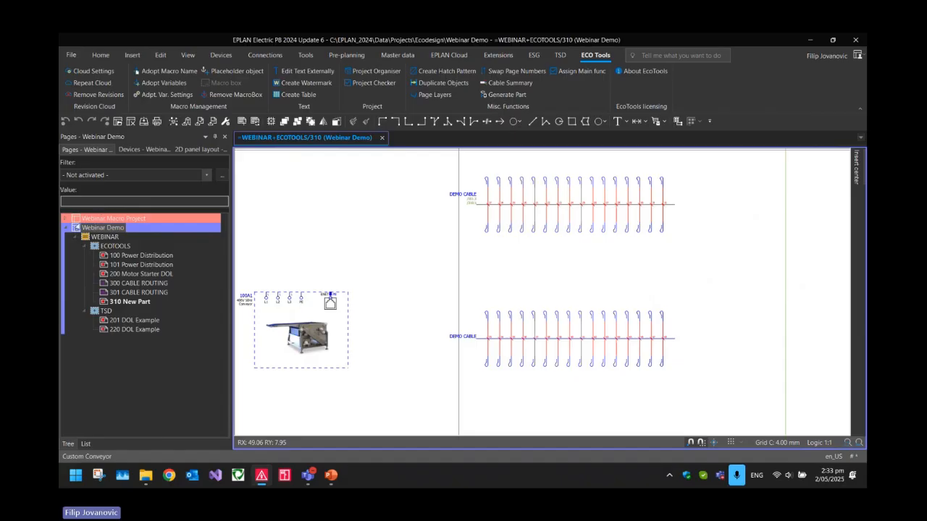
# Open page 10 Isolator Feedback of the Webinar Macro Project and inspect its macro box
pyautogui.click(65, 228)
pyautogui.click(65, 218)
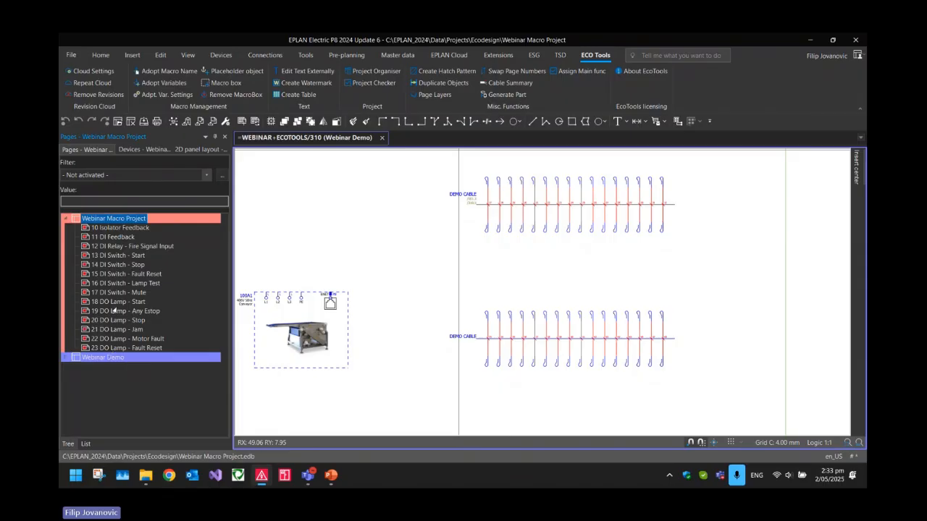
pyautogui.doubleClick(116, 227)
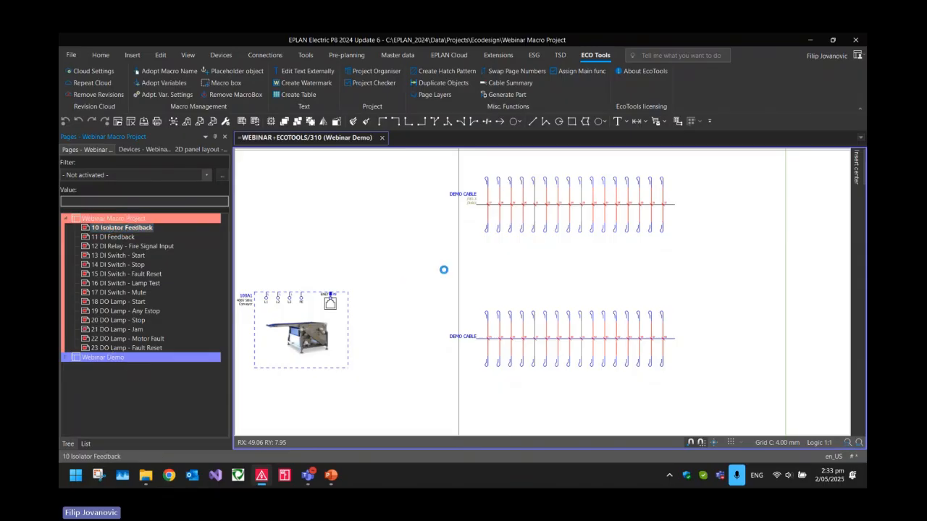
pyautogui.moveTo(397, 282); pyautogui.dragTo(512, 306, button='middle')
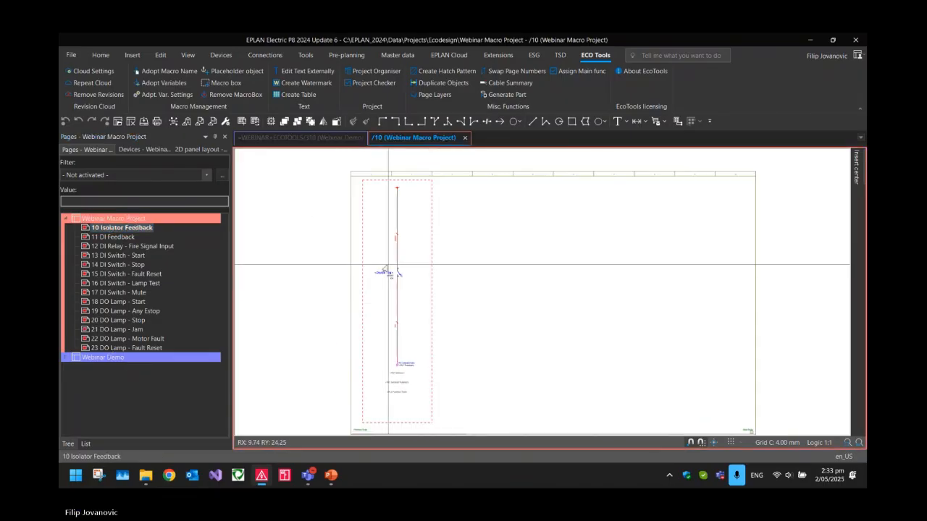
pyautogui.scroll(3, 400, 192)
pyautogui.scroll(-2, 468, 277)
pyautogui.moveTo(429, 270); pyautogui.dragTo(415, 235, button='middle')
pyautogui.scroll(3, 424, 250)
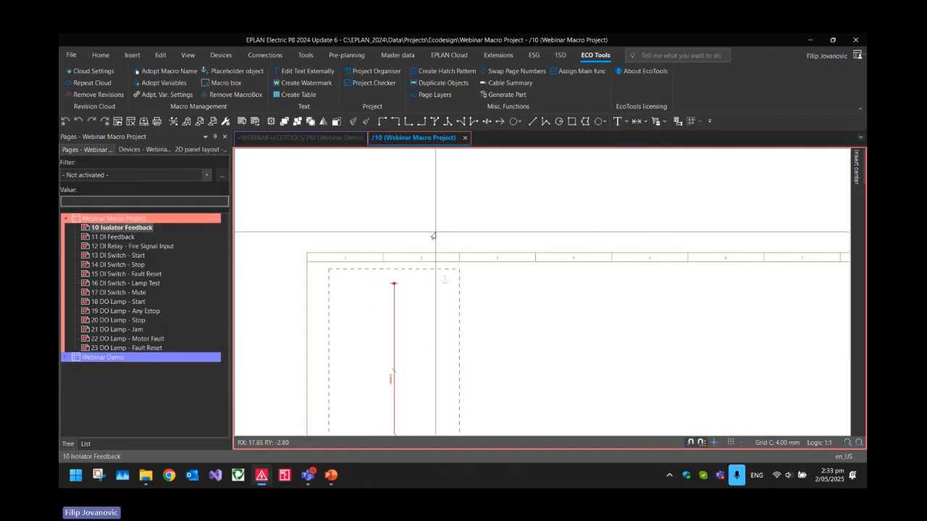
# Page through the Webinar Macro Project's pages and examine the macro boxes and placeholder objects on them
pyautogui.press('pagedown')
pyautogui.press('pagedown')
pyautogui.press('pagedown')
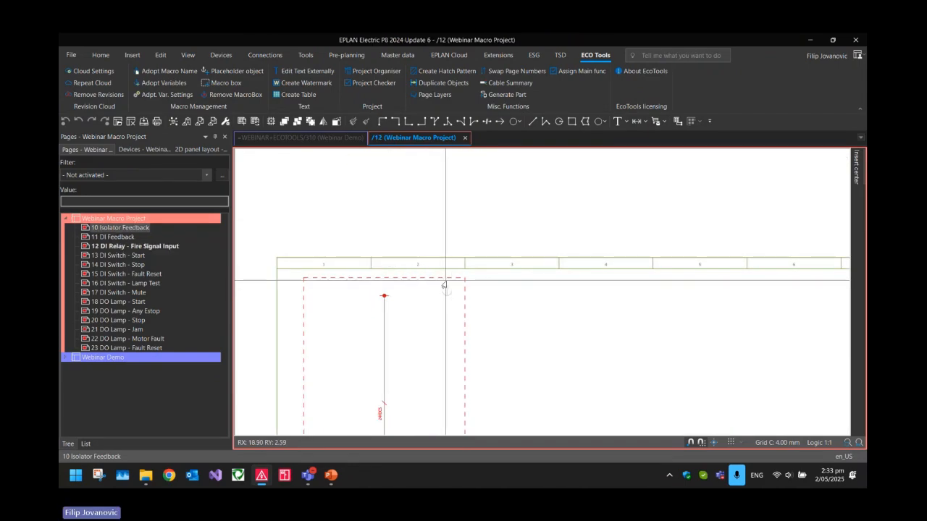
pyautogui.press('pagedown')
pyautogui.press('pagedown')
pyautogui.press('pagedown')
pyautogui.press('pagedown')
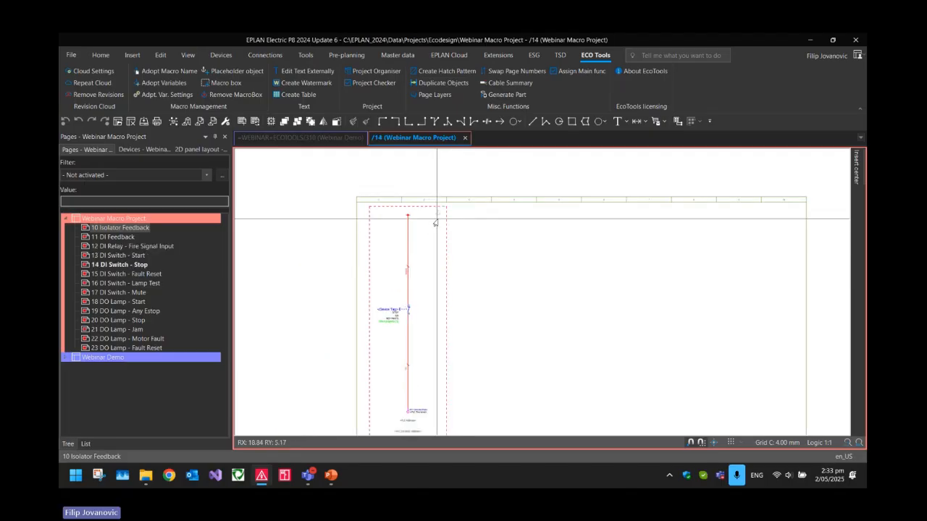
pyautogui.press('pagedown')
pyautogui.press('pagedown')
pyautogui.press('pagedown')
pyautogui.press('pagedown')
pyautogui.press('pagedown')
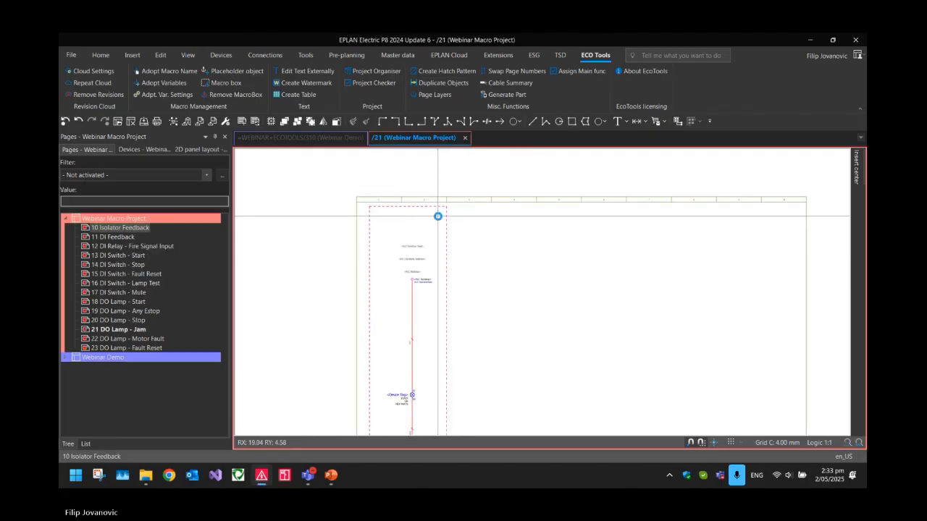
pyautogui.press('pageup')
pyautogui.press('pageup')
pyautogui.press('pageup')
pyautogui.press('pageup')
pyautogui.press('pageup')
pyautogui.press('pageup')
pyautogui.press('pageup')
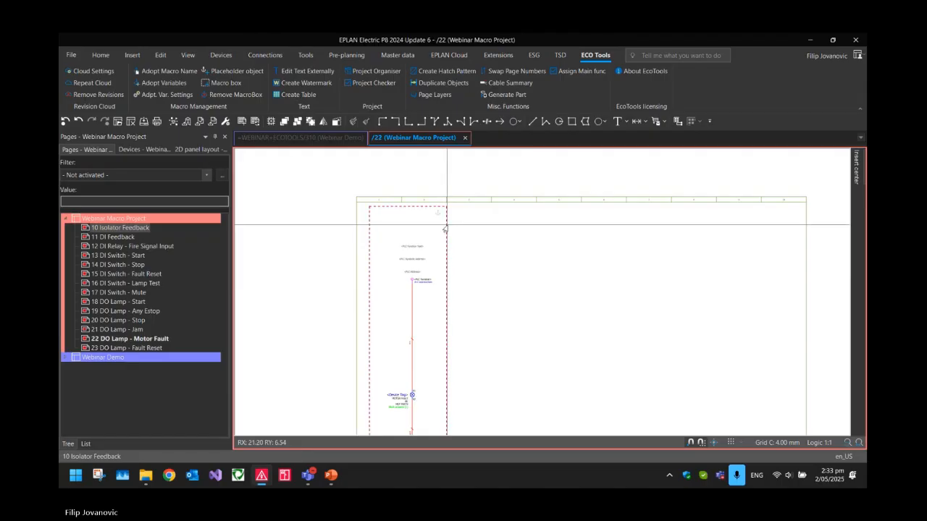
pyautogui.press('pageup')
pyautogui.press('pageup')
pyautogui.press('pageup')
pyautogui.press('pageup')
pyautogui.press('pageup')
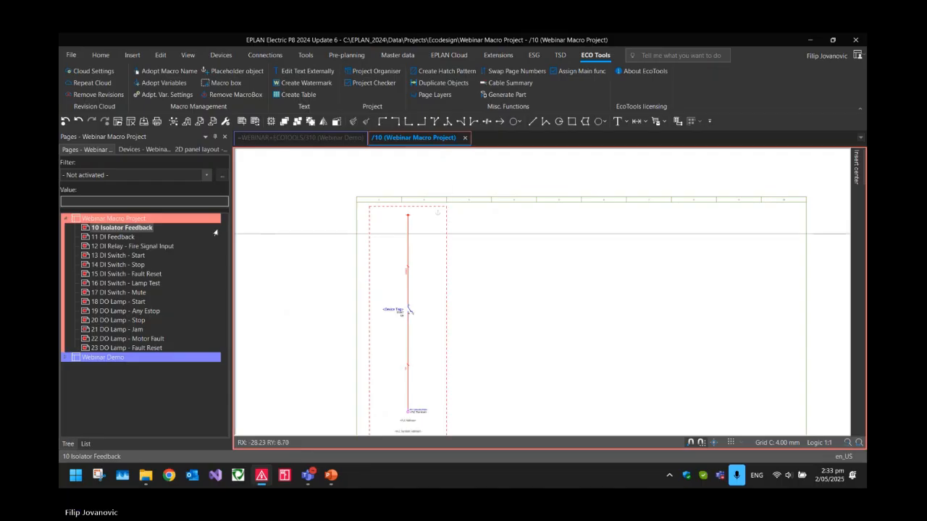
# Remove the macro boxes and placeholder objects from pages 10 to 23 of the Webinar Macro Project using Remove MacroBox
pyautogui.click(142, 229)
pyautogui.scroll(3, 447, 215)
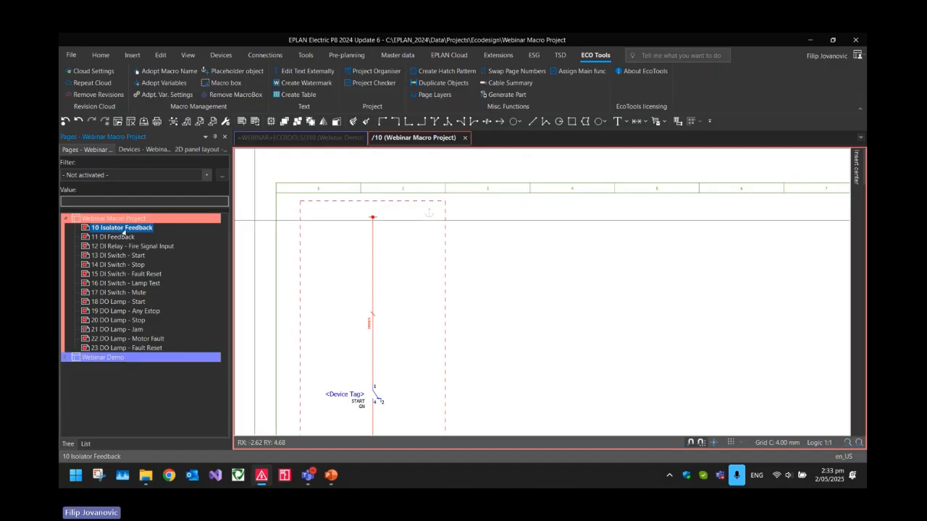
pyautogui.keyDown('shift'); pyautogui.click(110, 342); pyautogui.keyUp('shift')
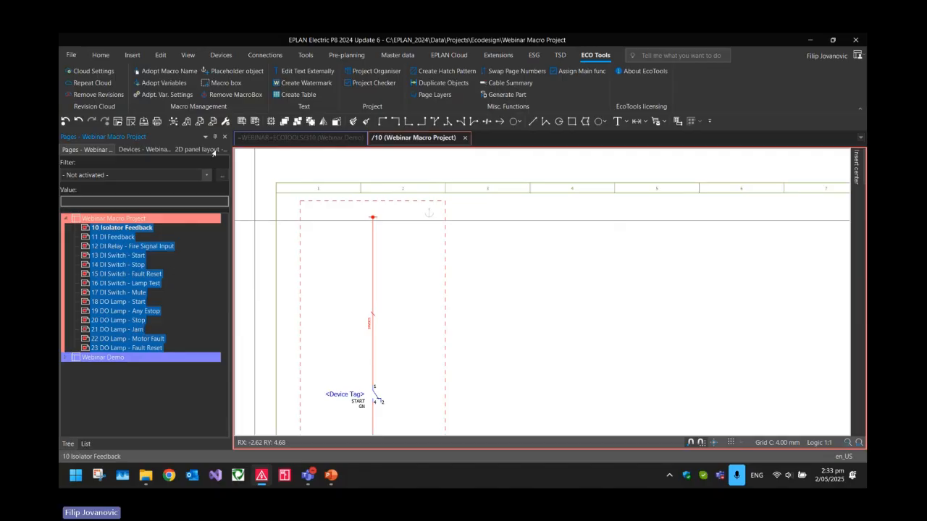
pyautogui.click(211, 95)
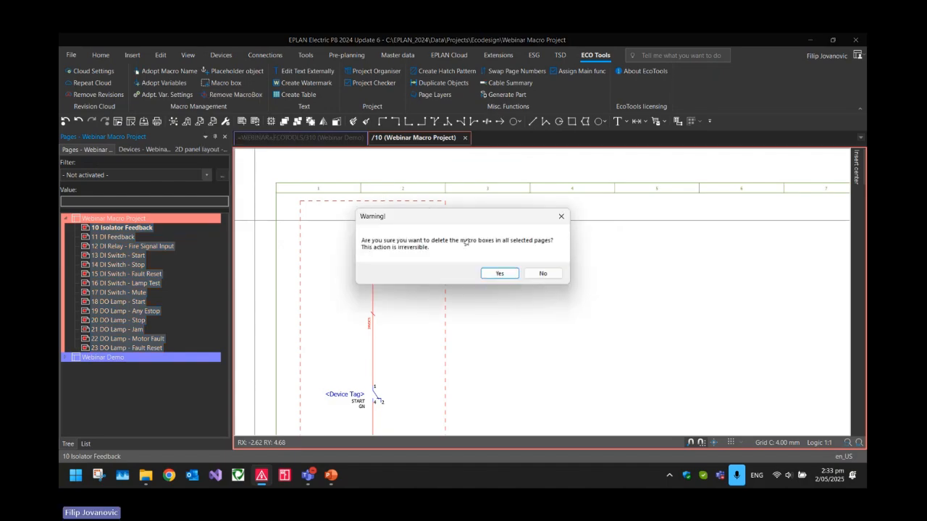
pyautogui.click(500, 273)
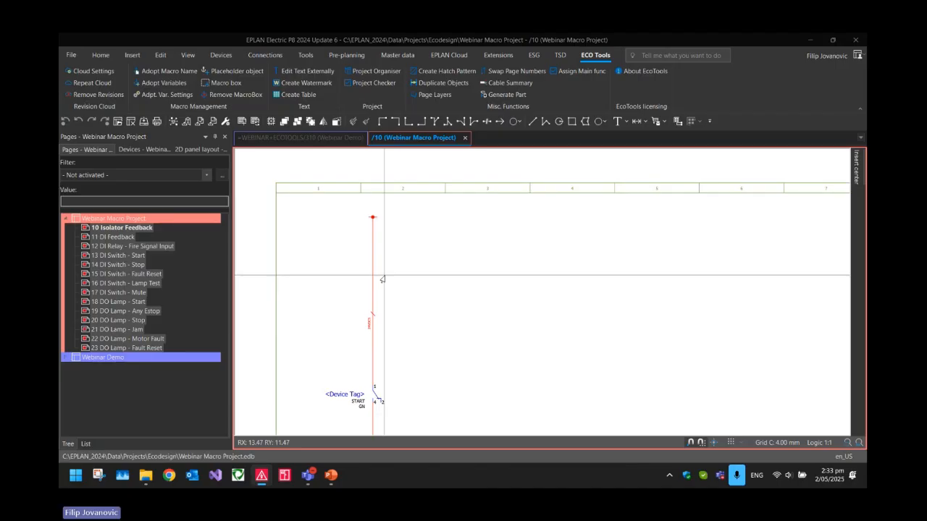
# Draw a macro box around the entire isolator feedback circuit and its PLC texts on page 10
pyautogui.scroll(-5, 382, 279)
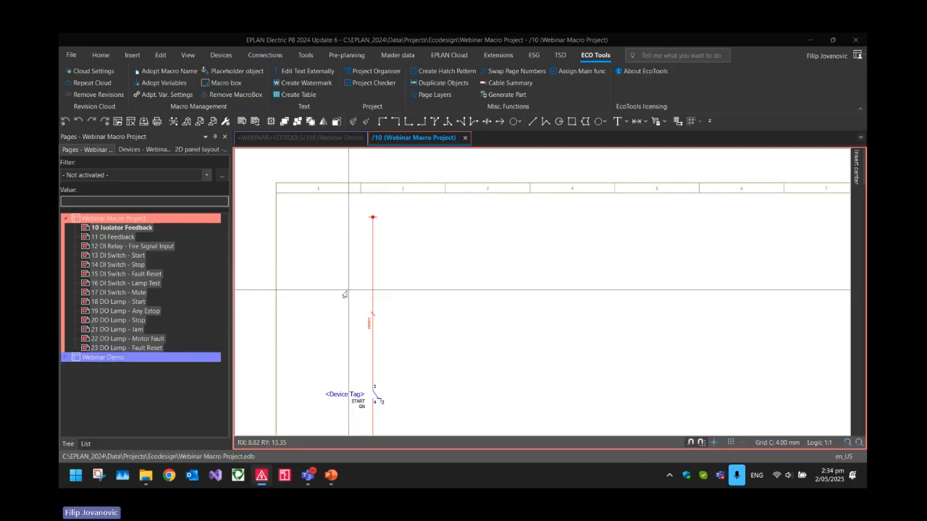
pyautogui.scroll(2, 411, 290)
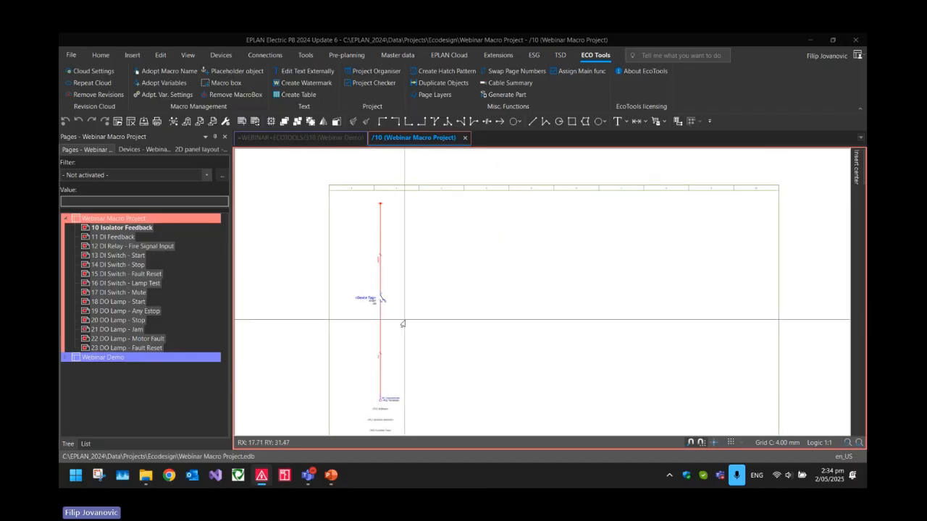
pyautogui.click(226, 83)
pyautogui.click(347, 197)
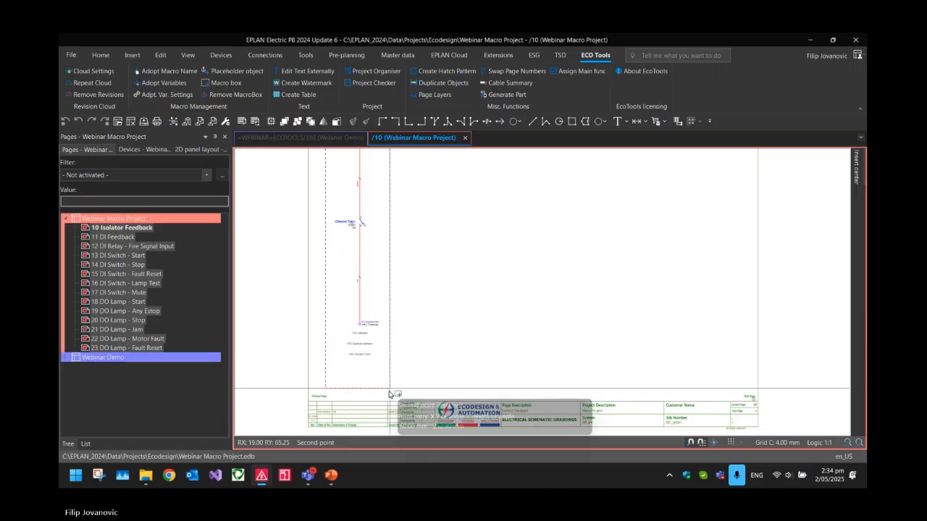
pyautogui.click(390, 394)
pyautogui.scroll(3, 405, 239)
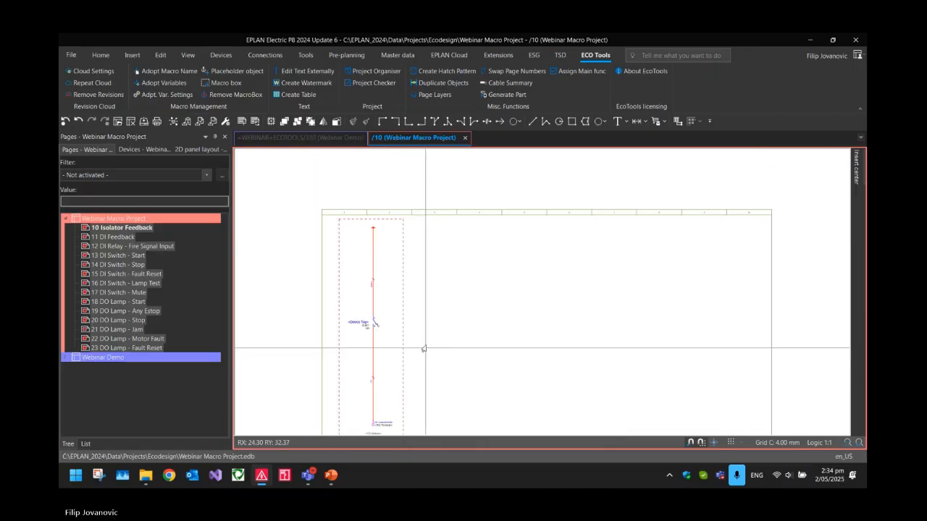
# Insert a placeholder object for the PLC connection point inside the upper-right corner of the macro box
pyautogui.click(235, 71)
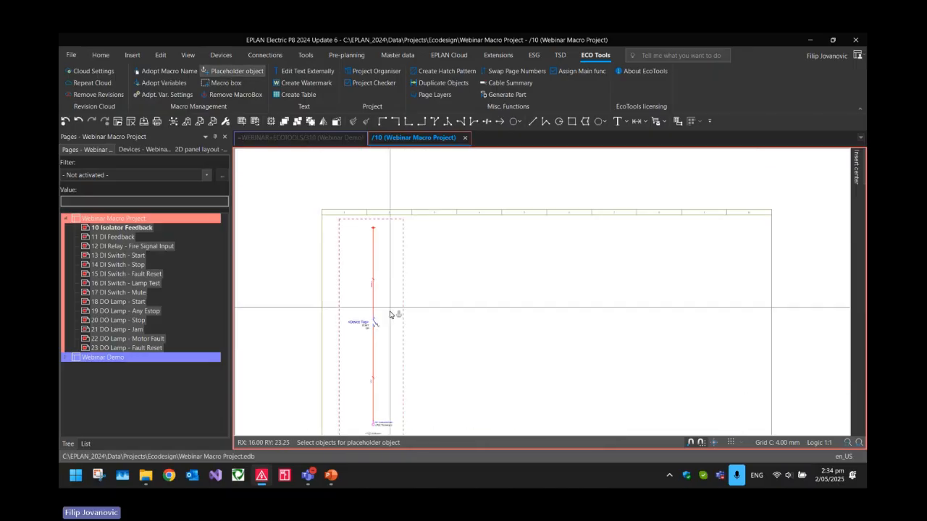
pyautogui.scroll(-3, 366, 326)
pyautogui.click(366, 327)
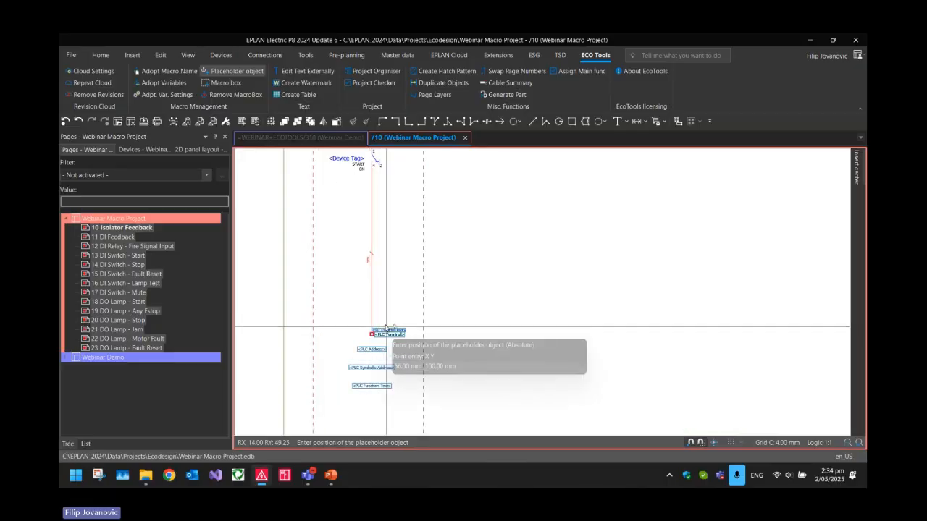
pyautogui.scroll(3, 391, 232)
pyautogui.scroll(1, 409, 233)
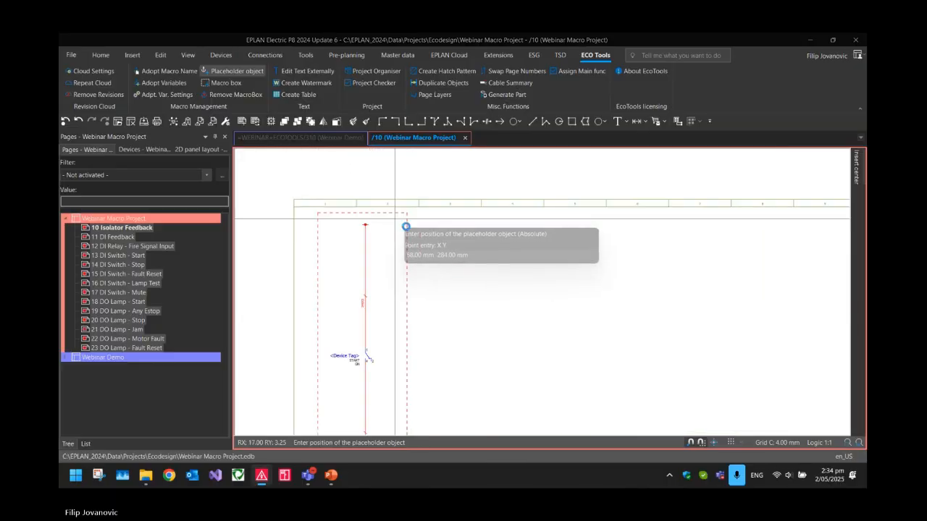
pyautogui.click(396, 222)
pyautogui.press('Return')
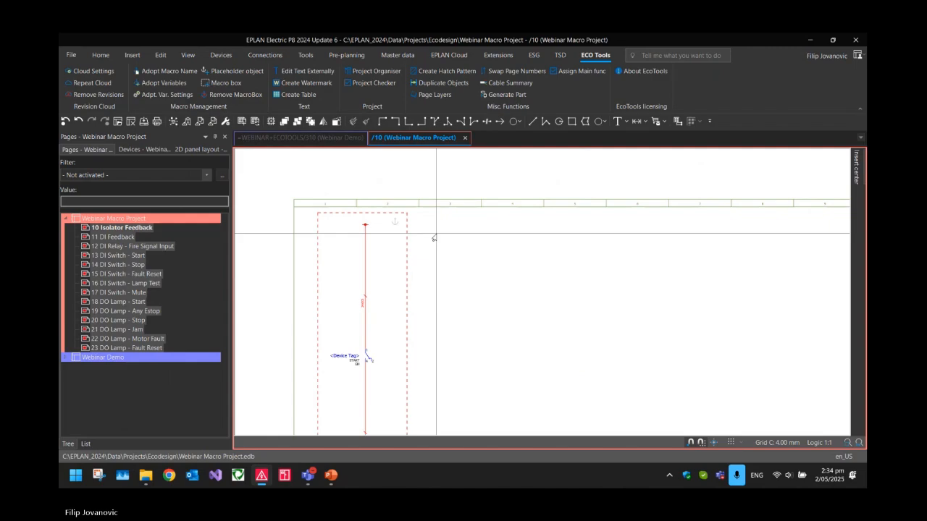
# Name the macro box sfjfgjsrfgfdgdf\dsfgsdfsd\sdfg\macro in its properties
pyautogui.click(366, 213)
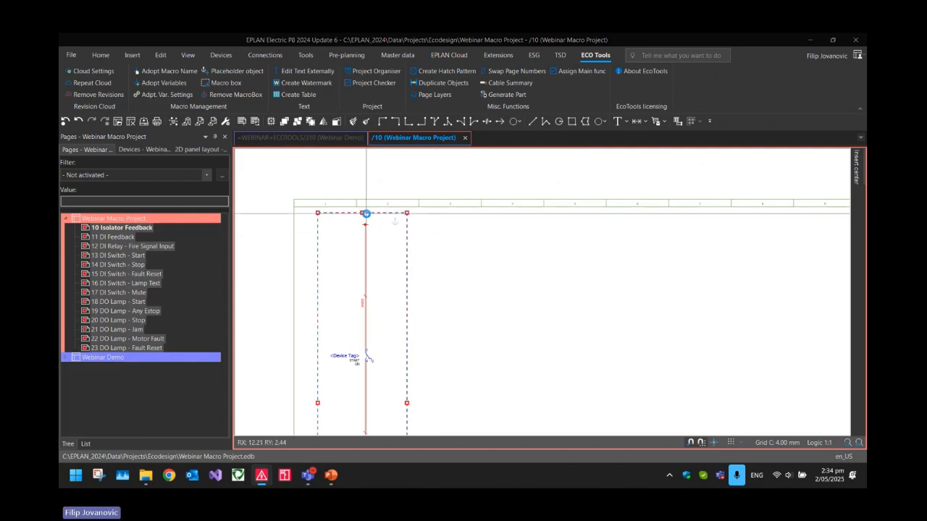
pyautogui.doubleClick(366, 213)
pyautogui.write('sfjfgjsrfgfdgdf')
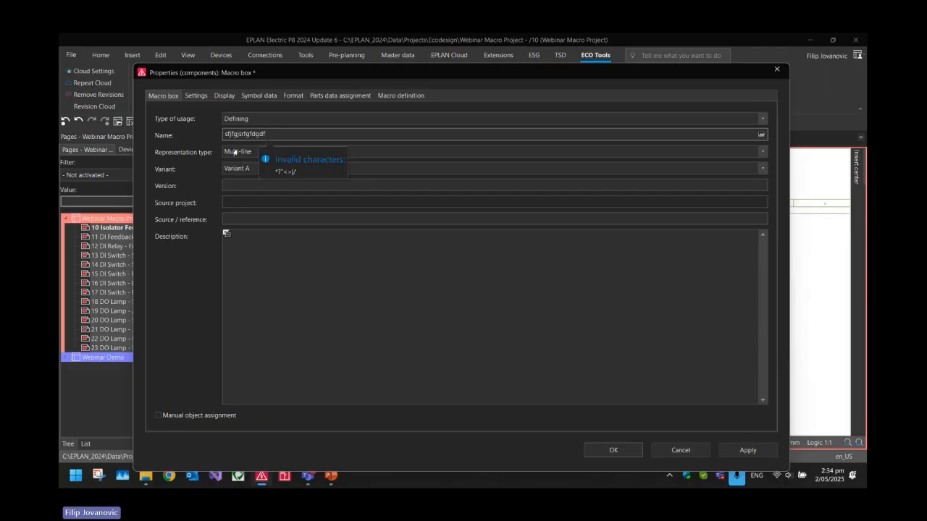
pyautogui.write('\\dsfgsdfsd\\sdfg\\macro')
pyautogui.click(609, 448)
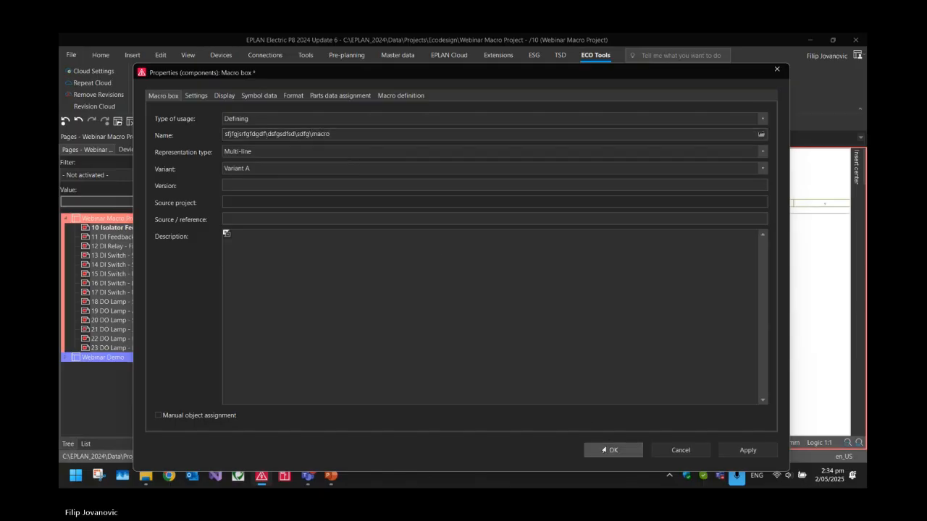
# Adopt variables for the PLC connection point's properties in the placeholder object and accept the assignment
pyautogui.click(408, 209)
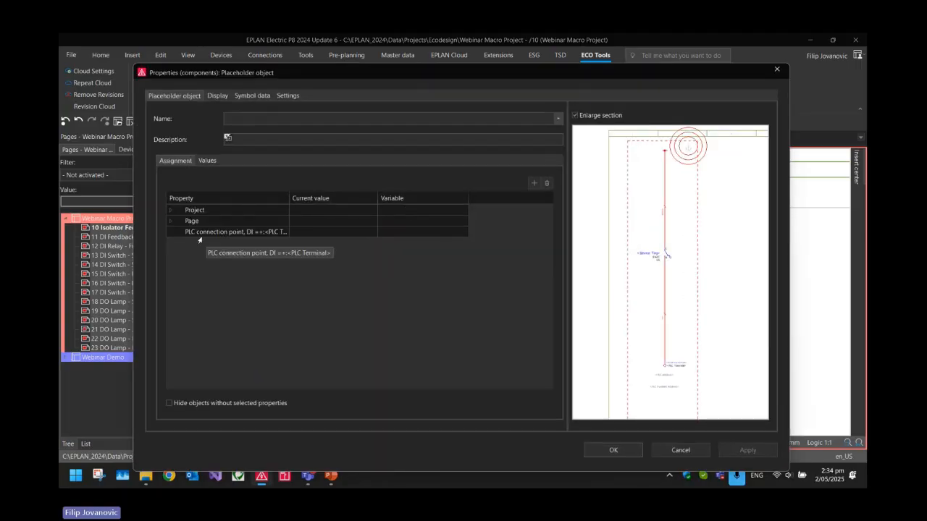
pyautogui.rightClick(293, 263)
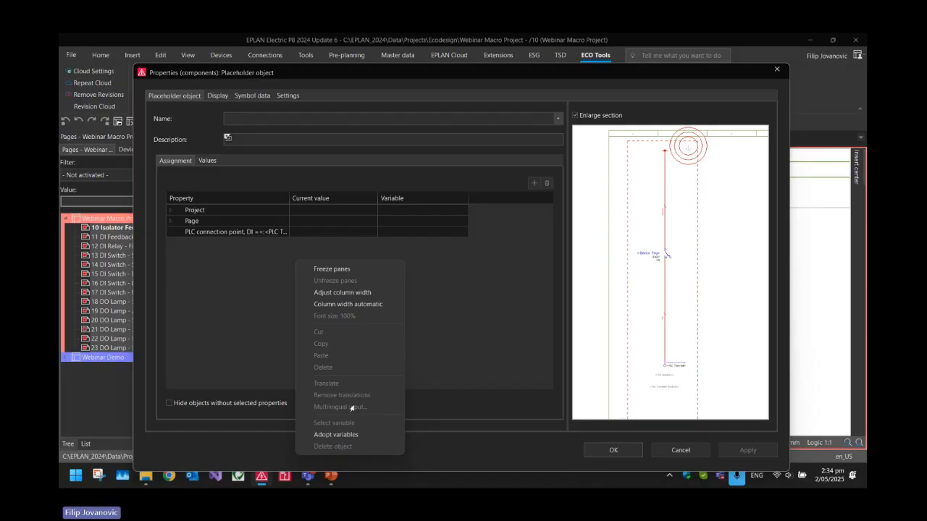
pyautogui.click(345, 435)
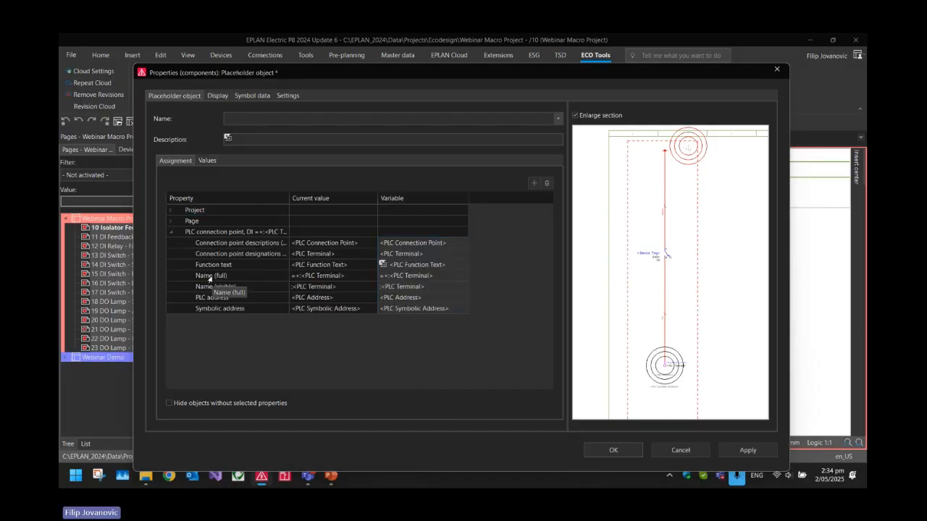
pyautogui.click(225, 276)
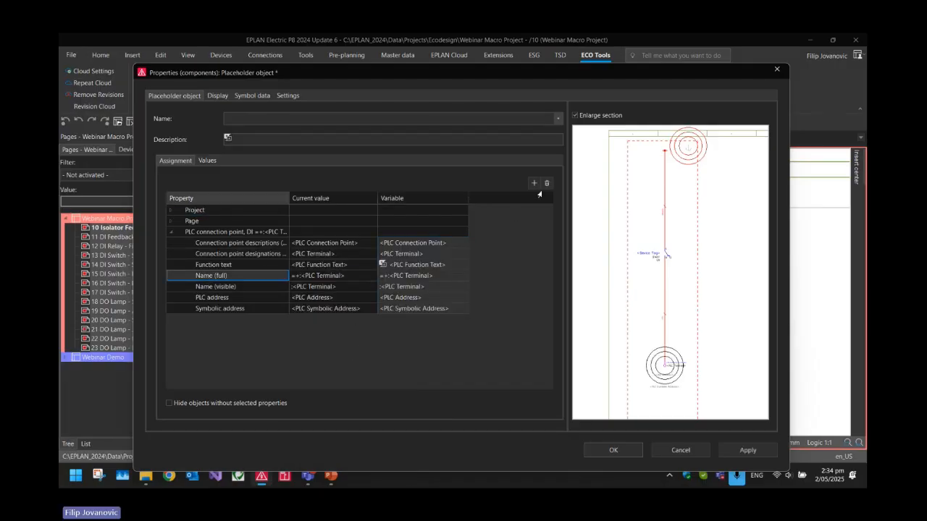
pyautogui.click(627, 454)
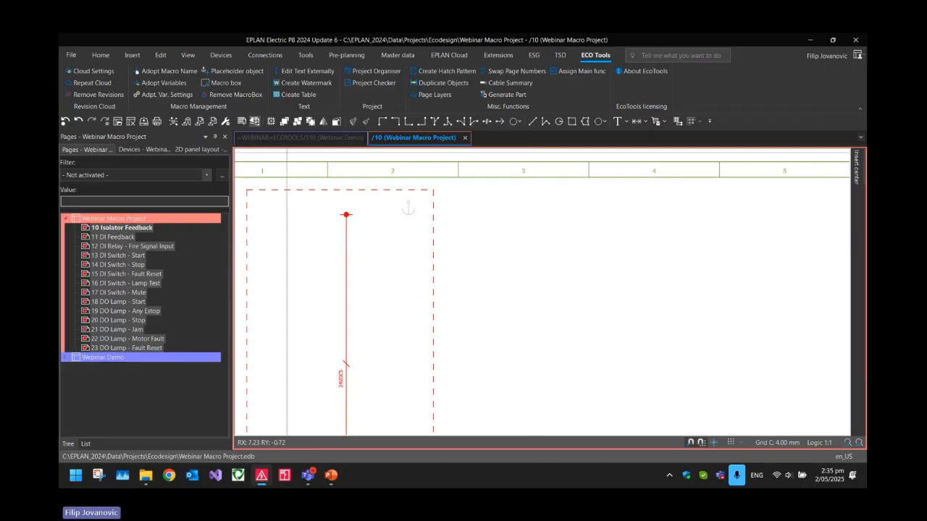
# Delete the macro box with its placeholder object and draw a new macro box around the circuit on page 10
pyautogui.click(427, 189)
pyautogui.press('Delete')
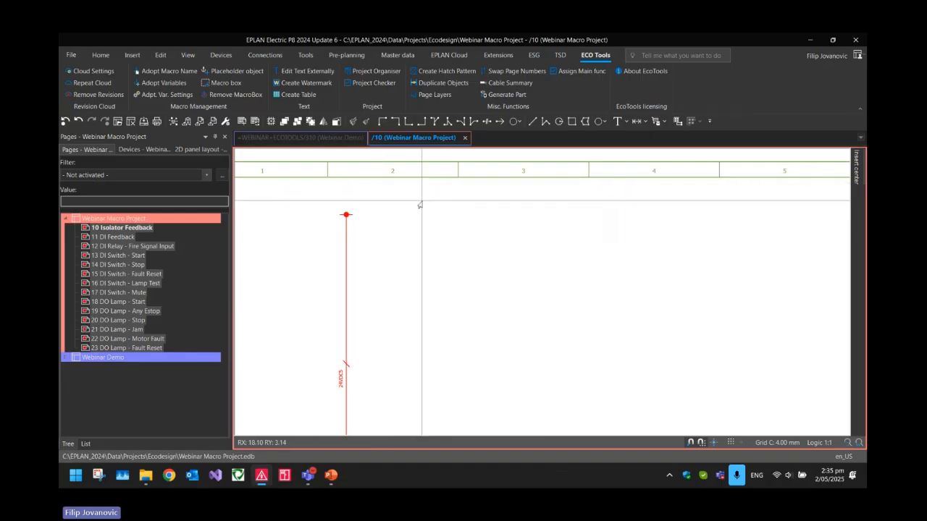
pyautogui.scroll(-3, 420, 206)
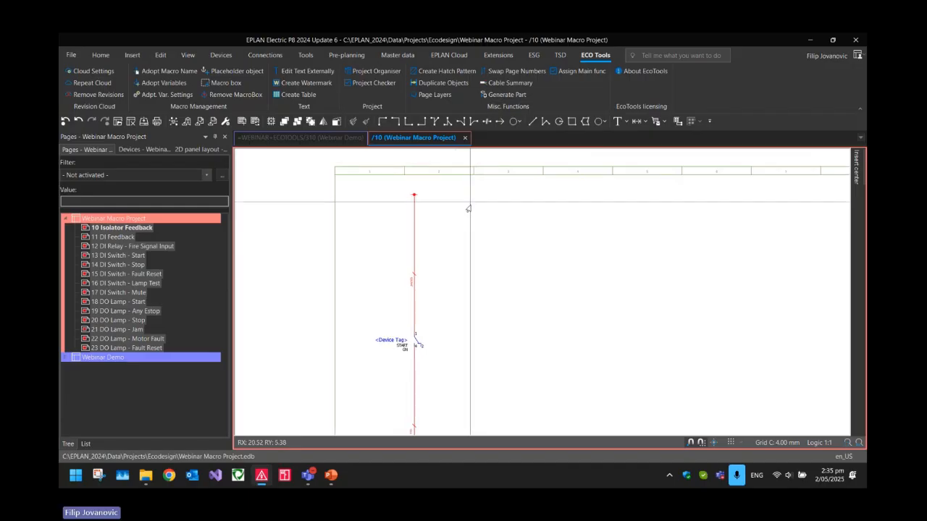
pyautogui.click(223, 83)
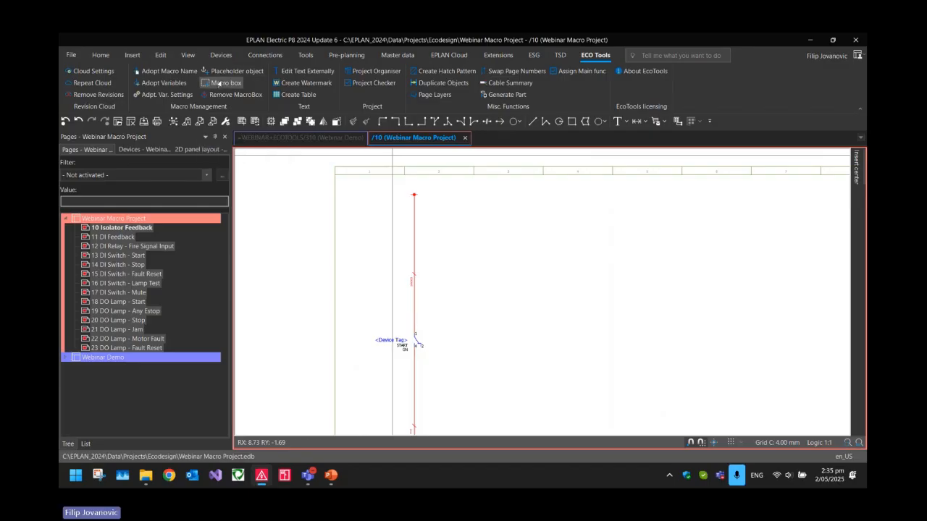
pyautogui.click(357, 186)
pyautogui.moveTo(445, 340); pyautogui.dragTo(423, 233, button='middle')
pyautogui.scroll(-2, 423, 233)
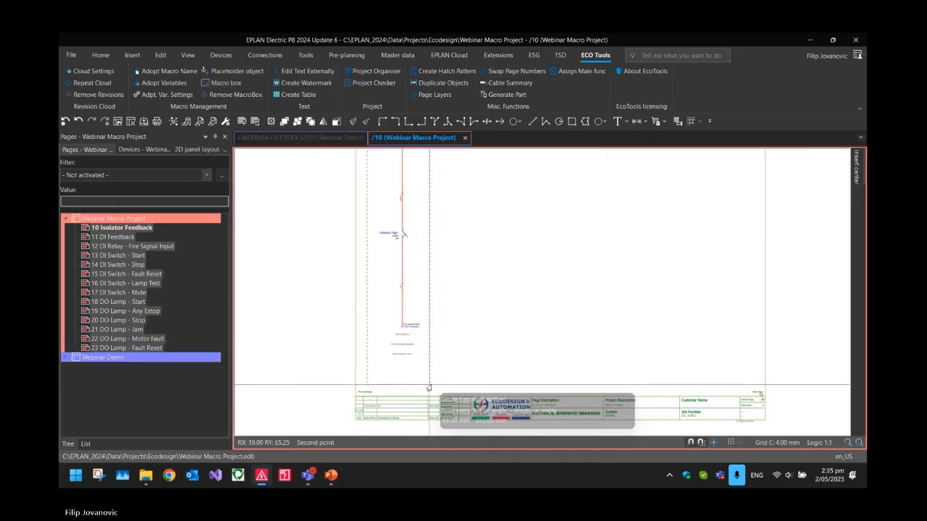
pyautogui.click(429, 385)
pyautogui.moveTo(464, 203); pyautogui.dragTo(462, 305, button='middle')
pyautogui.scroll(2, 428, 253)
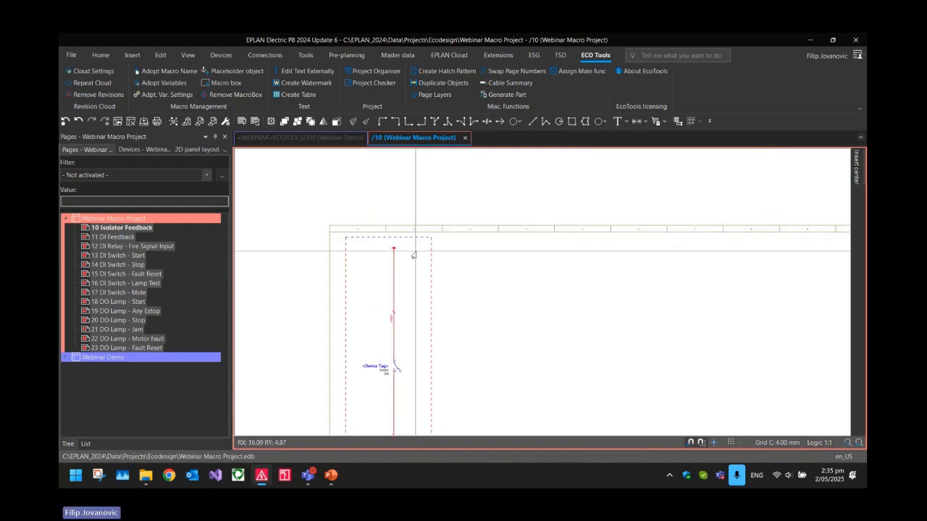
# Insert a placeholder object for the new macro box inside its upper-right corner
pyautogui.click(237, 71)
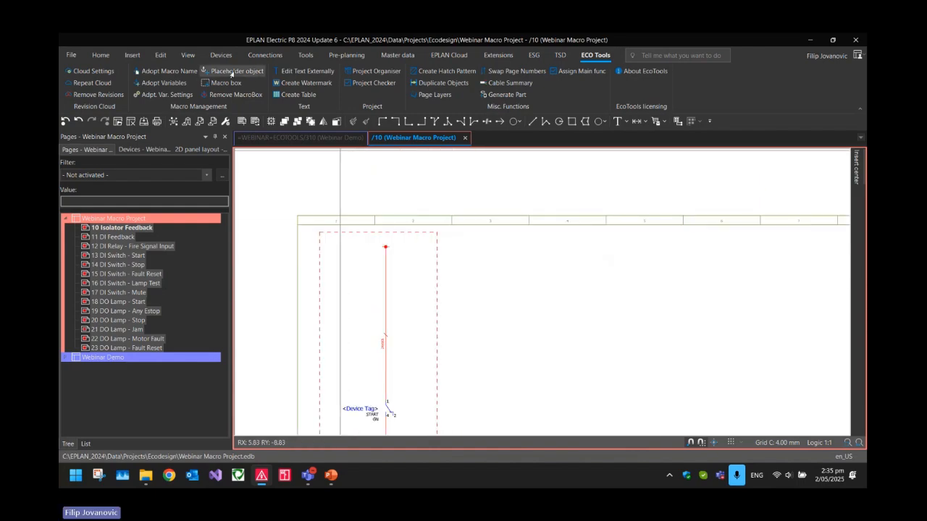
pyautogui.click(437, 243)
pyautogui.click(423, 240)
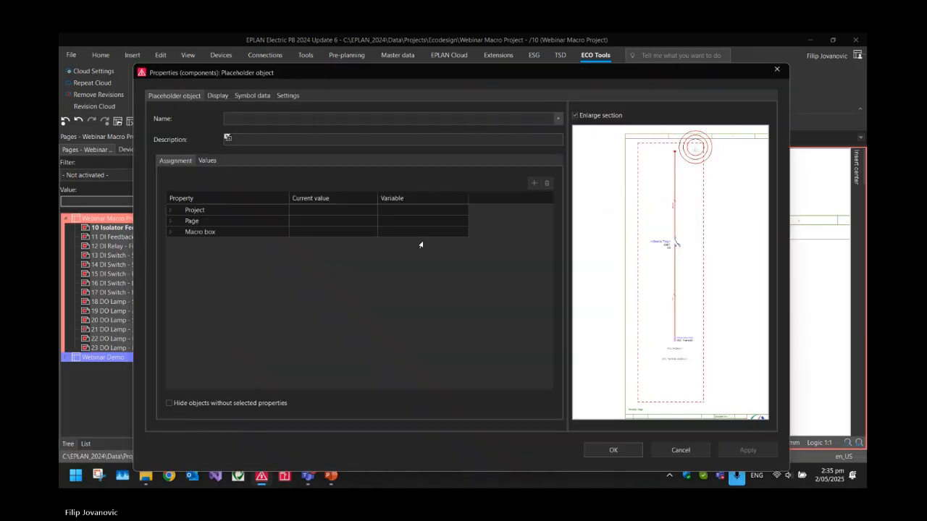
pyautogui.press('Return')
pyautogui.scroll(2, 423, 241)
pyautogui.scroll(-2, 473, 250)
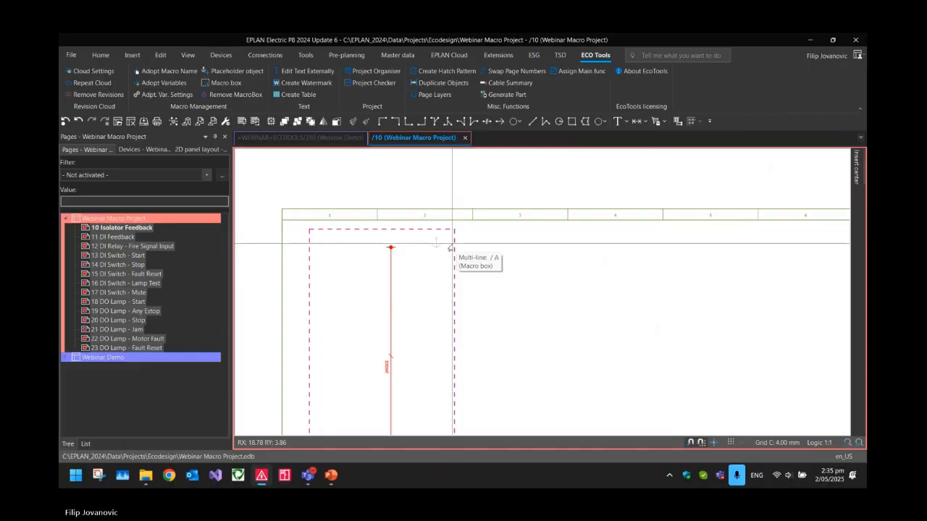
# Duplicate the macro box and placeholder object from page 10 Isolator Feedback onto pages 11 to 23 with Duplicate Objects
pyautogui.click(122, 228)
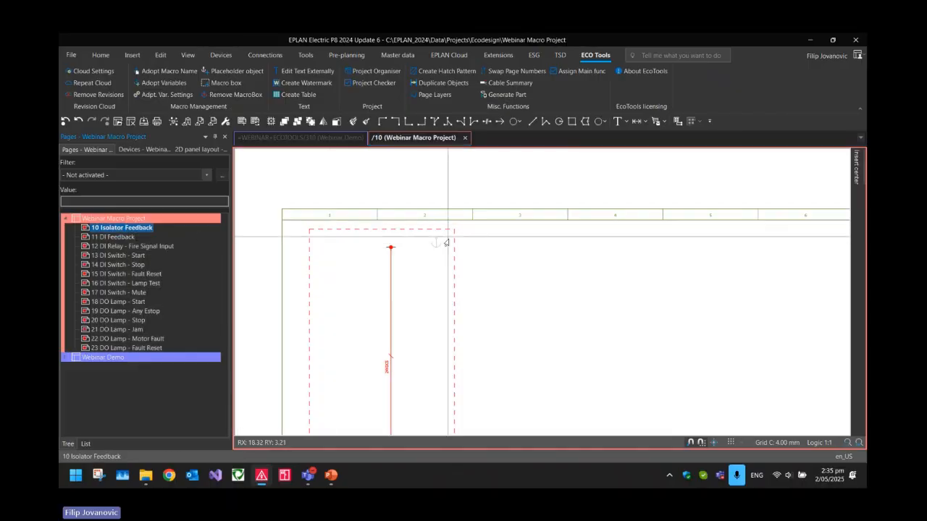
pyautogui.moveTo(467, 261); pyautogui.dragTo(408, 203)
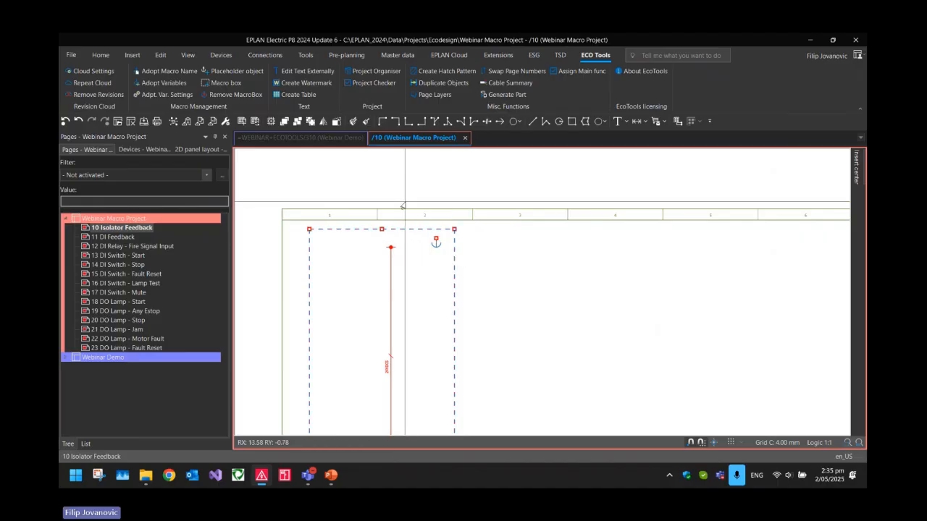
pyautogui.click(431, 83)
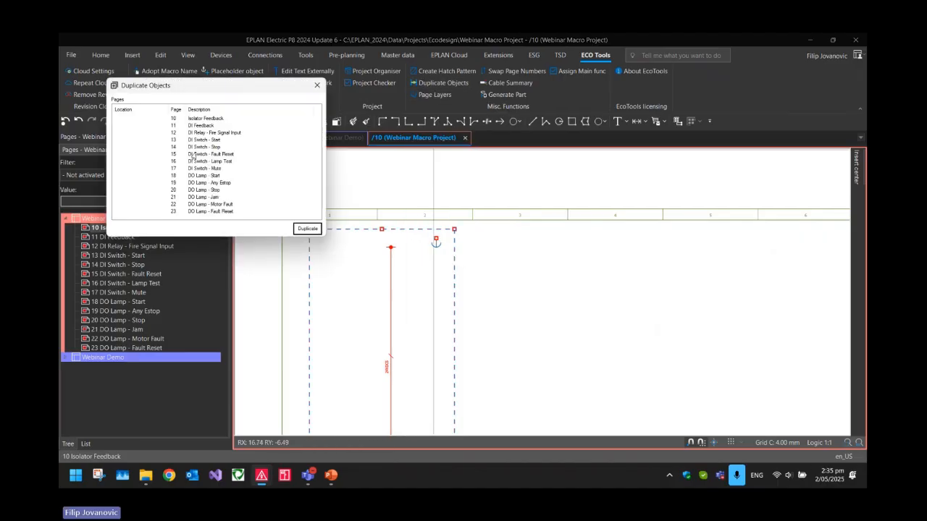
pyautogui.click(191, 125)
pyautogui.keyDown('shift'); pyautogui.click(206, 212); pyautogui.keyUp('shift')
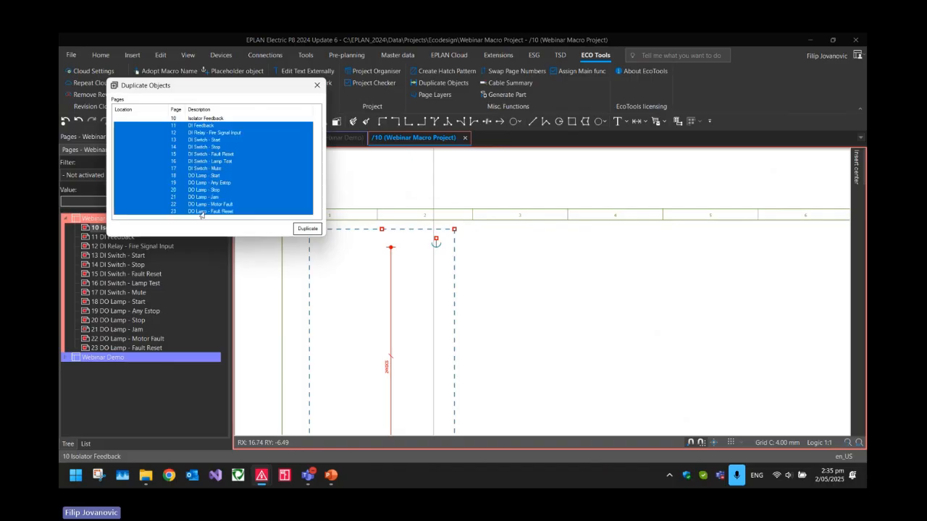
pyautogui.click(307, 228)
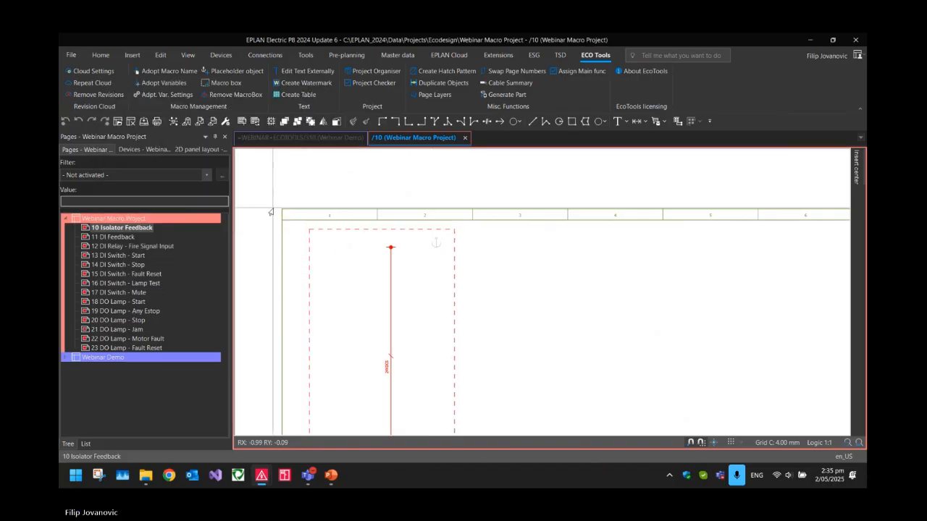
# Page through the macro project from page 11 to check the duplicated macro boxes and placeholder objects, and return to page 10
pyautogui.click(116, 237)
pyautogui.scroll(-3, 535, 237)
pyautogui.press('pagedown')
pyautogui.press('pagedown')
pyautogui.press('pagedown')
pyautogui.press('pagedown')
pyautogui.press('pagedown')
pyautogui.press('pagedown')
pyautogui.press('pagedown')
pyautogui.press('pagedown')
pyautogui.press('pagedown')
pyautogui.press('pagedown')
pyautogui.press('pagedown')
pyautogui.press('pageup')
pyautogui.press('pageup')
pyautogui.press('pageup')
pyautogui.press('pageup')
pyautogui.press('pageup')
pyautogui.press('pageup')
pyautogui.press('pageup')
pyautogui.press('pageup')
pyautogui.press('pageup')
pyautogui.press('pageup')
pyautogui.press('pageup')
pyautogui.press('pageup')
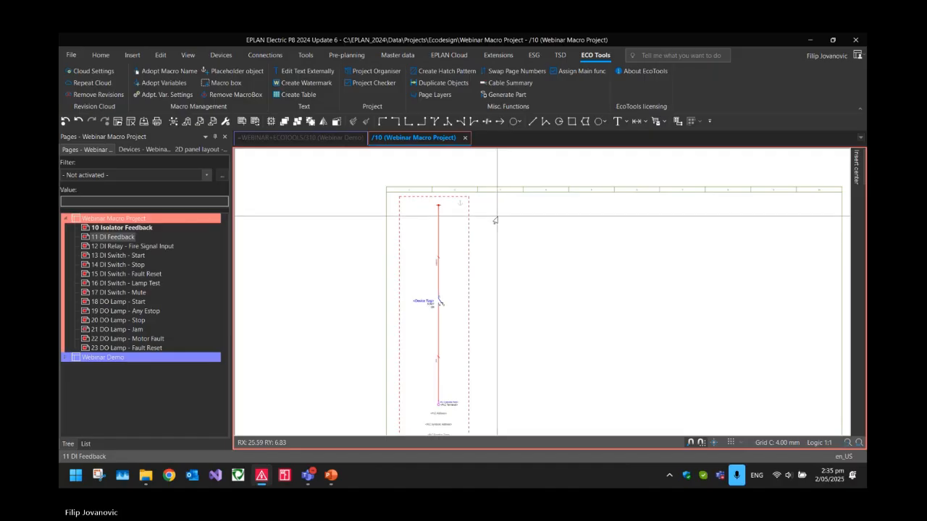
# Check the name field in the properties of the macro box on page 10
pyautogui.doubleClick(444, 197)
pyautogui.press('Escape')
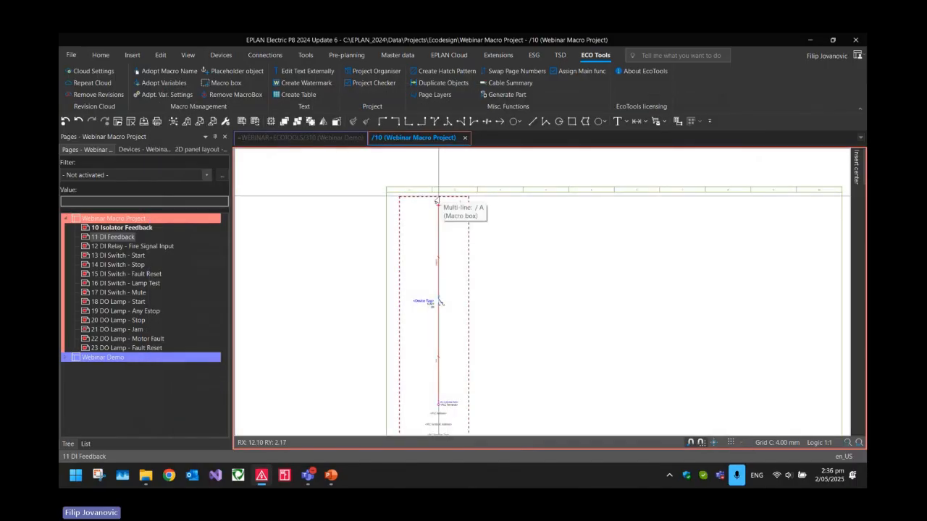
pyautogui.doubleClick(444, 197)
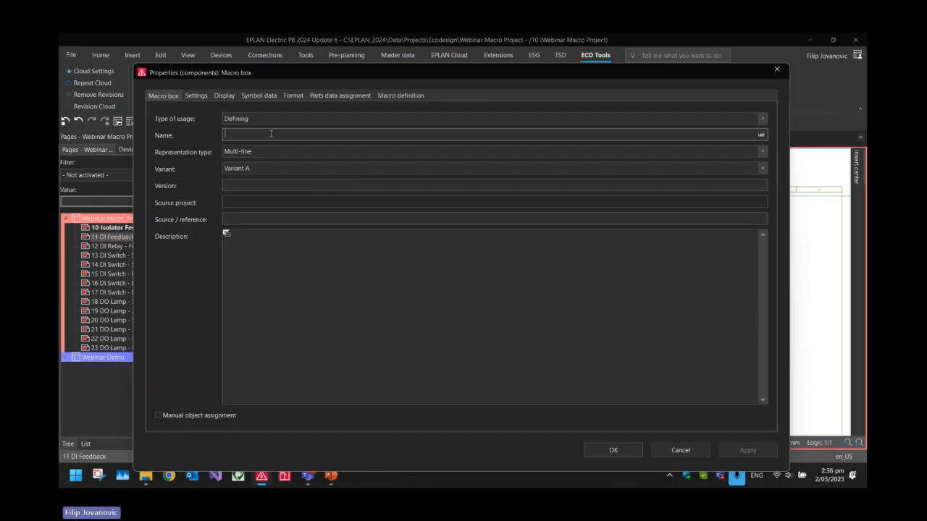
pyautogui.press('Return')
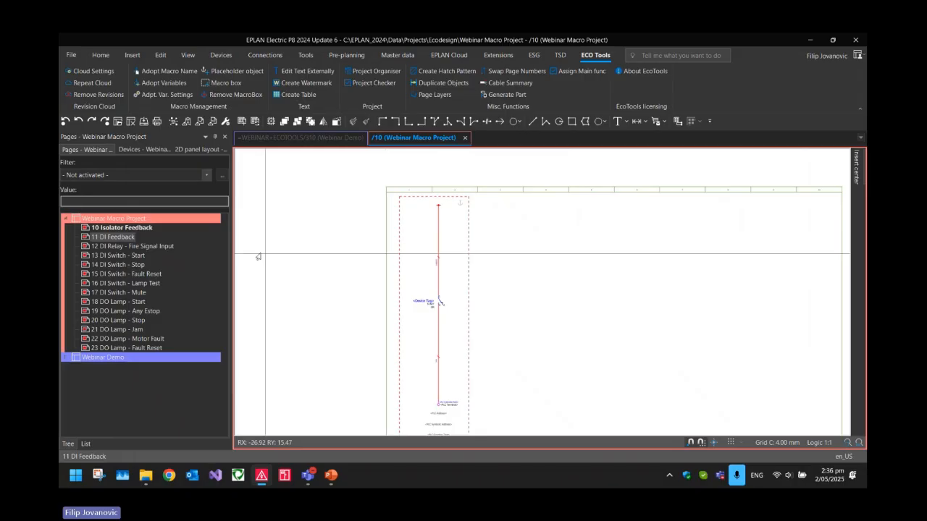
# Adopt the macro names for pages 10 to 23 with the macro path Demo Path
pyautogui.click(127, 228)
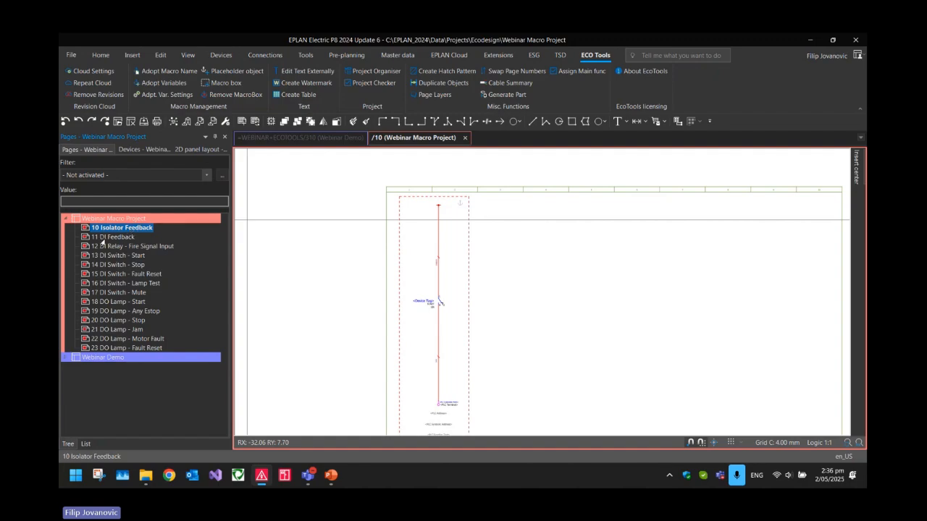
pyautogui.click(248, 237)
pyautogui.click(105, 230)
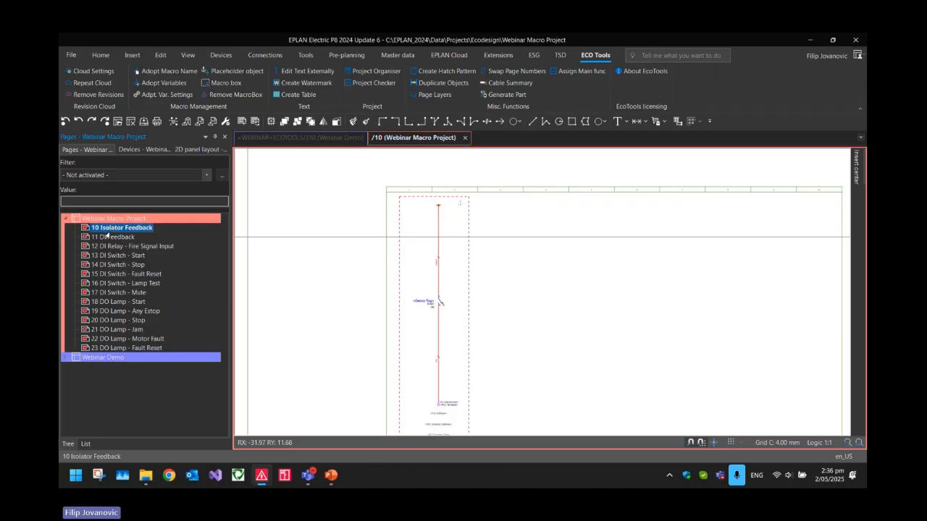
pyautogui.keyDown('shift'); pyautogui.click(105, 349); pyautogui.keyUp('shift')
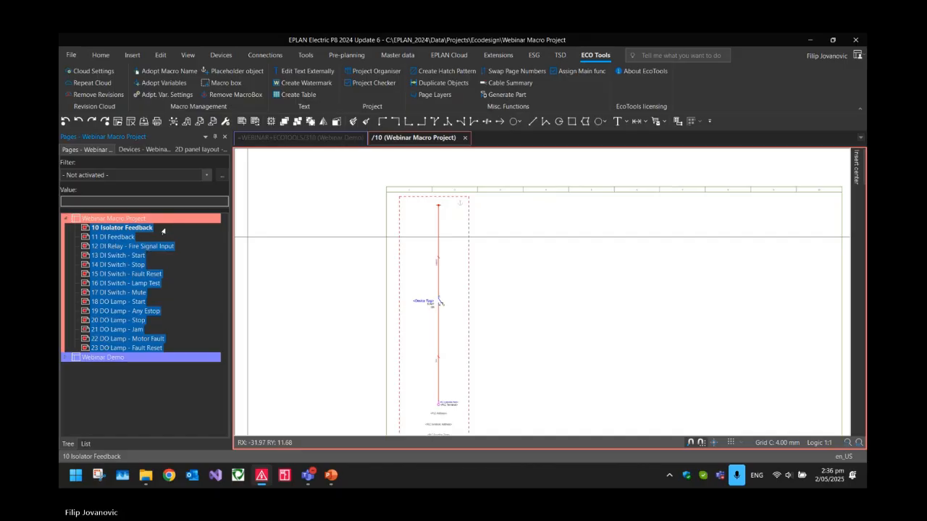
pyautogui.click(171, 73)
pyautogui.moveTo(154, 100); pyautogui.dragTo(292, 158)
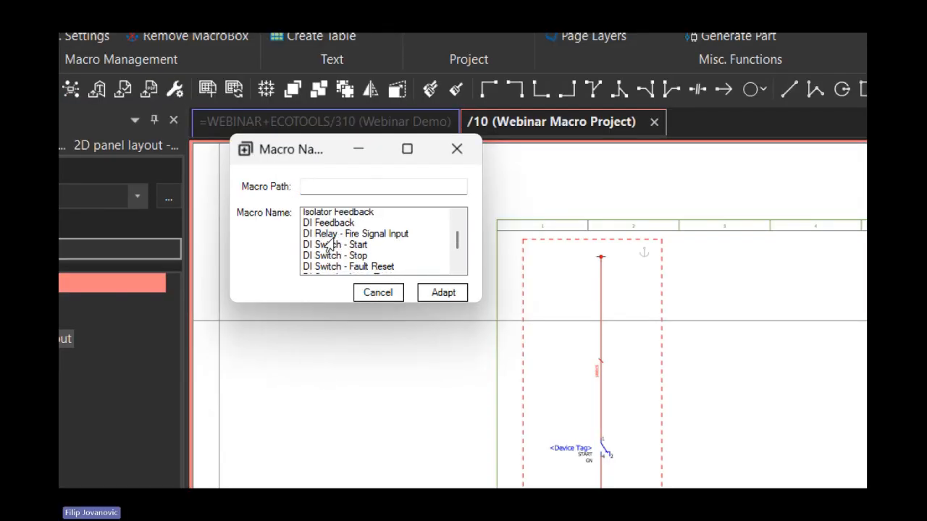
pyautogui.scroll(-3, 329, 246)
pyautogui.scroll(1, 319, 274)
pyautogui.scroll(2, 319, 279)
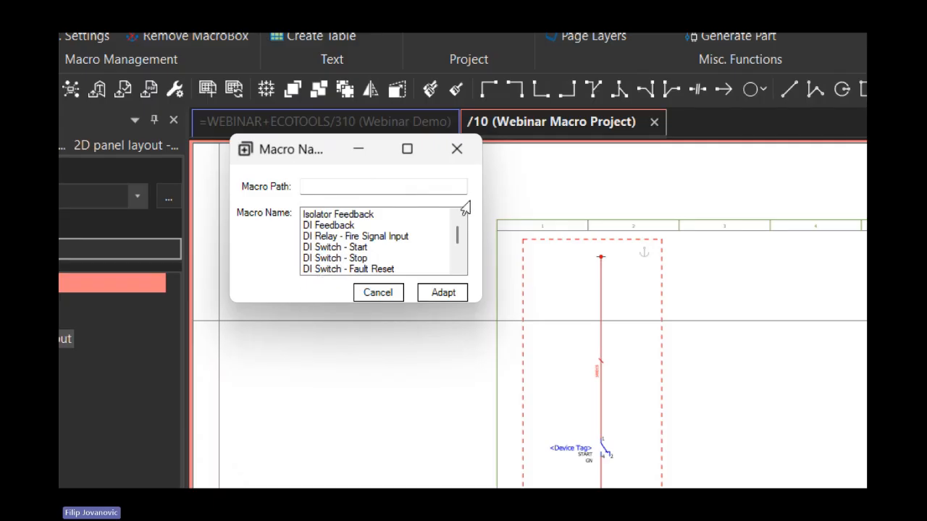
pyautogui.click(374, 186)
pyautogui.write('Demo Path')
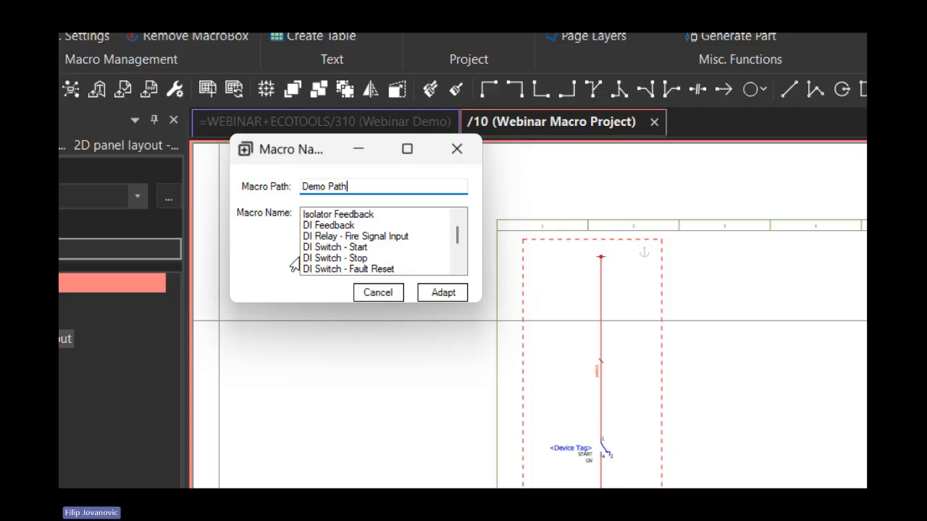
pyautogui.click(433, 294)
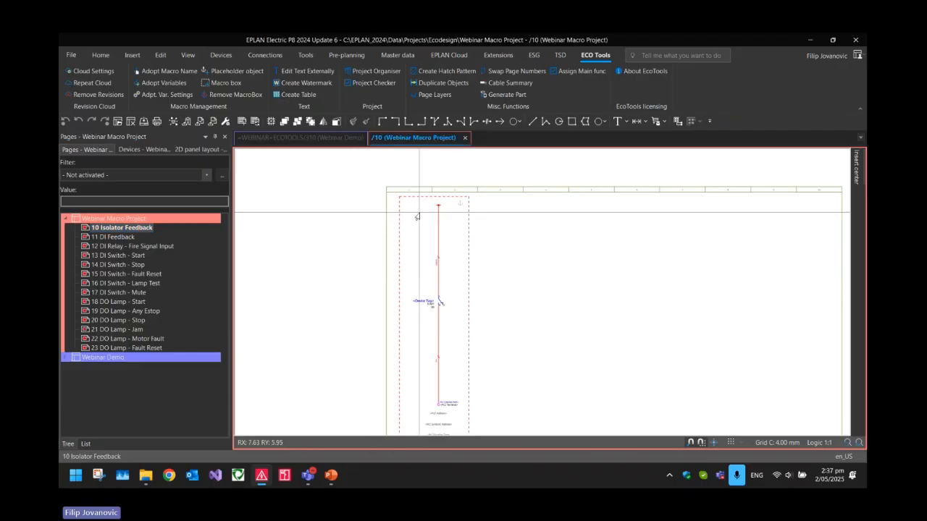
# Check the adopted name and description in the properties of the macro box on page 10 Isolator Feedback
pyautogui.scroll(3, 431, 209)
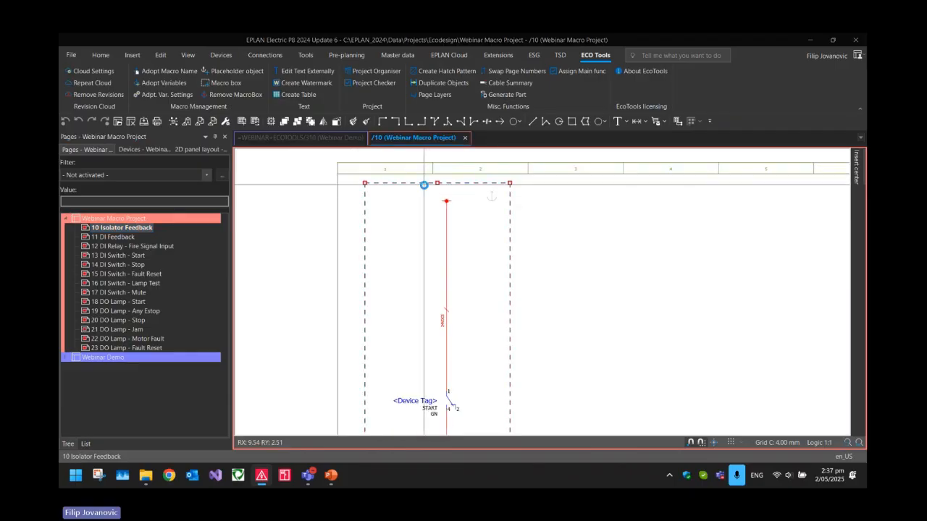
pyautogui.doubleClick(424, 184)
pyautogui.click(242, 134)
pyautogui.moveTo(225, 134); pyautogui.dragTo(322, 138)
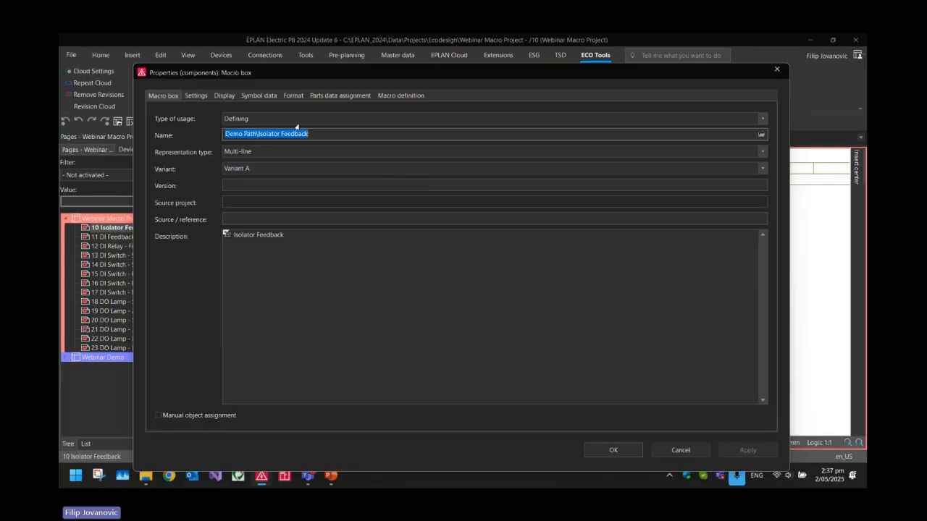
pyautogui.press('Escape')
pyautogui.click(331, 233)
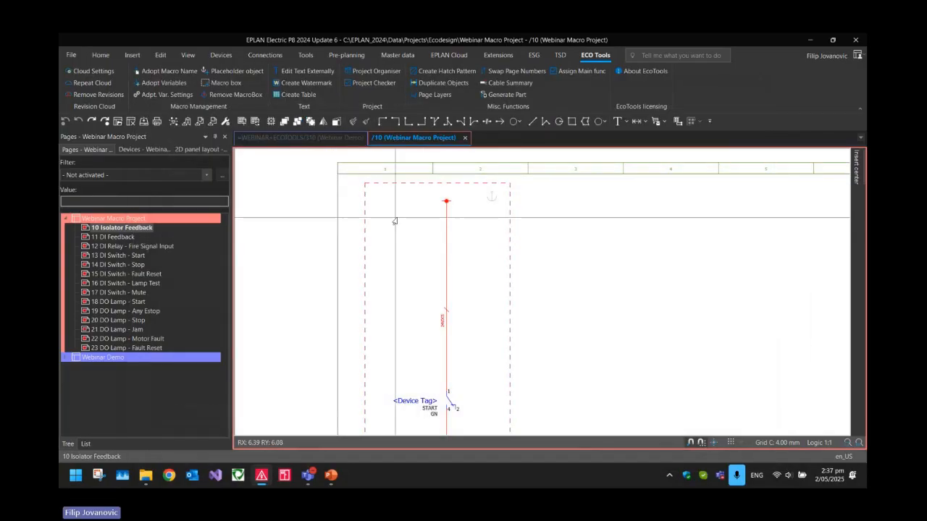
# Check the macro box's adopted name on page 12 DI Relay - Fire Signal Input and view page 17 DI Switch - Mute
pyautogui.click(134, 237)
pyautogui.click(149, 246)
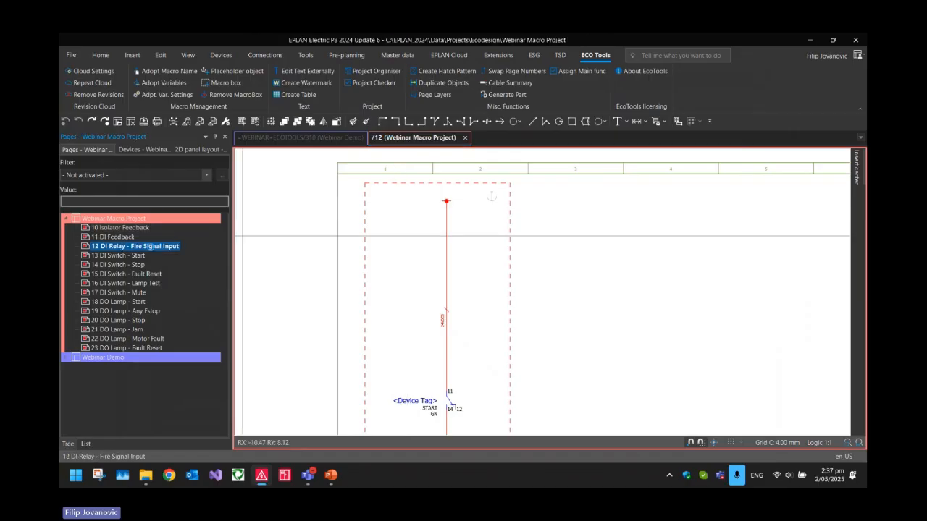
pyautogui.click(409, 246)
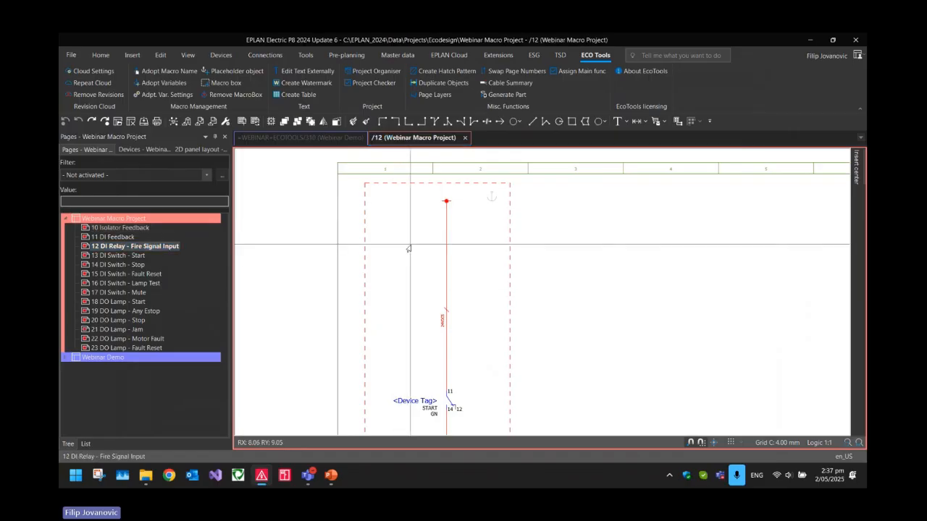
pyautogui.click(397, 191)
pyautogui.doubleClick(403, 179)
pyautogui.click(298, 135)
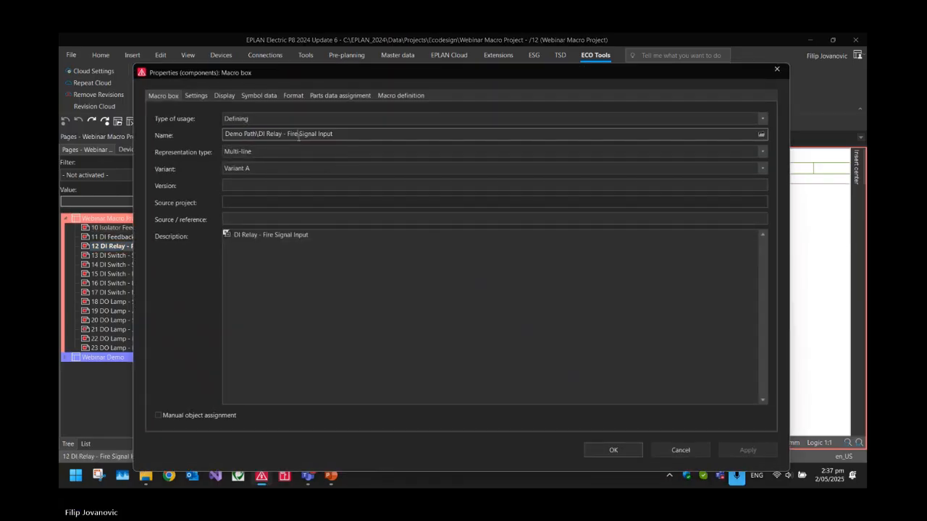
pyautogui.moveTo(229, 134); pyautogui.dragTo(349, 138)
pyautogui.click(611, 450)
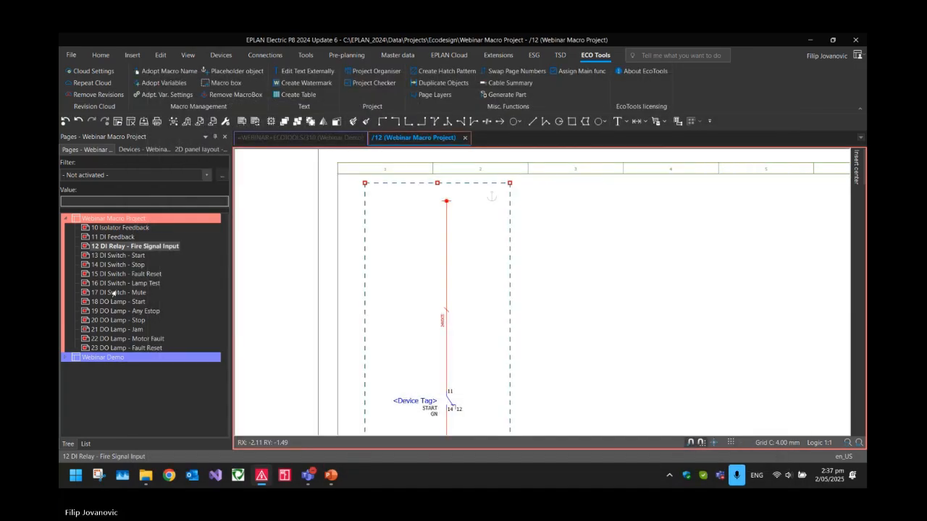
pyautogui.click(115, 292)
pyautogui.scroll(-3, 637, 216)
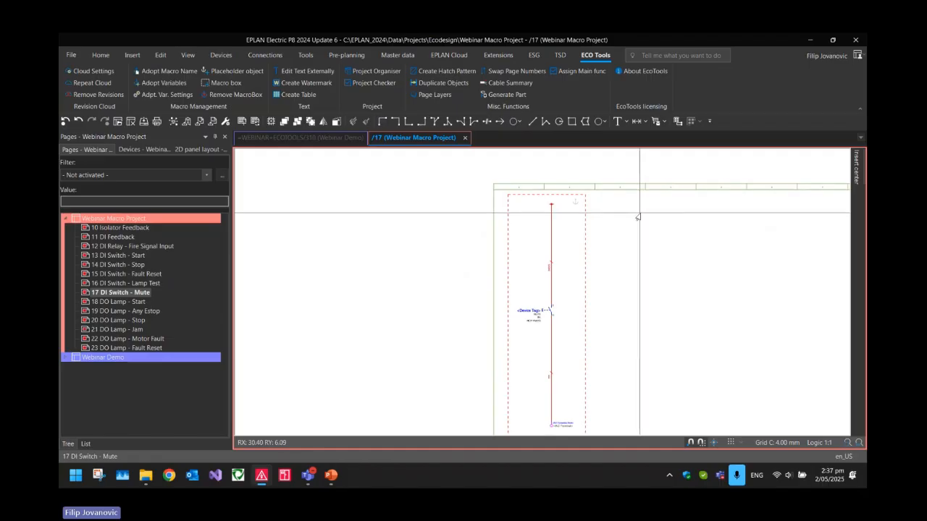
pyautogui.moveTo(637, 217); pyautogui.dragTo(550, 222, button='middle')
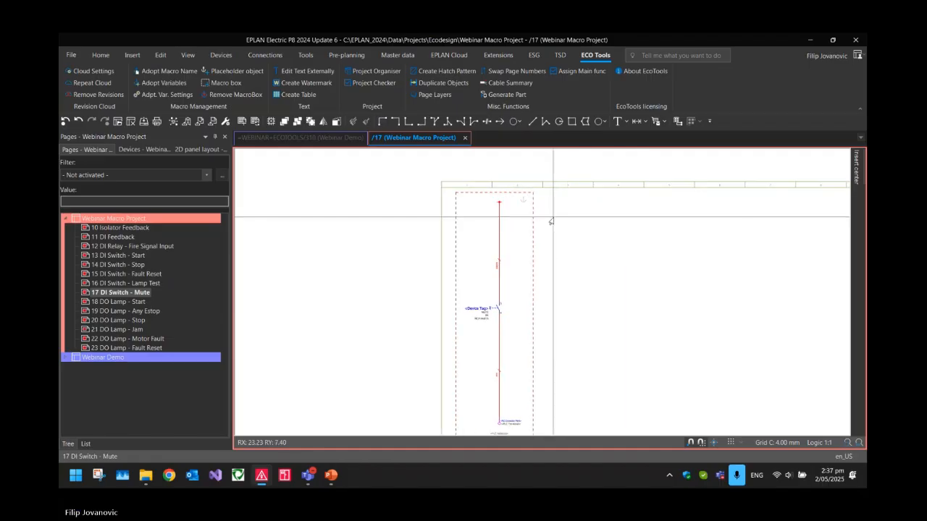
# Examine the property assignments of the placeholder object on page 10 Isolator Feedback
pyautogui.click(122, 227)
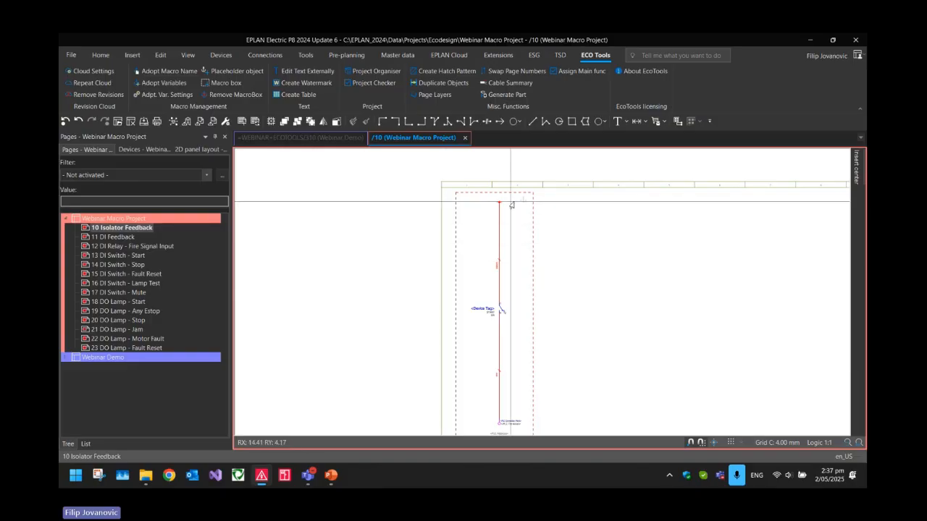
pyautogui.doubleClick(523, 200)
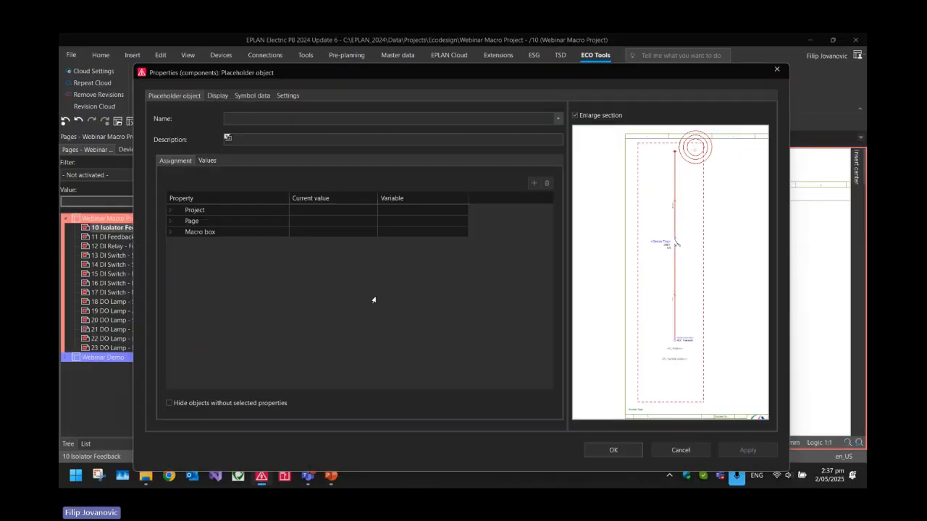
pyautogui.rightClick(319, 289)
pyautogui.click(290, 287)
pyautogui.rightClick(308, 279)
pyautogui.click(340, 257)
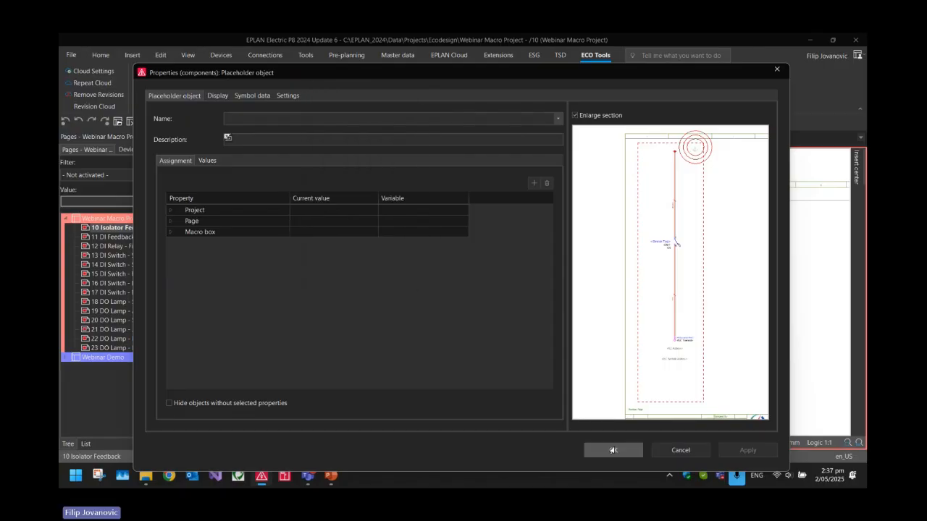
pyautogui.click(612, 450)
# Adopt the variables for the placeholder objects on pages 10 to 23 of the macro project
pyautogui.click(87, 228)
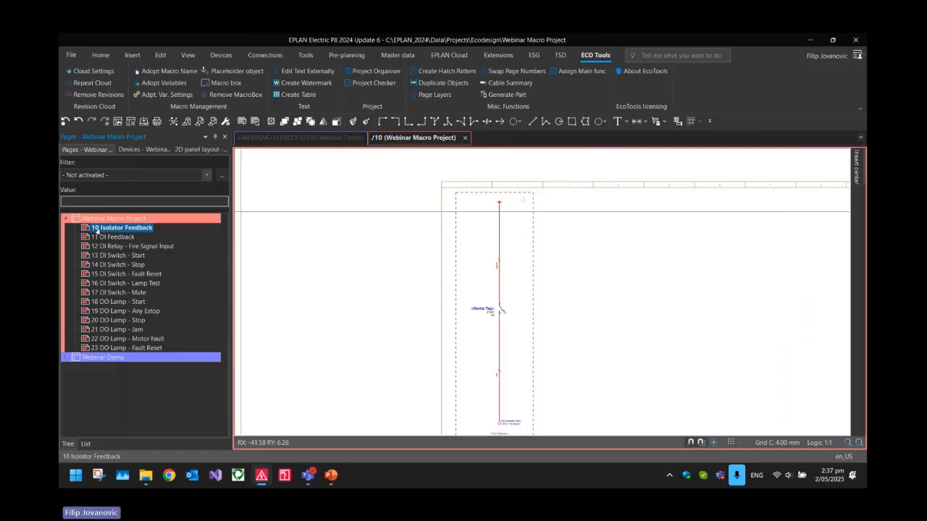
pyautogui.keyDown('shift'); pyautogui.click(106, 349); pyautogui.keyUp('shift')
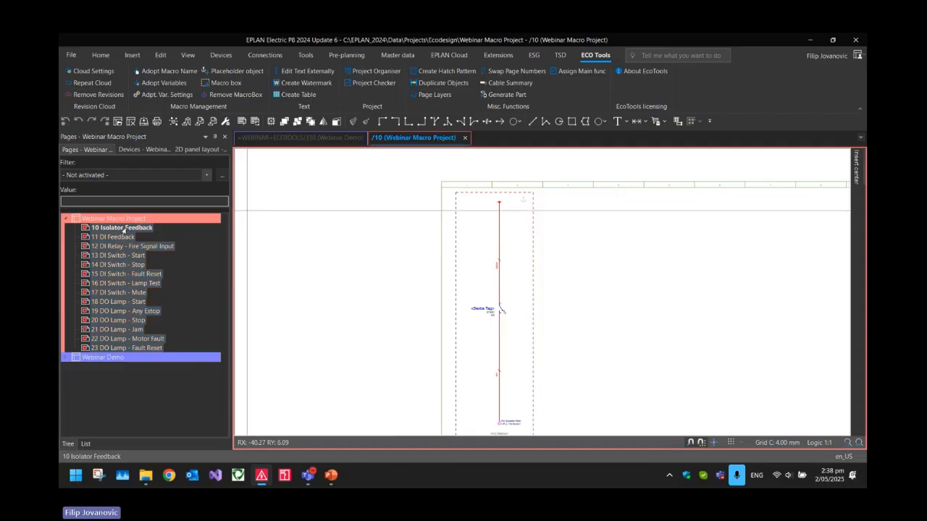
pyautogui.click(323, 230)
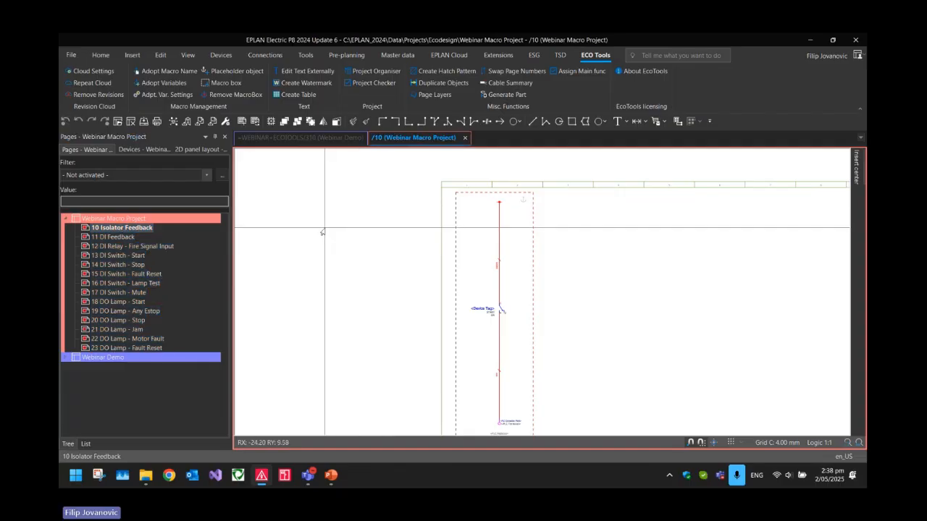
# Examine the property assignments and the variable list of the placeholder object on page 10 Isolator Feedback
pyautogui.scroll(2, 522, 207)
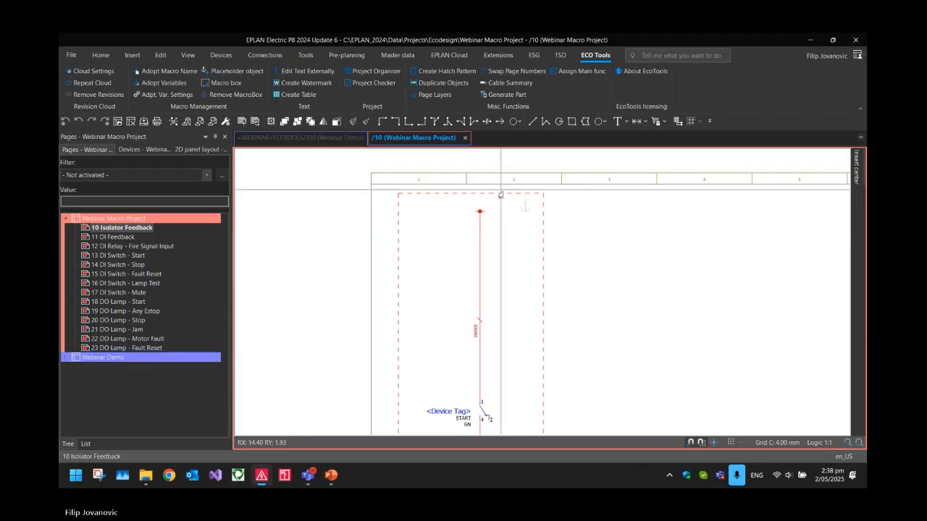
pyautogui.doubleClick(523, 205)
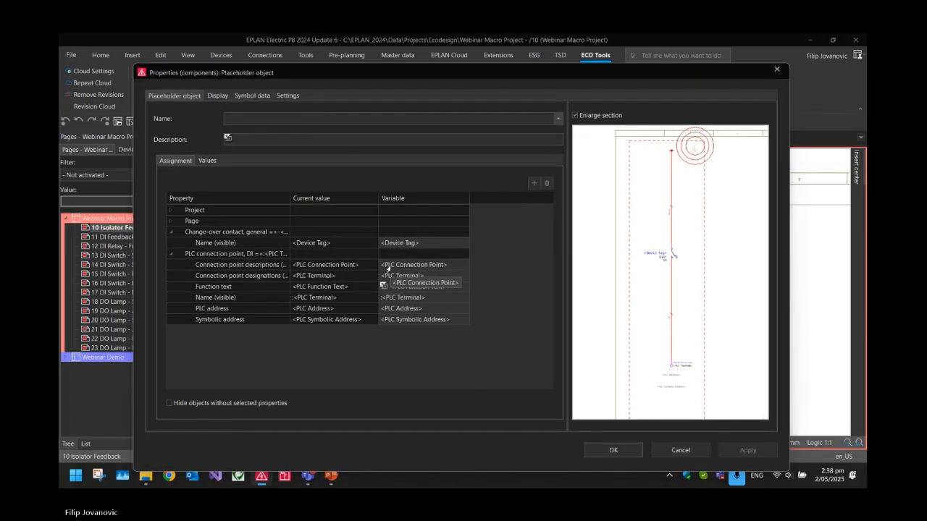
pyautogui.moveTo(390, 244); pyautogui.dragTo(402, 319)
pyautogui.click(362, 300)
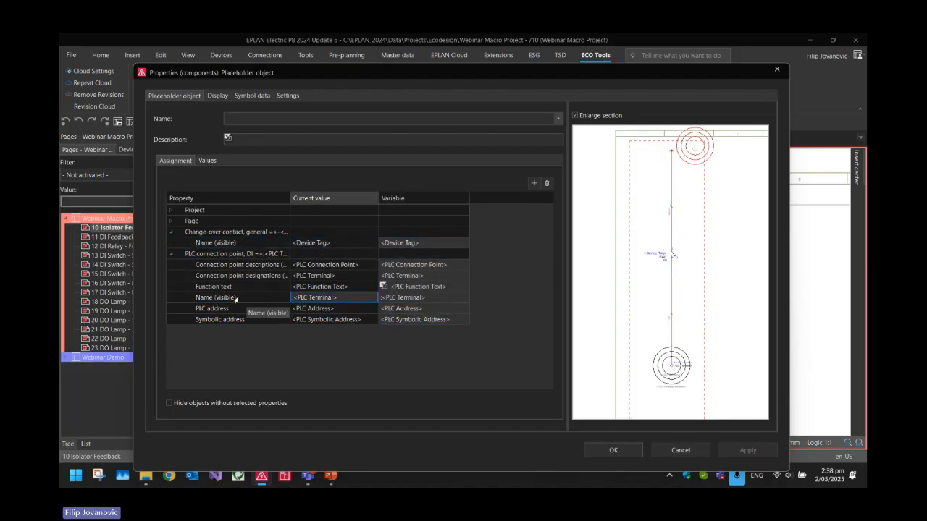
pyautogui.click(206, 289)
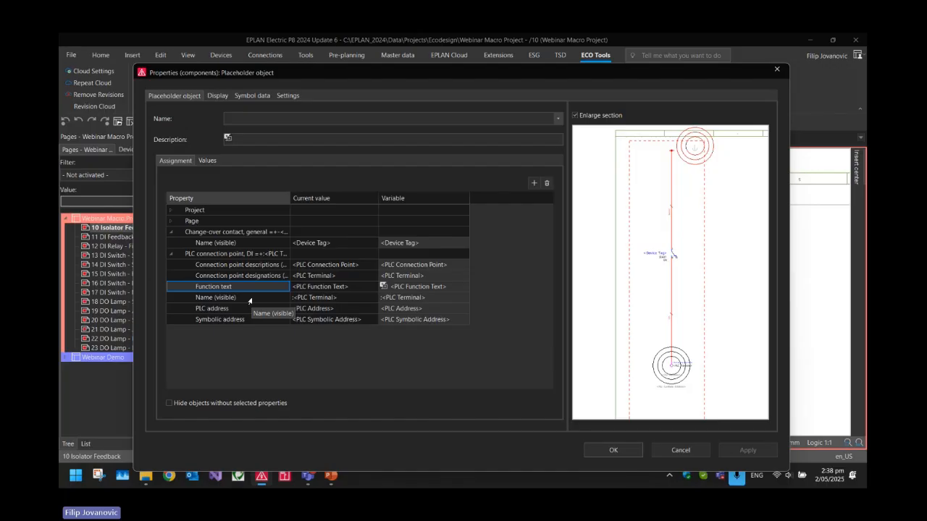
pyautogui.click(206, 160)
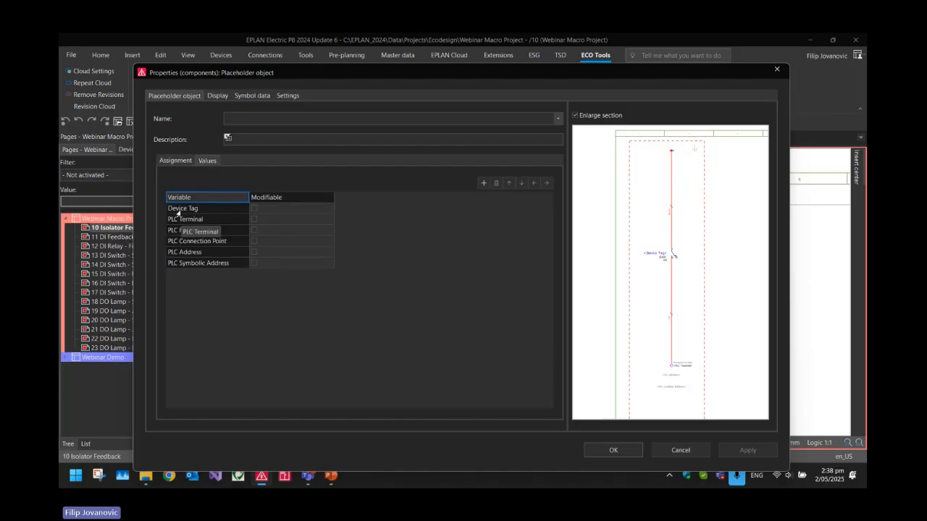
pyautogui.click(175, 160)
pyautogui.click(614, 450)
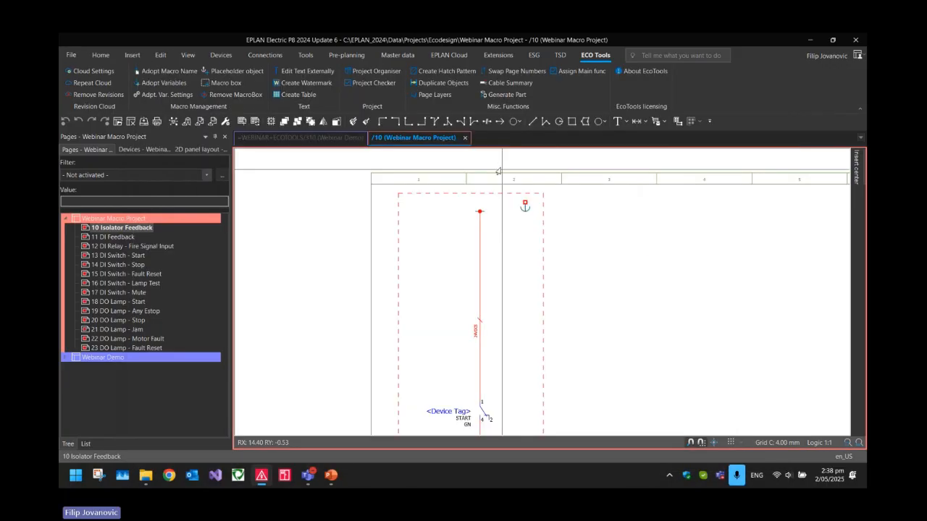
# Check the adopted variables of the placeholder objects on pages 12 DI Relay - Fire Signal Input and 23 DO Lamp - Fault Reset
pyautogui.click(137, 248)
pyautogui.scroll(-3, 496, 215)
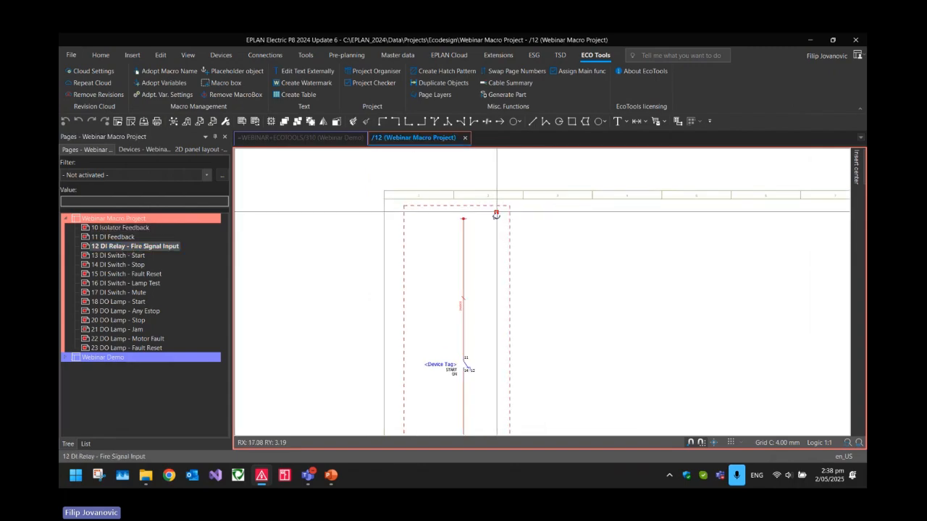
pyautogui.doubleClick(496, 215)
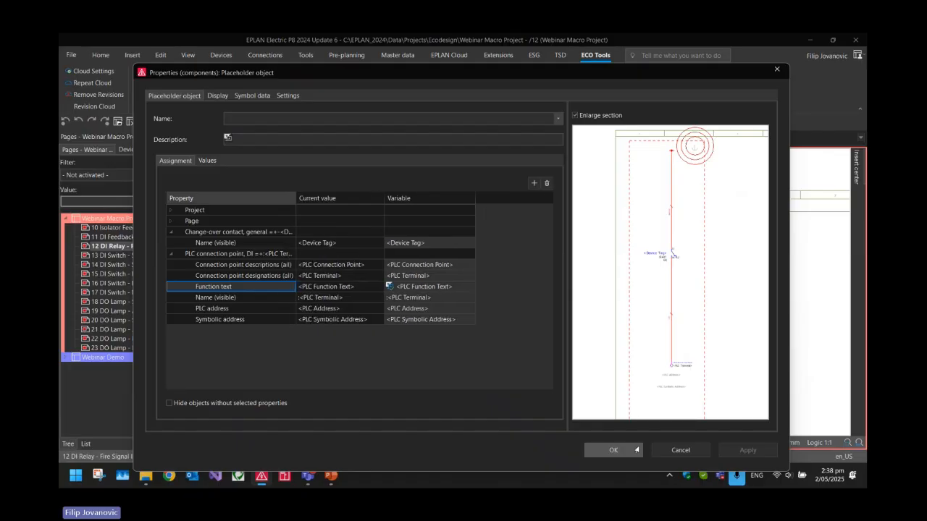
pyautogui.click(637, 449)
pyautogui.click(130, 348)
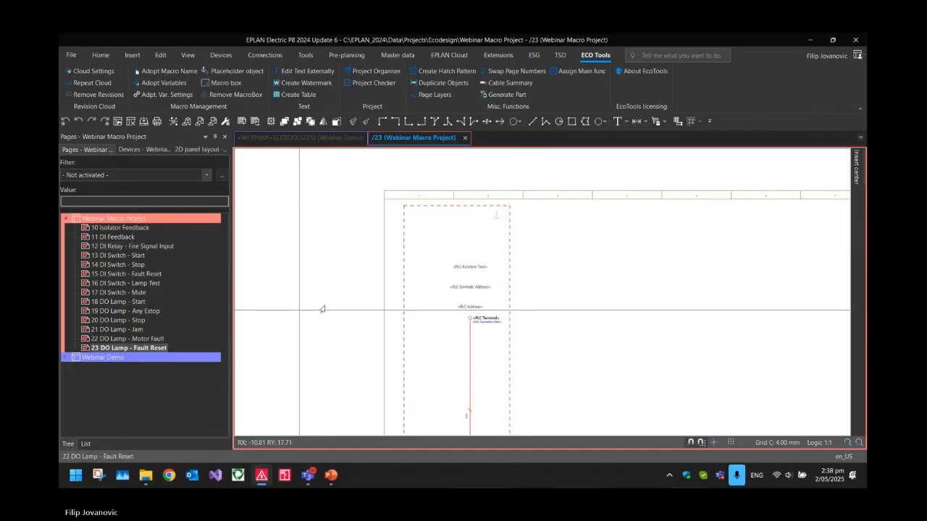
pyautogui.doubleClick(498, 213)
pyautogui.click(619, 451)
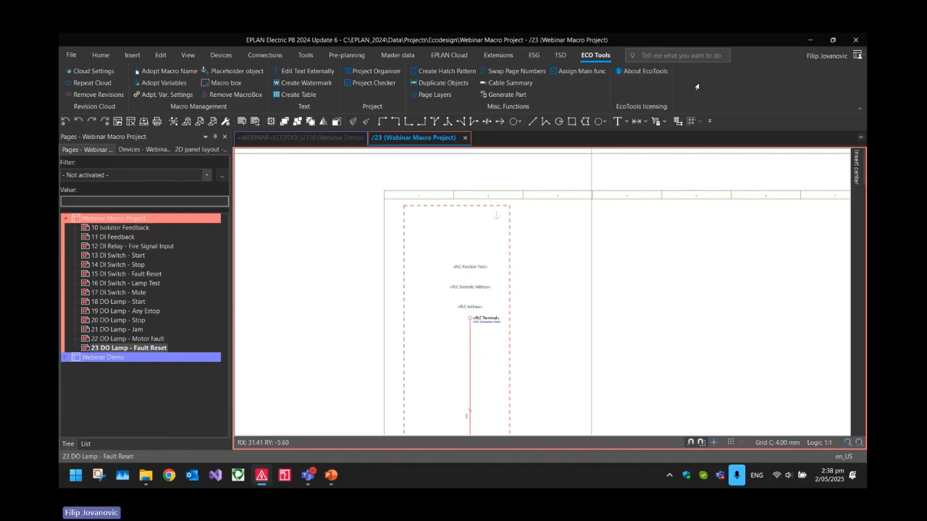
# View the EcoTools version and licence information
pyautogui.click(642, 71)
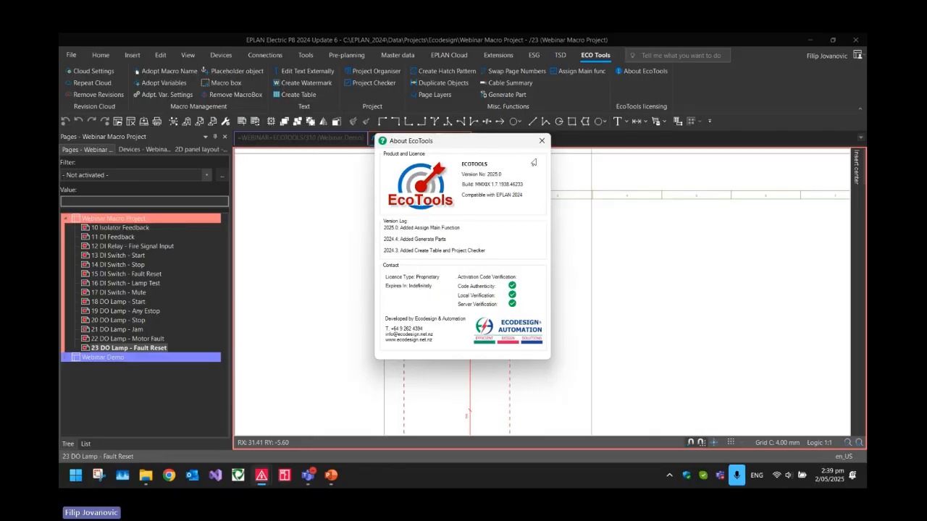
pyautogui.click(542, 141)
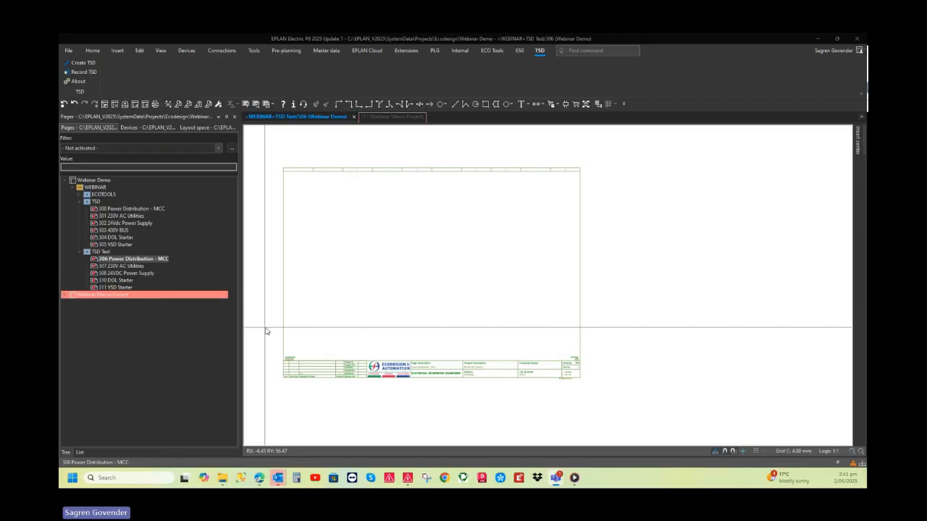
# Review the typical schematic pages of the TSD group in the Webinar Demo project, from 300 Power Distribution - MCC to 305 VSD Starter
pyautogui.click(121, 210)
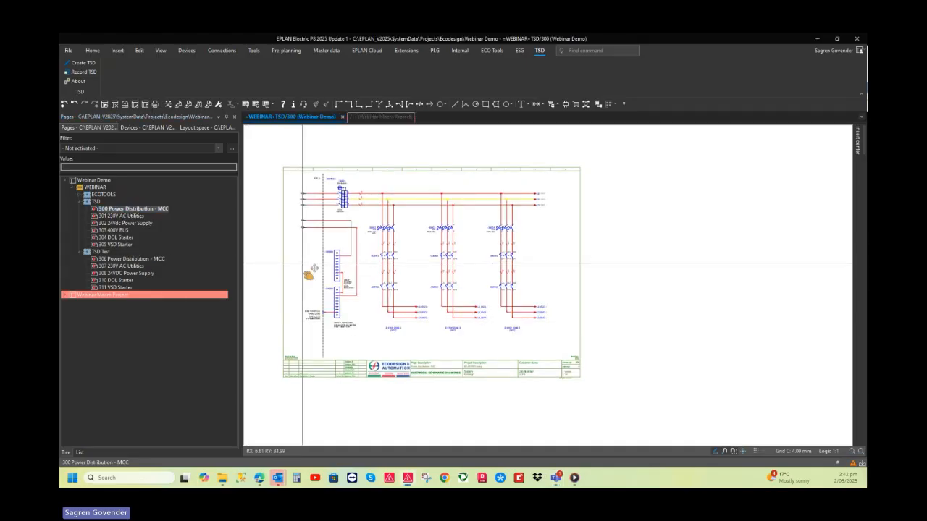
pyautogui.scroll(2, 310, 272)
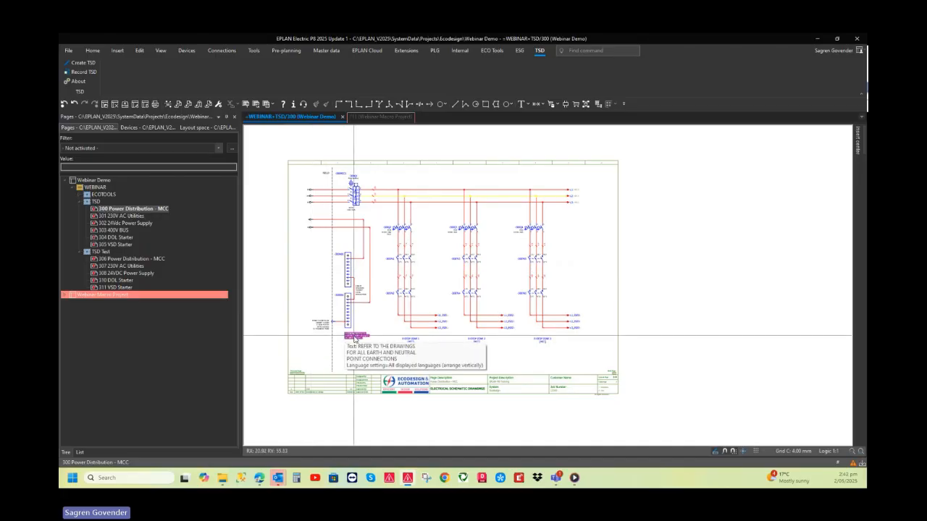
pyautogui.click(139, 216)
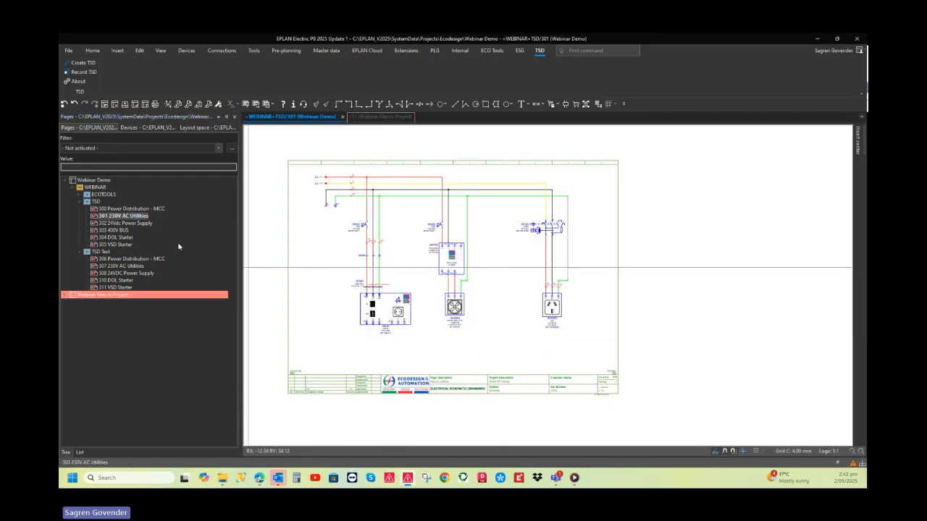
pyautogui.scroll(2, 312, 332)
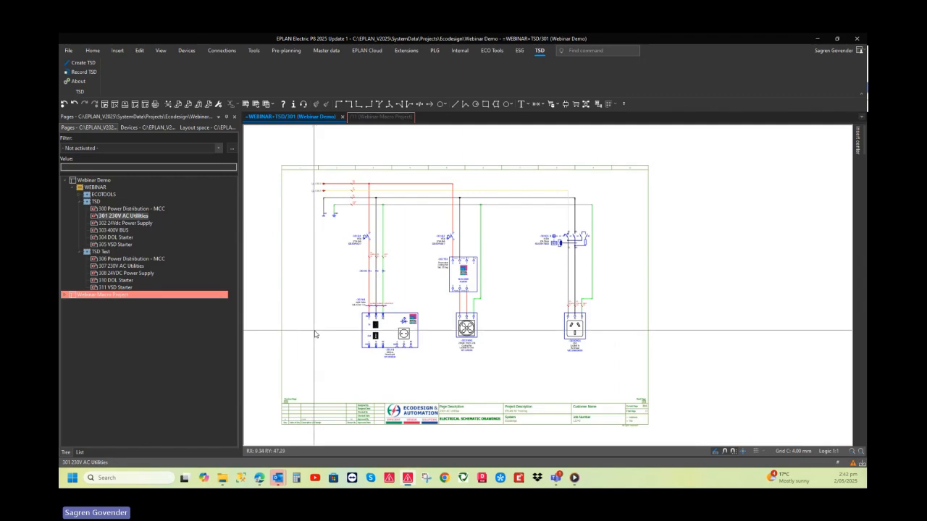
pyautogui.scroll(1, 315, 334)
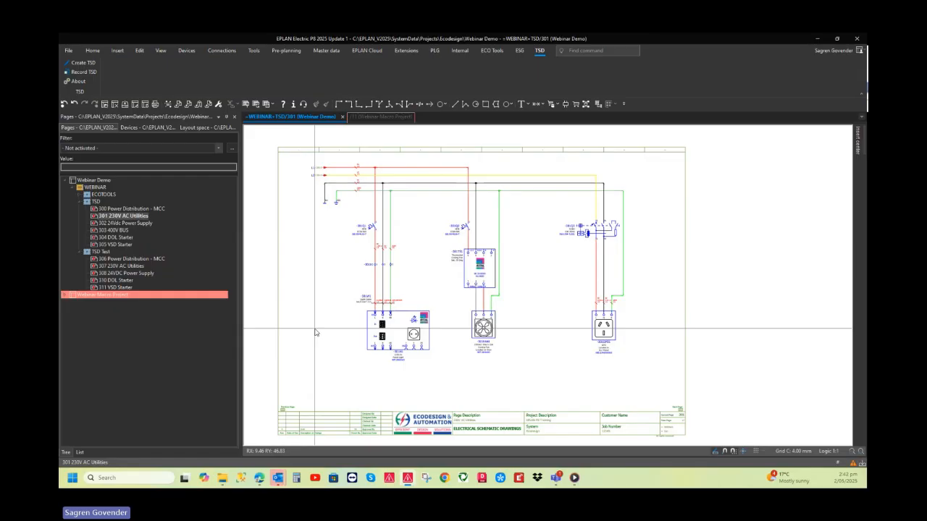
pyautogui.click(122, 224)
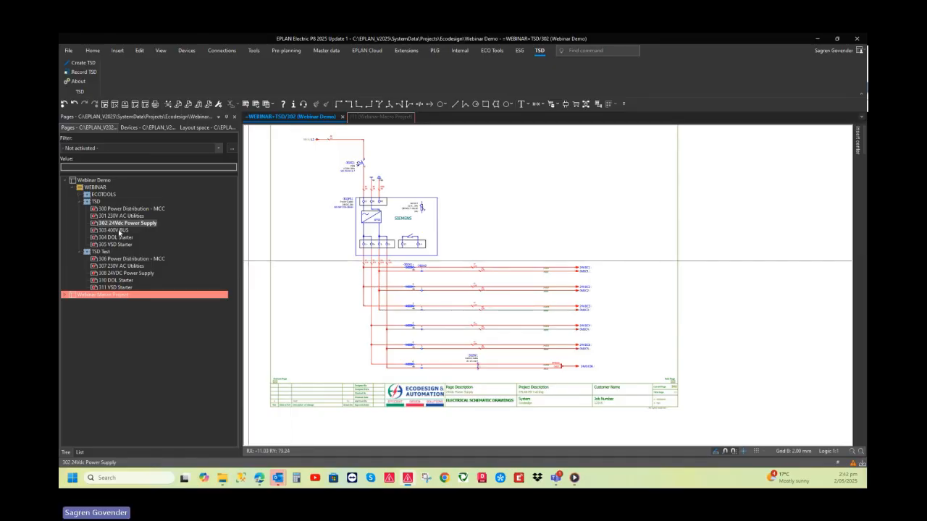
pyautogui.click(116, 230)
pyautogui.scroll(-3, 304, 286)
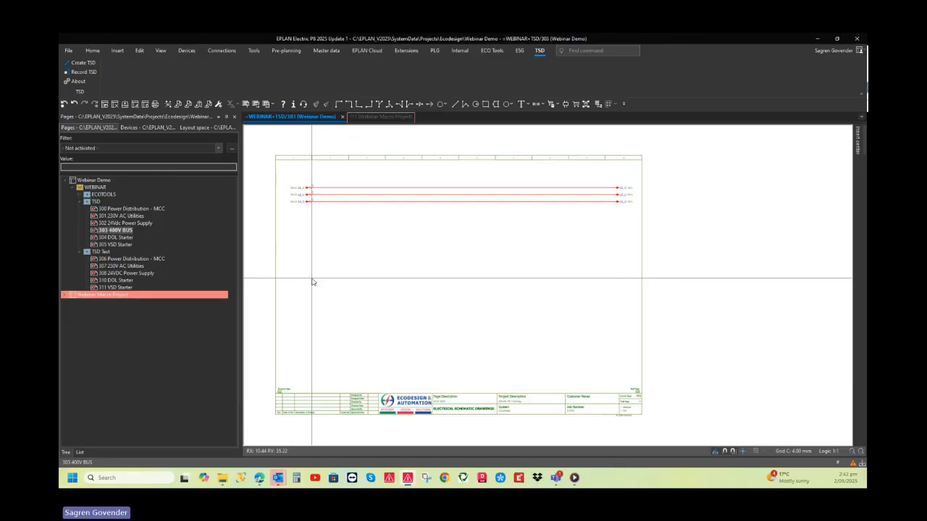
pyautogui.click(124, 238)
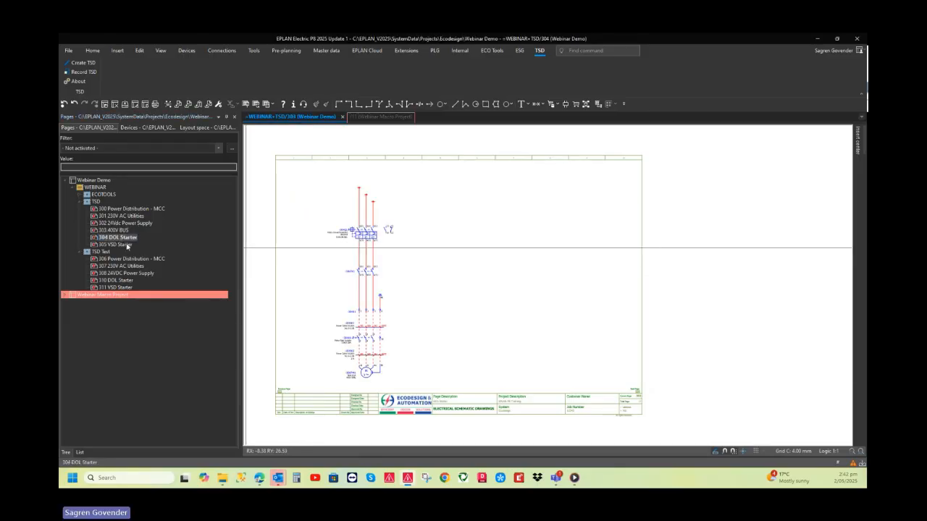
pyautogui.click(123, 245)
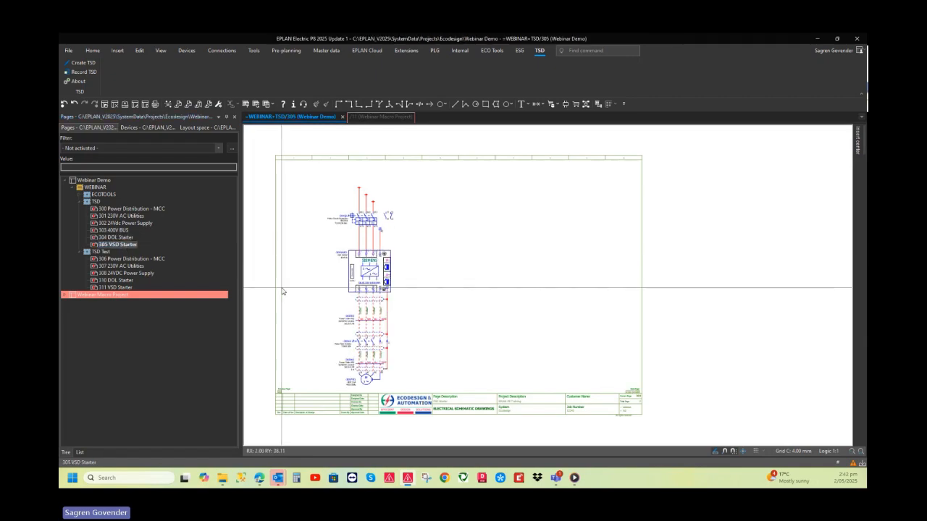
# Record page 303 400V BUS as a TSD with variables, using category Page and the name 400V Bus
pyautogui.click(123, 230)
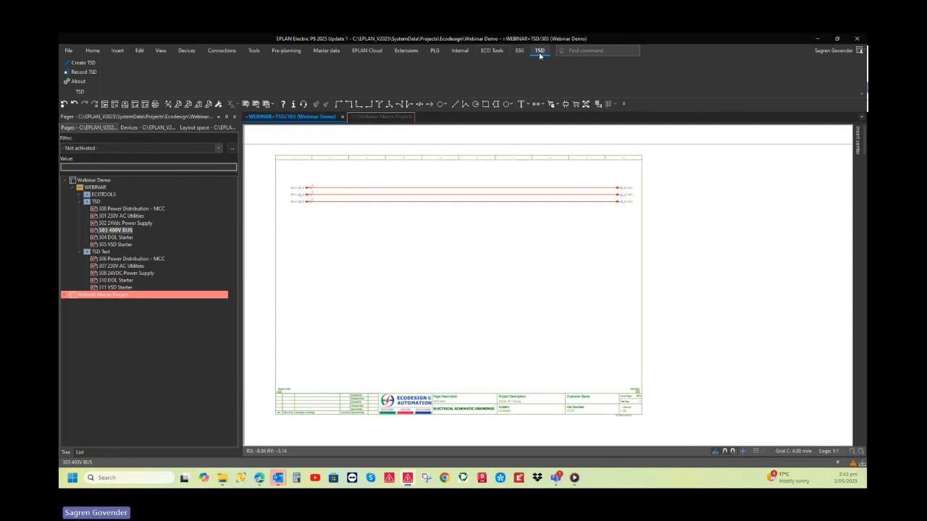
pyautogui.click(88, 76)
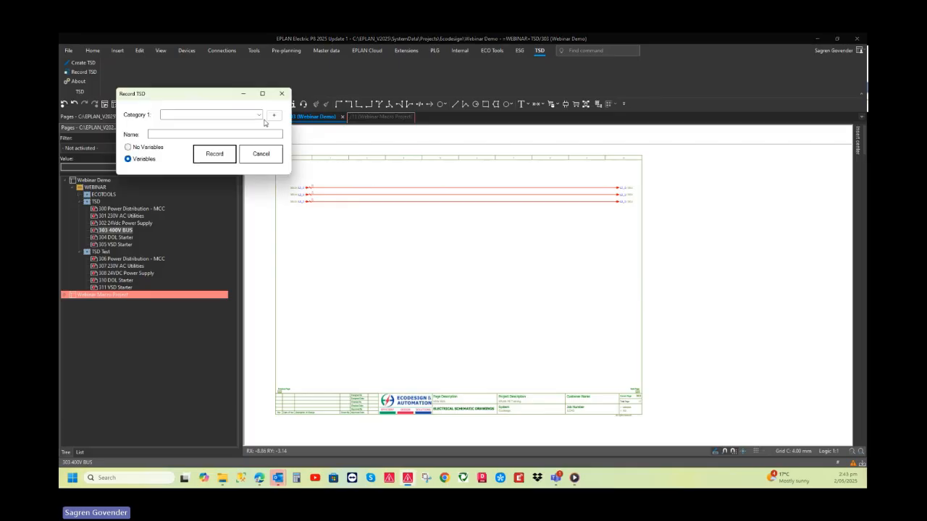
pyautogui.moveTo(210, 95); pyautogui.dragTo(253, 119)
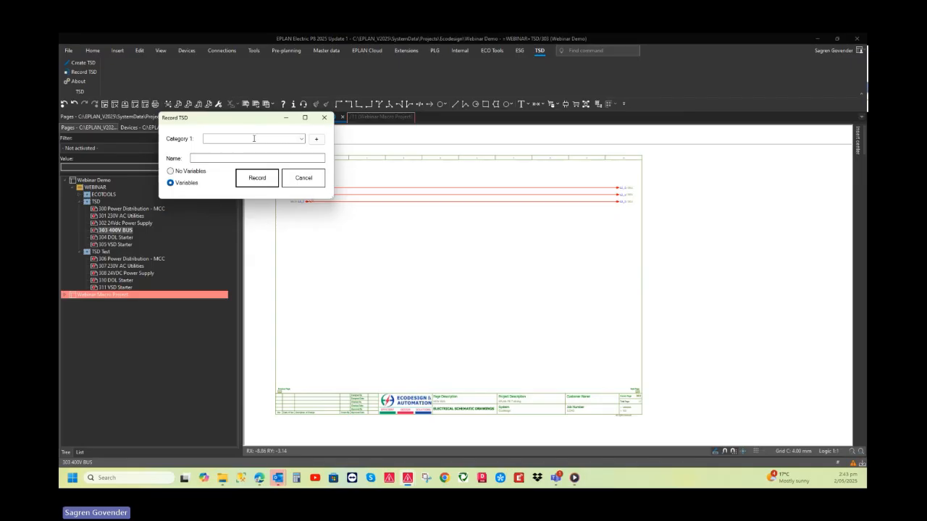
pyautogui.click(301, 140)
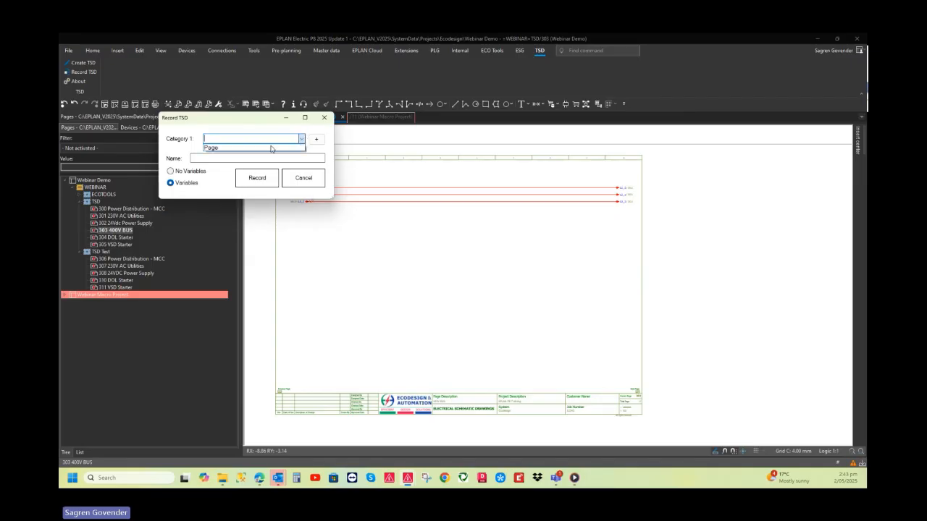
pyautogui.click(210, 149)
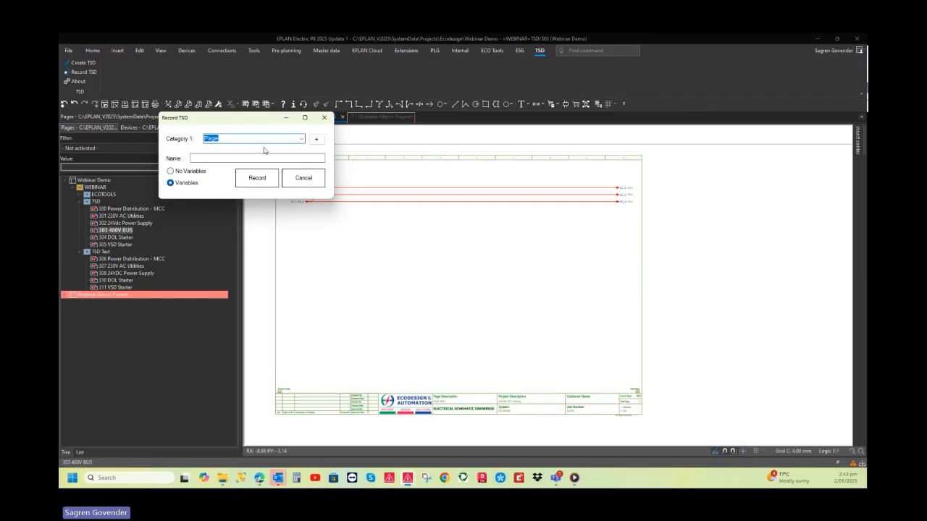
pyautogui.click(240, 157)
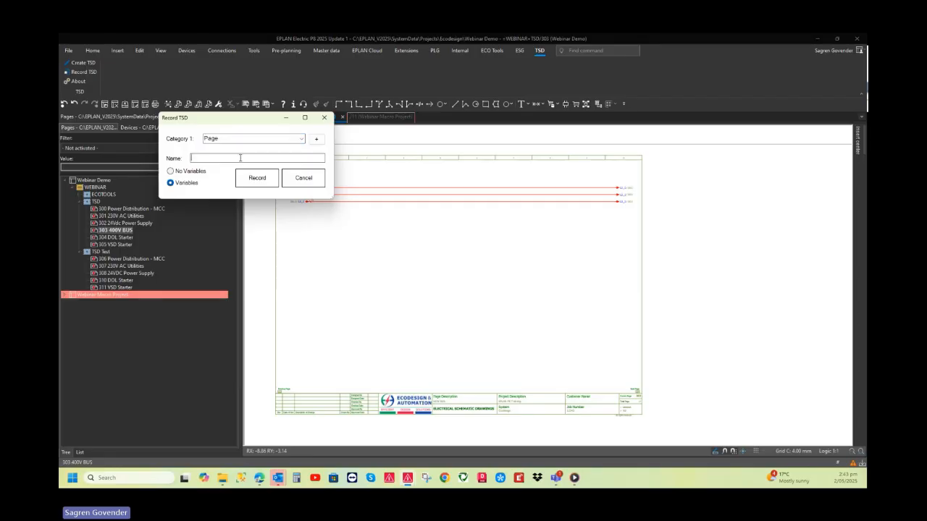
pyautogui.write('400V Bus')
pyautogui.click(257, 178)
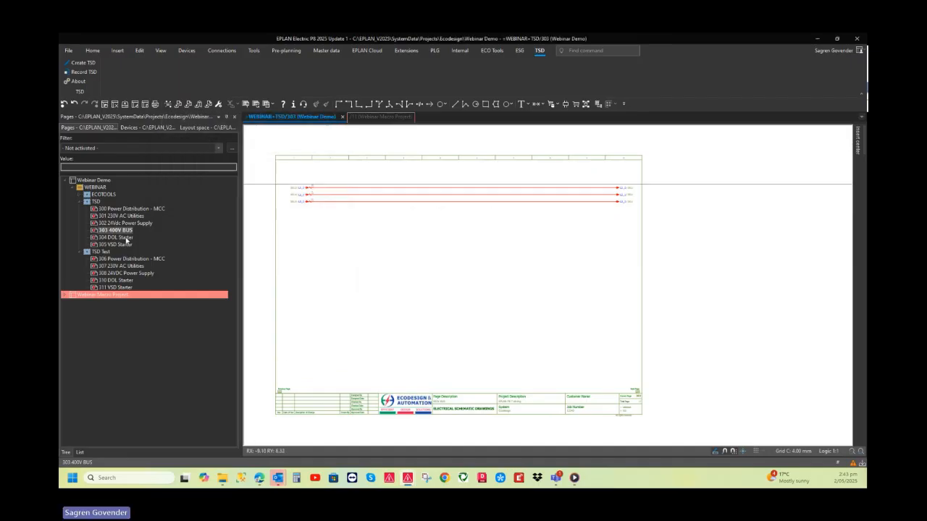
# Begin a TSD recording of page 304 DOL Starter with Category 1 set to Starters and three more category levels added
pyautogui.click(125, 239)
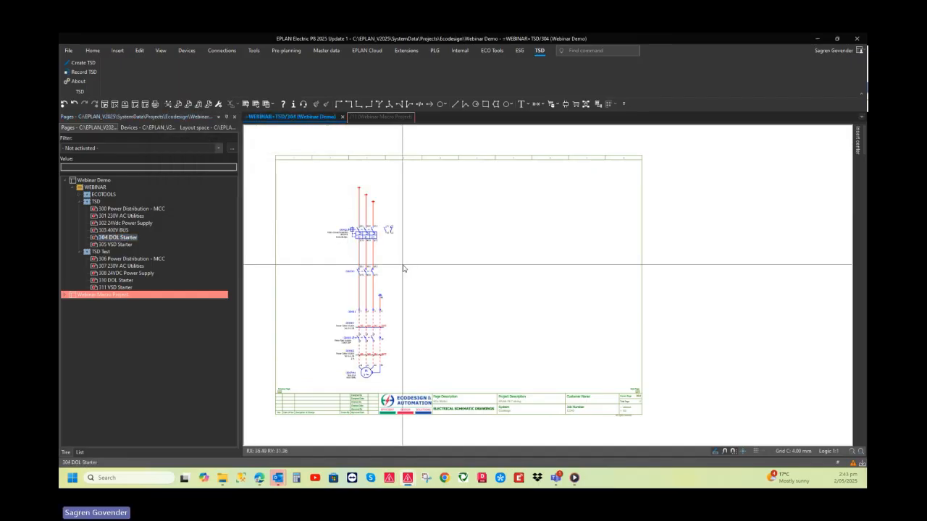
pyautogui.scroll(-2, 308, 273)
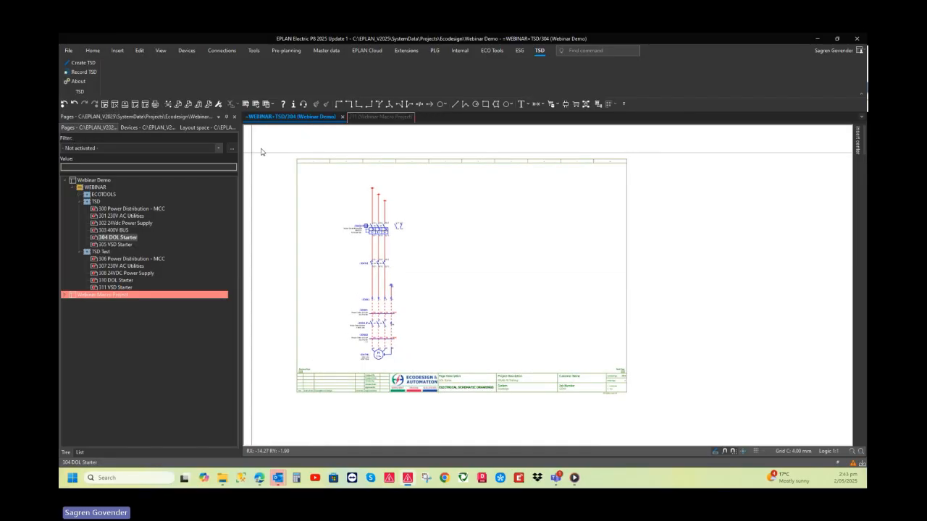
pyautogui.click(252, 127)
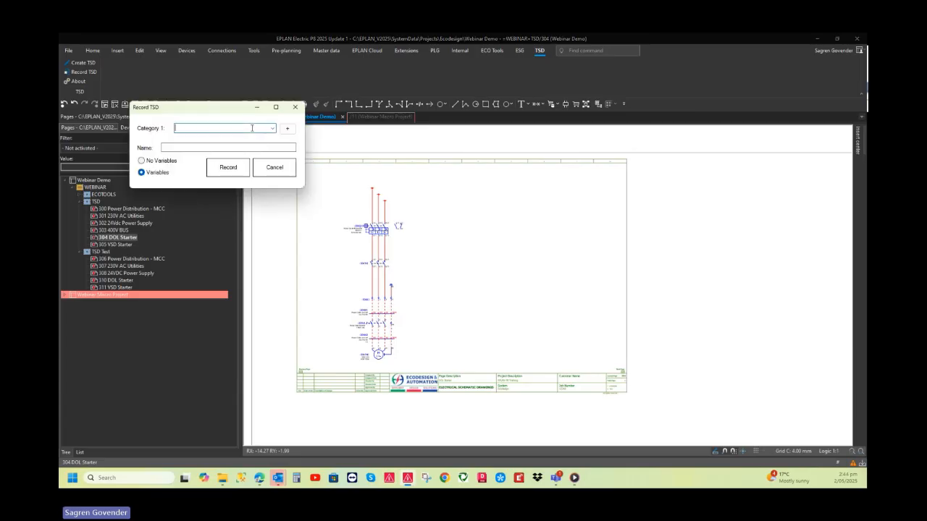
pyautogui.write('Starters')
pyautogui.click(289, 128)
pyautogui.click(288, 128)
pyautogui.click(289, 129)
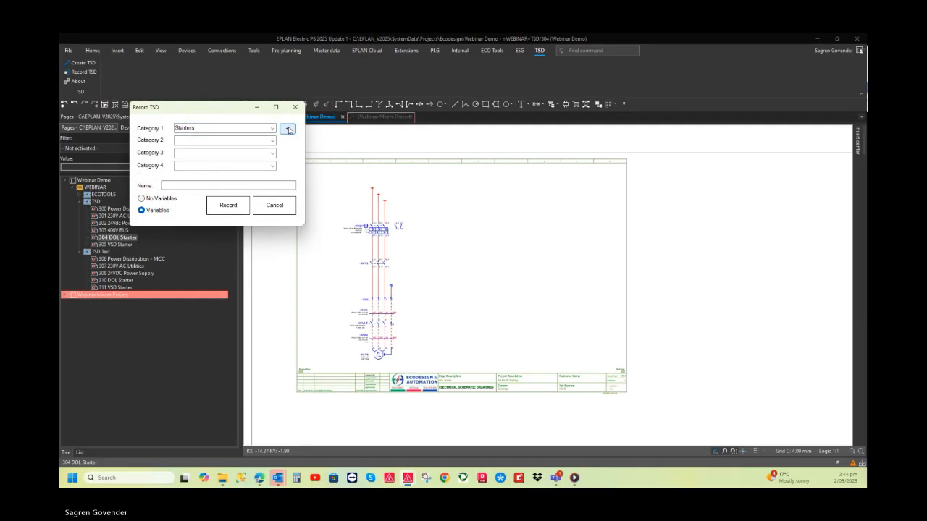
# Set Category 2 to DOL, name the TSD DOL with Iso, and record it with variables
pyautogui.click(212, 141)
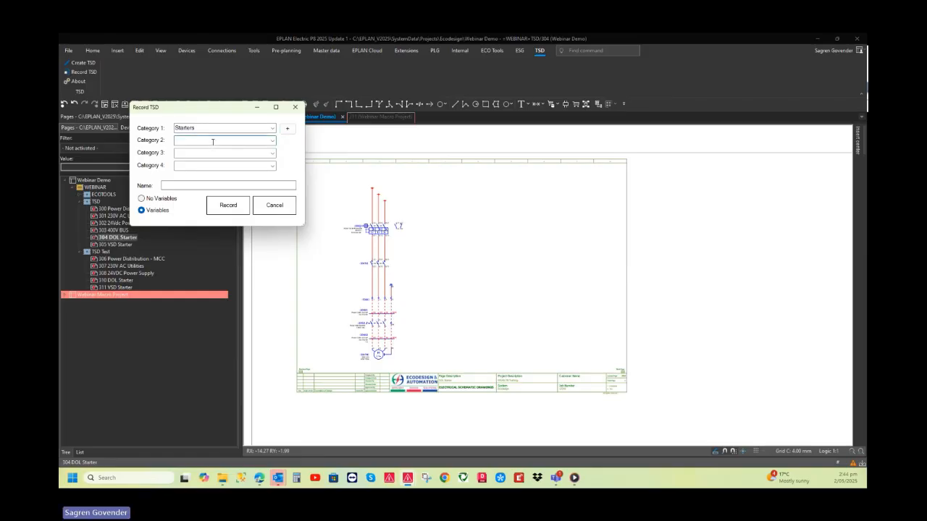
pyautogui.write('DOL')
pyautogui.click(182, 184)
pyautogui.write('DOL with Iso')
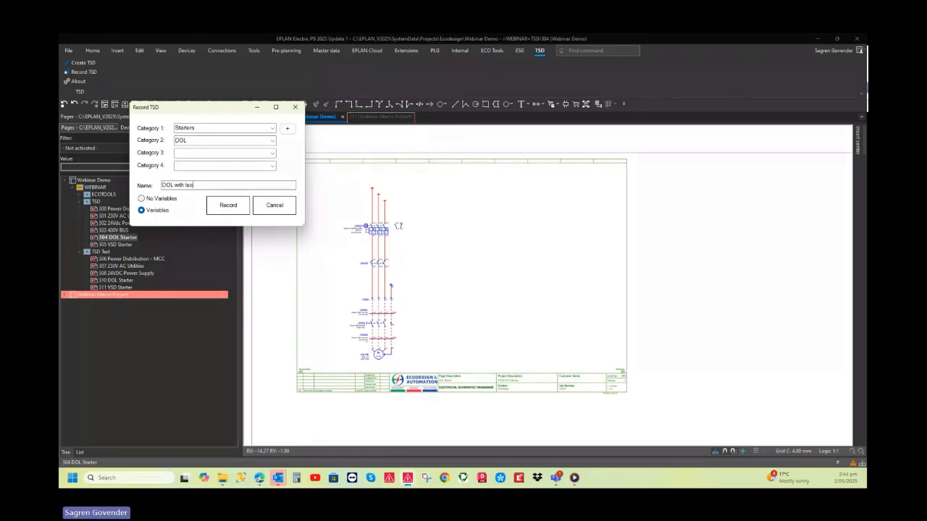
pyautogui.click(229, 206)
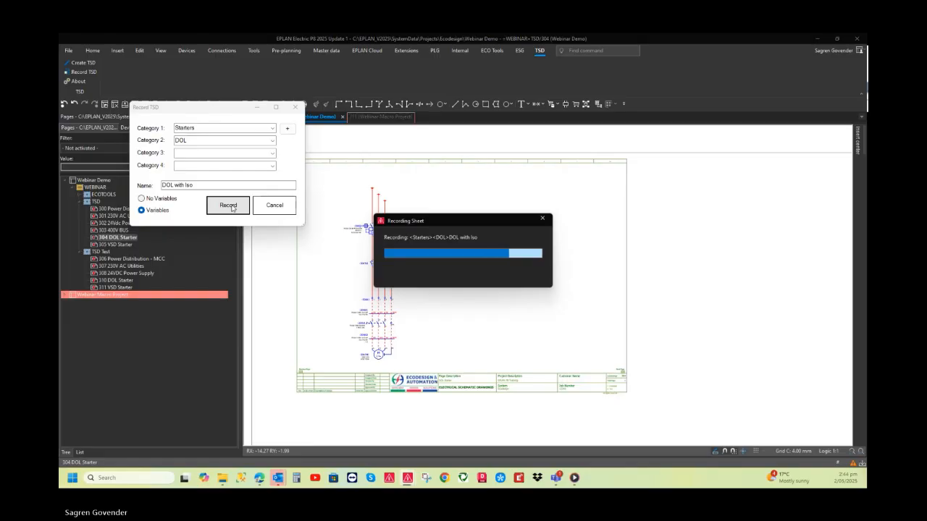
# Record page 305 VSD Starter as a TSD with variables, using categories Starters and VSD and the name VSD with Iso
pyautogui.click(133, 246)
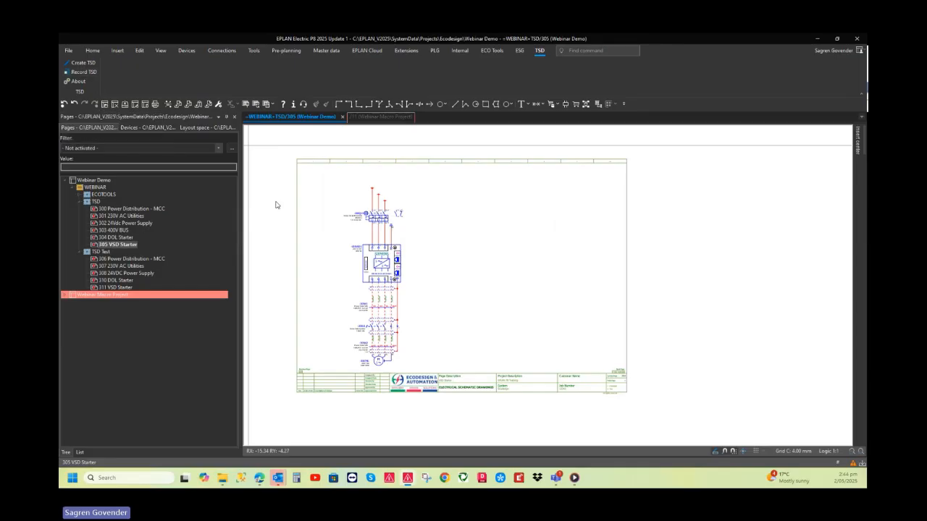
pyautogui.click(286, 143)
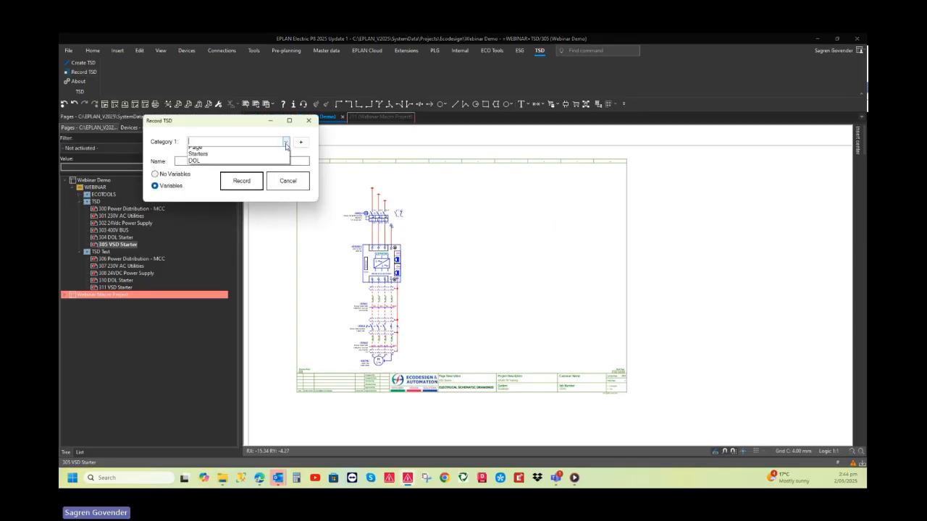
pyautogui.click(204, 158)
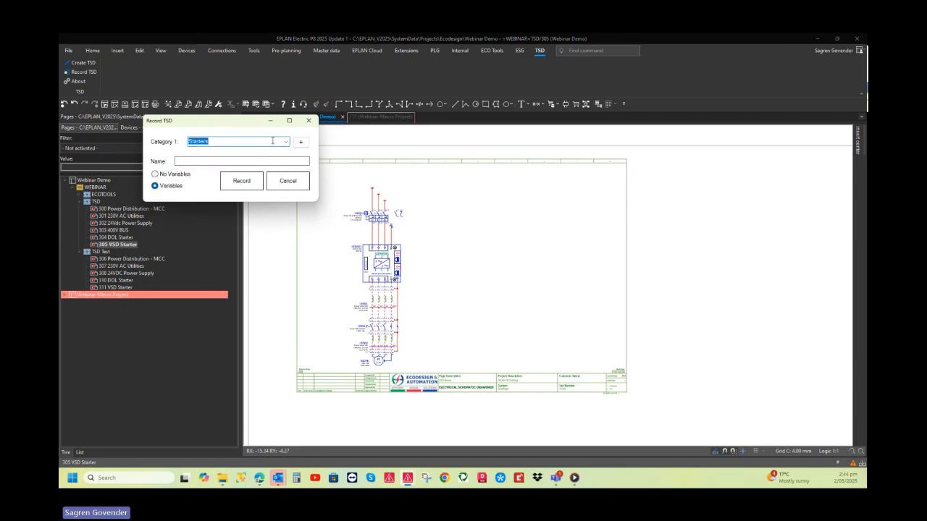
pyautogui.click(299, 144)
pyautogui.click(213, 152)
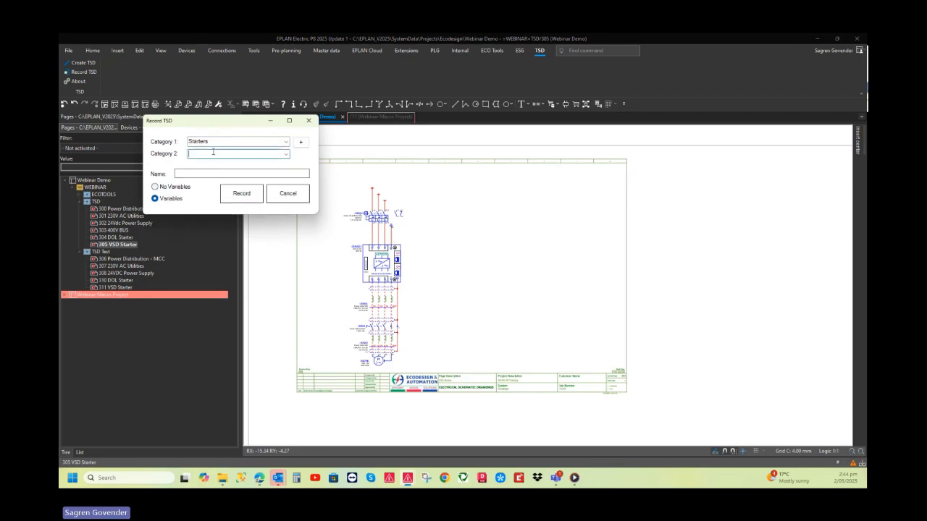
pyautogui.write('VSDVSD ')
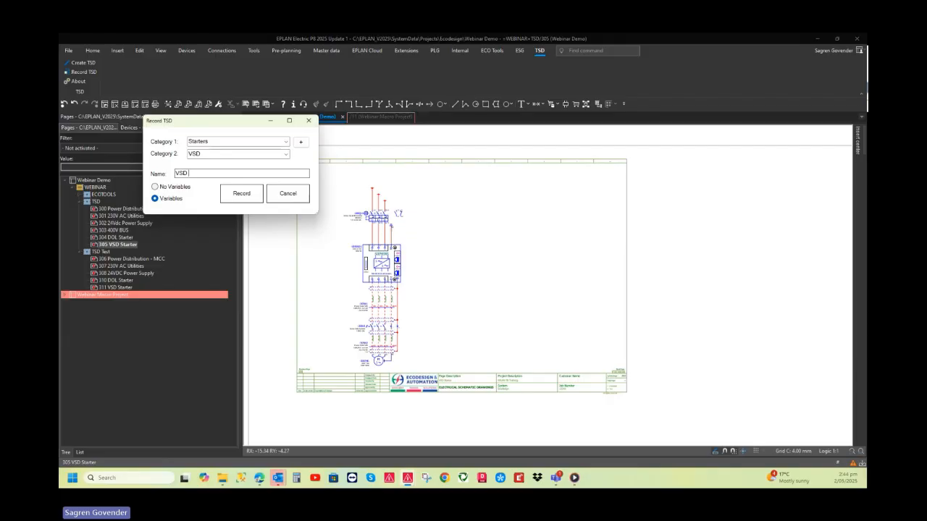
pyautogui.write('with Iso')
pyautogui.click(237, 196)
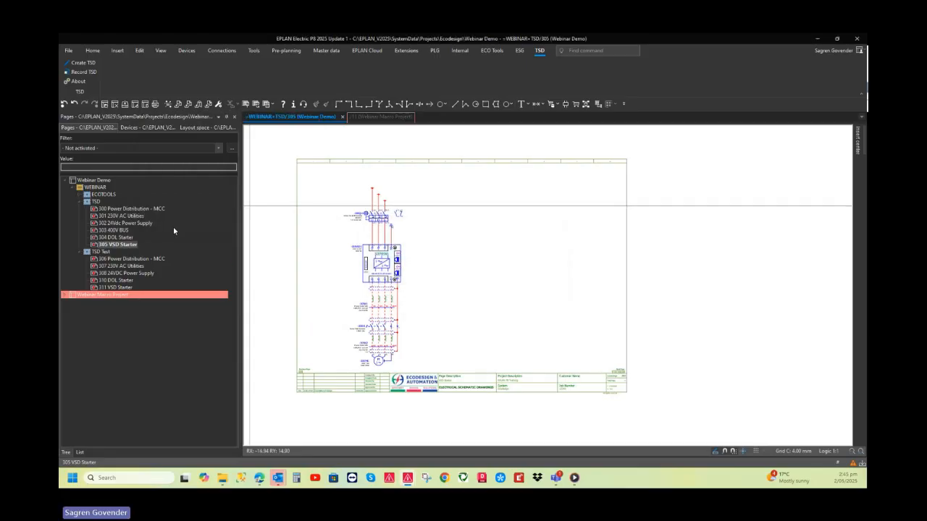
# Generate the 400V Bus TSD on the blank page 310 DOL Starter of the TSD Test group
pyautogui.click(118, 281)
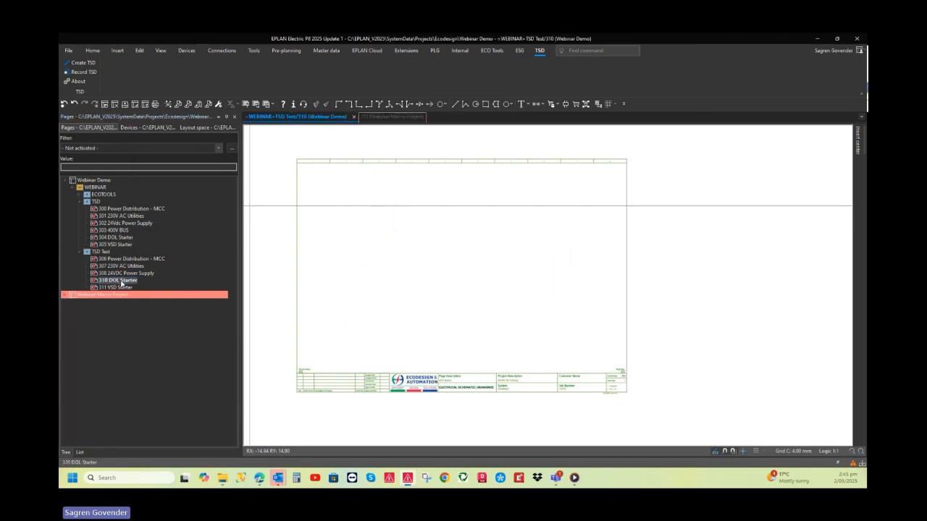
pyautogui.scroll(-2, 369, 256)
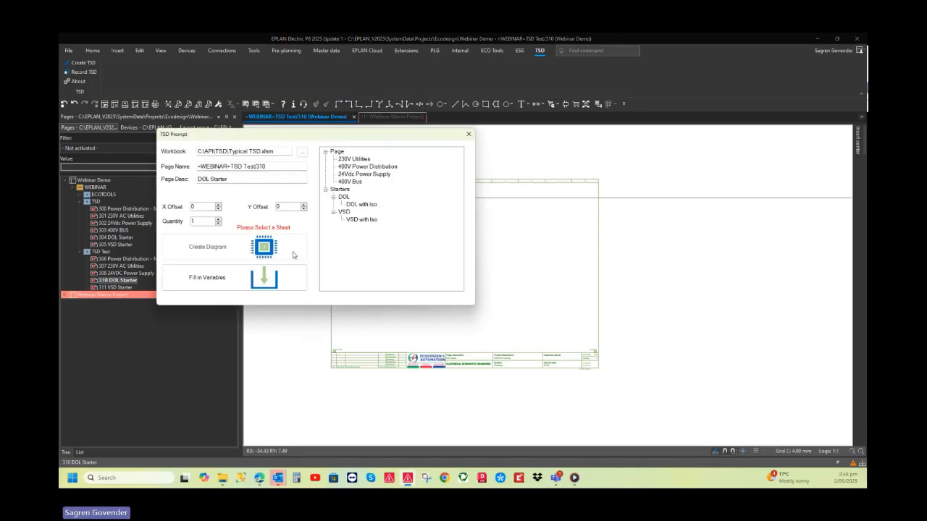
pyautogui.click(349, 183)
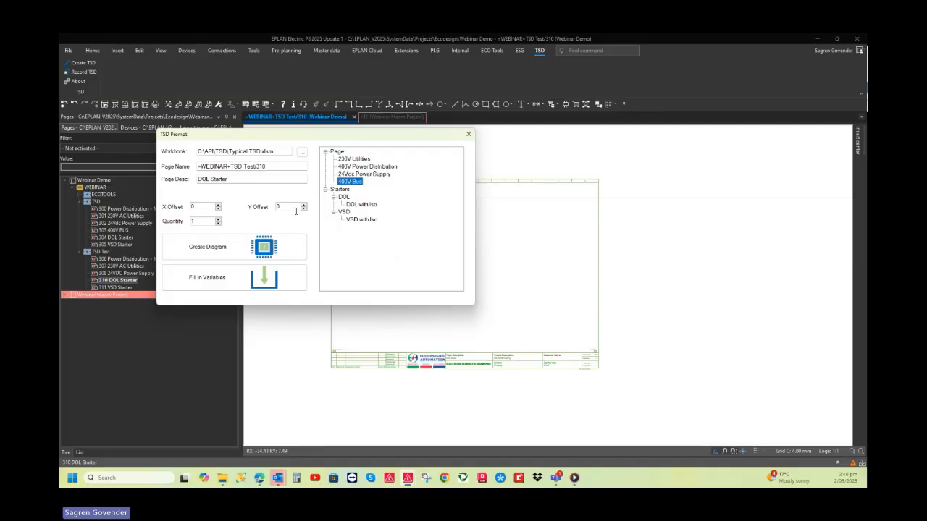
pyautogui.click(266, 248)
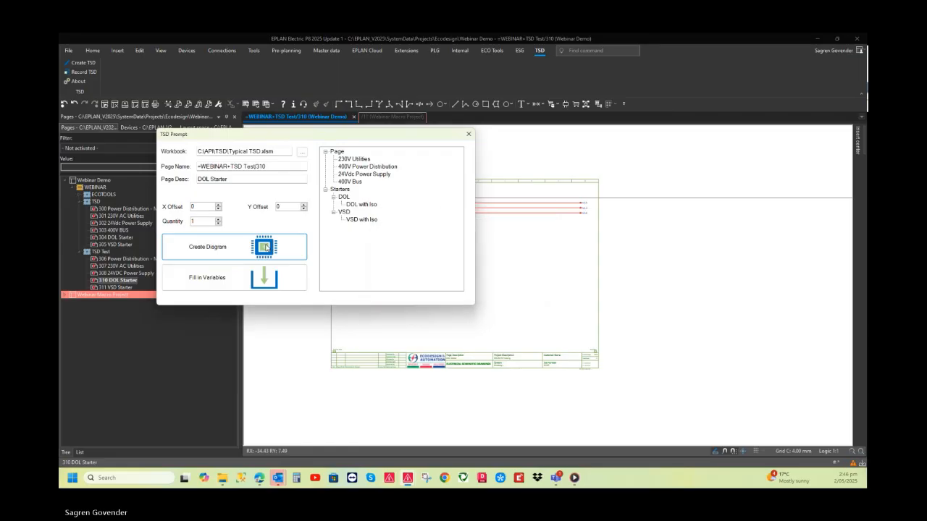
pyautogui.click(469, 134)
pyautogui.scroll(3, 365, 221)
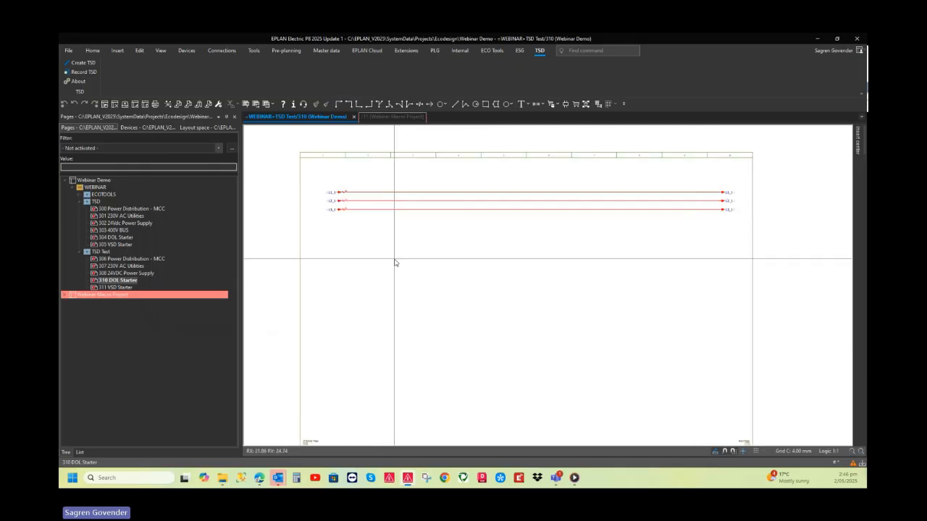
pyautogui.scroll(-3, 395, 263)
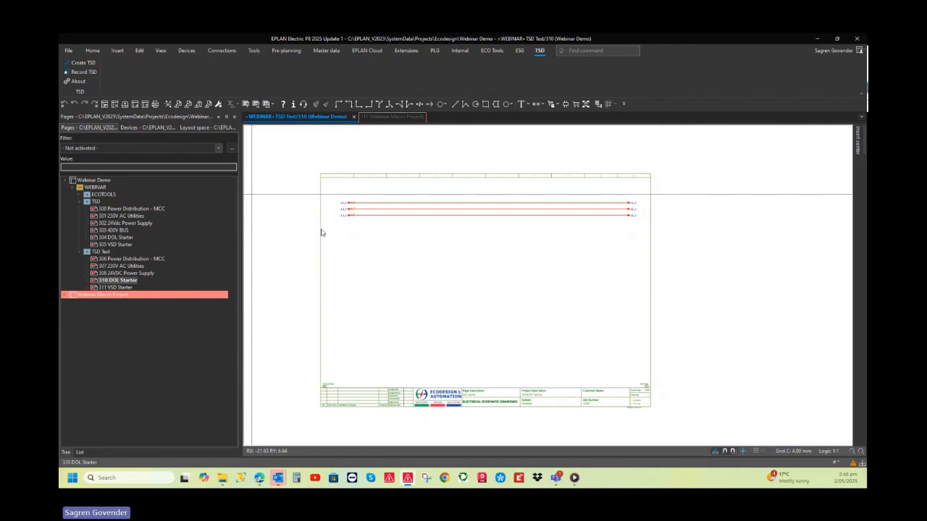
# Generate four DOL with Iso starters on page 310 with an X offset of 84, and fill in their variables
pyautogui.click(279, 123)
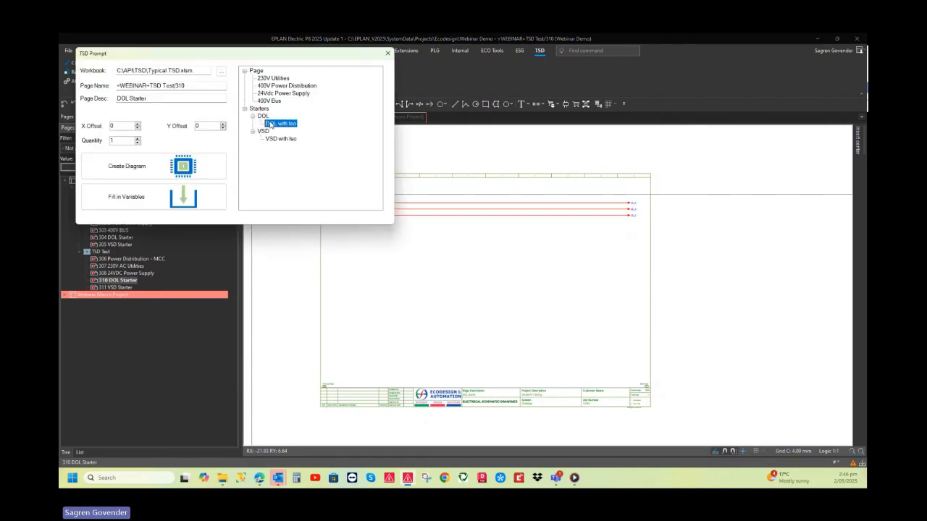
pyautogui.doubleClick(120, 140)
pyautogui.write('4')
pyautogui.doubleClick(119, 126)
pyautogui.write('84')
pyautogui.press('Tab')
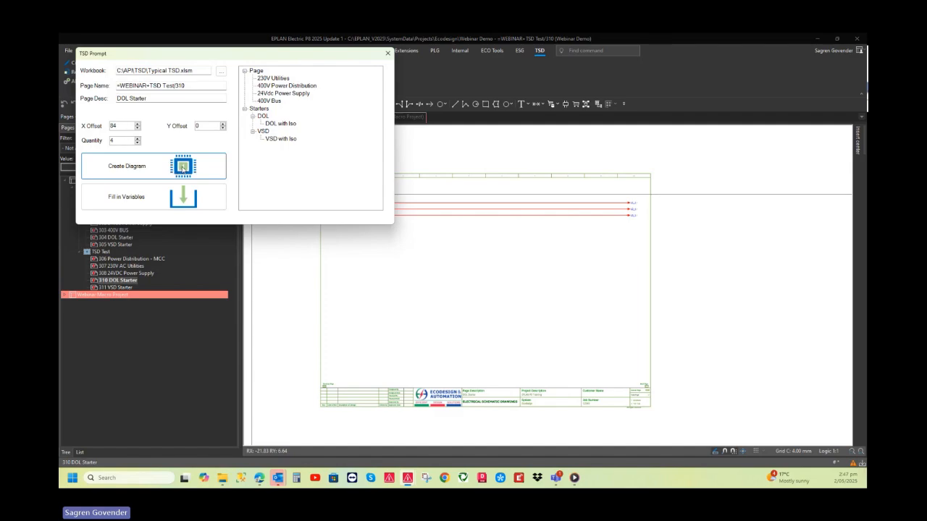
pyautogui.click(183, 167)
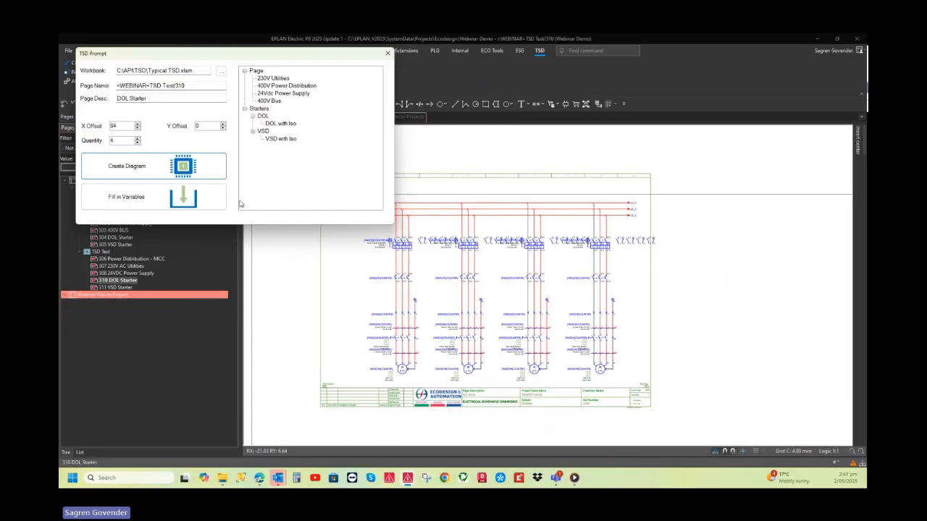
pyautogui.click(181, 202)
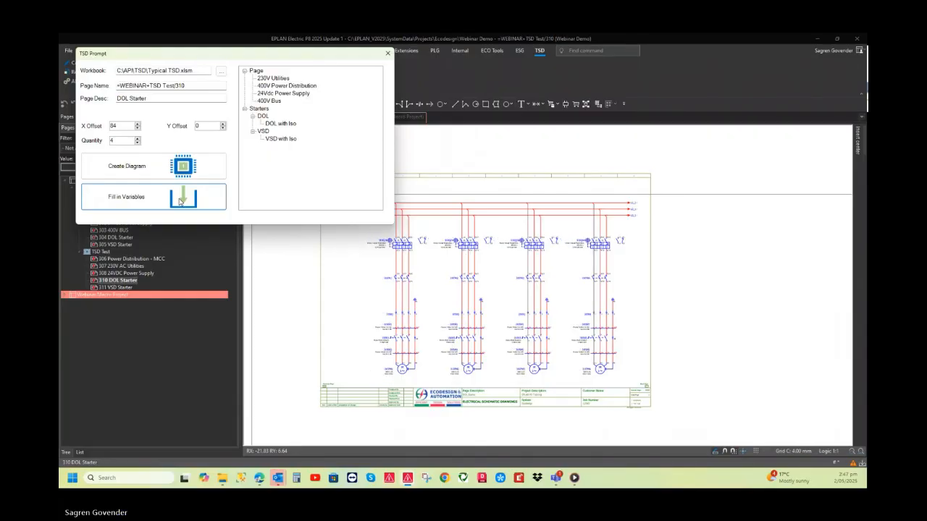
pyautogui.click(388, 53)
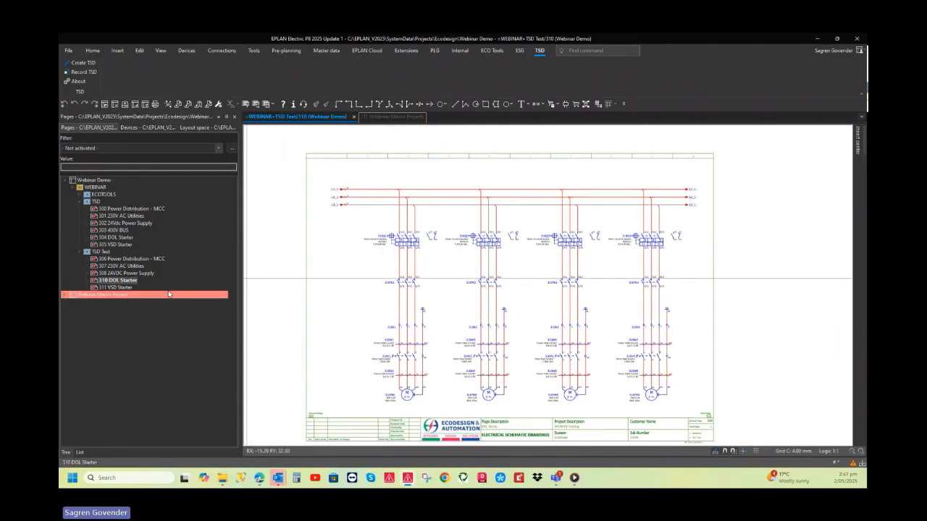
# Examine the device tags, cables and motors of the generated DOL starters on page 310
pyautogui.scroll(2, 384, 250)
pyautogui.scroll(1, 383, 249)
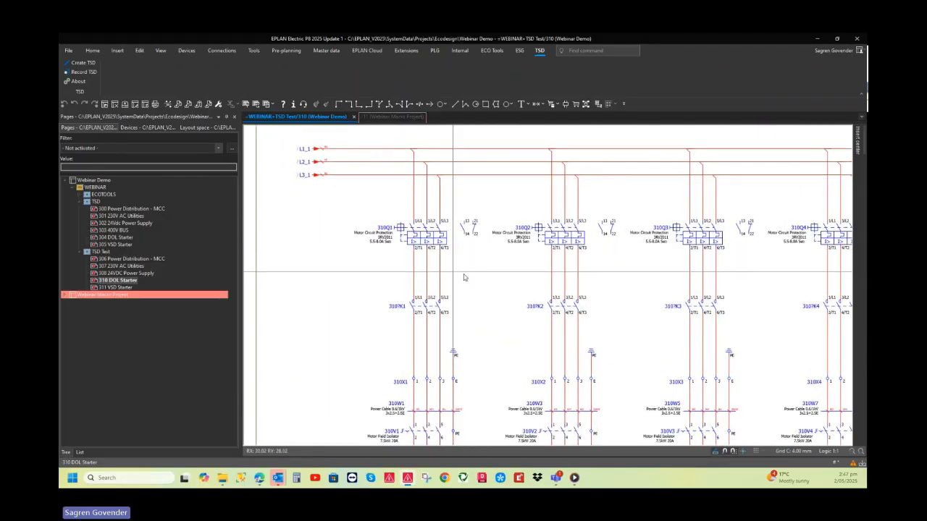
pyautogui.moveTo(509, 286); pyautogui.dragTo(368, 286, button='middle')
pyautogui.moveTo(562, 301); pyautogui.dragTo(572, 249, button='middle')
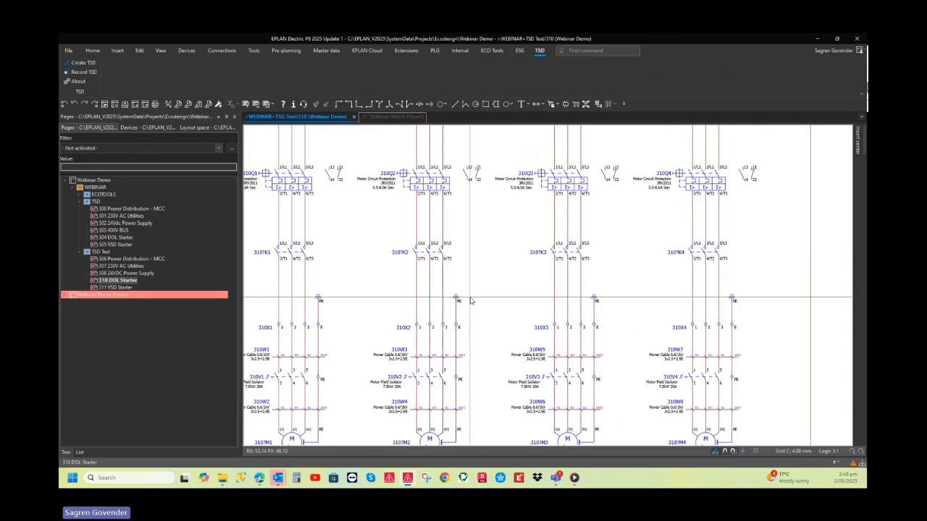
pyautogui.scroll(-1, 468, 302)
pyautogui.moveTo(416, 340); pyautogui.dragTo(460, 302, button='middle')
pyautogui.scroll(1, 417, 368)
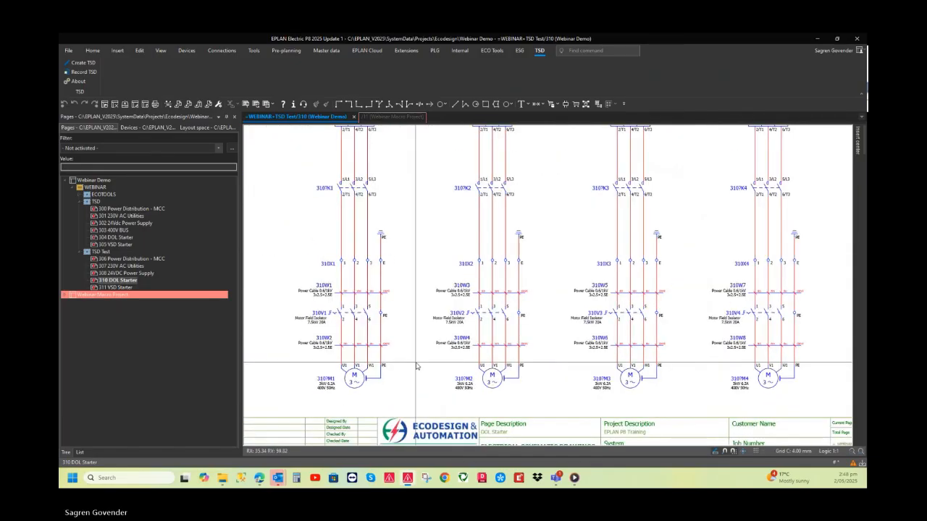
pyautogui.scroll(-1, 417, 368)
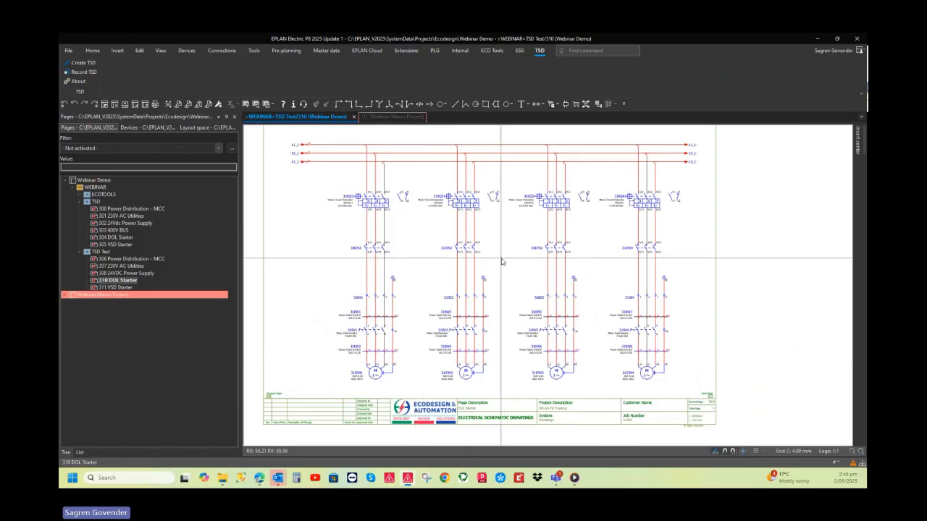
# Delete the existing circuit from page 305 VSD Starter and generate the 400V Bus TSD in its place
pyautogui.click(127, 246)
pyautogui.scroll(-3, 420, 325)
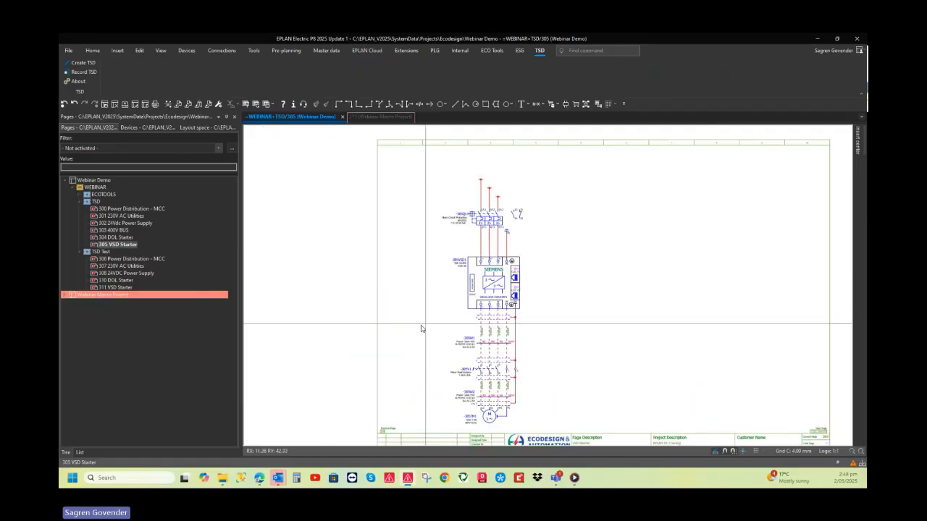
pyautogui.moveTo(388, 137); pyautogui.dragTo(500, 365)
pyautogui.press('Delete')
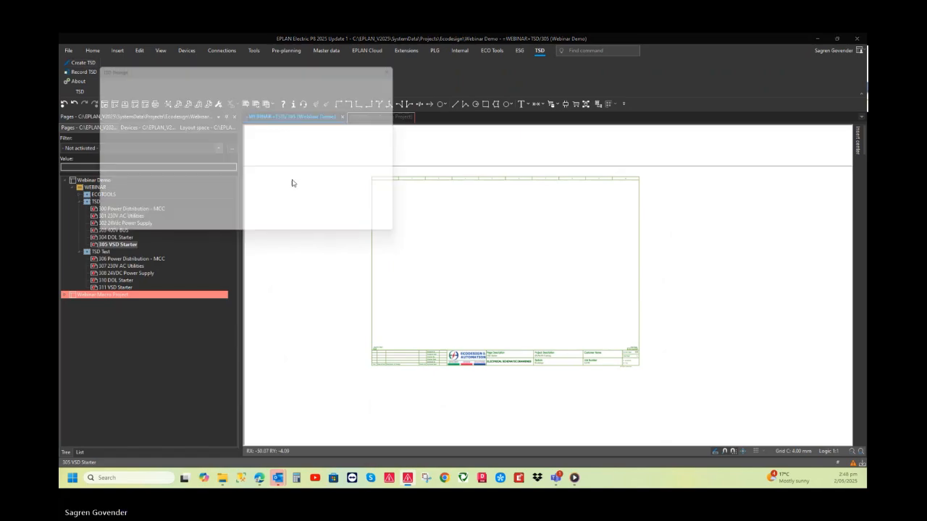
pyautogui.click(287, 115)
pyautogui.click(201, 180)
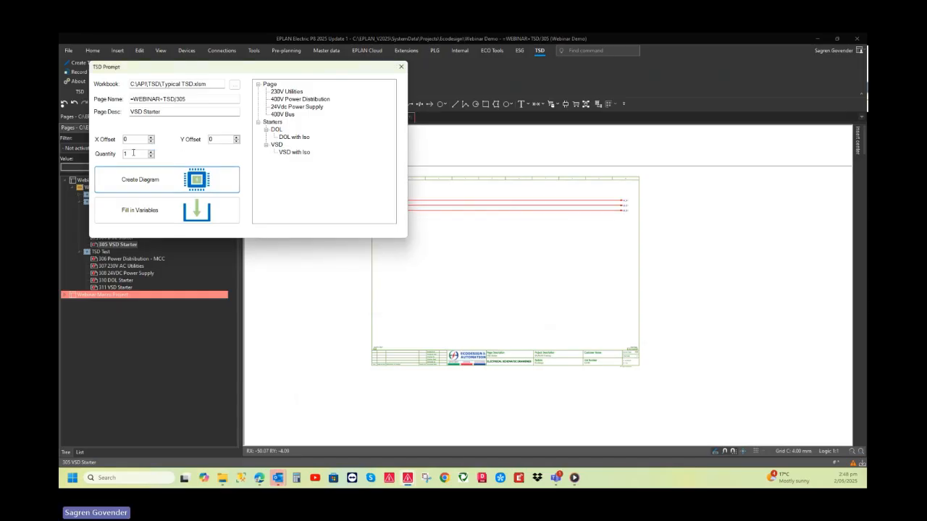
# Generate three VSD with Iso starters on page 305 with an X offset of 124, and fill in their variables
pyautogui.moveTo(133, 153); pyautogui.dragTo(121, 155)
pyautogui.write('3')
pyautogui.moveTo(132, 140); pyautogui.dragTo(112, 143)
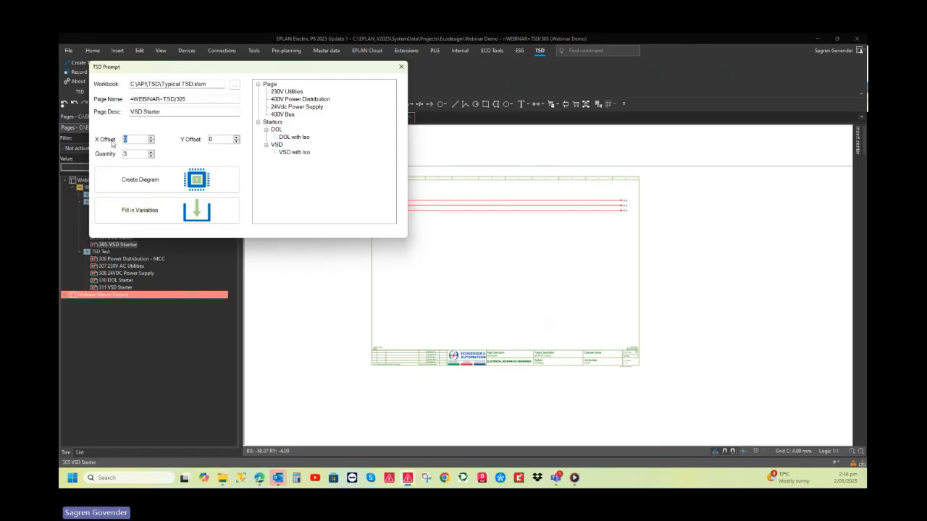
pyautogui.write('124')
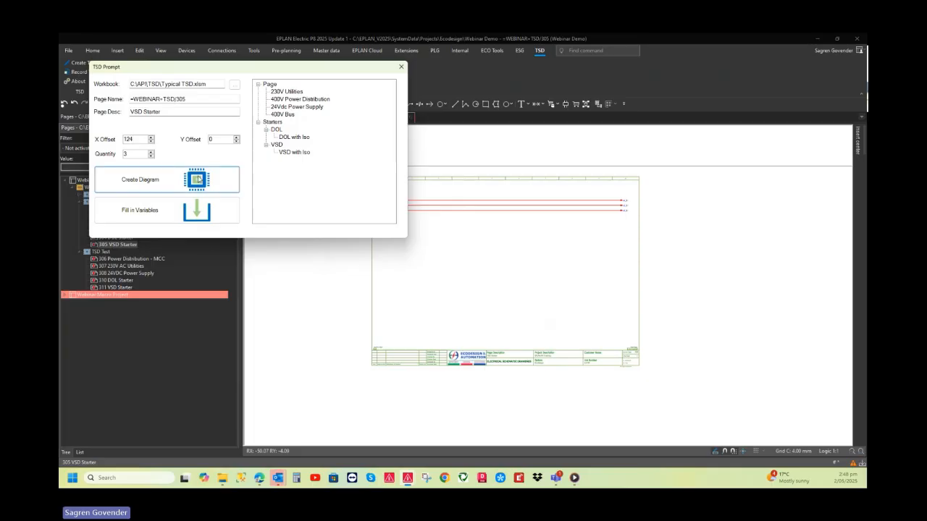
pyautogui.click(293, 152)
pyautogui.click(197, 181)
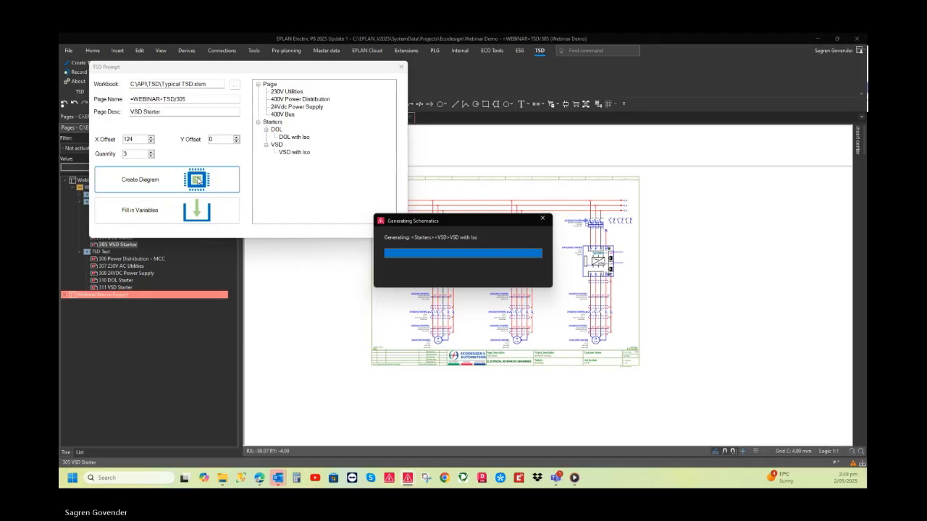
pyautogui.click(194, 213)
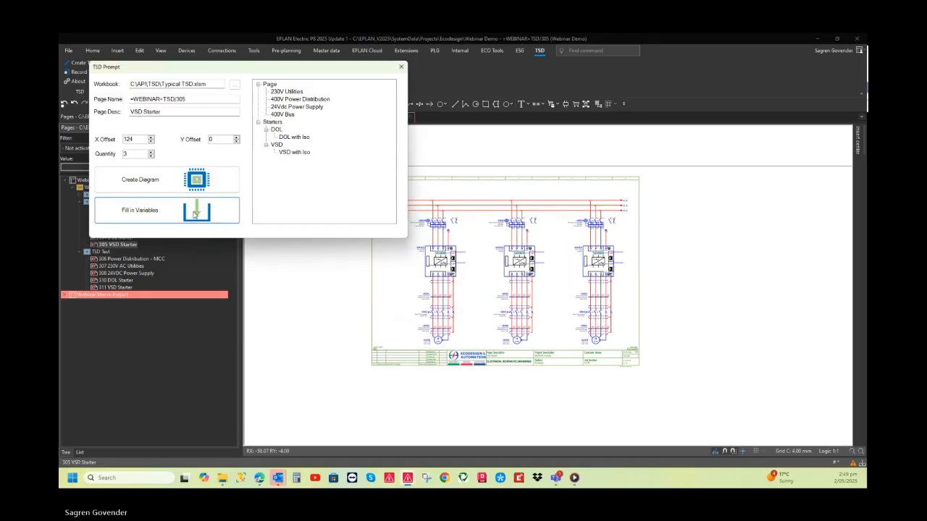
pyautogui.click(401, 67)
# Examine the device tags, drives and cables of the generated VSD starters on page 305
pyautogui.scroll(6, 391, 239)
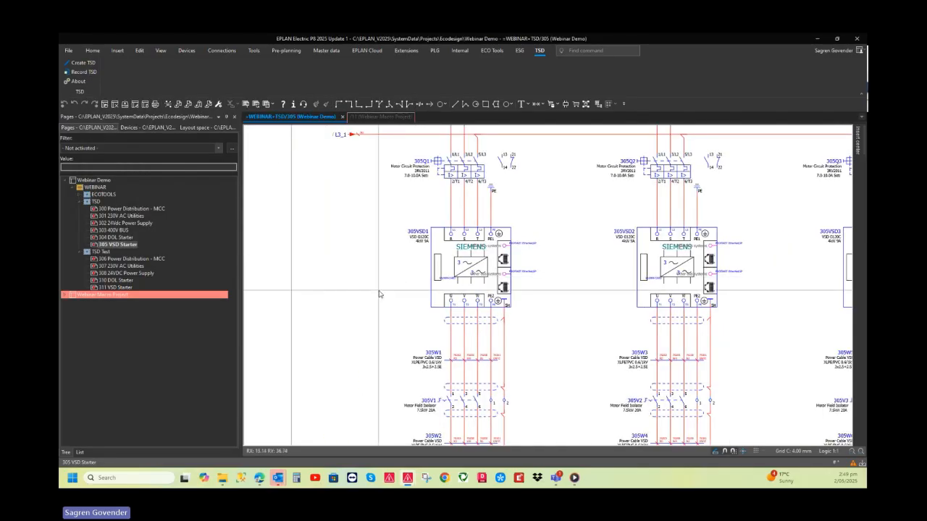
pyautogui.scroll(-2, 364, 275)
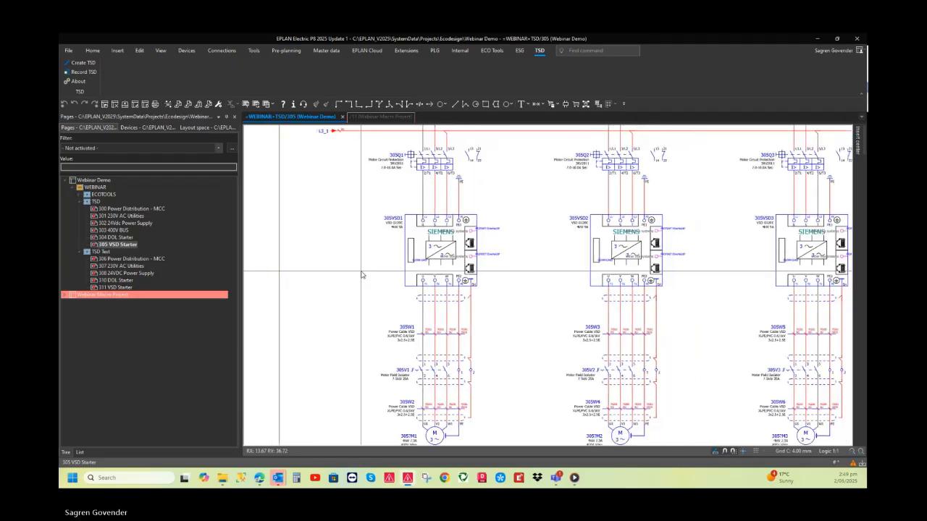
pyautogui.scroll(-3, 362, 274)
pyautogui.scroll(-1, 457, 269)
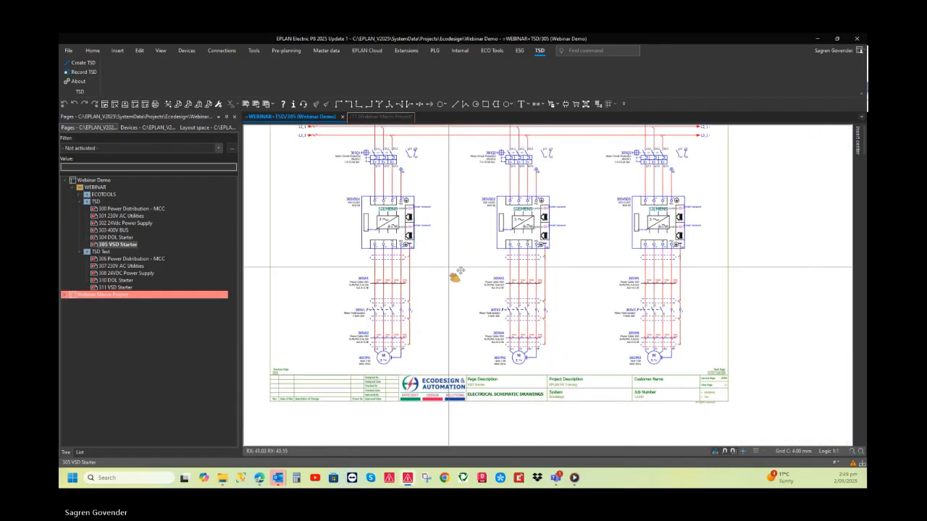
pyautogui.scroll(2, 427, 276)
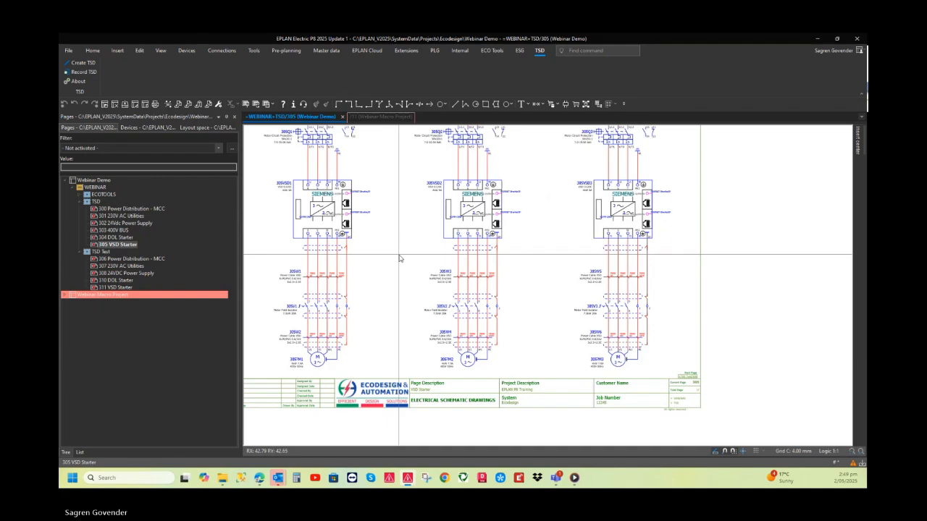
pyautogui.scroll(-3, 399, 259)
pyautogui.moveTo(414, 258); pyautogui.dragTo(428, 259, button='middle')
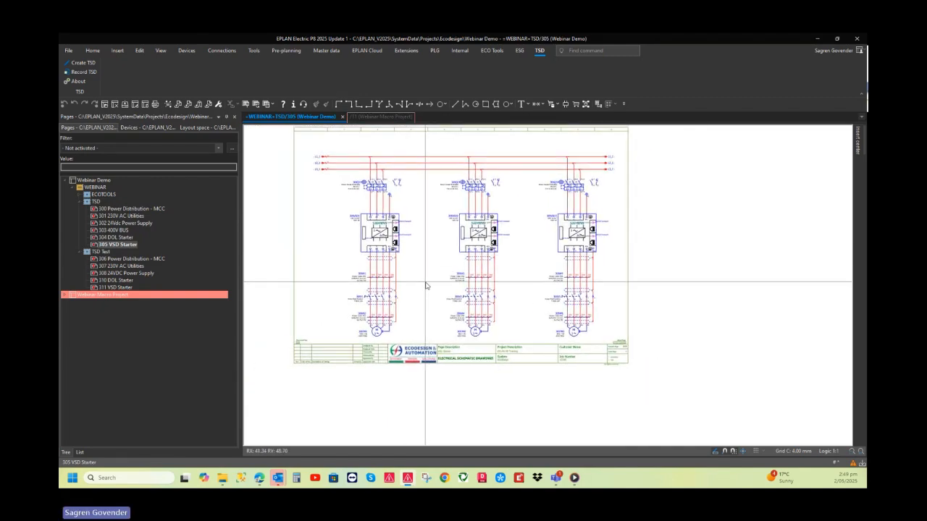
# Open page 306 Power Distribution - MCC under TSD Test and generate the 400V Power Distribution TSD on it
pyautogui.doubleClick(124, 258)
pyautogui.scroll(-2, 369, 285)
pyautogui.moveTo(379, 265); pyautogui.dragTo(378, 277, button='middle')
pyautogui.scroll(1, 374, 273)
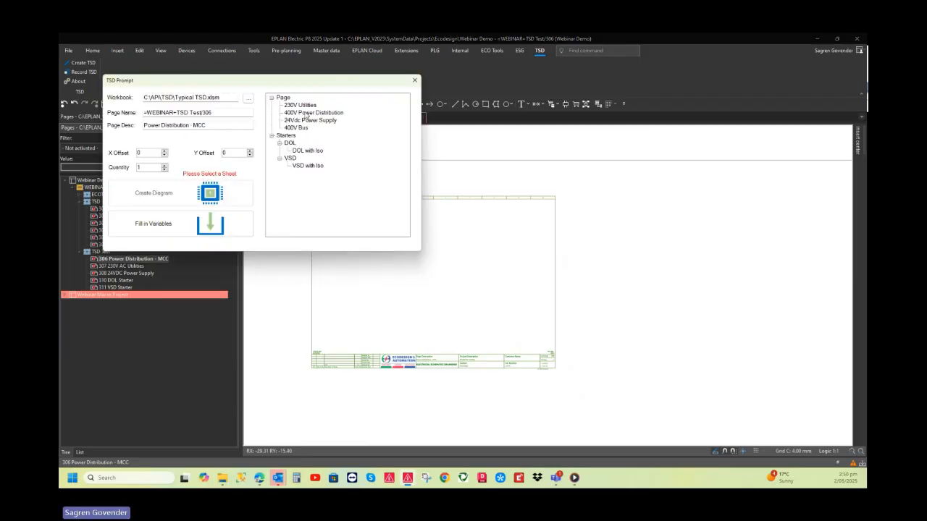
pyautogui.click(307, 113)
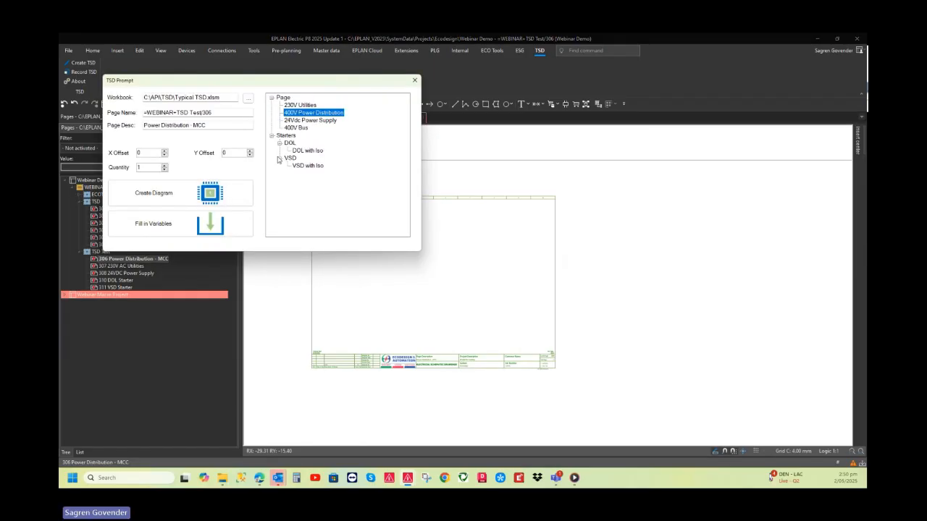
pyautogui.click(209, 196)
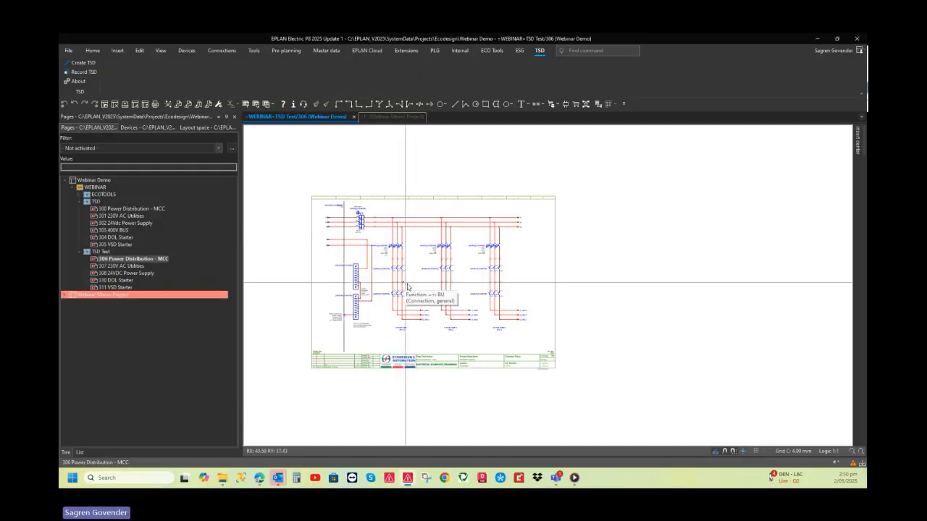
# Fill in the variables of the generated 400V power distribution circuit on page 306
pyautogui.scroll(3, 408, 284)
pyautogui.scroll(3, 372, 308)
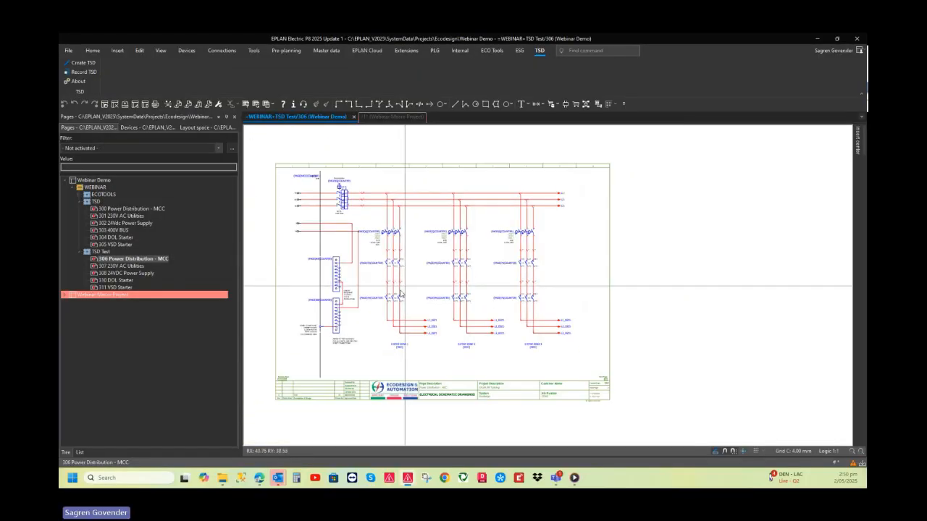
pyautogui.scroll(-5, 372, 308)
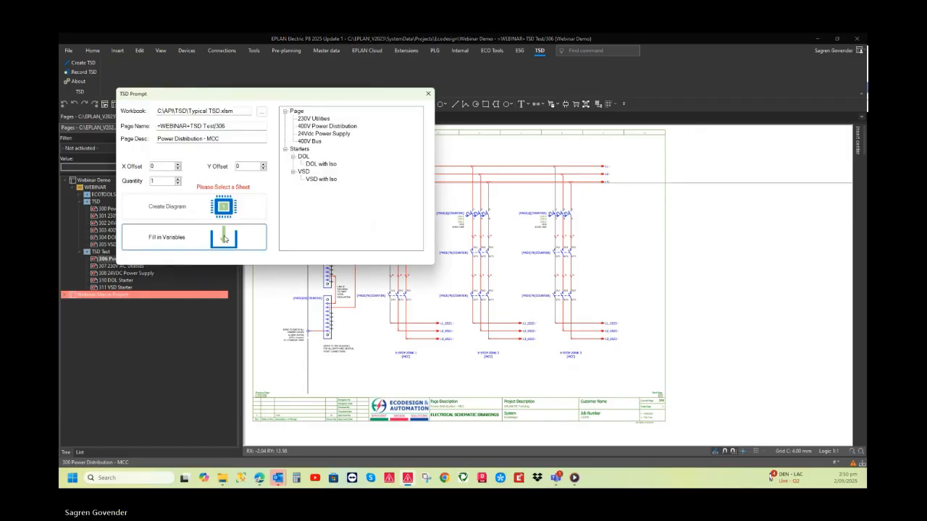
pyautogui.click(225, 239)
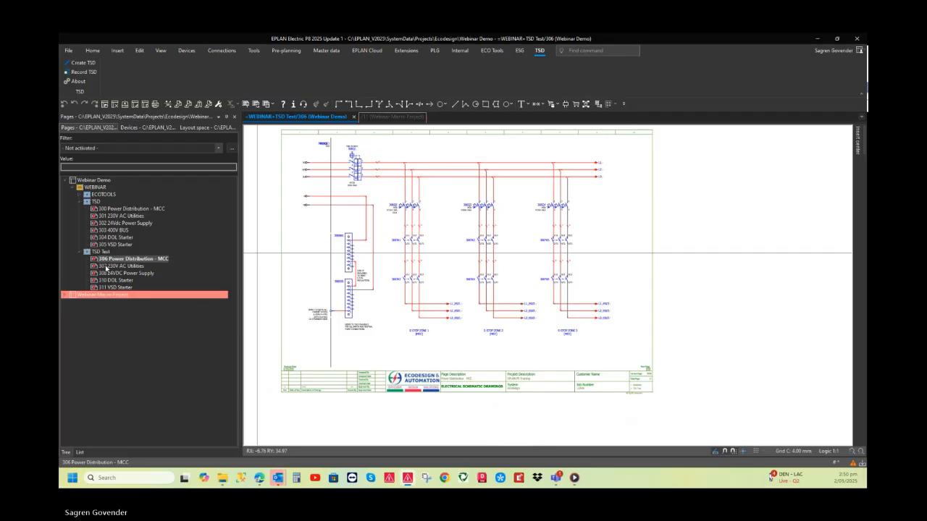
# Generate the 230V Utilities TSD on page 307 230V AC Utilities with offsets 0 and quantity 1
pyautogui.click(109, 266)
pyautogui.scroll(-1, 391, 305)
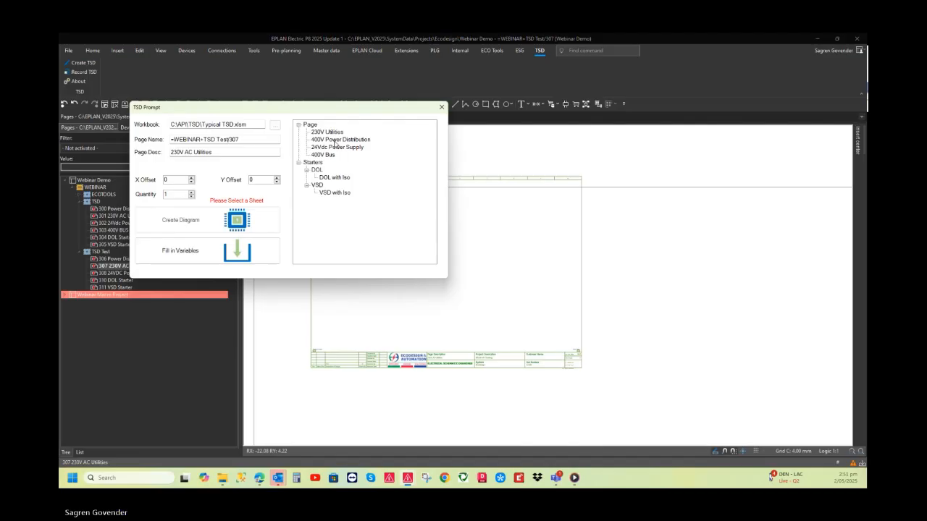
pyautogui.click(327, 133)
pyautogui.click(239, 223)
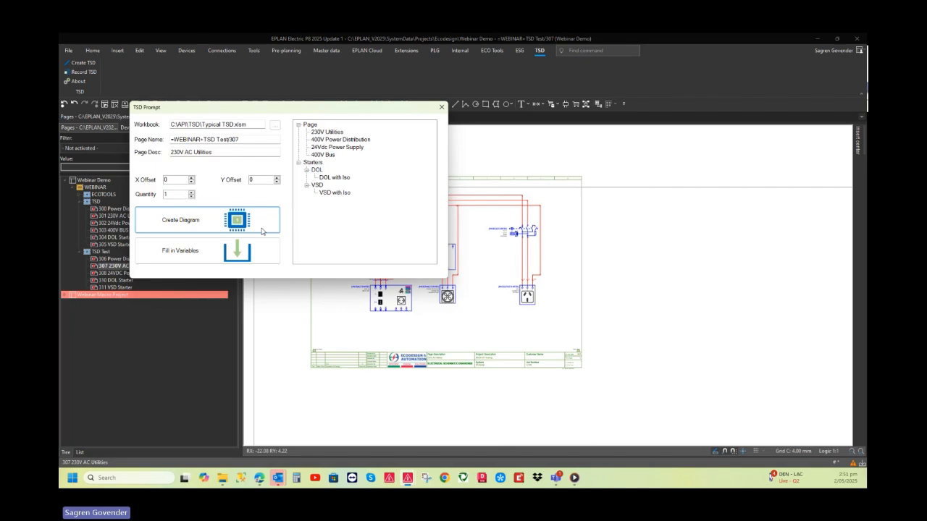
pyautogui.click(443, 108)
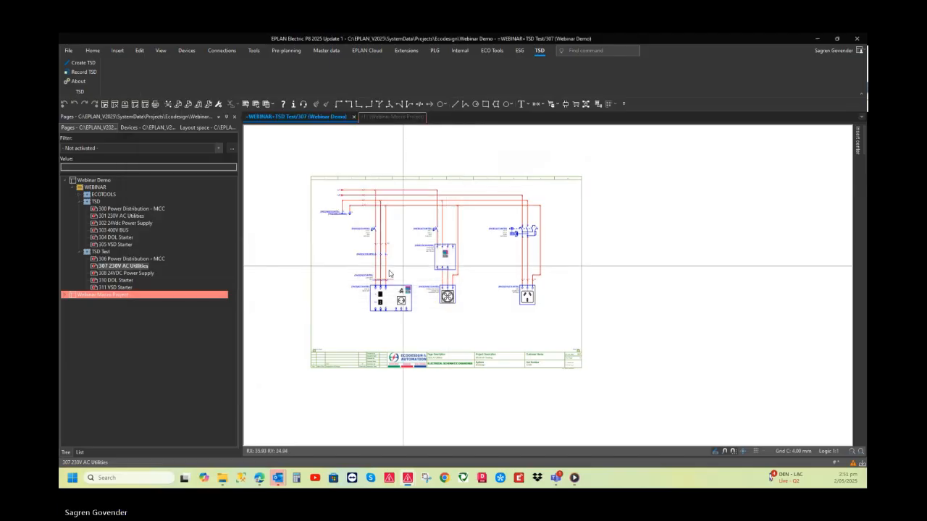
# Fill in the variables of the generated 230V utilities circuit on page 307
pyautogui.scroll(2, 409, 283)
pyautogui.moveTo(409, 284); pyautogui.dragTo(413, 330, button='middle')
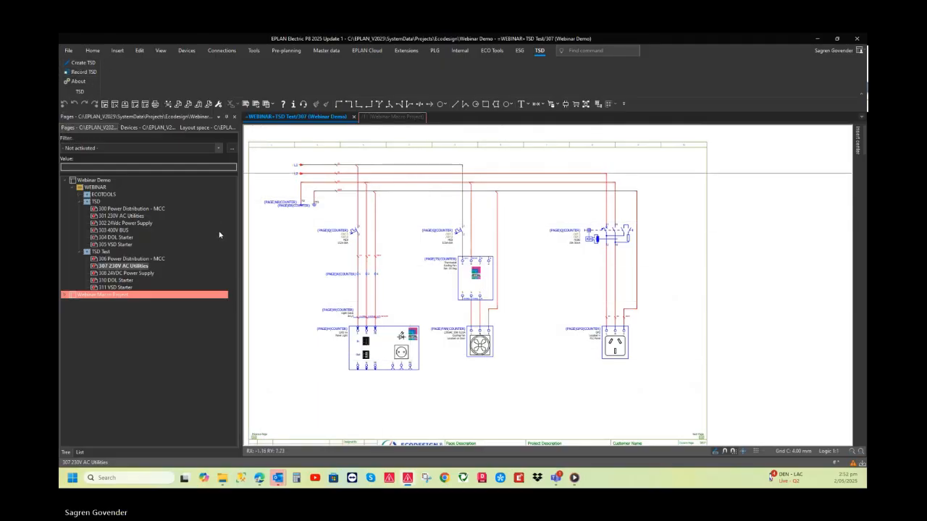
pyautogui.click(249, 264)
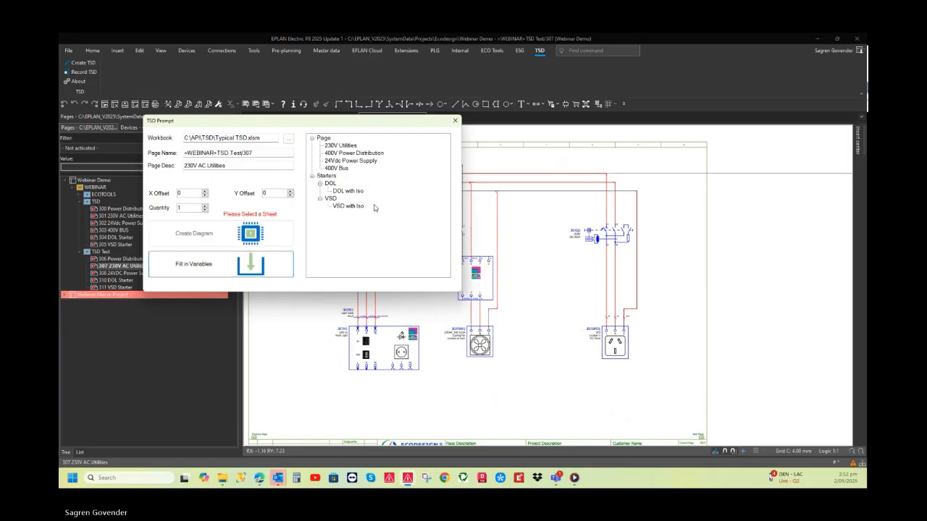
pyautogui.click(455, 120)
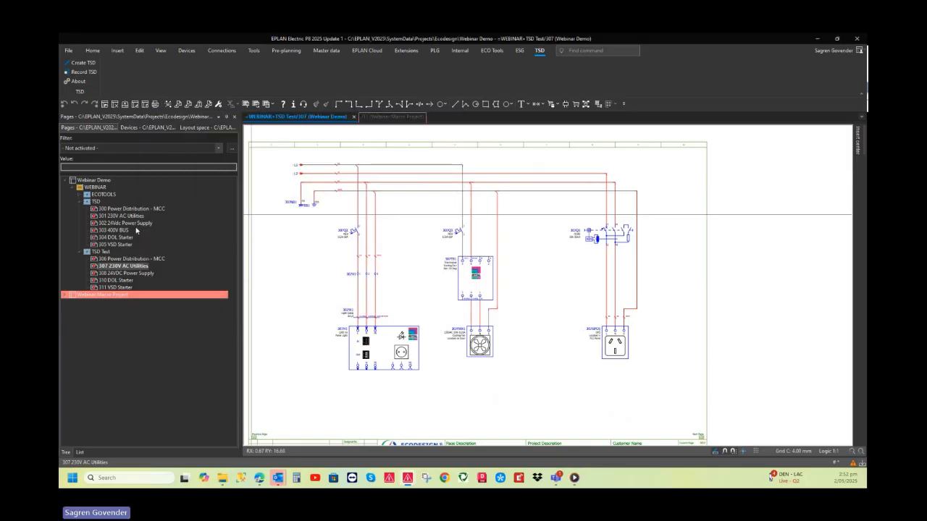
# Generate the 24Vdc Power Supply TSD on page 308 24VDC Power Supply, fill in its variables and check the circuit
pyautogui.click(128, 273)
pyautogui.scroll(-2, 372, 225)
pyautogui.moveTo(371, 227); pyautogui.dragTo(374, 223, button='middle')
pyautogui.click(89, 66)
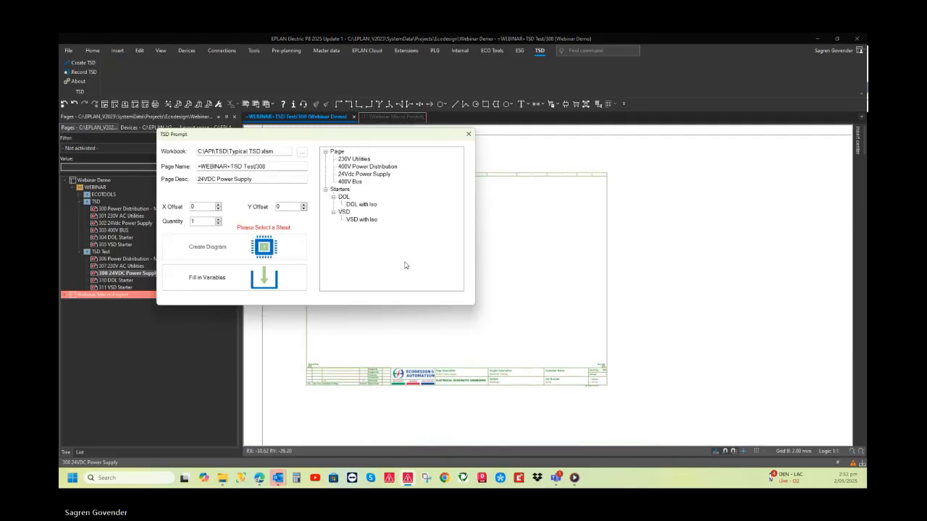
pyautogui.click(357, 175)
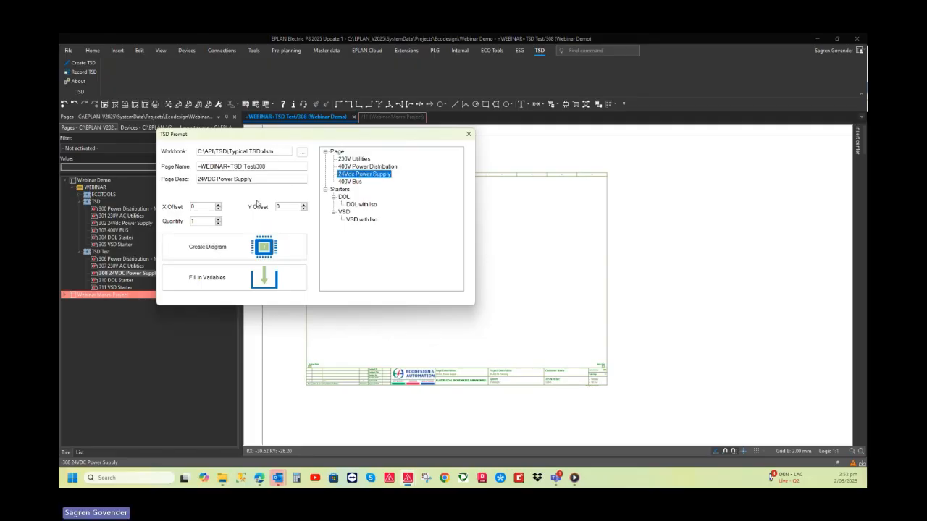
pyautogui.click(269, 250)
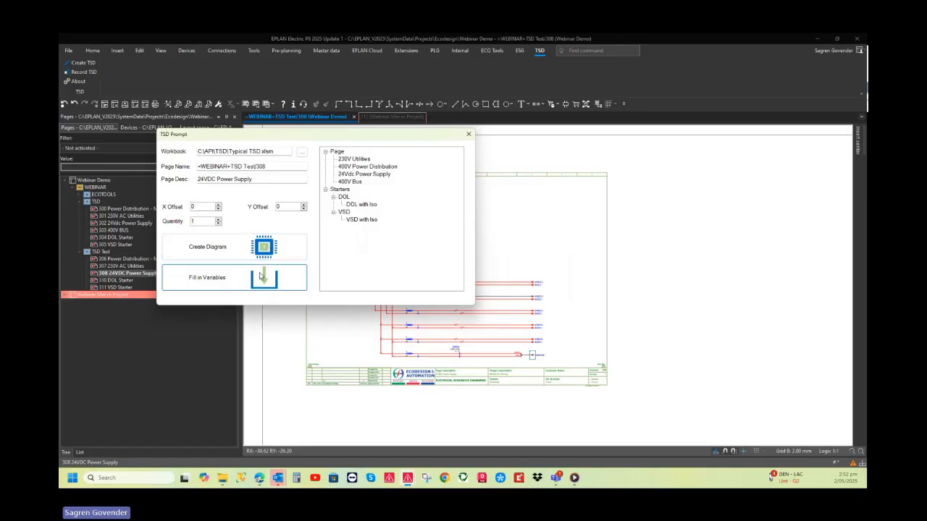
pyautogui.click(468, 134)
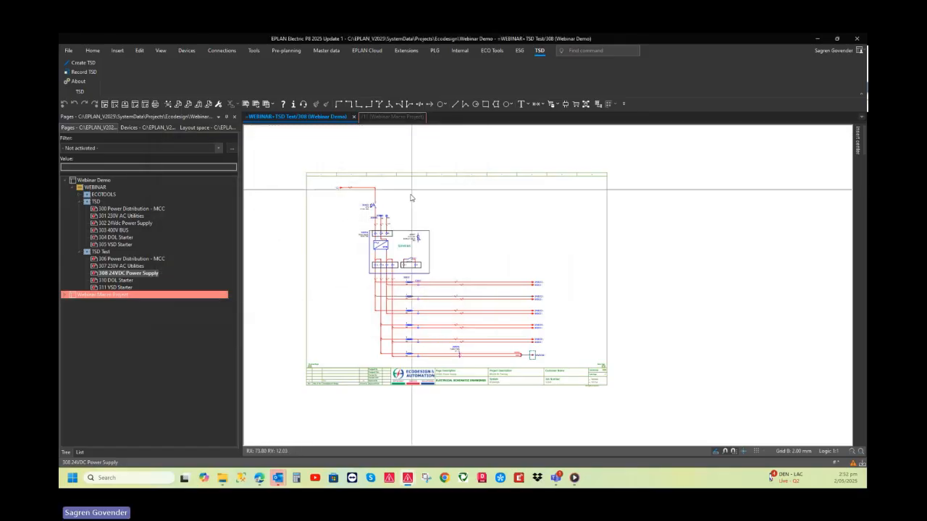
pyautogui.scroll(3, 333, 264)
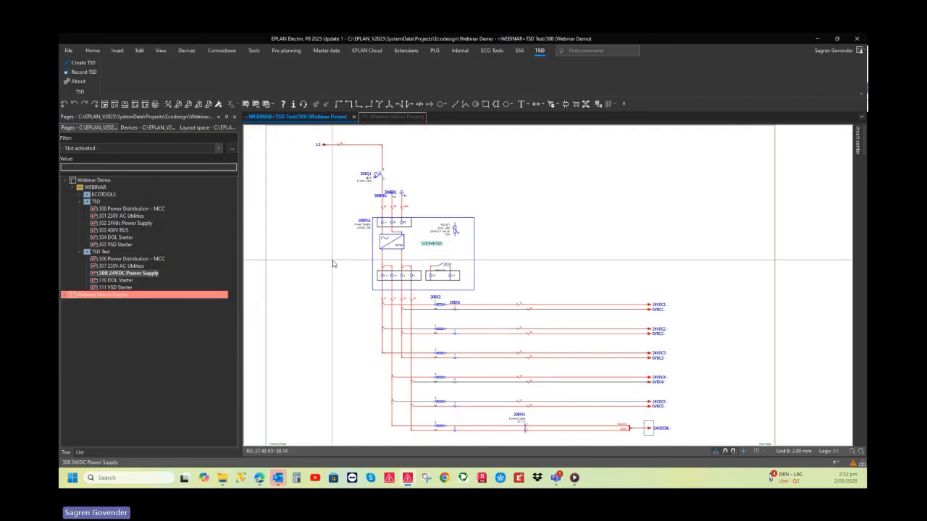
pyautogui.scroll(-3, 333, 264)
pyautogui.moveTo(333, 264); pyautogui.dragTo(333, 262, button='middle')
pyautogui.scroll(-1, 337, 264)
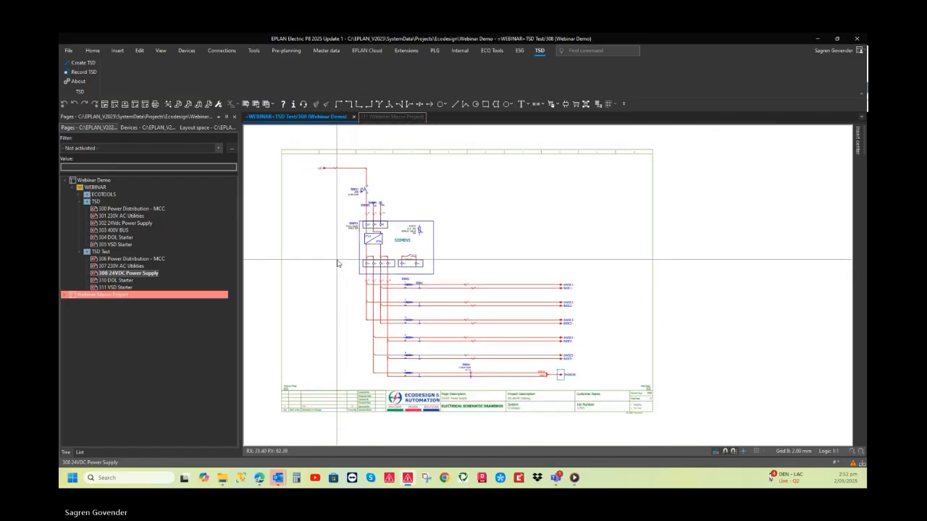